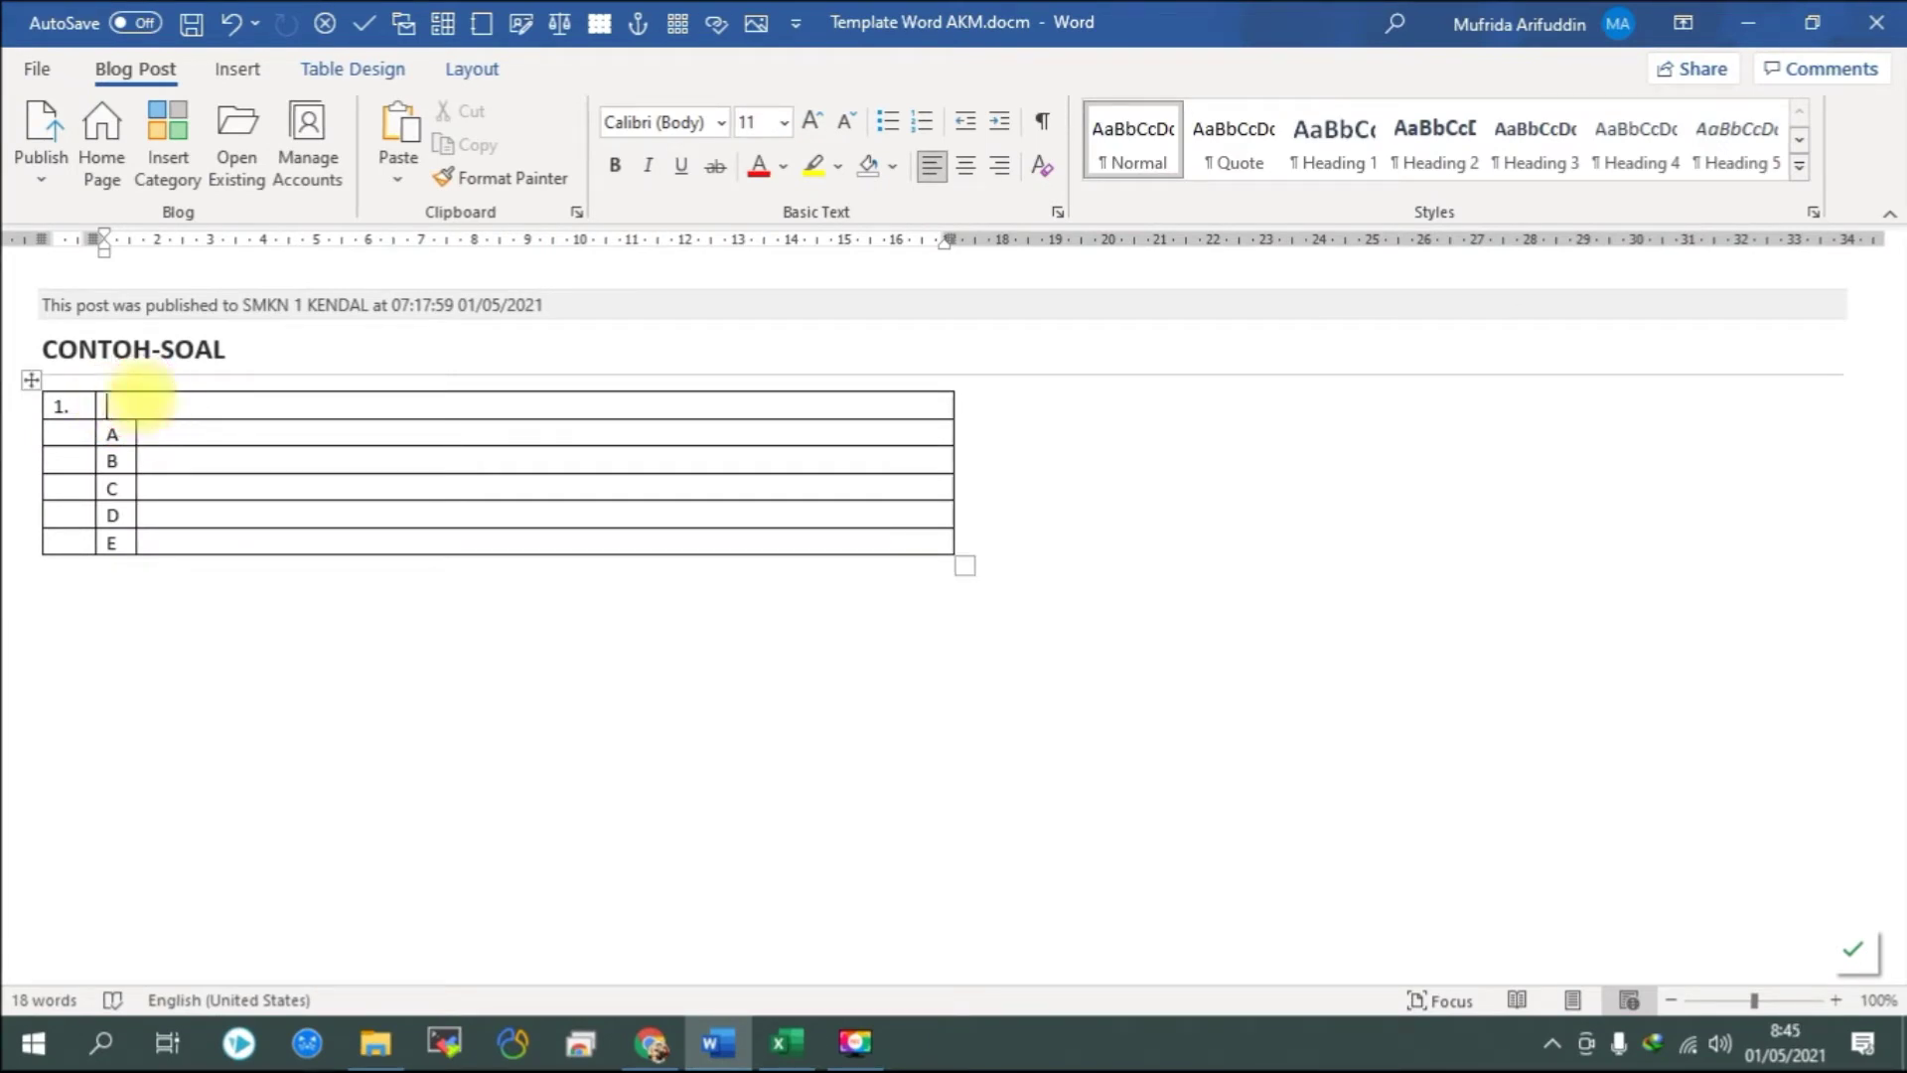
# Place the cursor in option A's row of the CONTOH-SOAL question table.
pyautogui.click(162, 434)
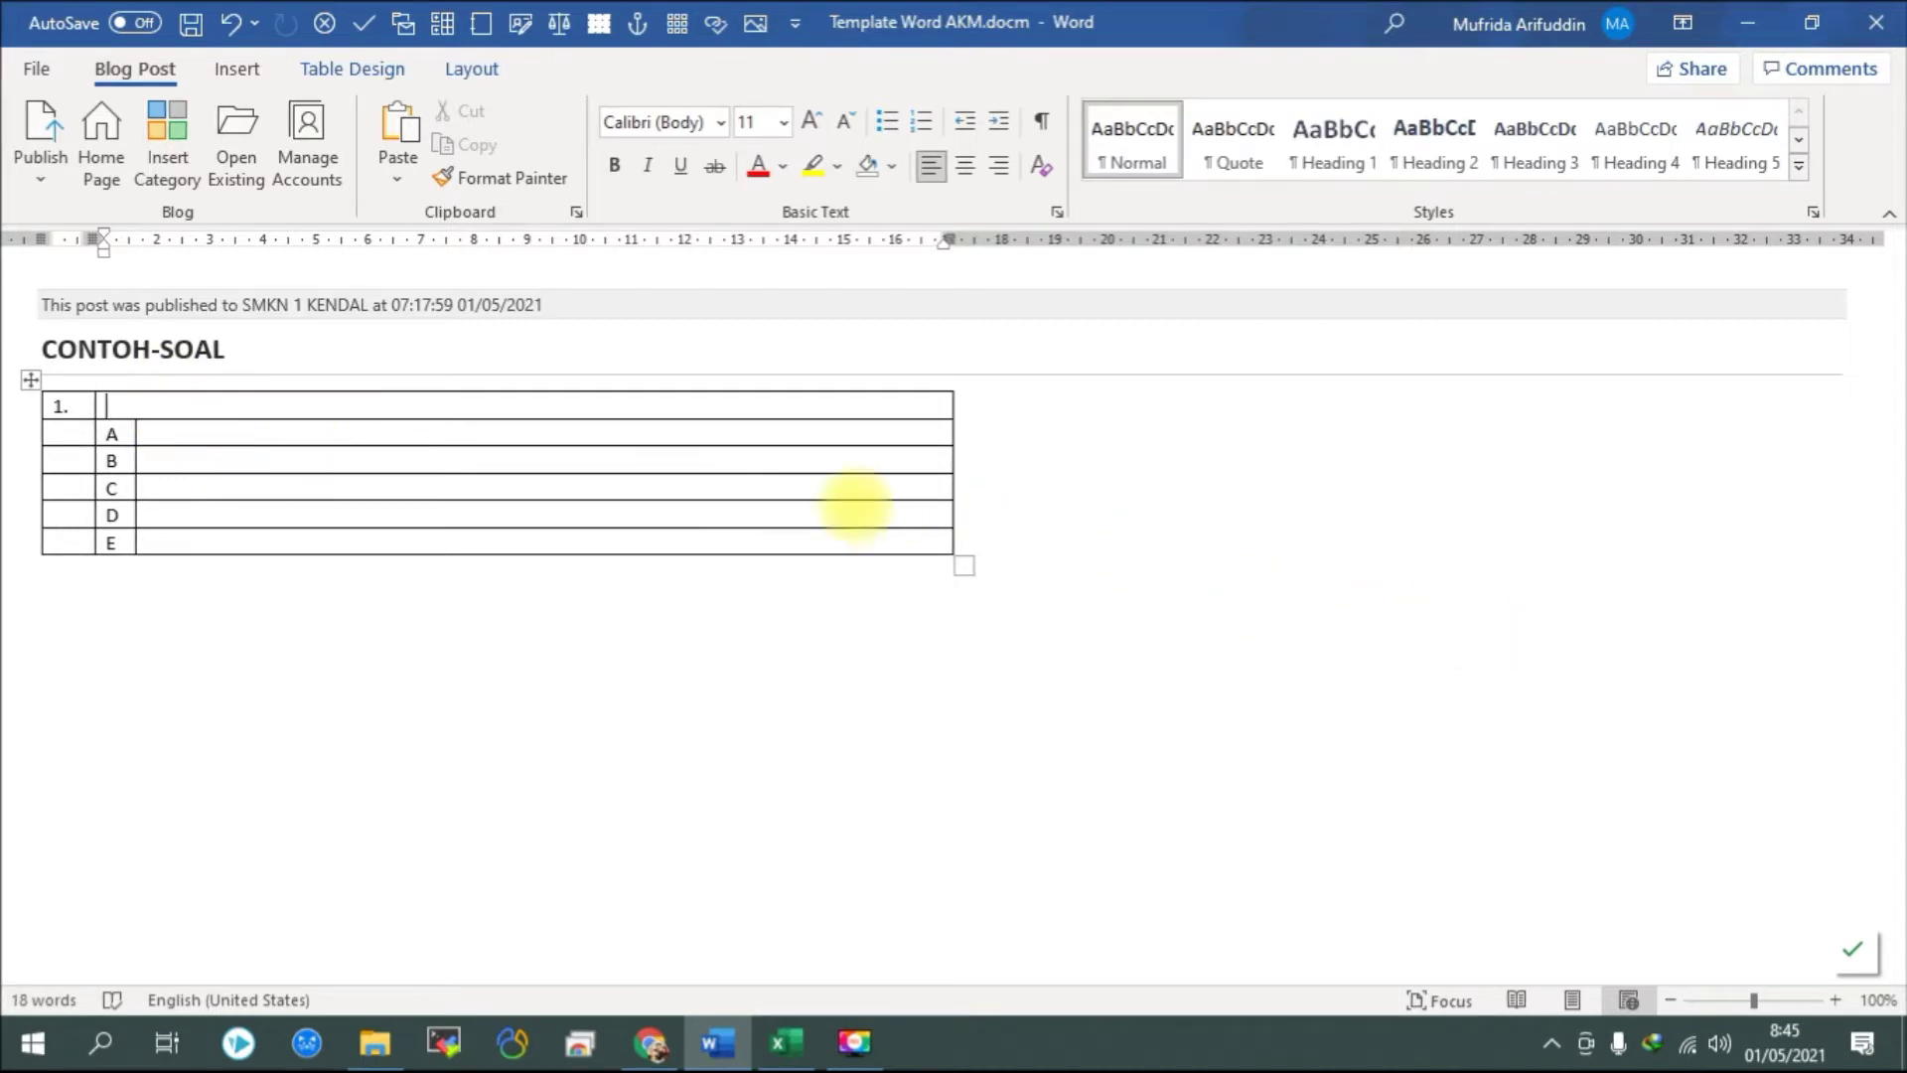
# Switch from Word to the Google Keep note 'Tutorial Pembuatan Soal AKM'.
pyautogui.hotkey('alt', 'Tab')
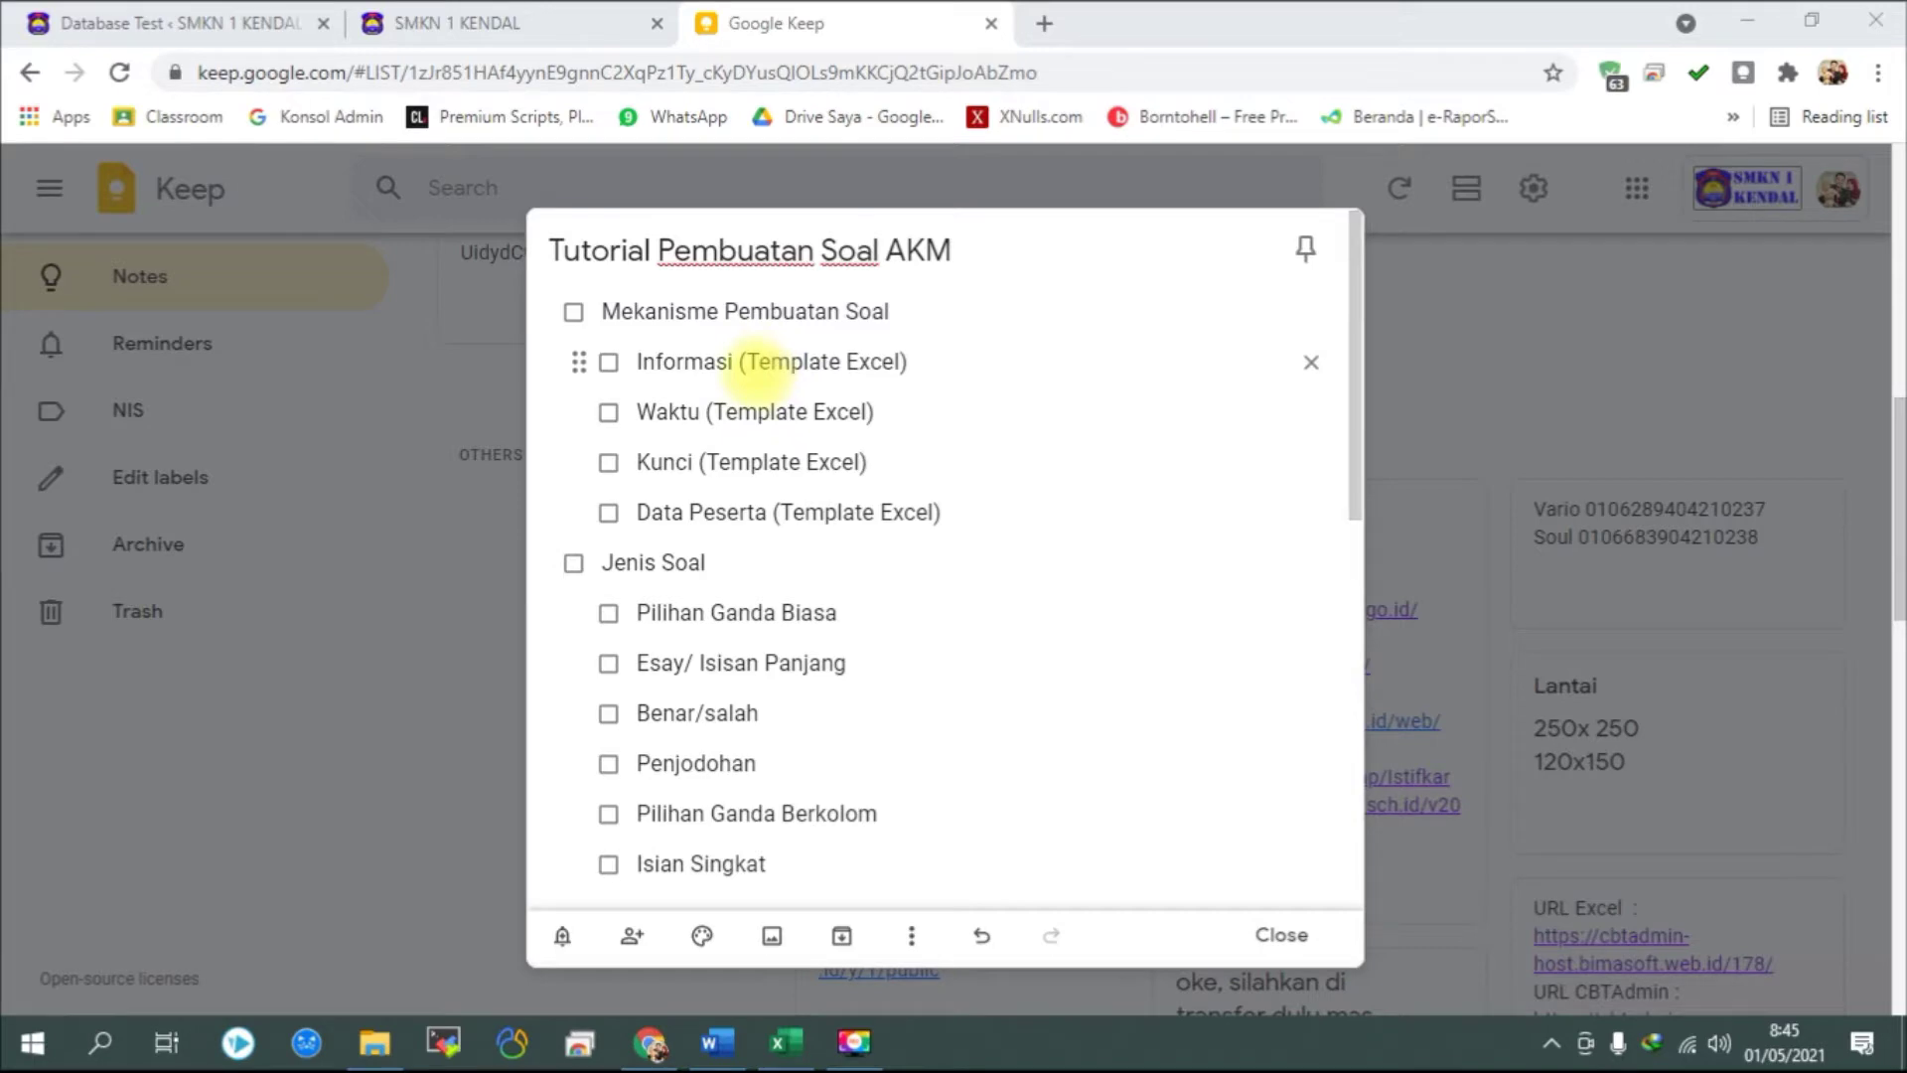
# Bring the CBT/TEMPLATE folder window in File Explorer to the front.
pyautogui.moveTo(790, 1041)
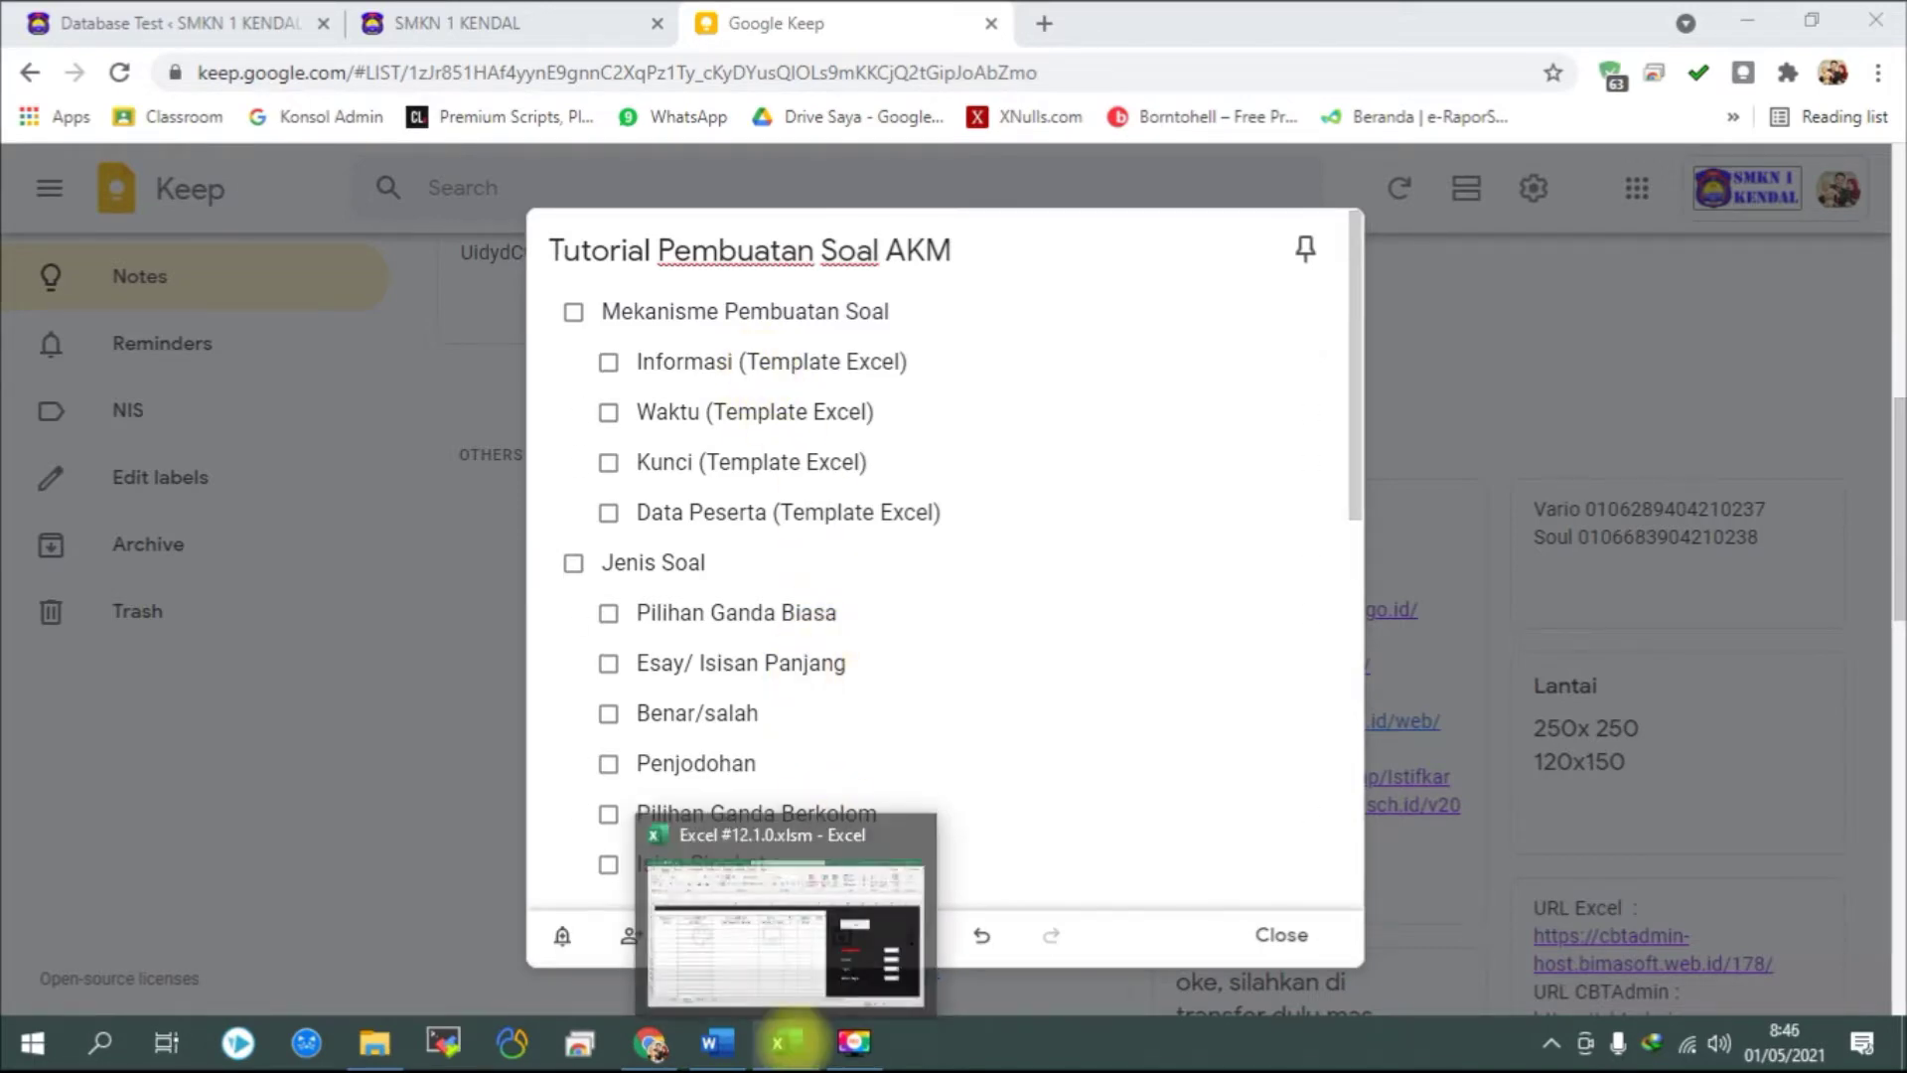
pyautogui.click(373, 1041)
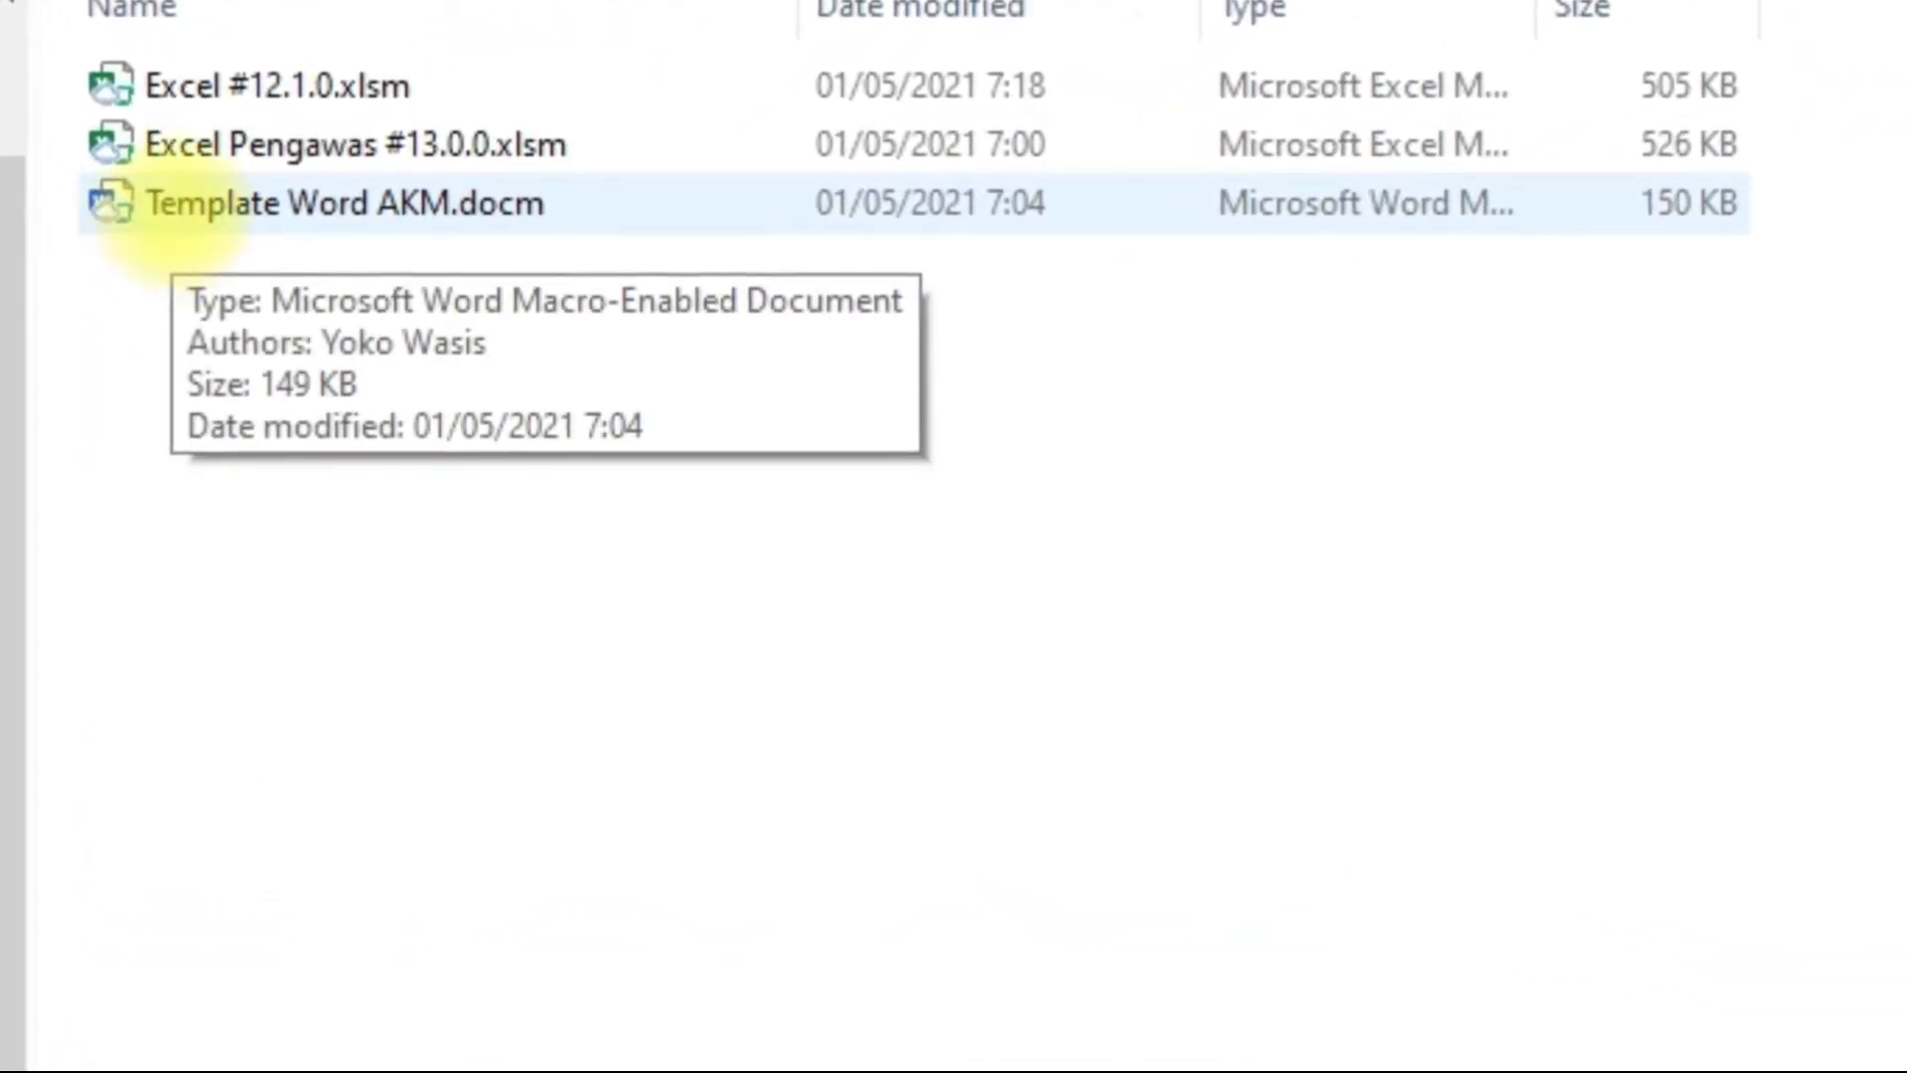
# Look over the three TEMPLATE files, then bring the Excel #12.1.0.xlsm workbook forward.
pyautogui.click(173, 208)
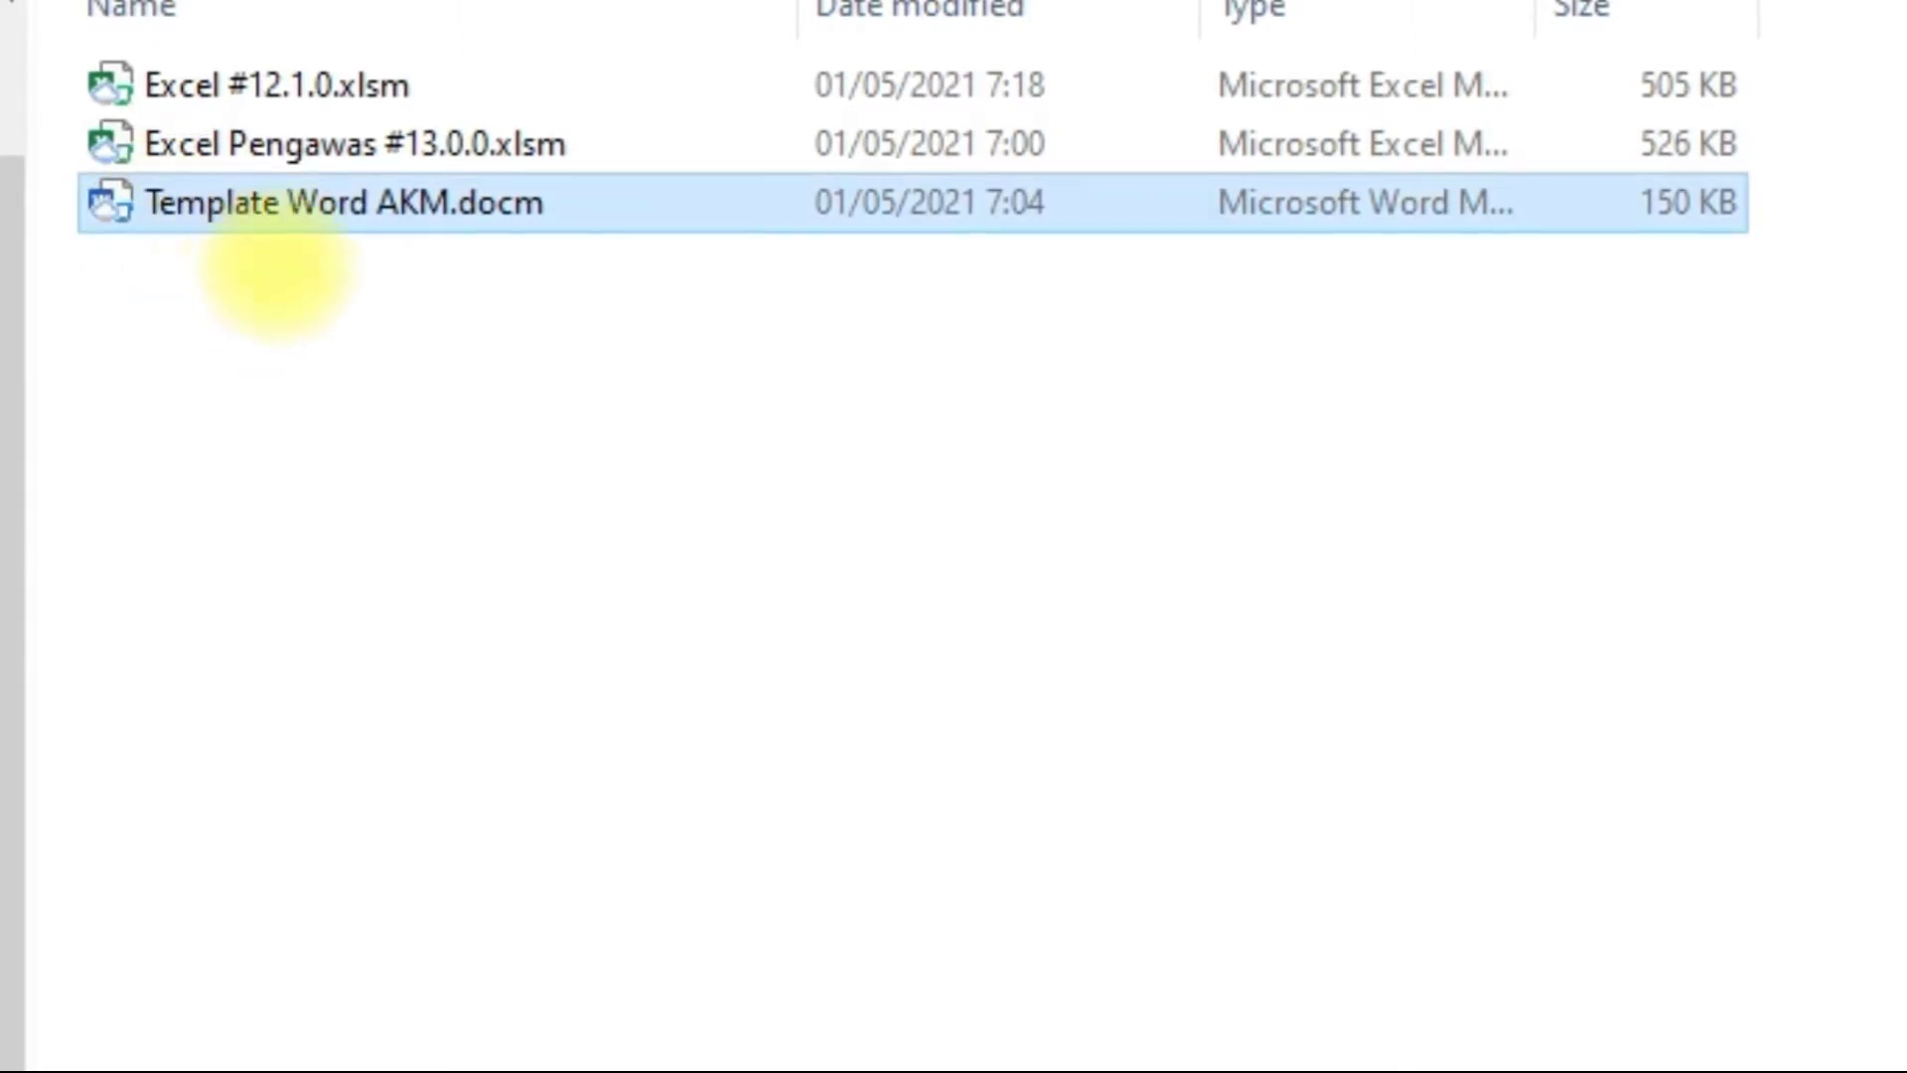
pyautogui.click(317, 69)
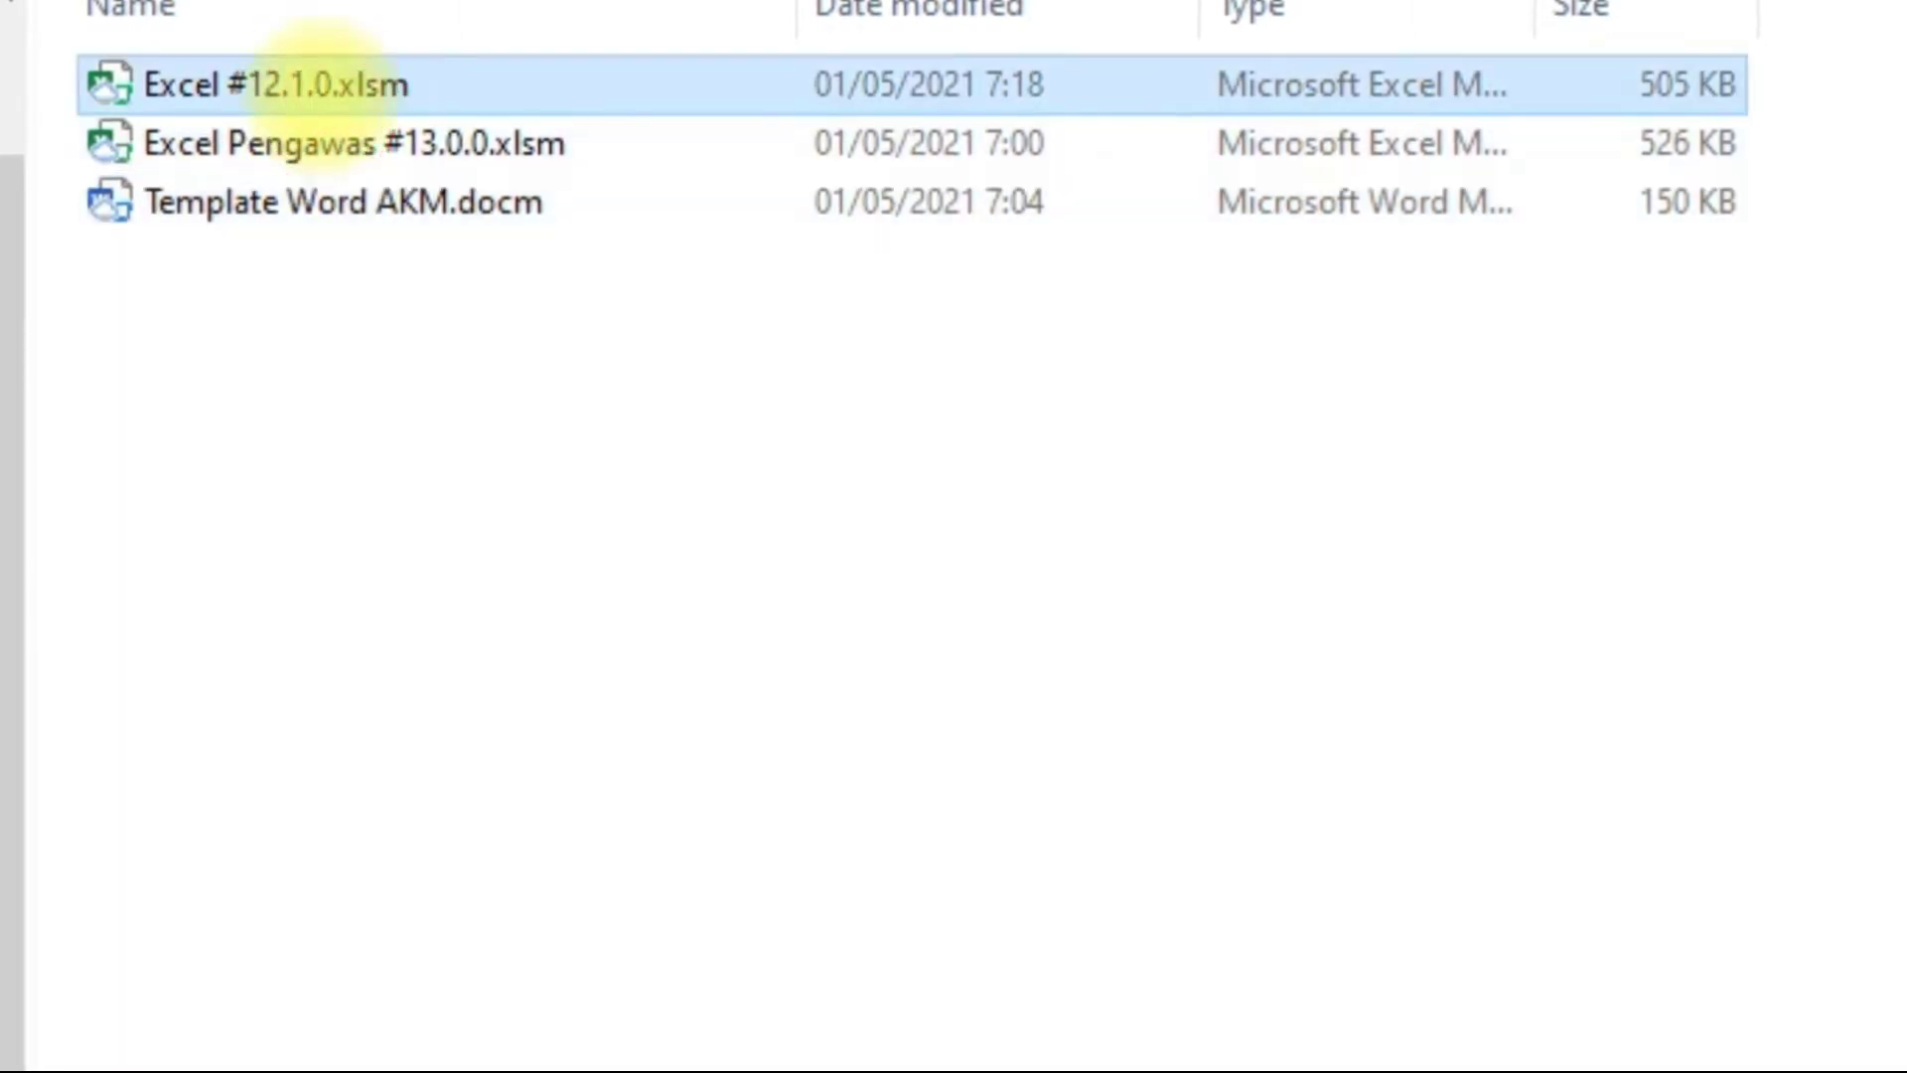
pyautogui.click(256, 142)
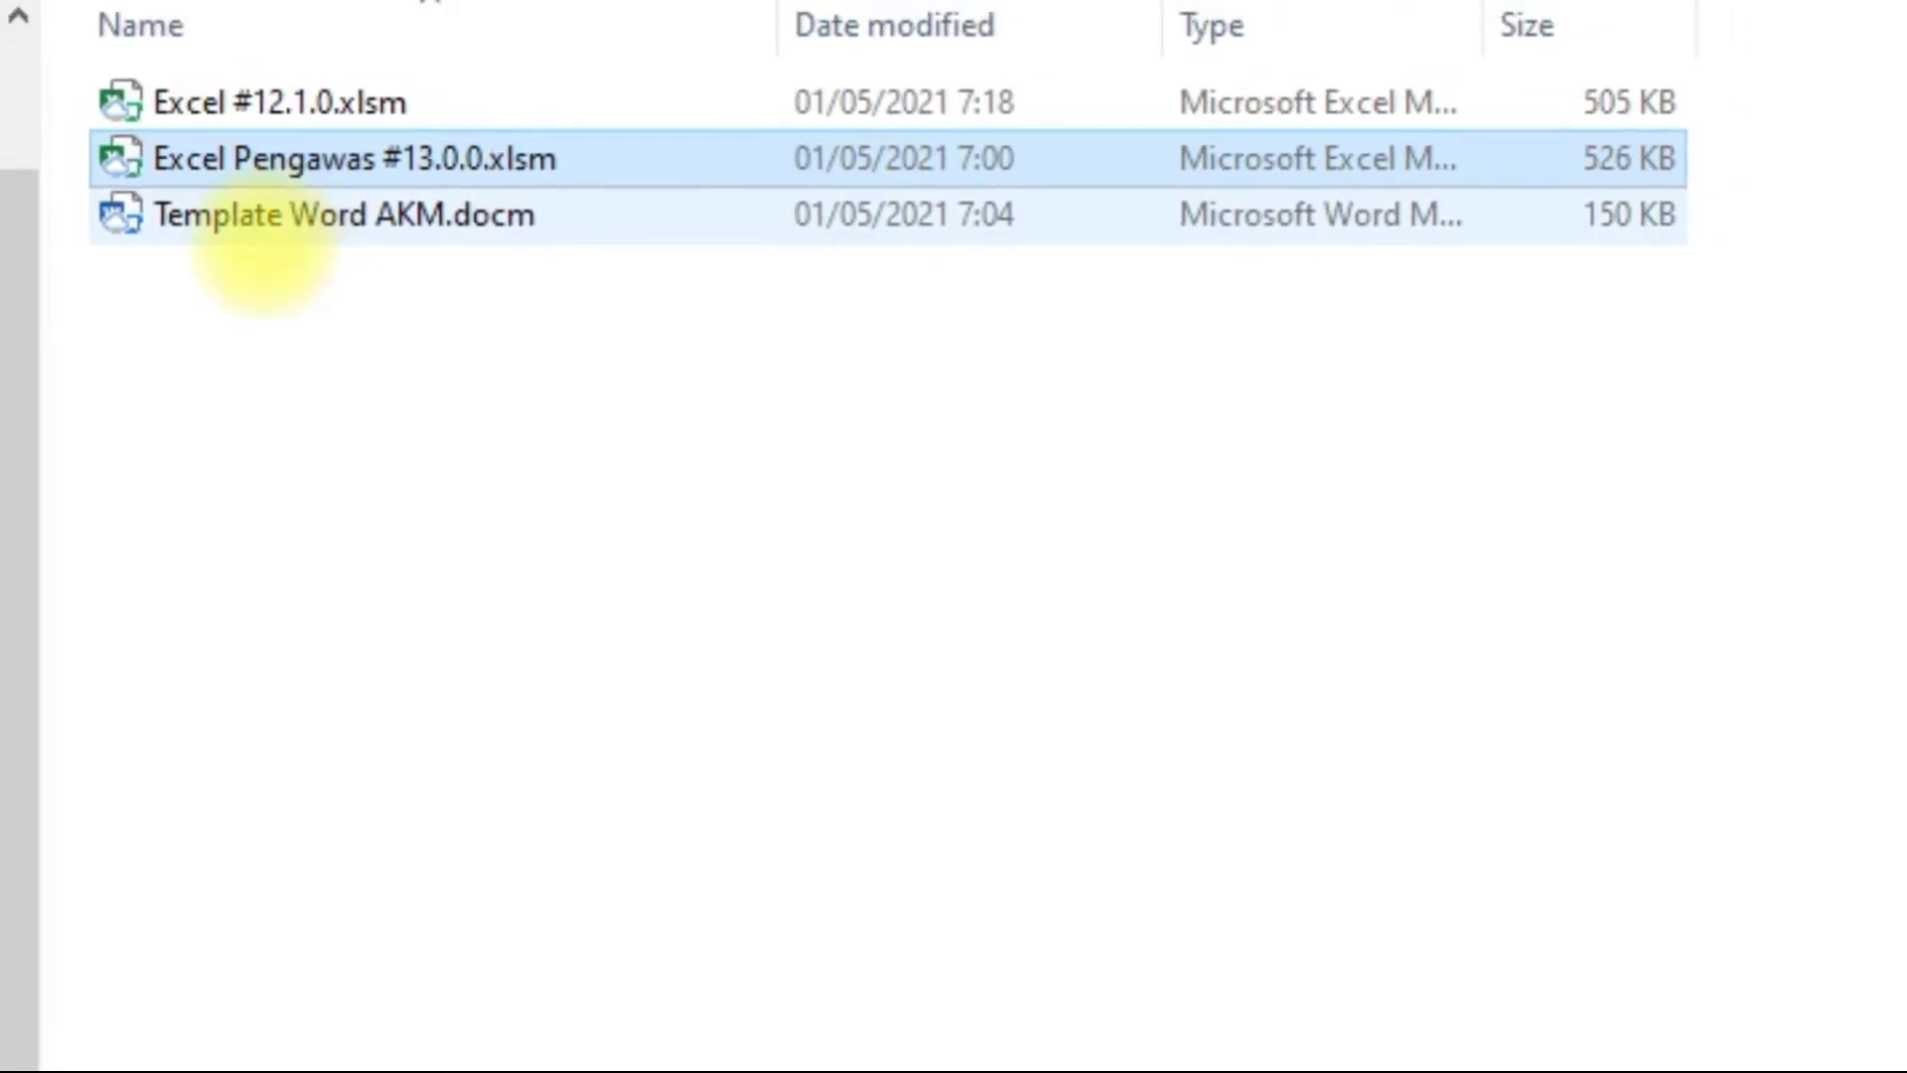
pyautogui.click(268, 221)
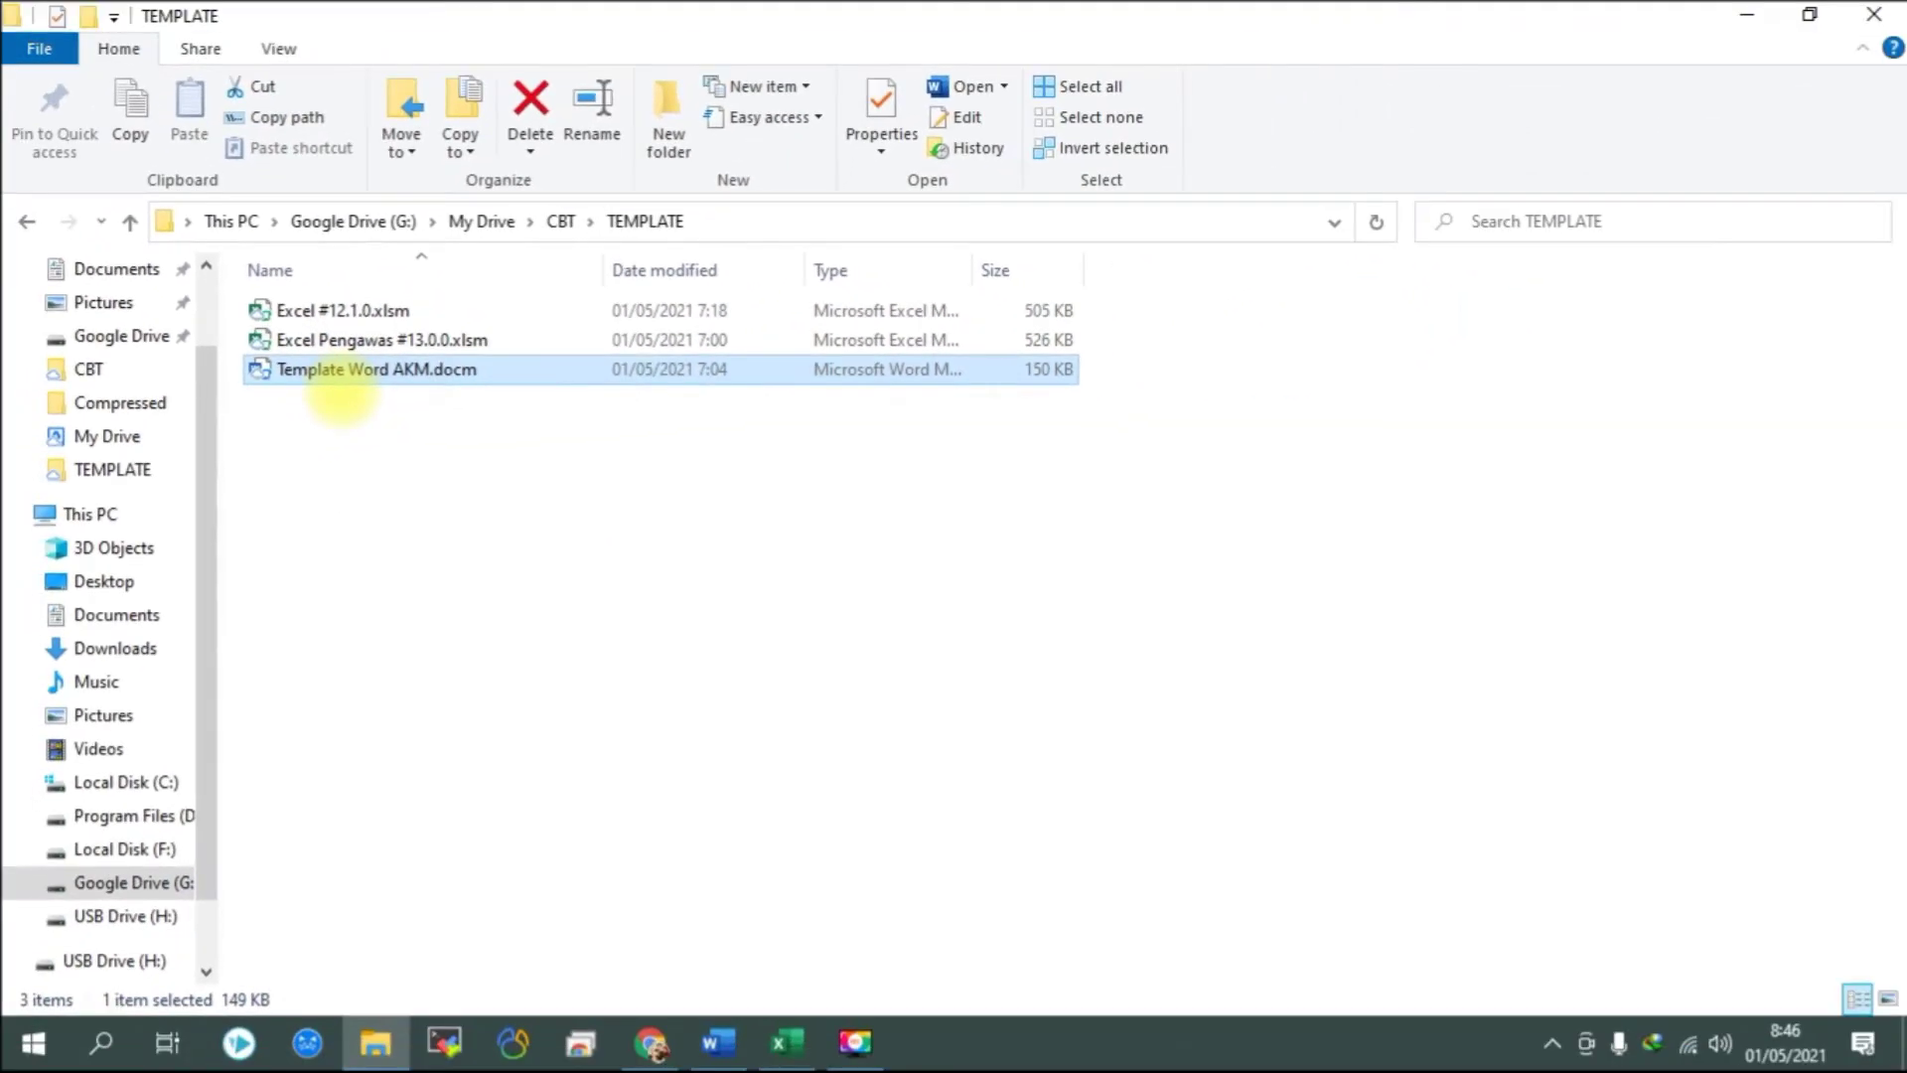
pyautogui.click(308, 311)
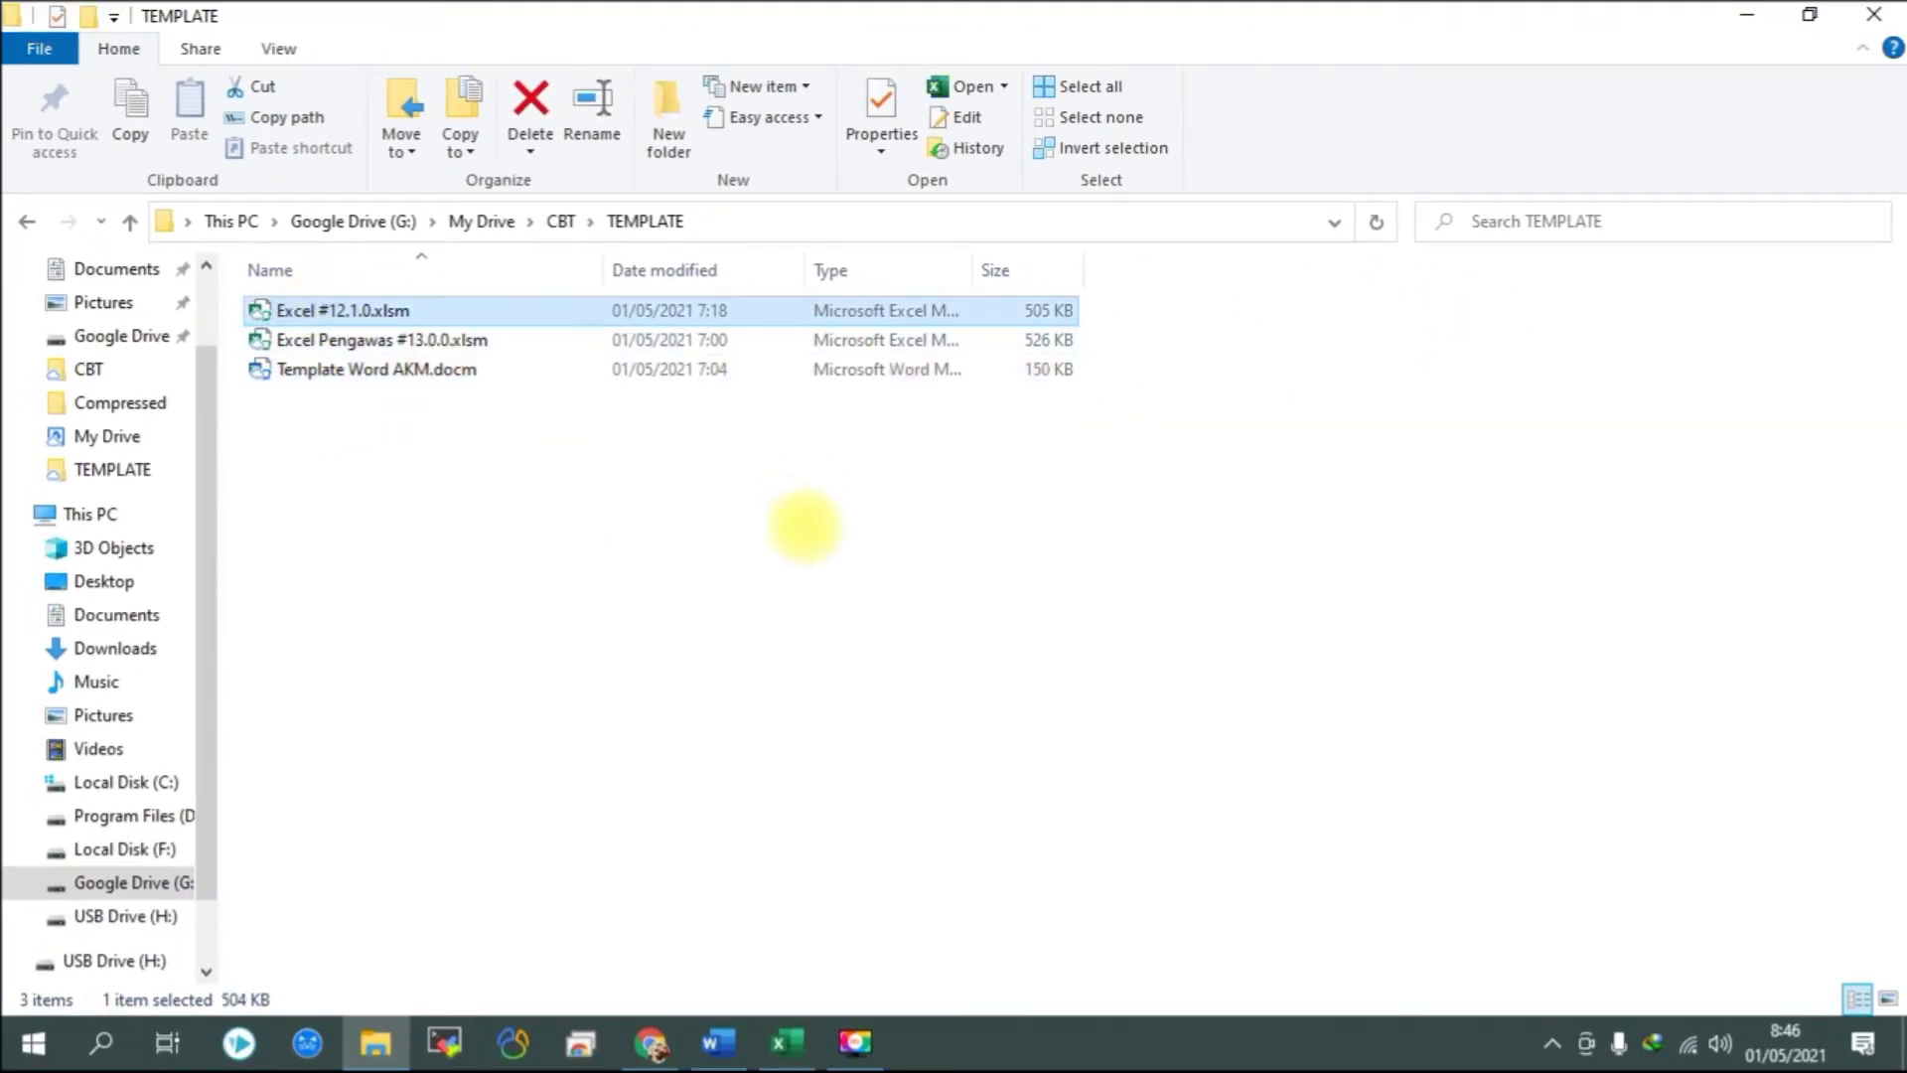
pyautogui.click(784, 1040)
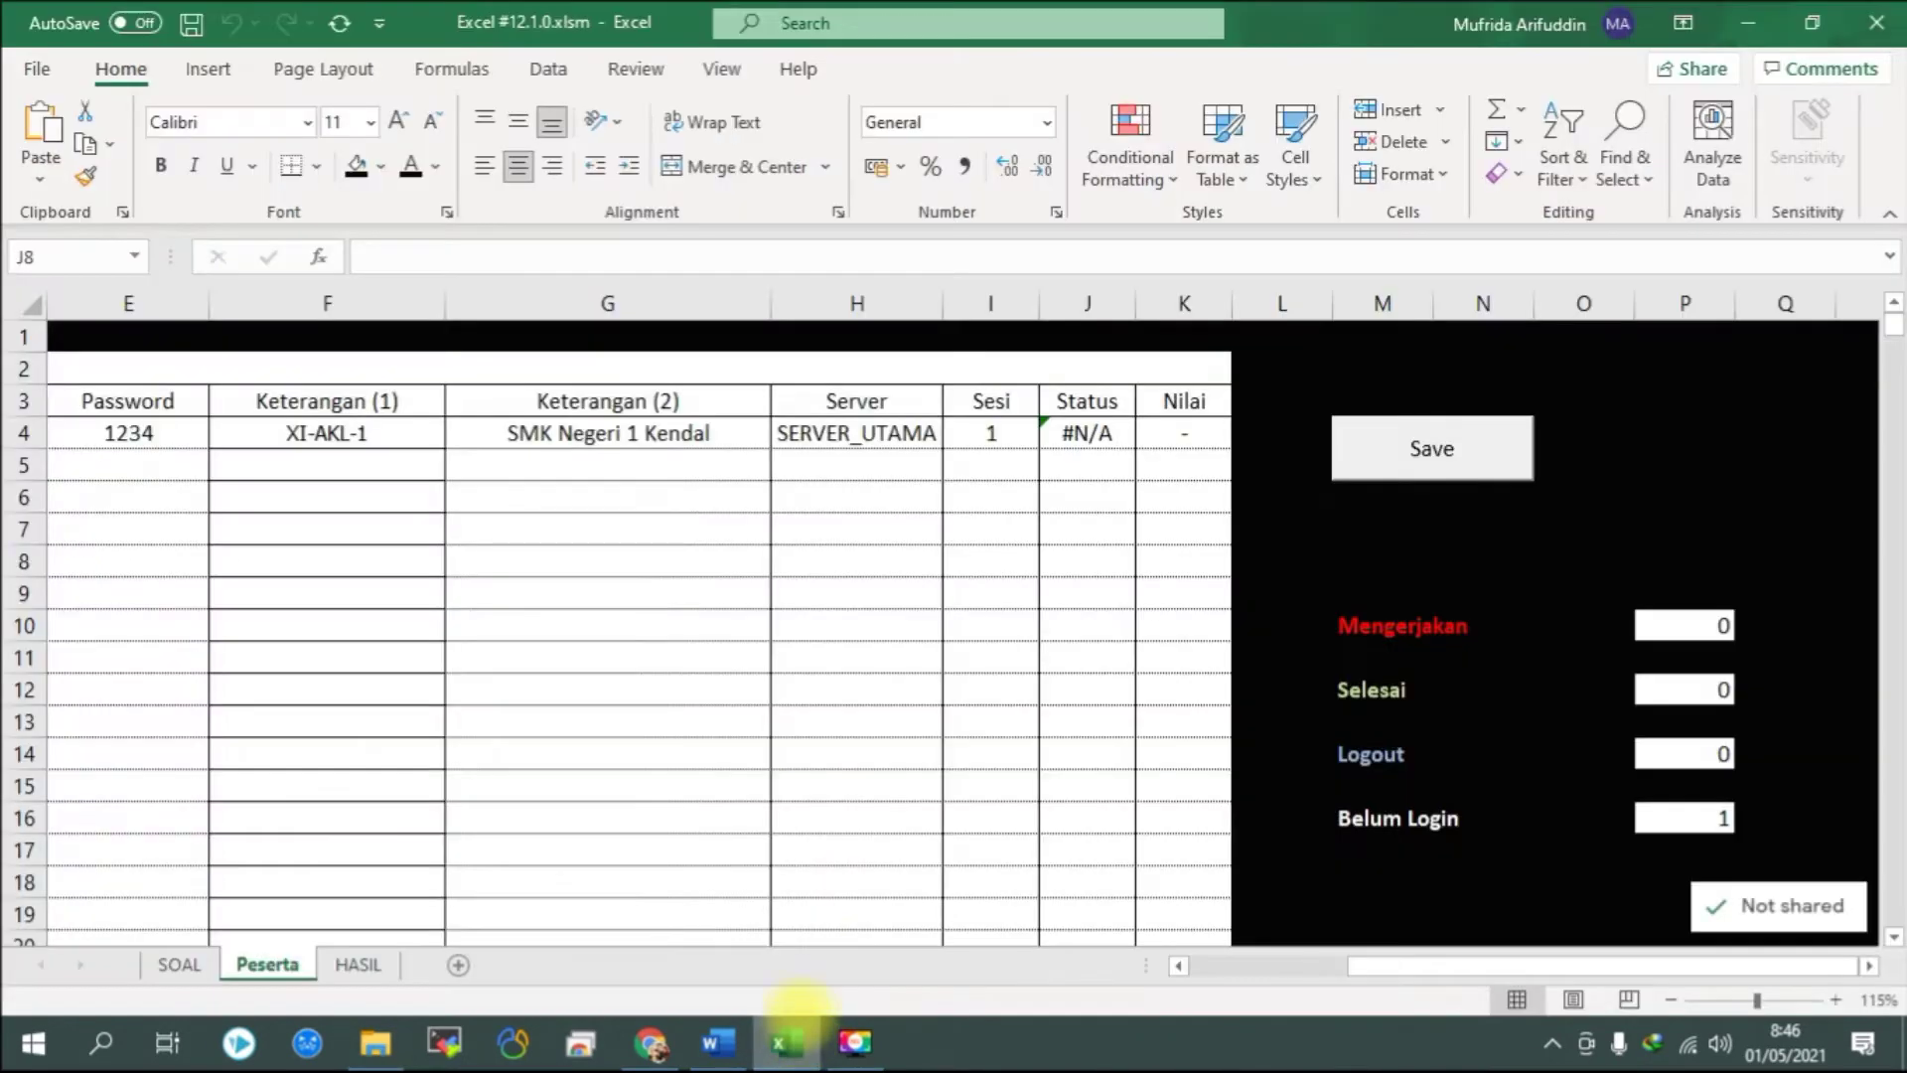
# Browse the SOAL, Peserta and HASIL sheets, then inspect the Server and Kode Test labels in C1–C2.
pyautogui.click(179, 964)
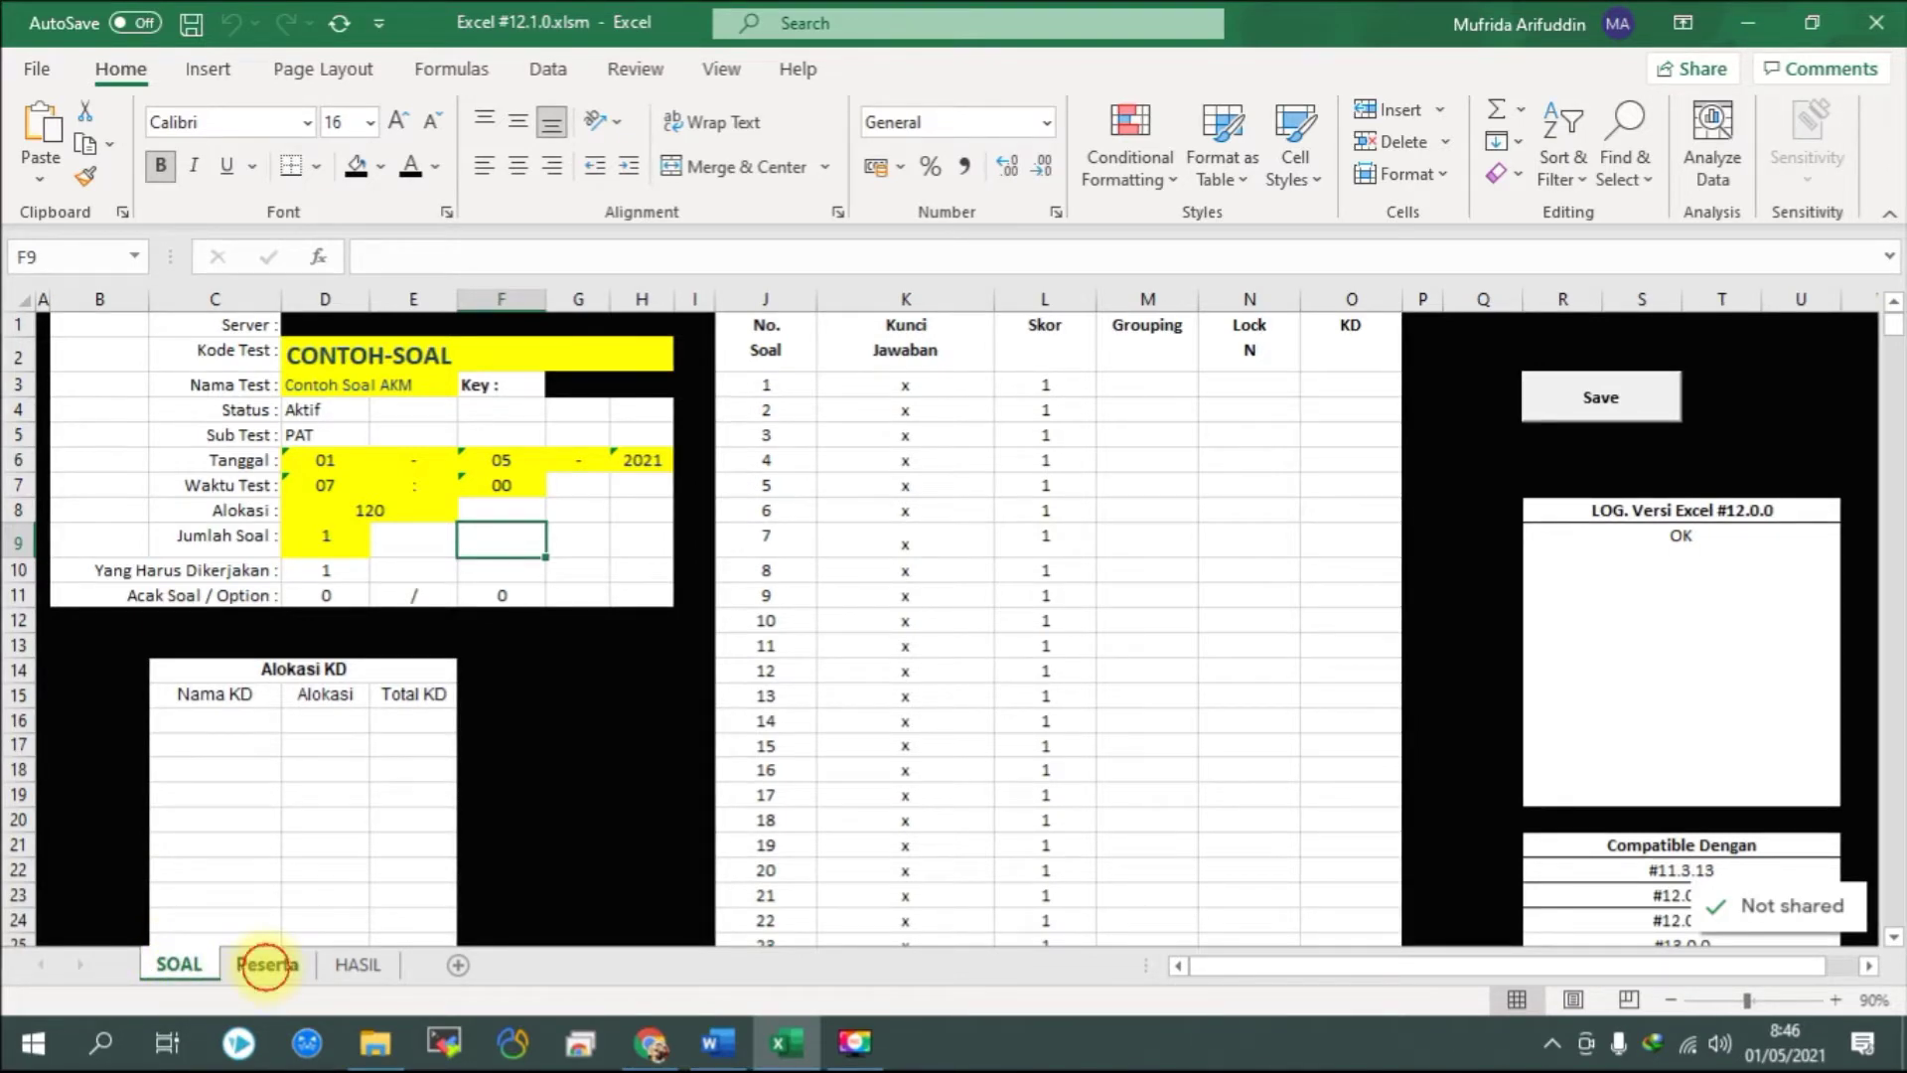
pyautogui.click(266, 963)
pyautogui.click(353, 963)
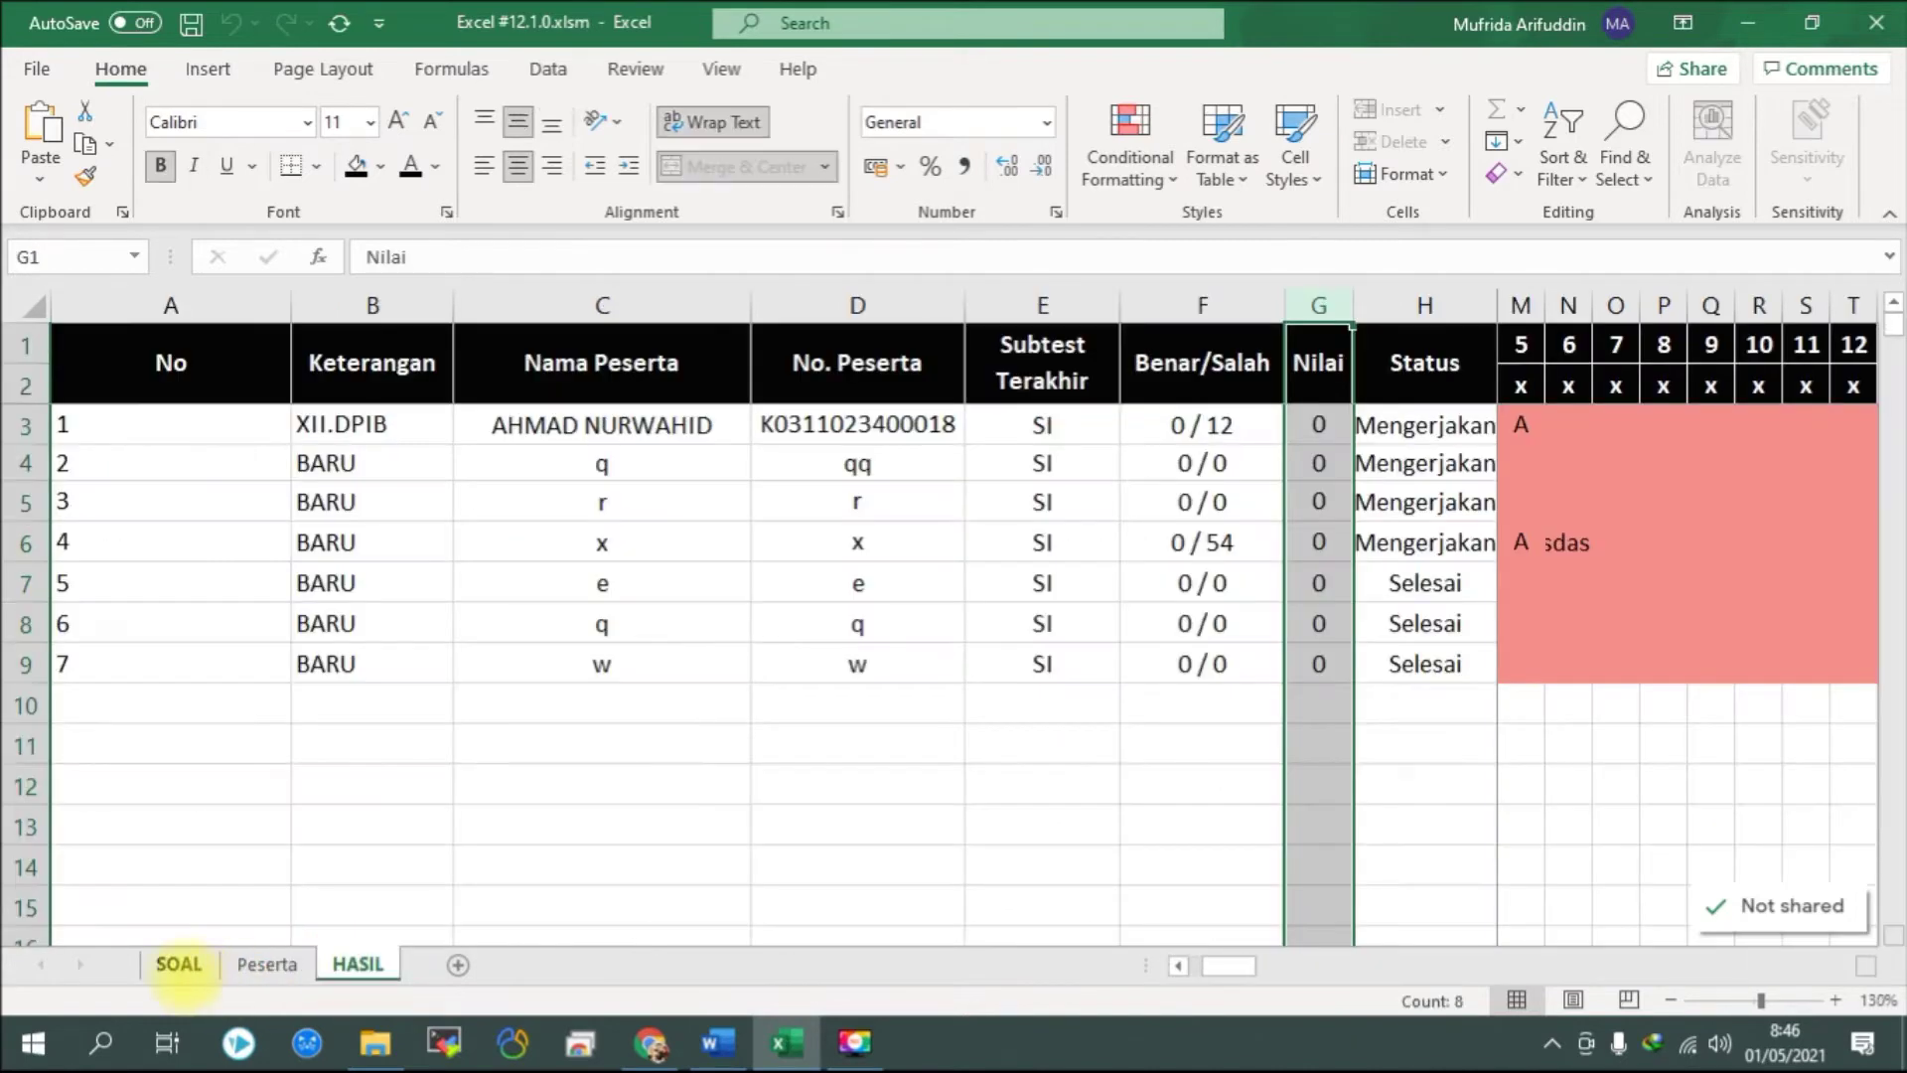
pyautogui.click(179, 963)
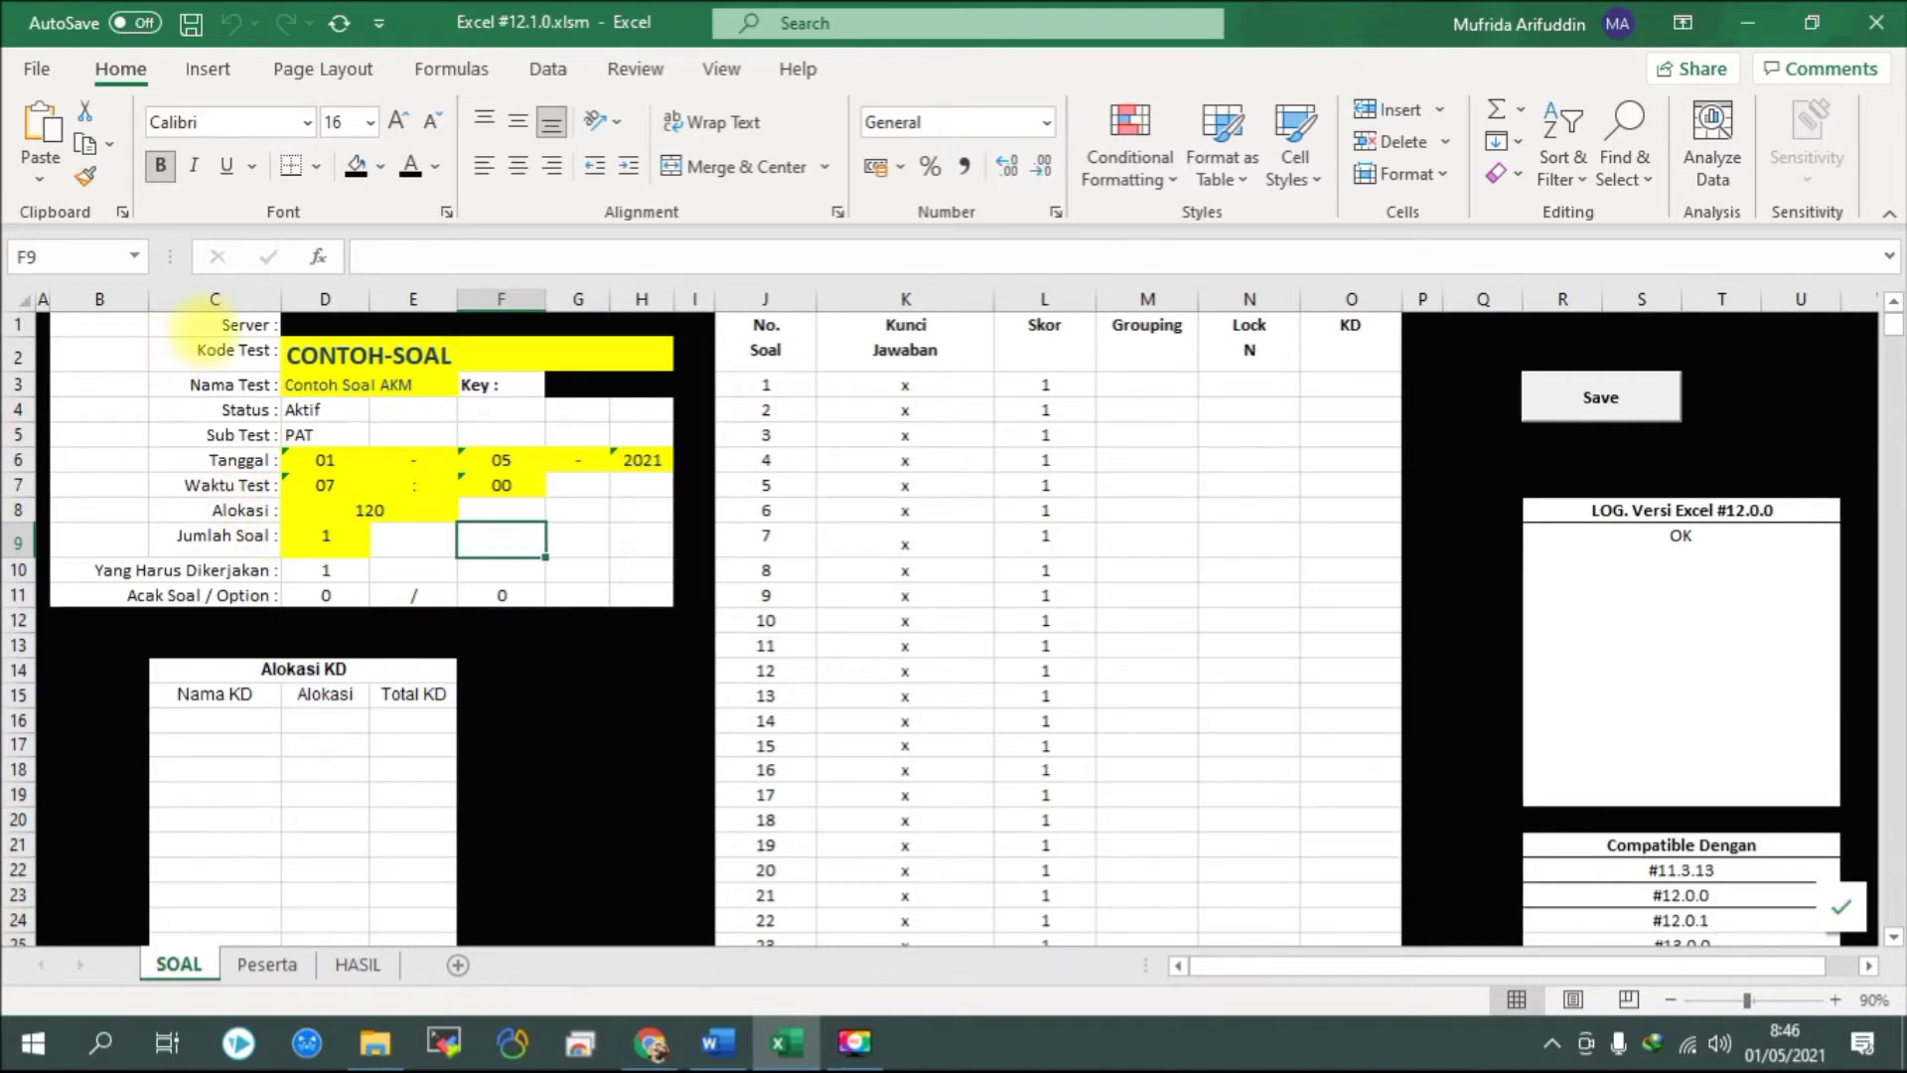
pyautogui.click(214, 325)
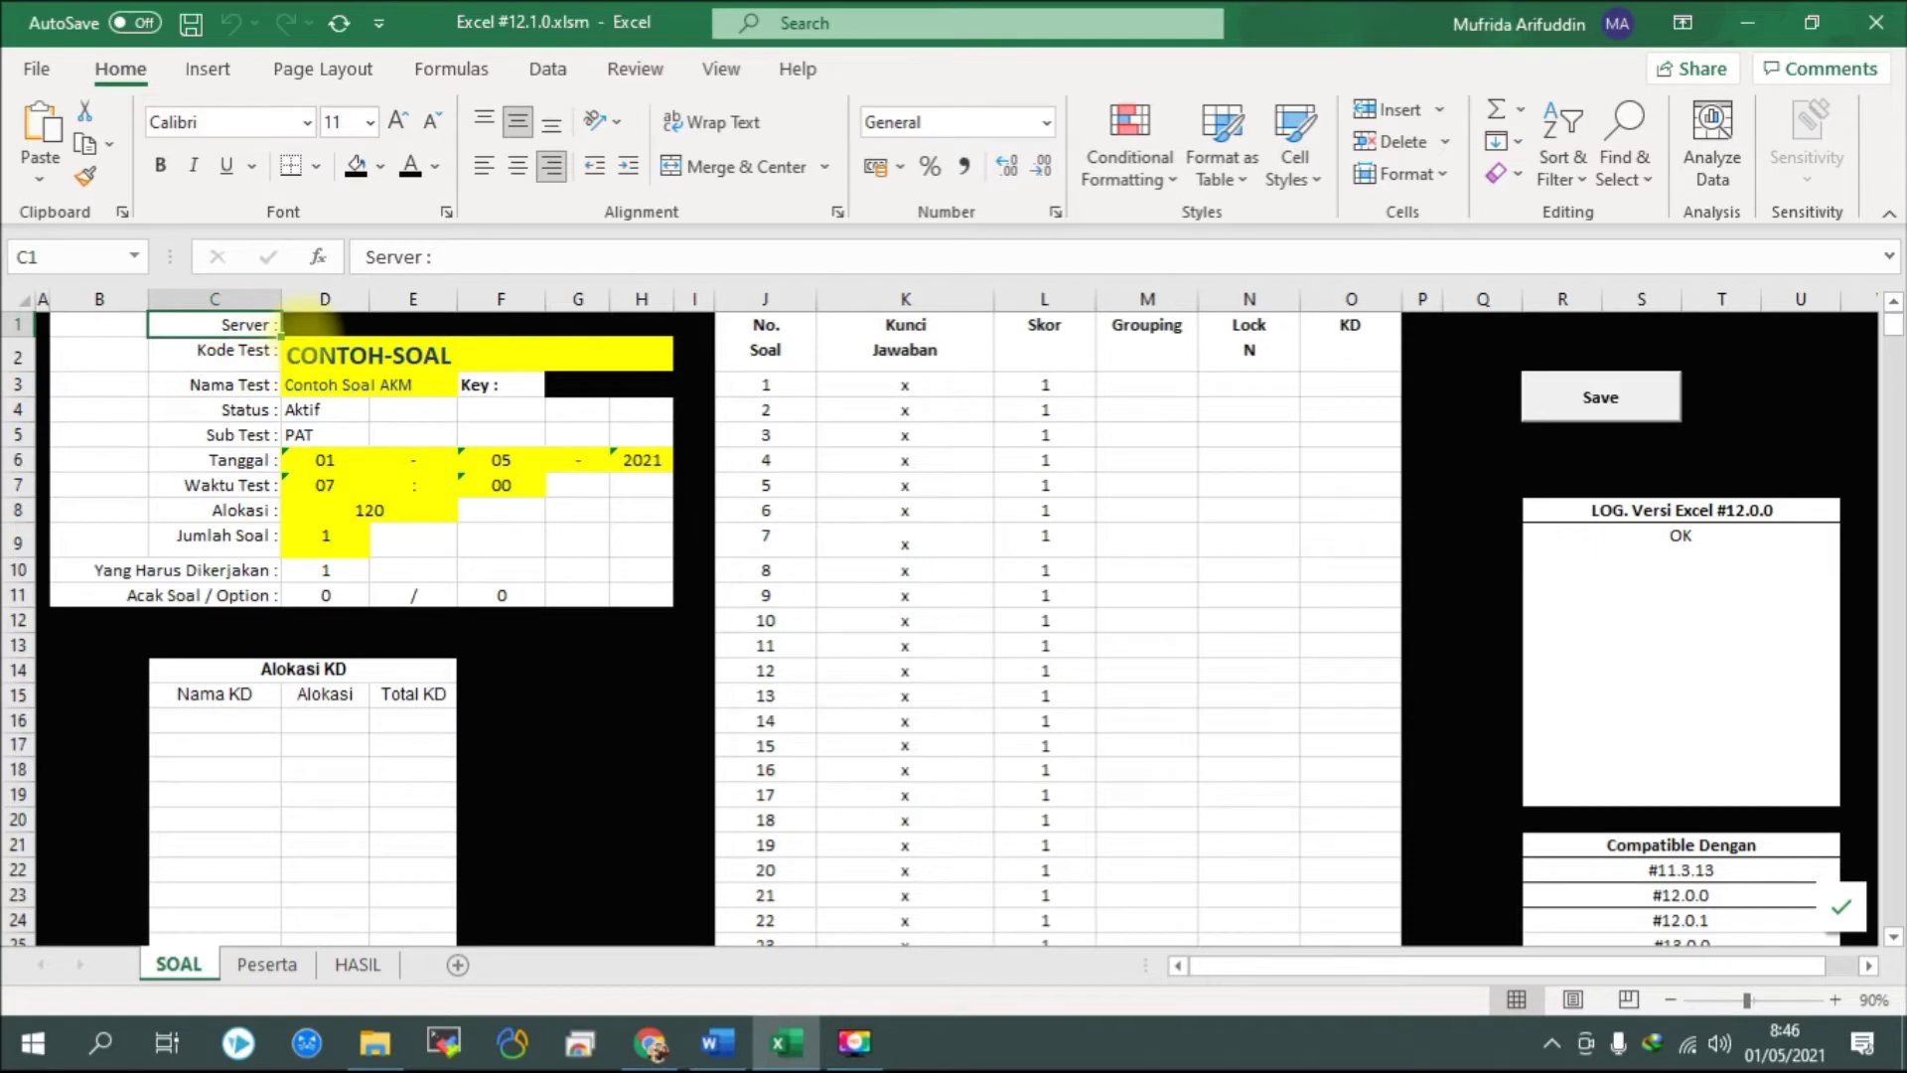
pyautogui.moveTo(325, 323)
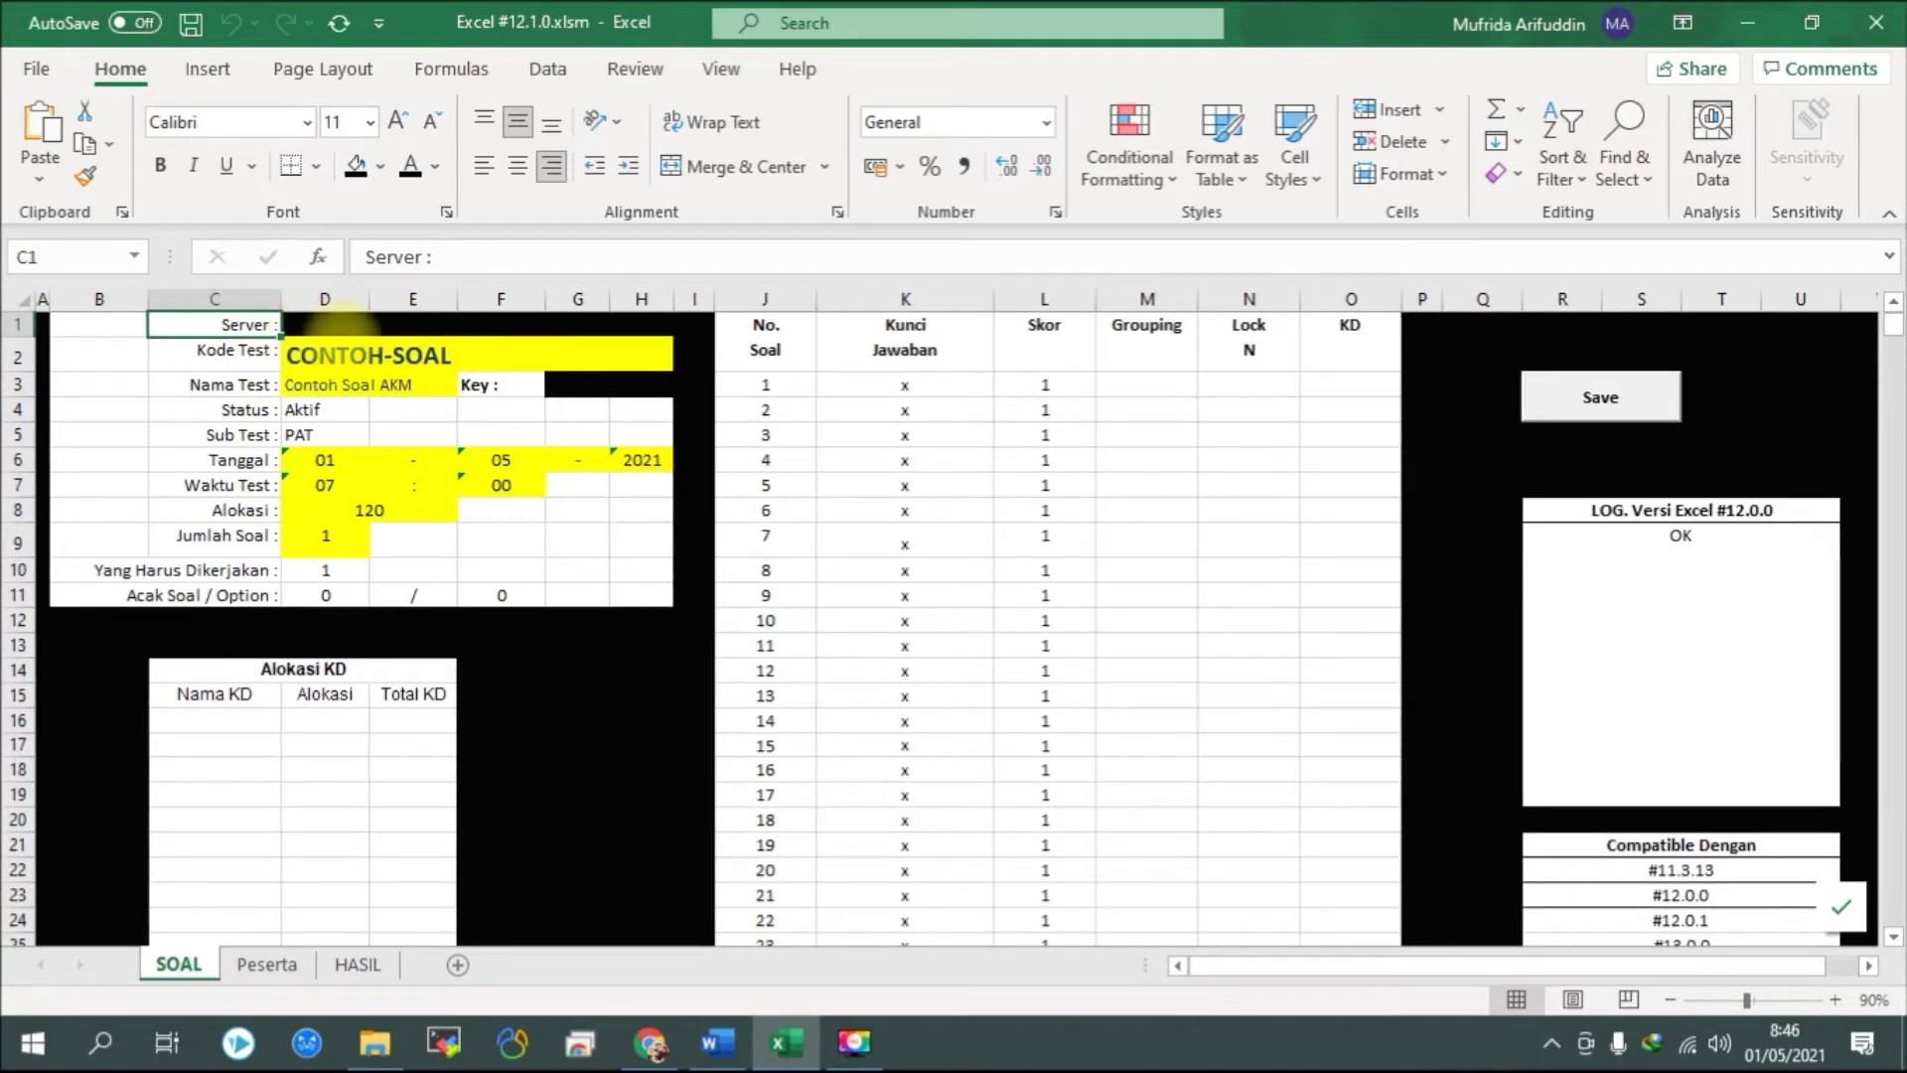
pyautogui.click(235, 347)
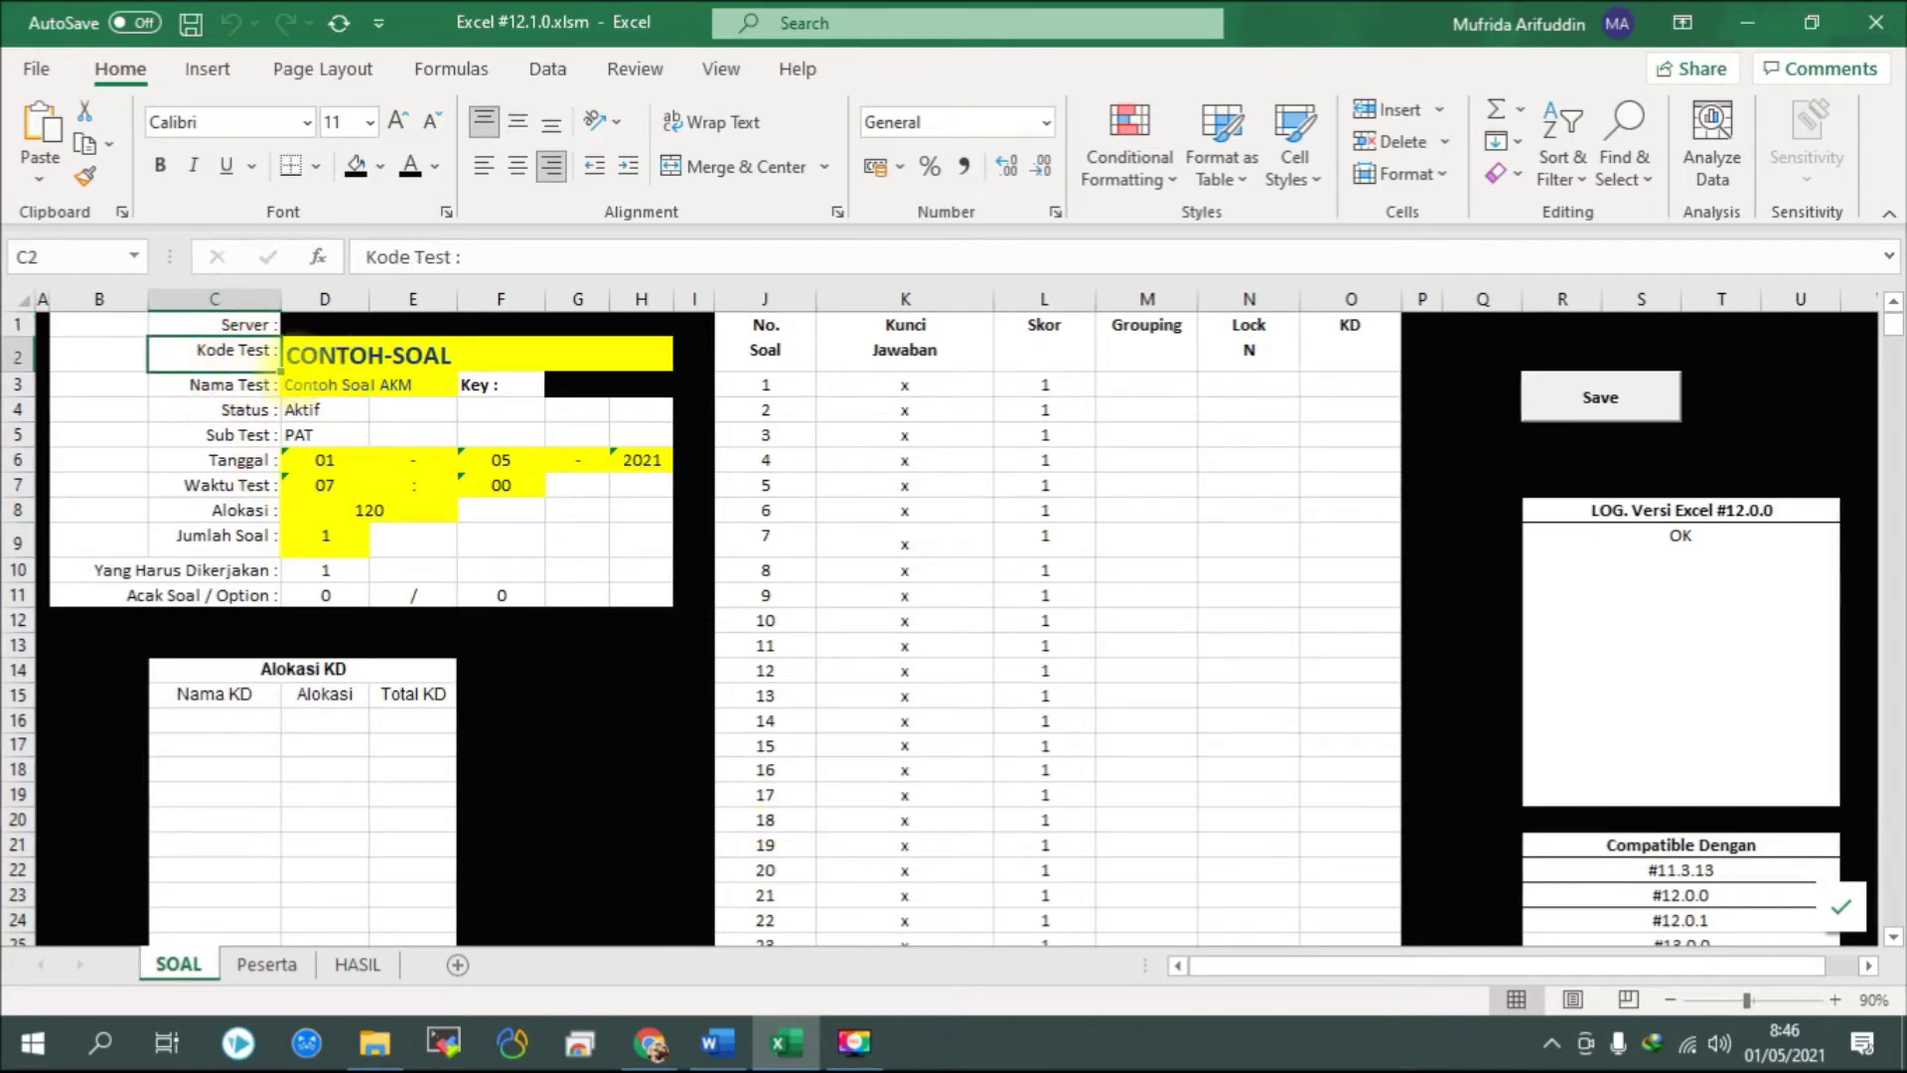
# Check the CONTOH-SOAL post title in Word, then go back to the Excel workbook.
pyautogui.click(715, 1041)
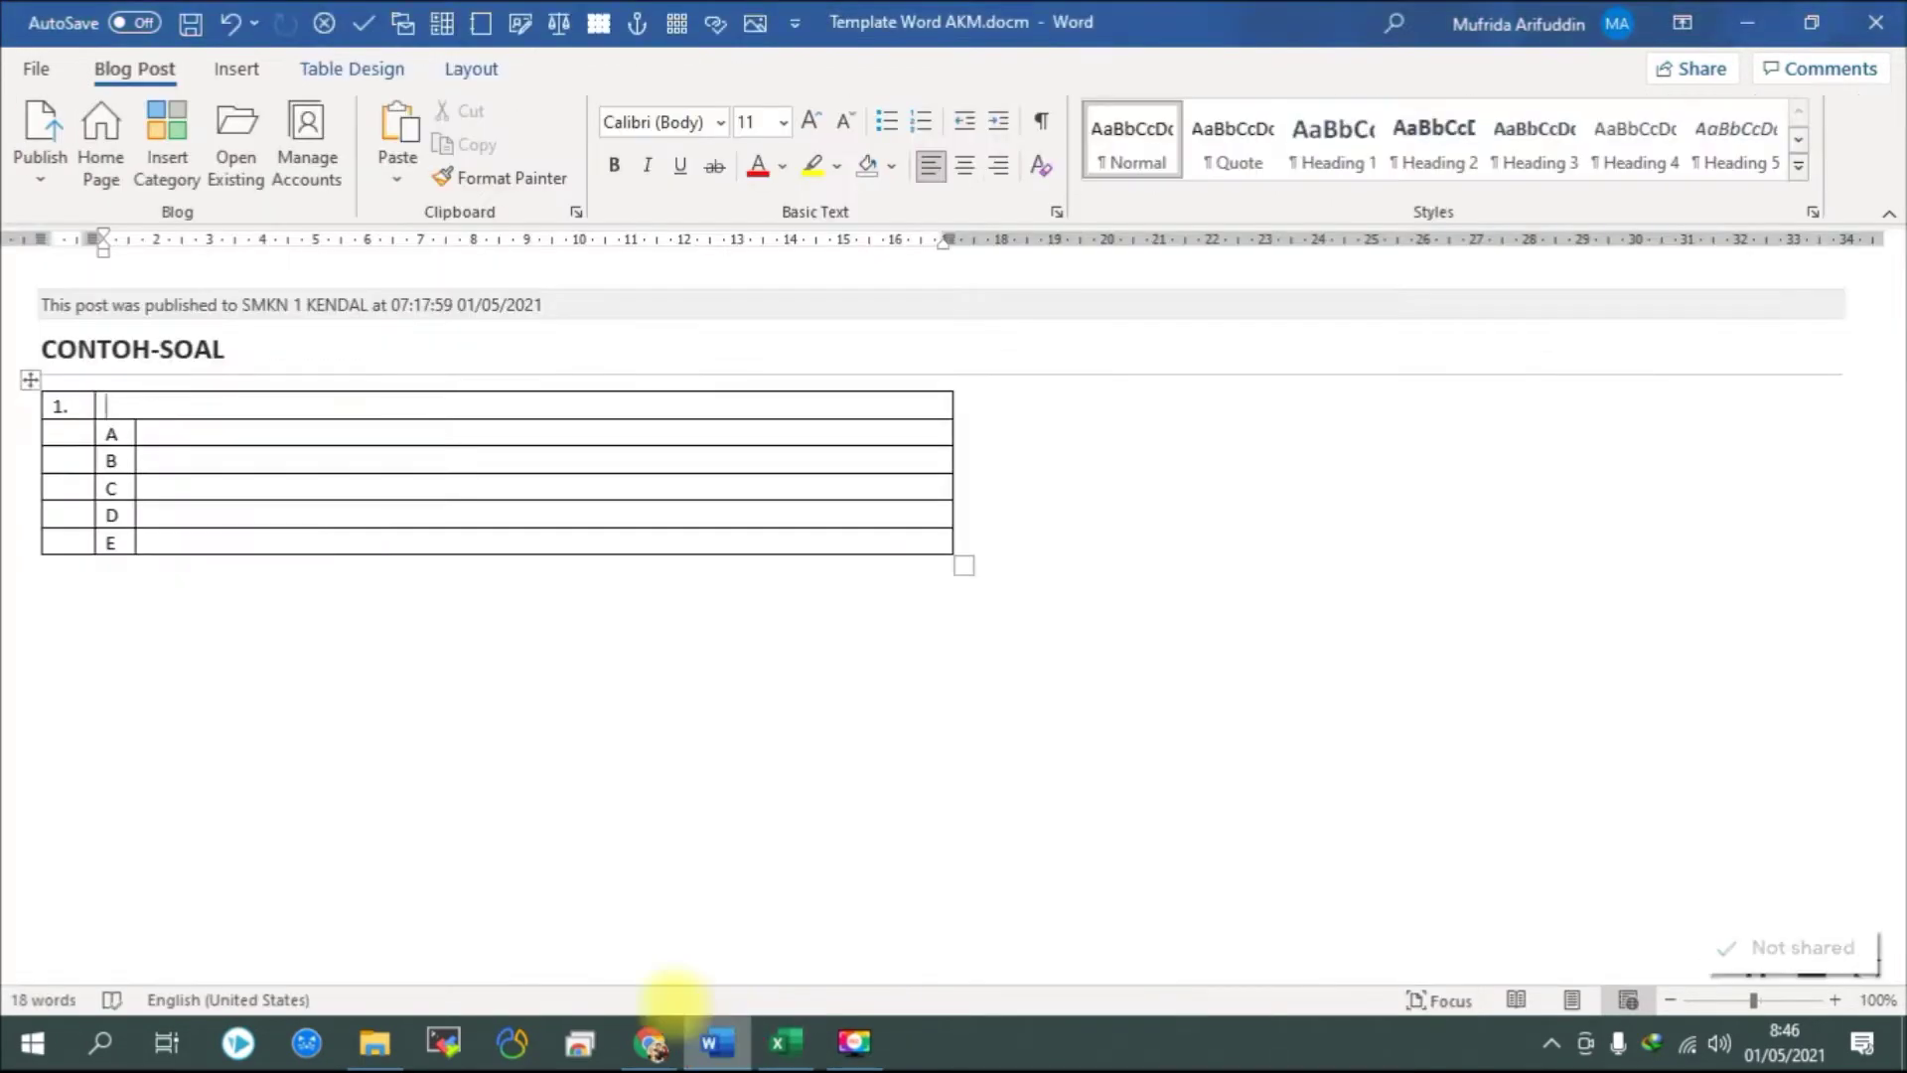
pyautogui.click(54, 348)
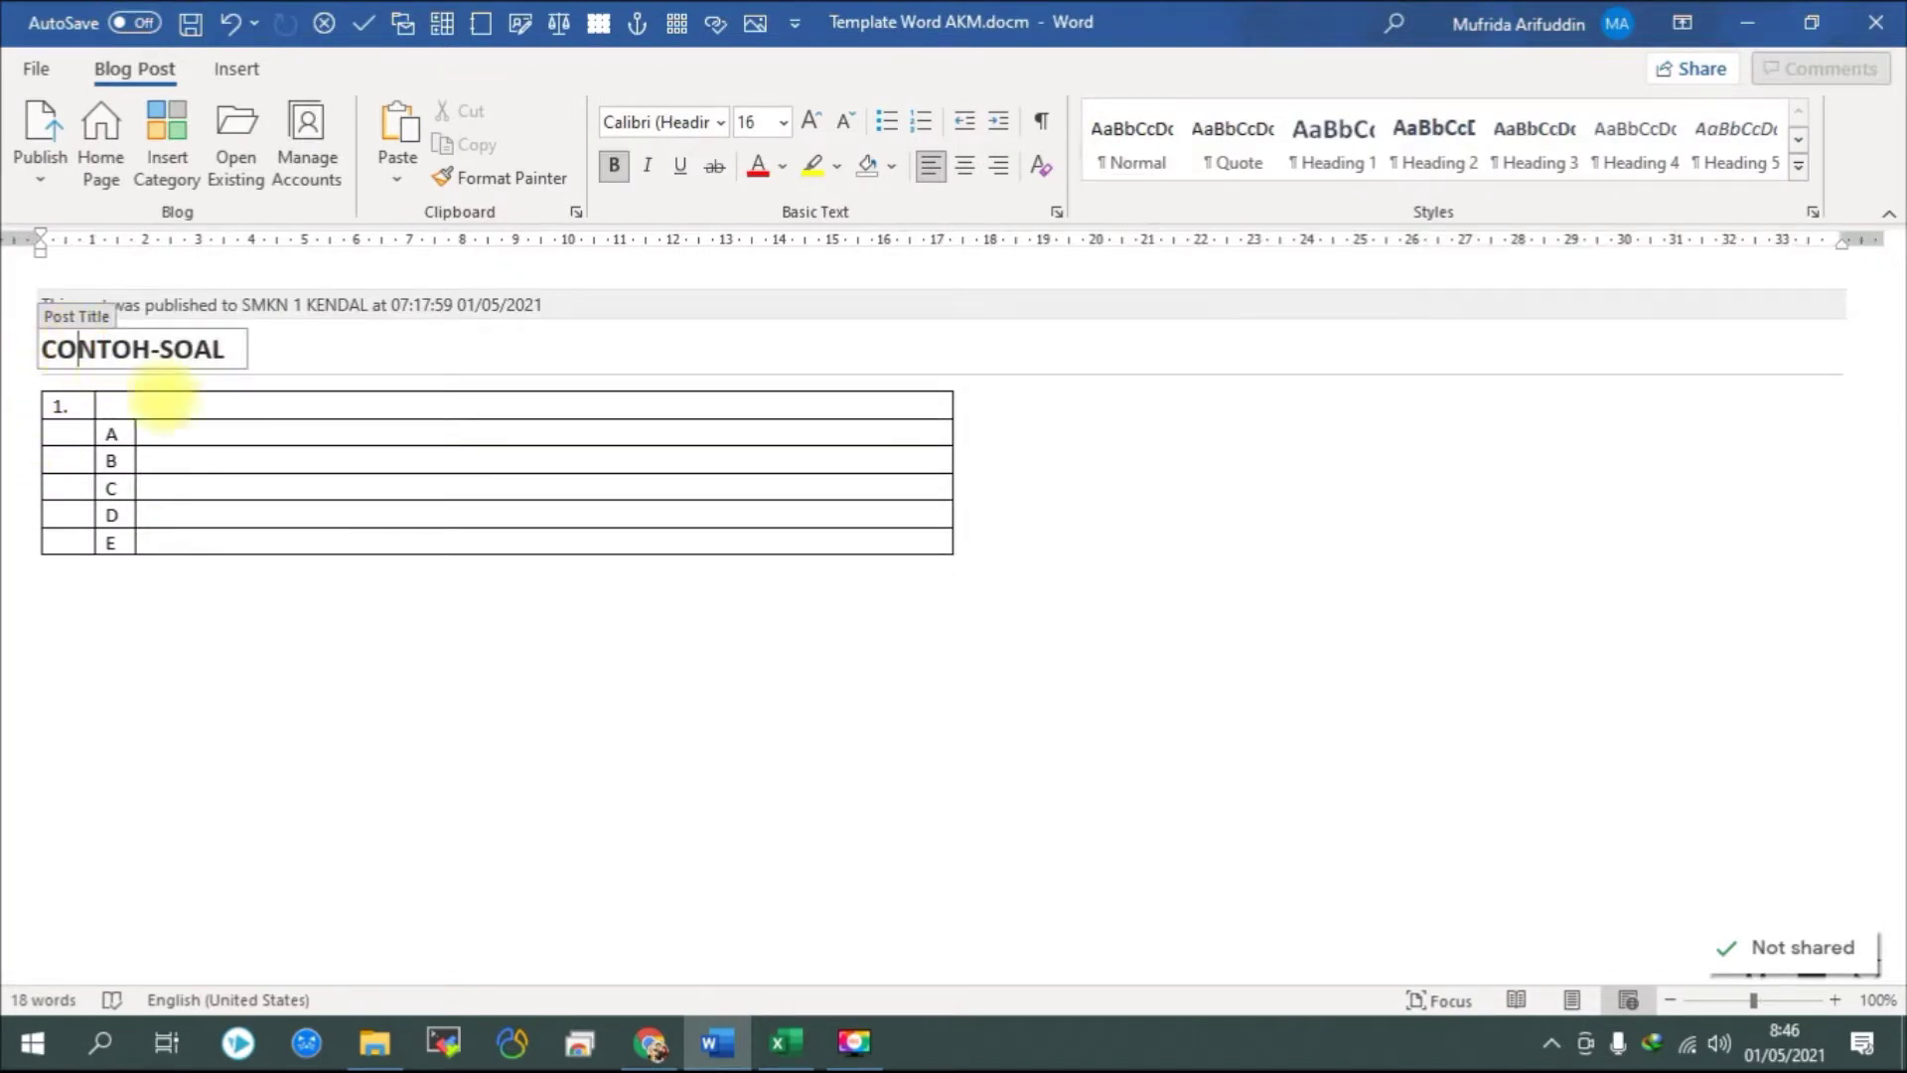
pyautogui.click(271, 596)
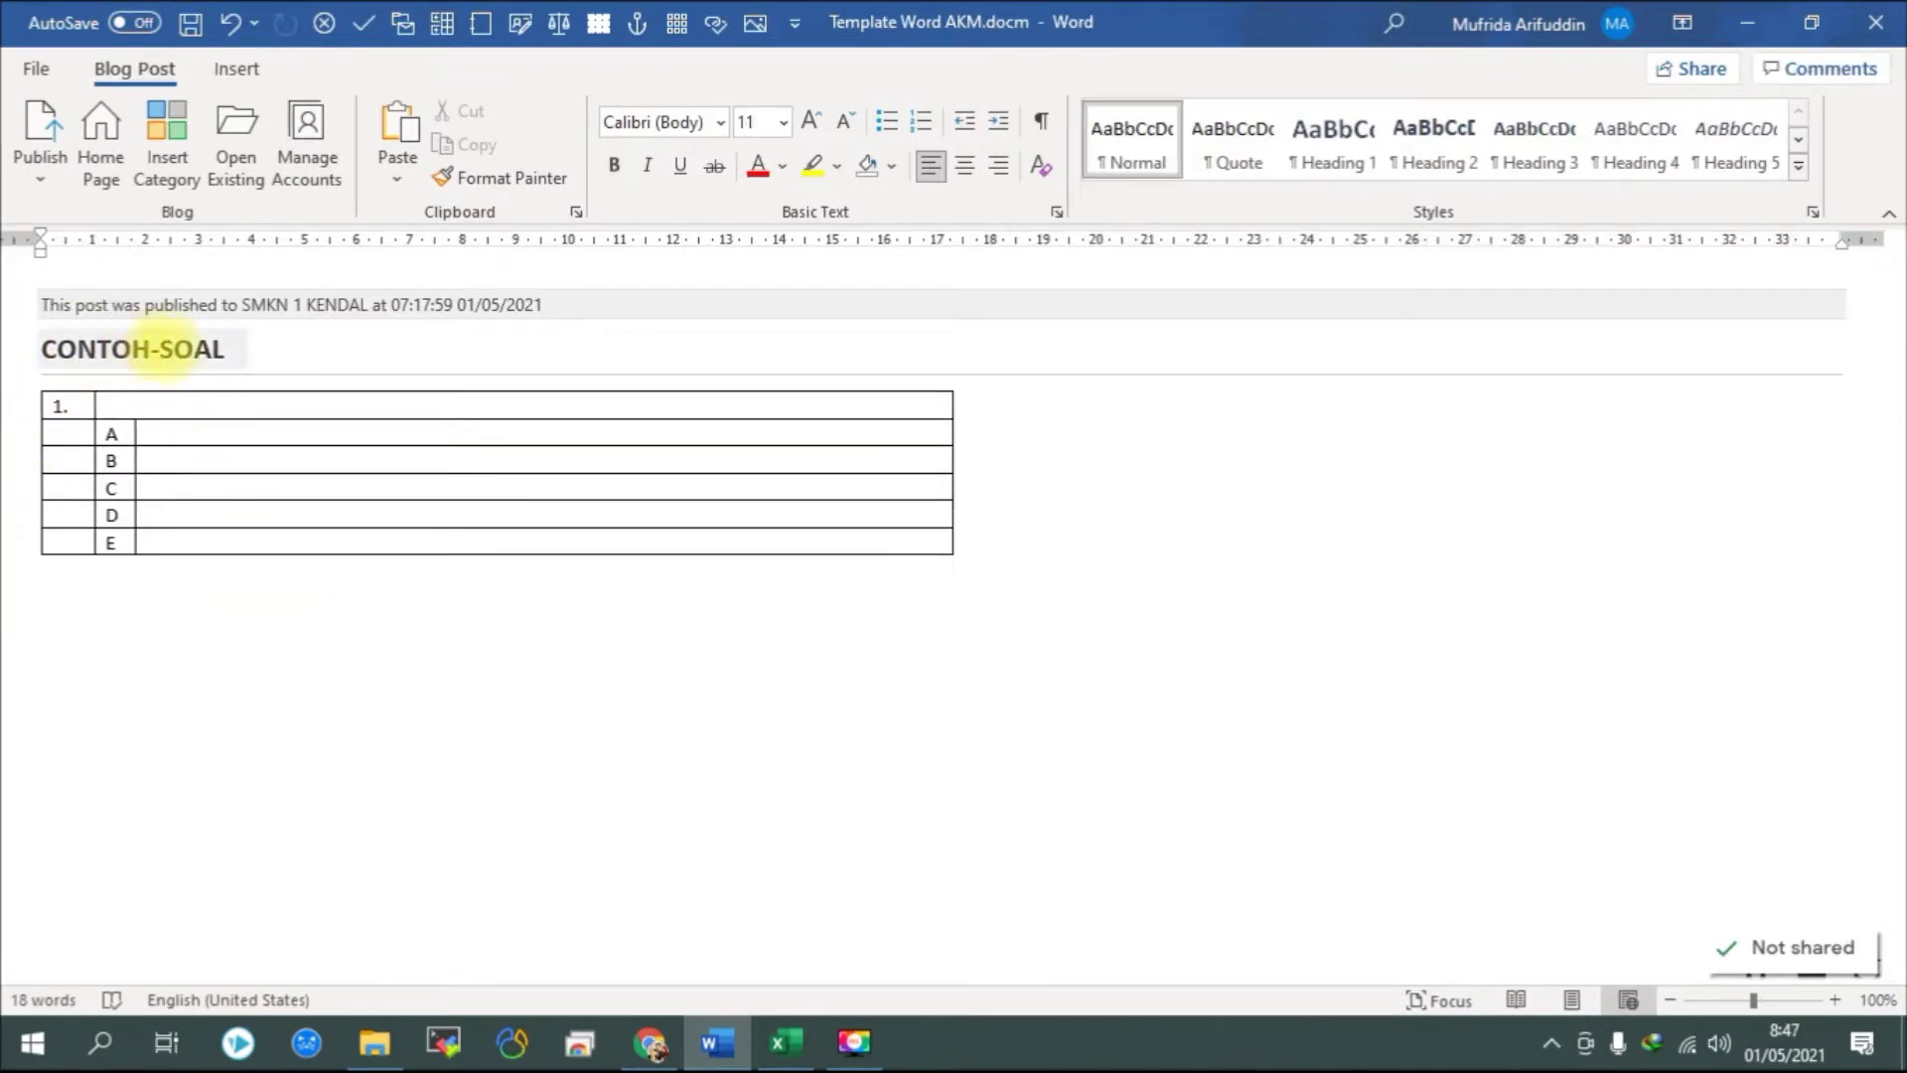
pyautogui.click(779, 1042)
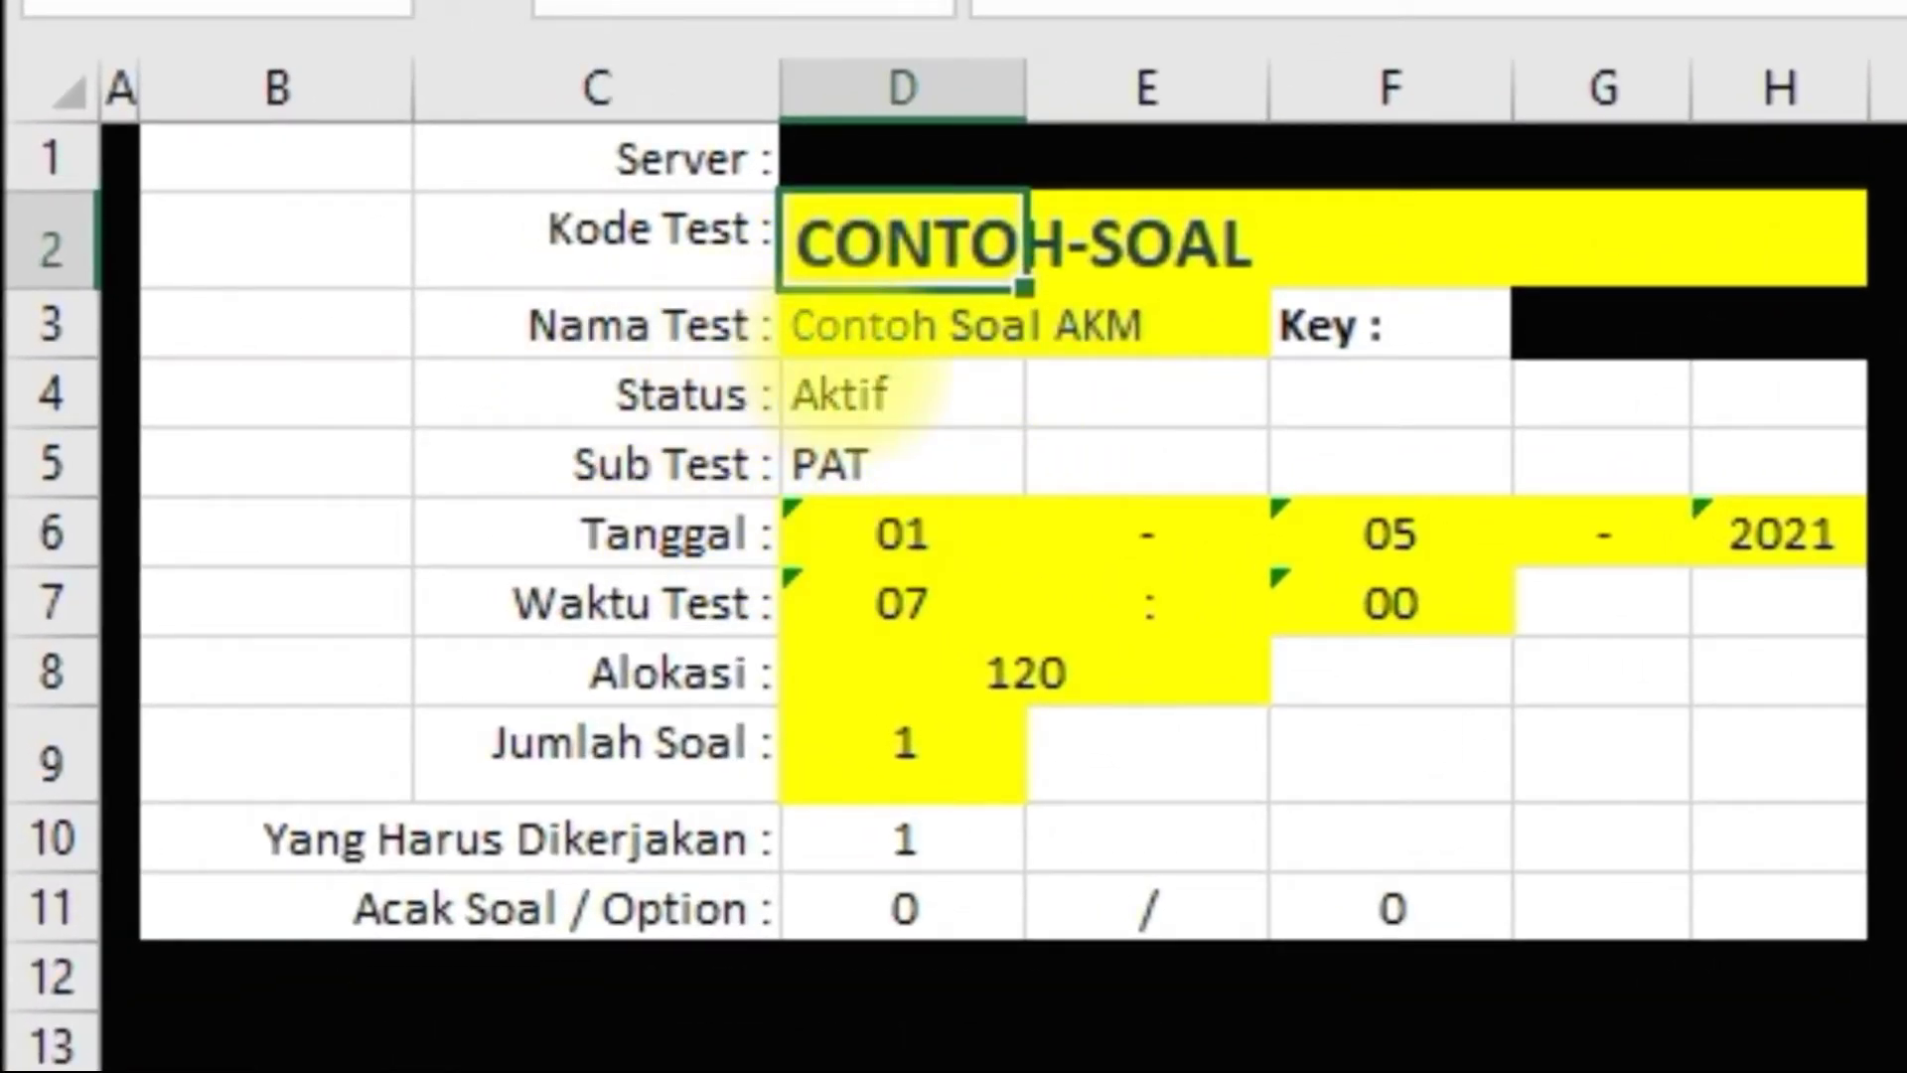
pyautogui.click(863, 343)
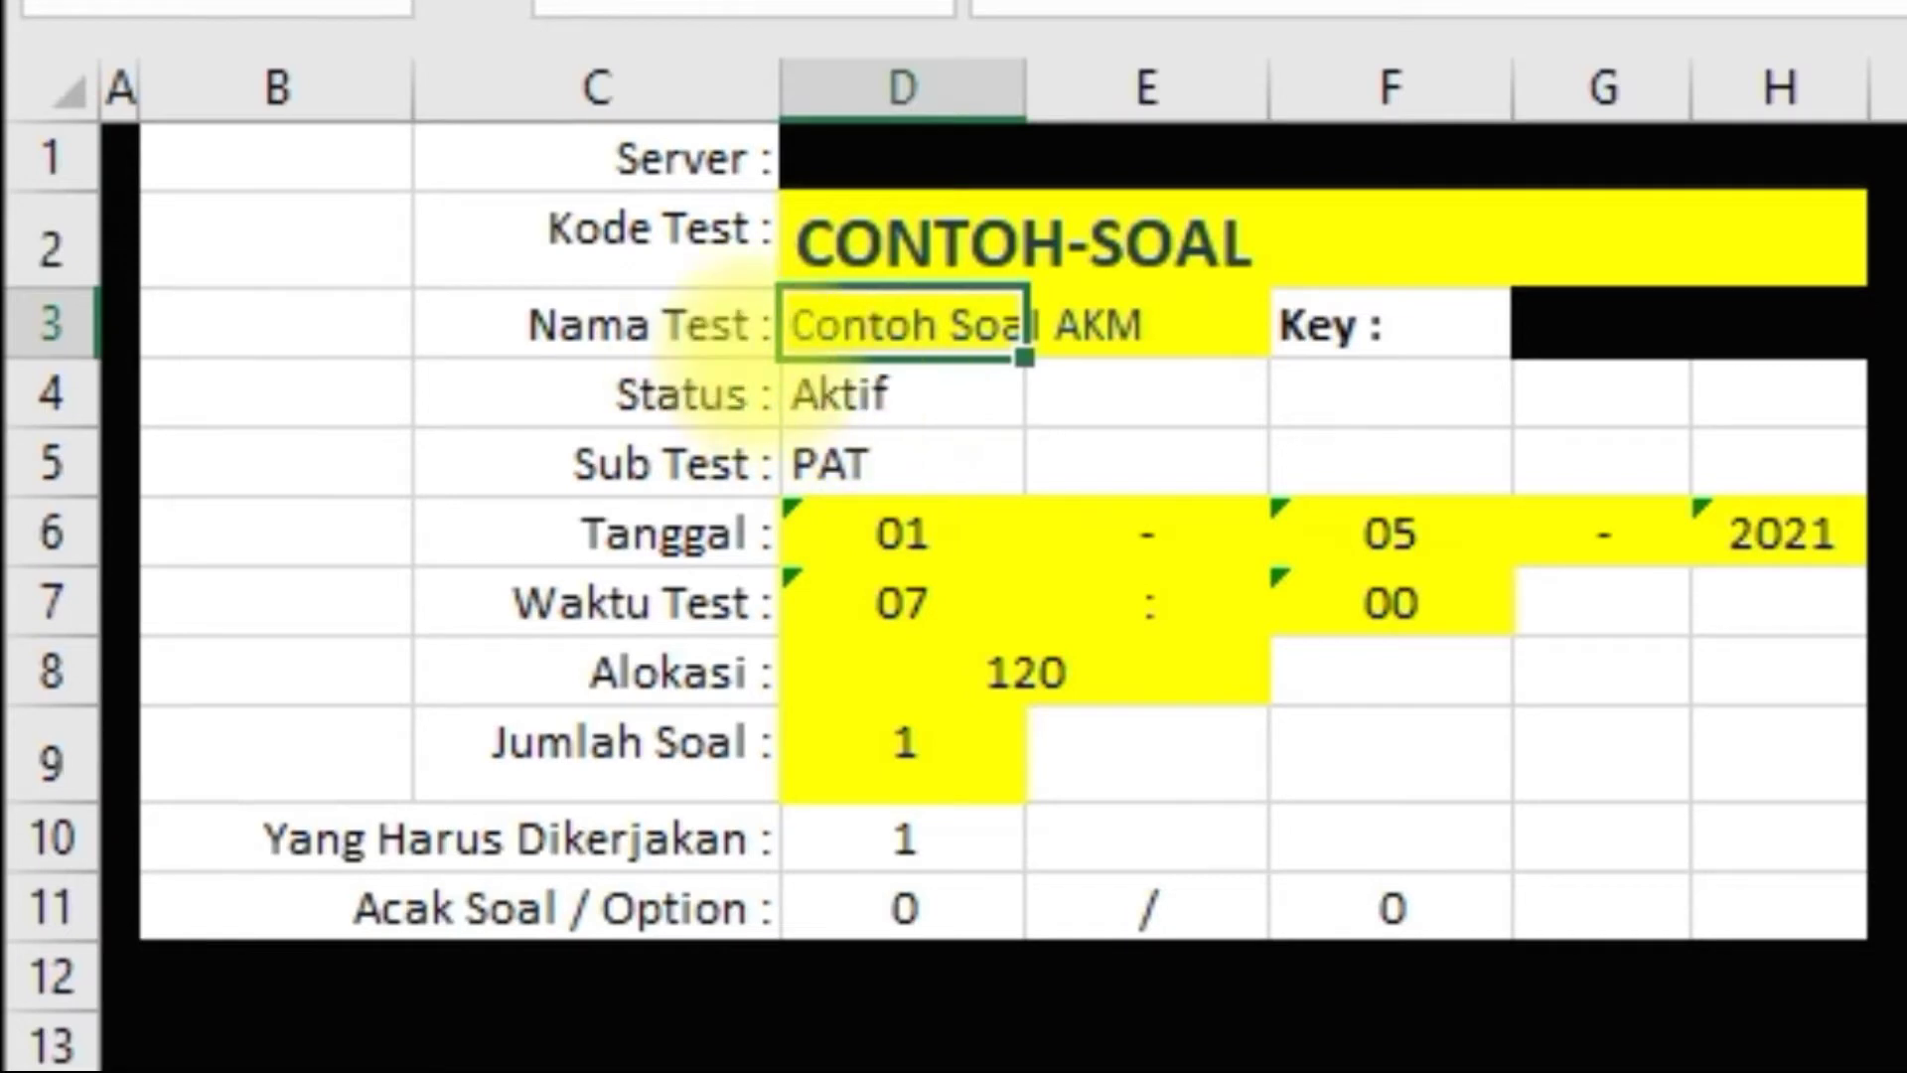
pyautogui.click(1370, 327)
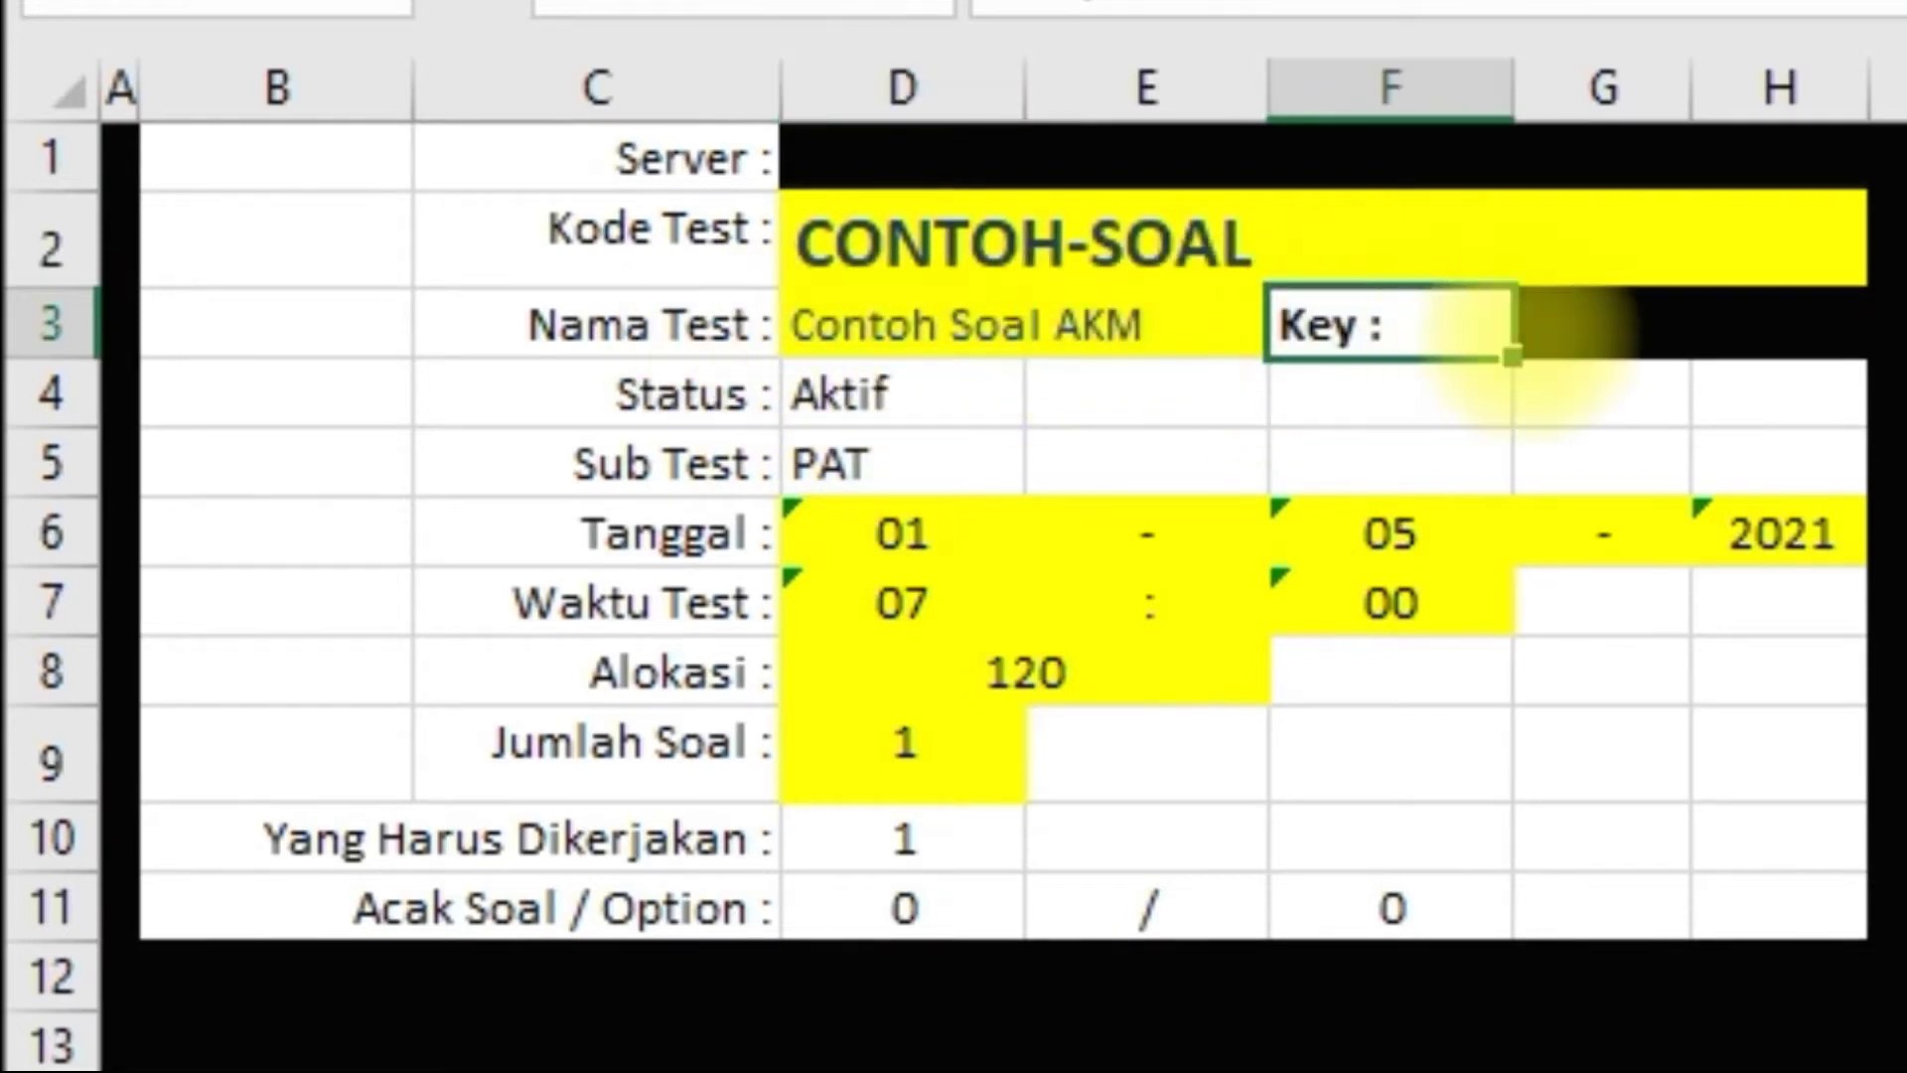
pyautogui.click(1590, 328)
pyautogui.click(1545, 437)
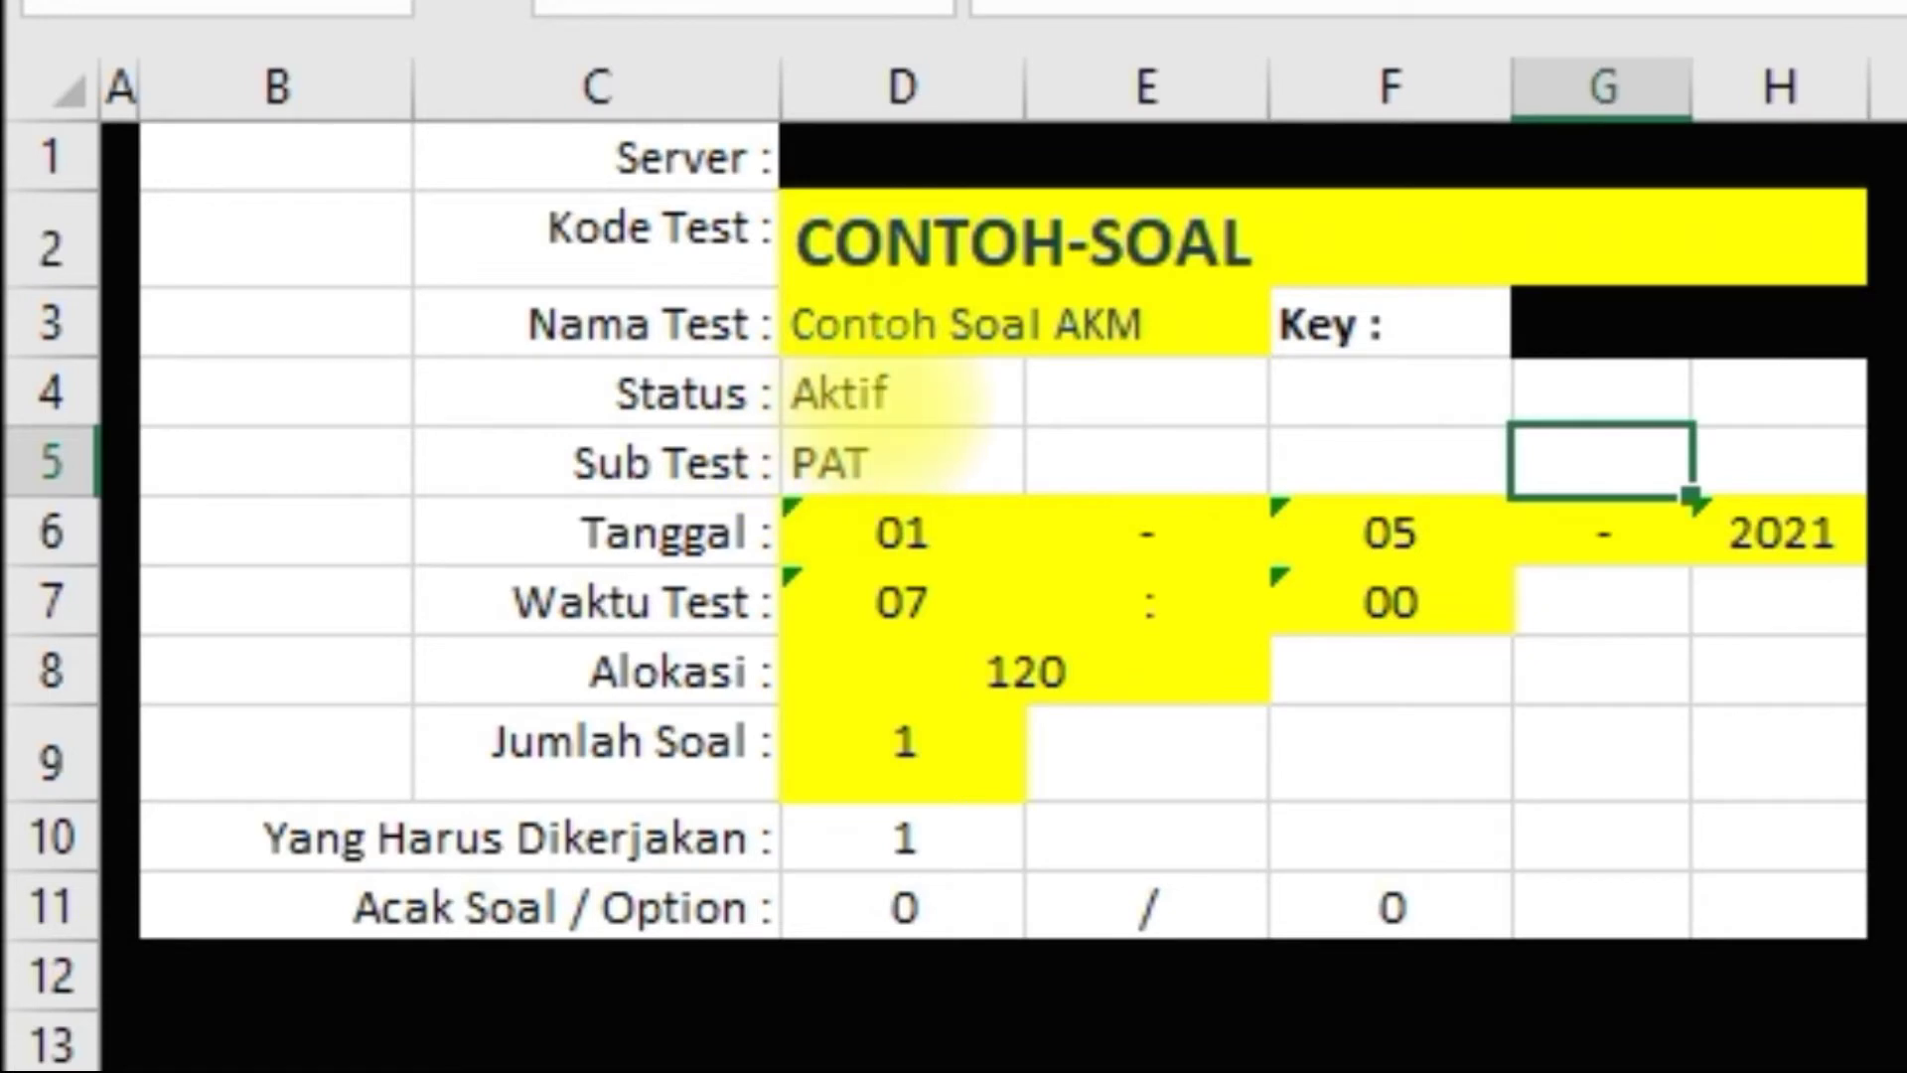
pyautogui.click(881, 401)
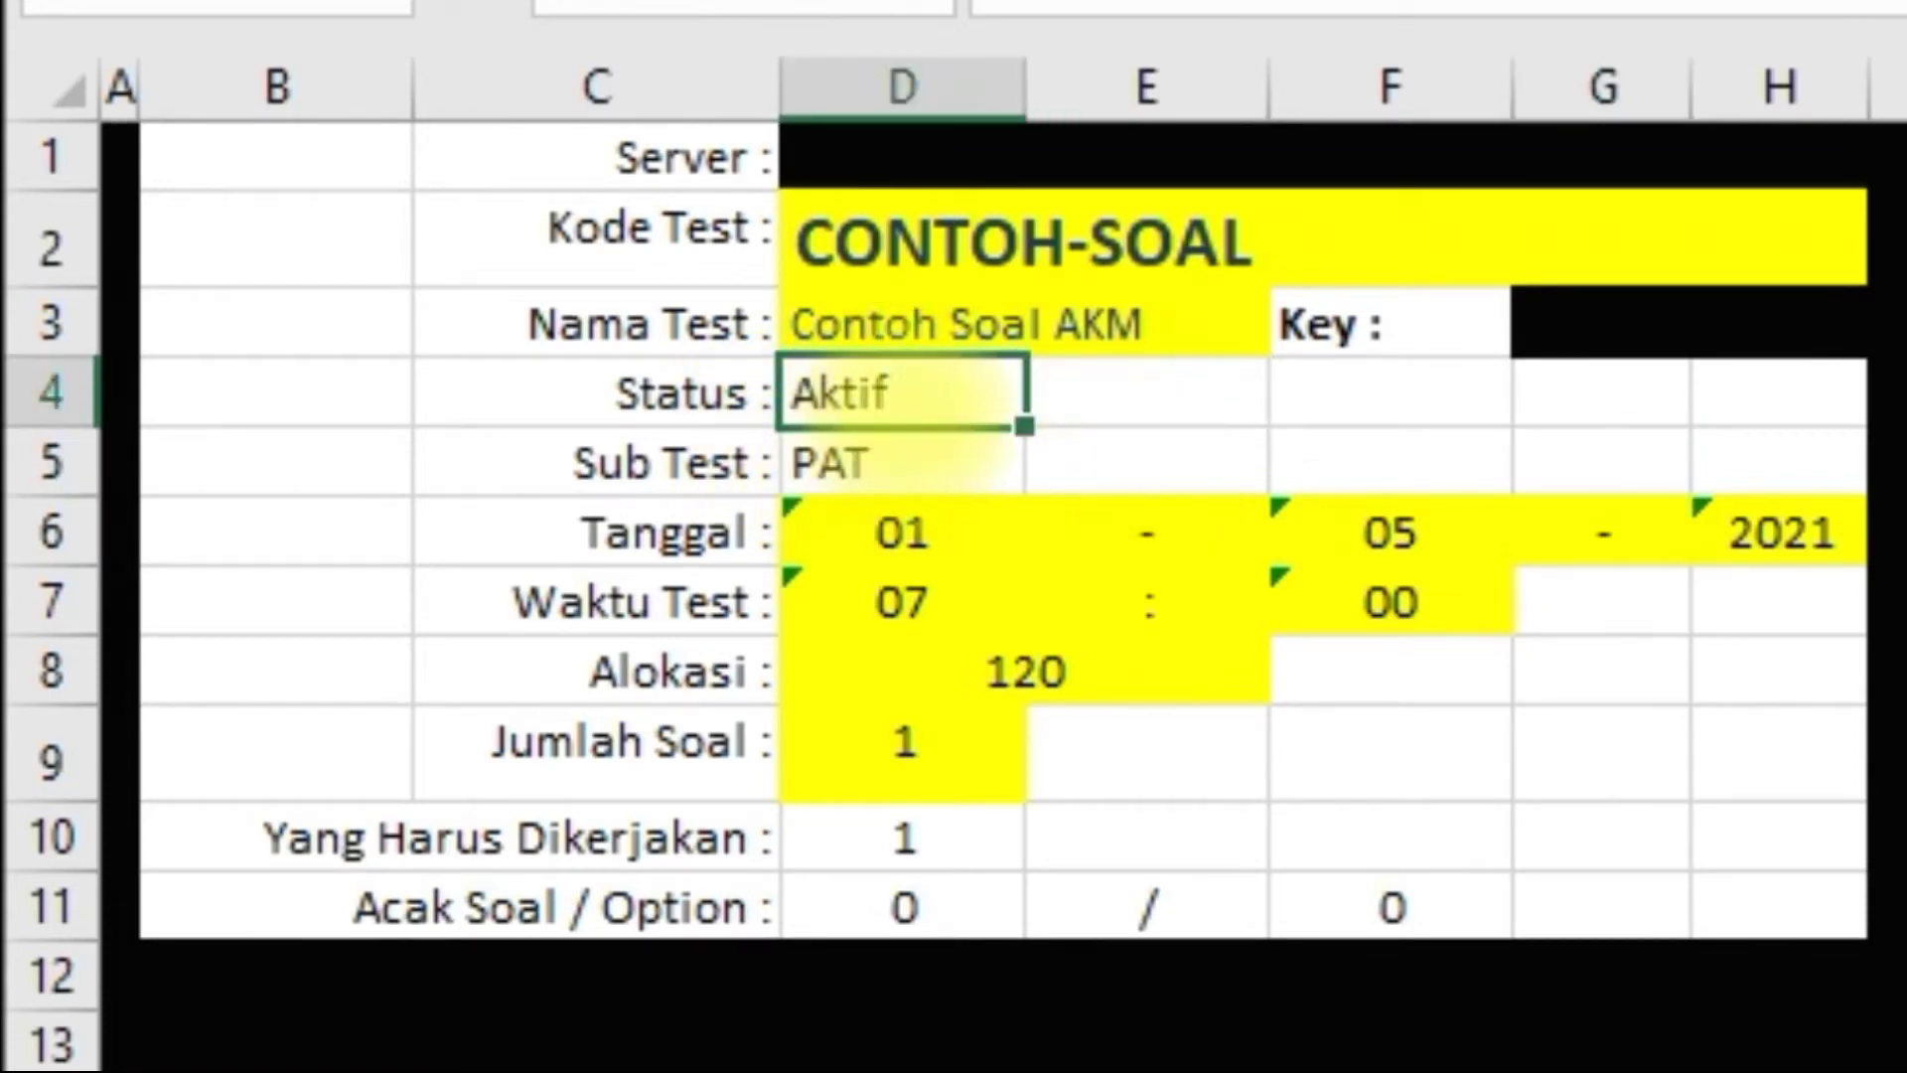
pyautogui.click(924, 452)
pyautogui.click(944, 393)
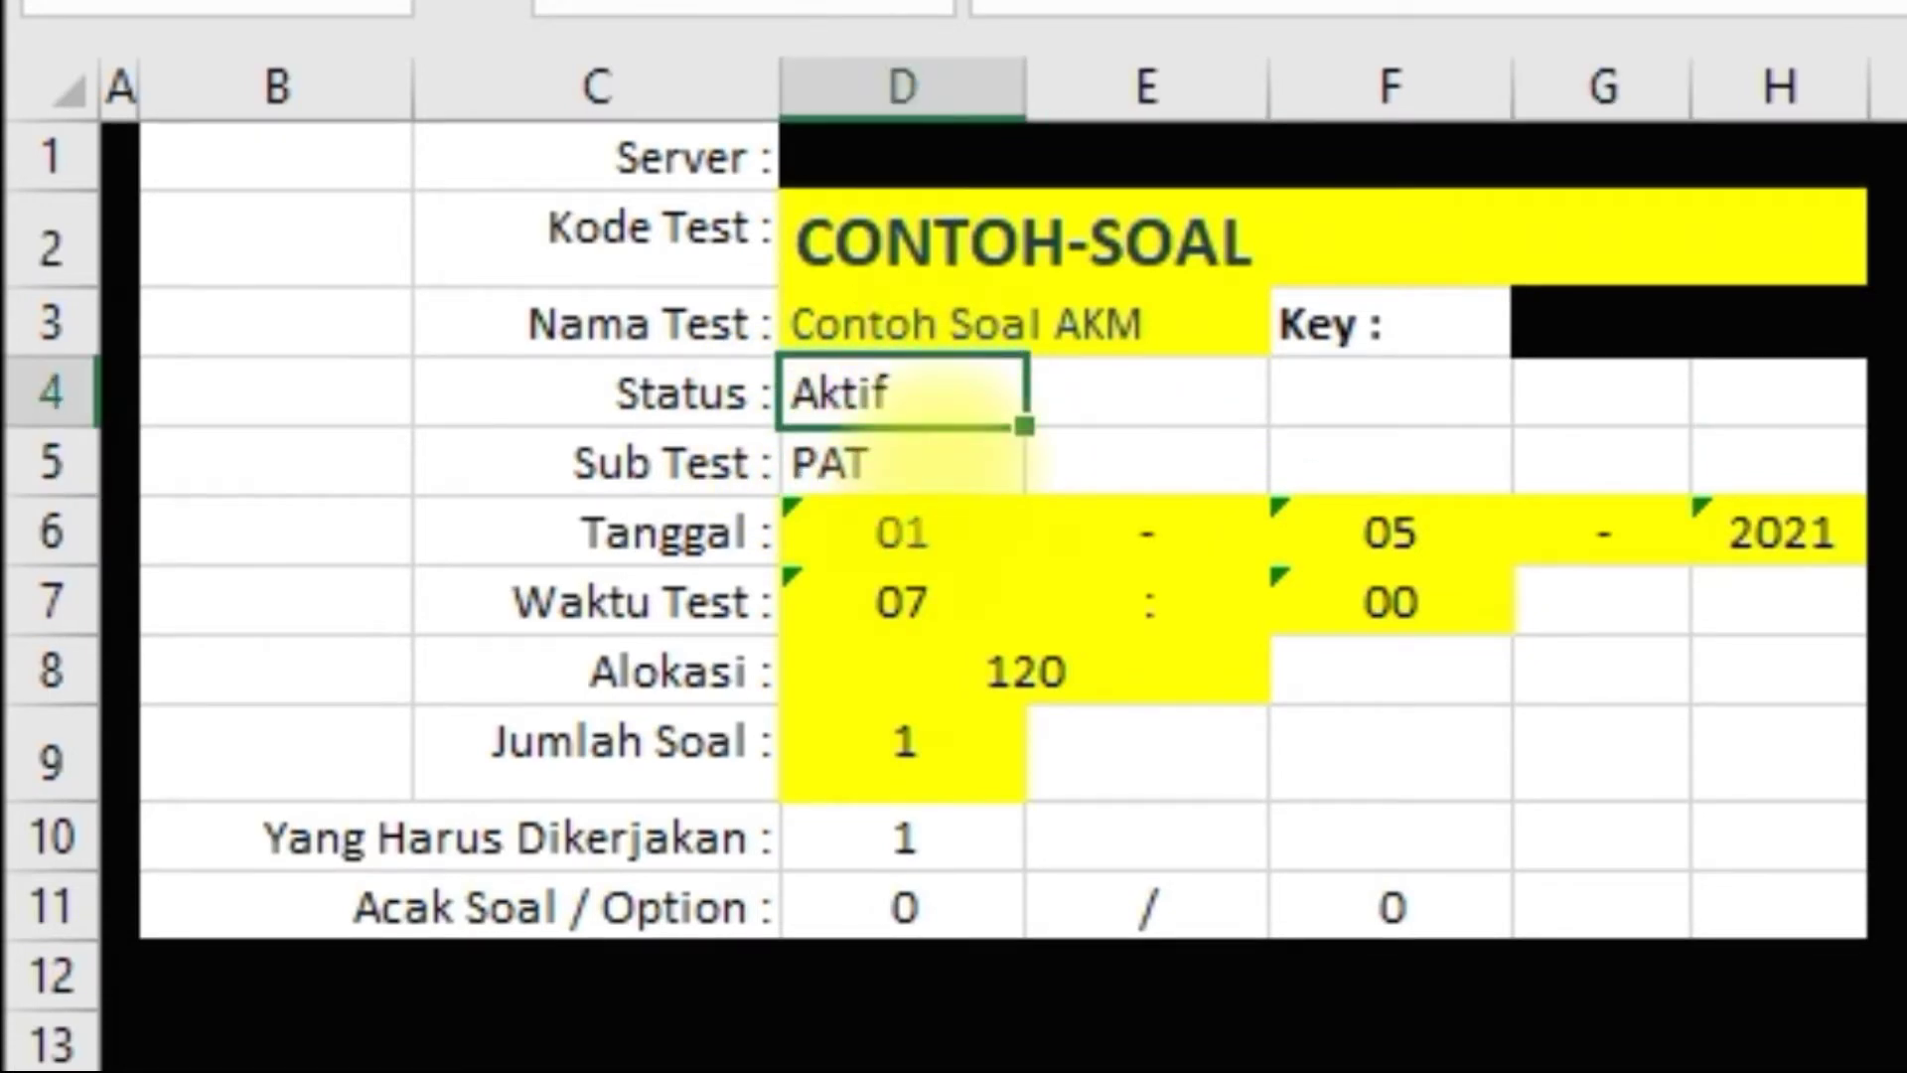
pyautogui.click(939, 459)
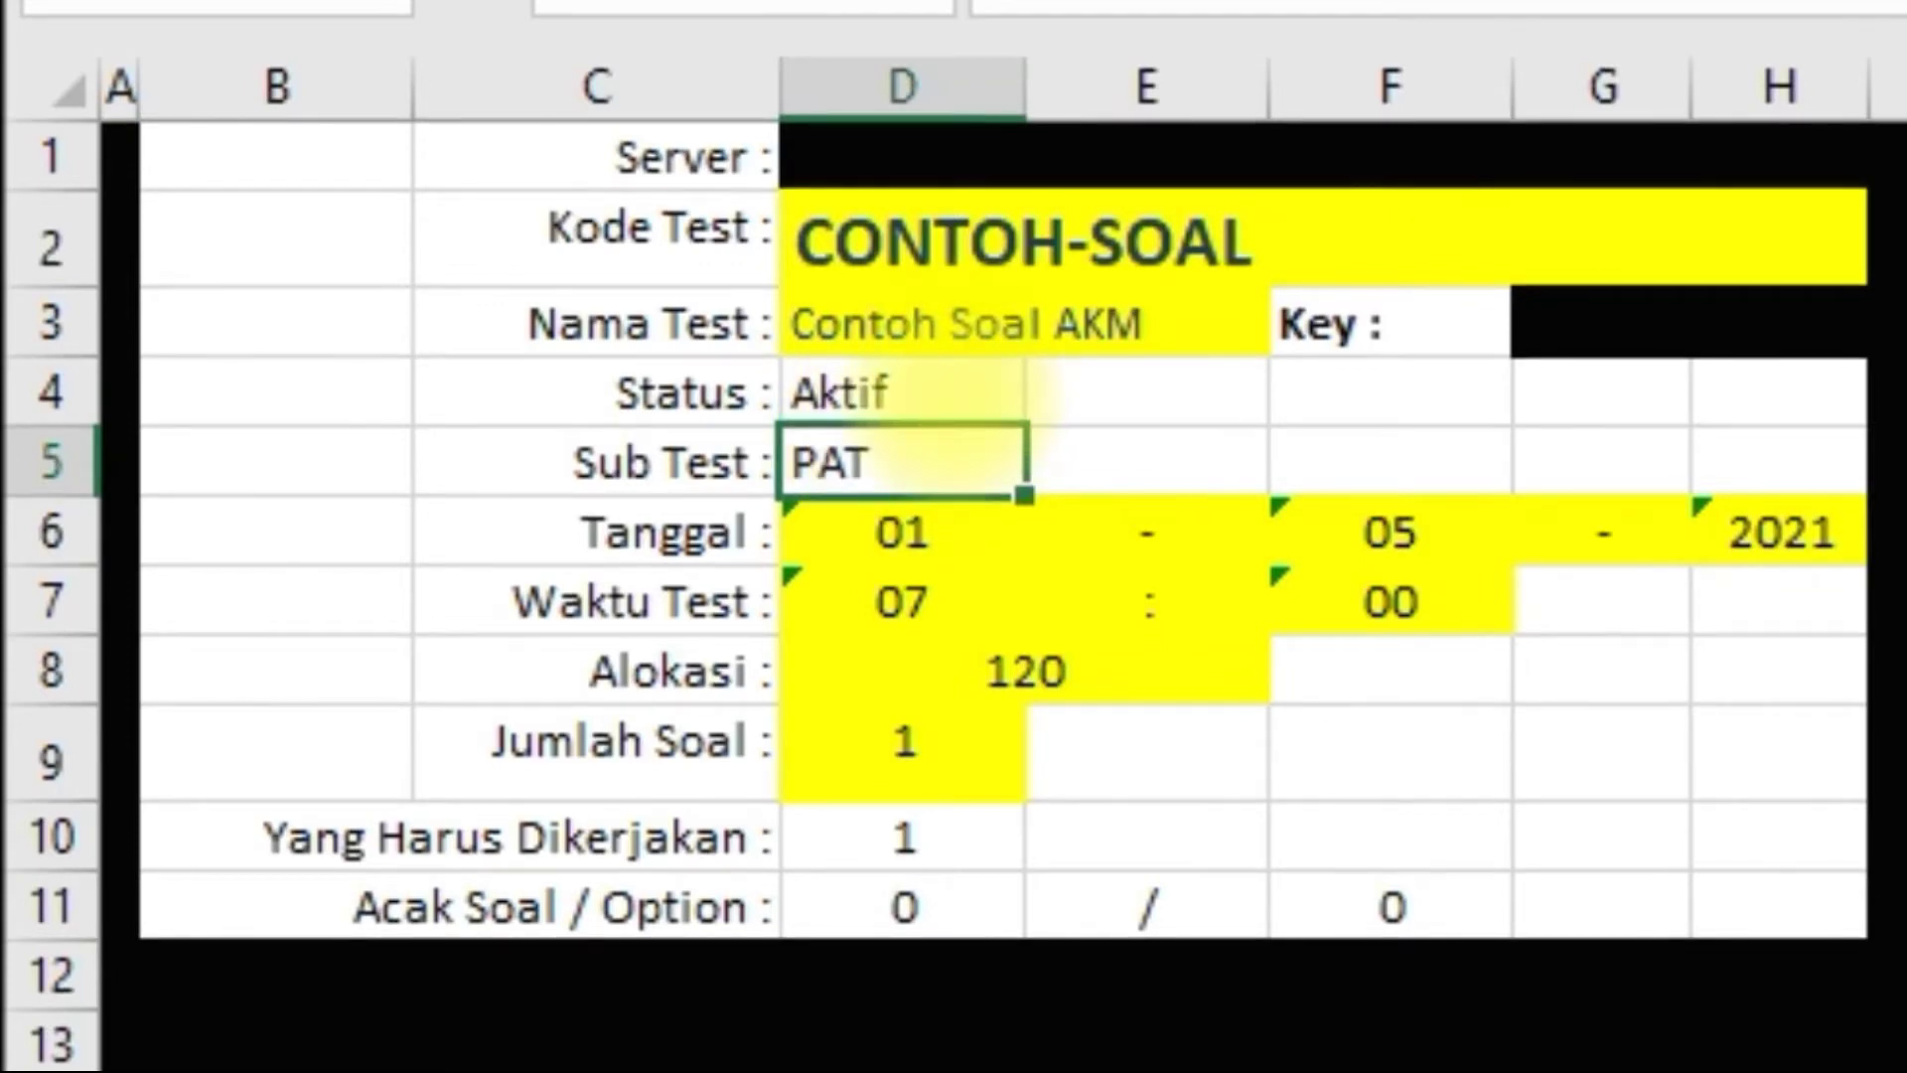
pyautogui.click(909, 403)
pyautogui.click(805, 462)
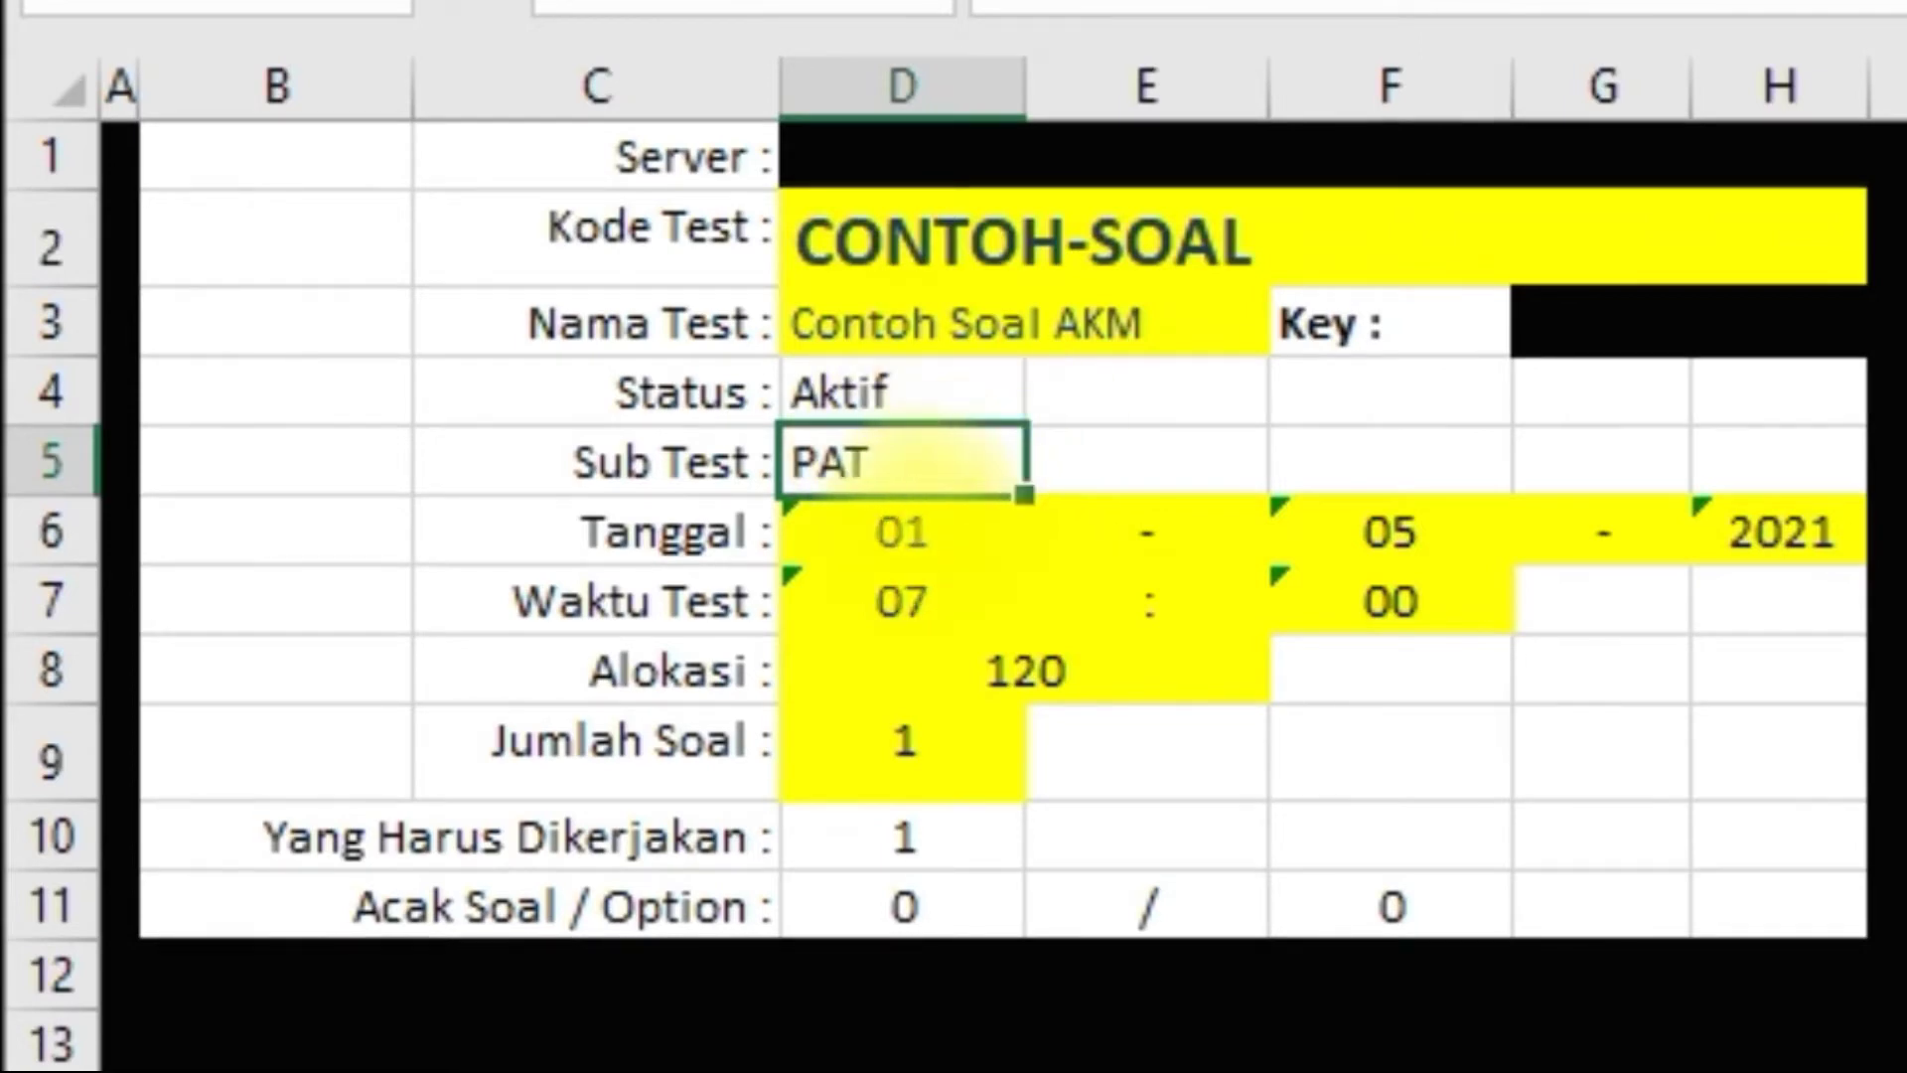
pyautogui.click(681, 532)
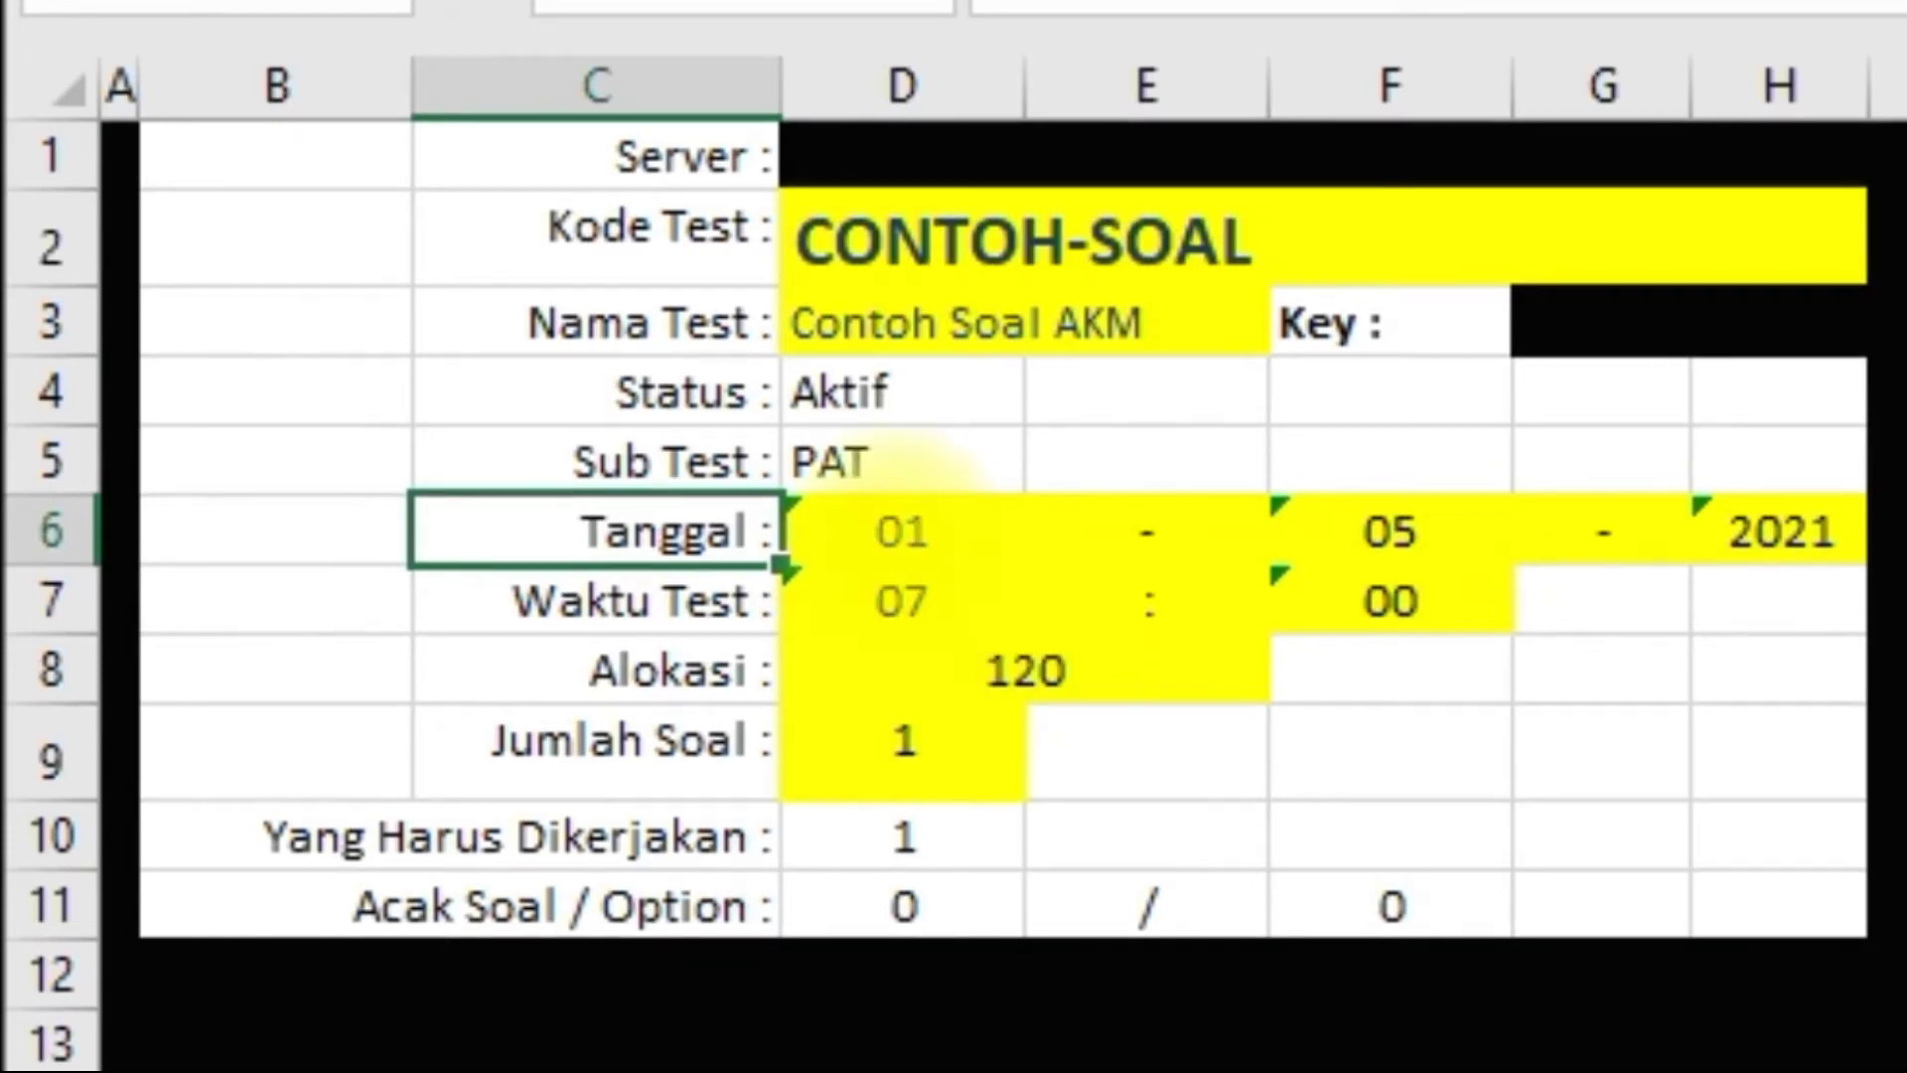
pyautogui.click(902, 531)
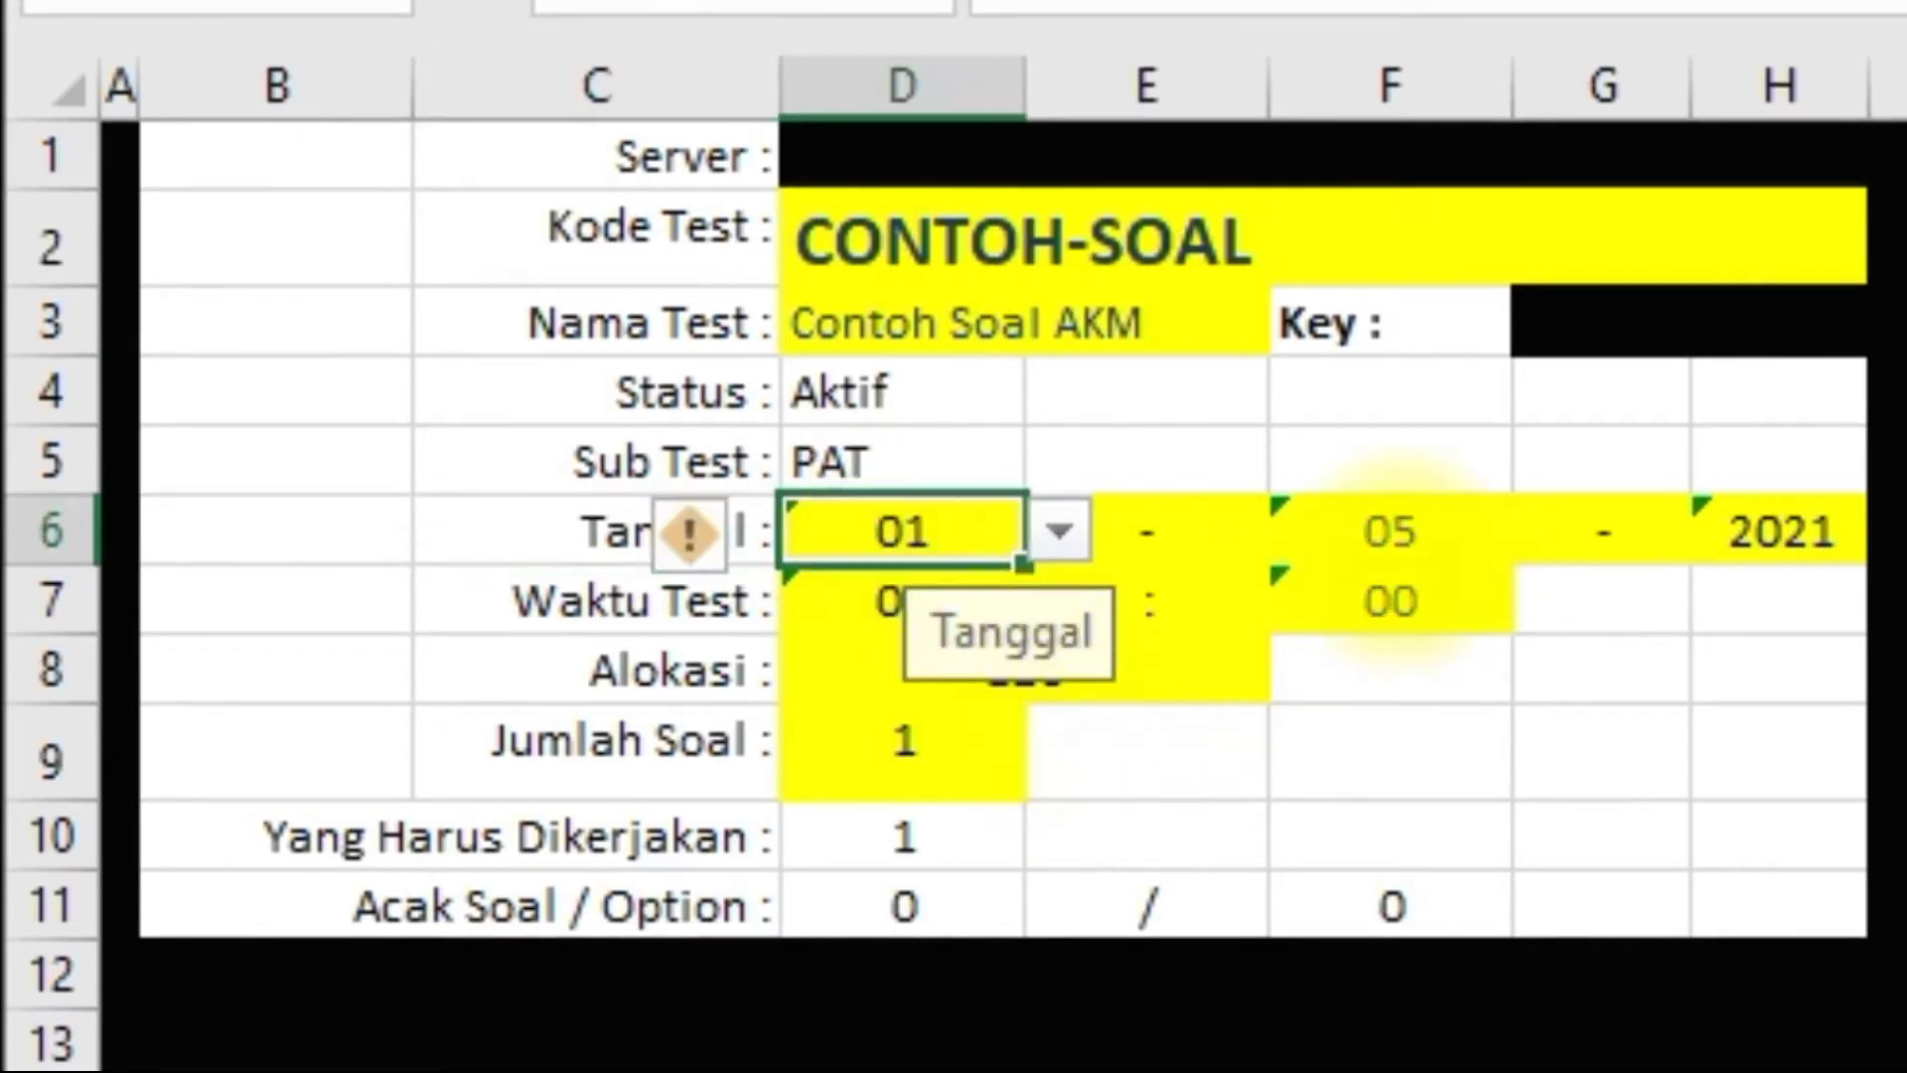
pyautogui.click(1391, 536)
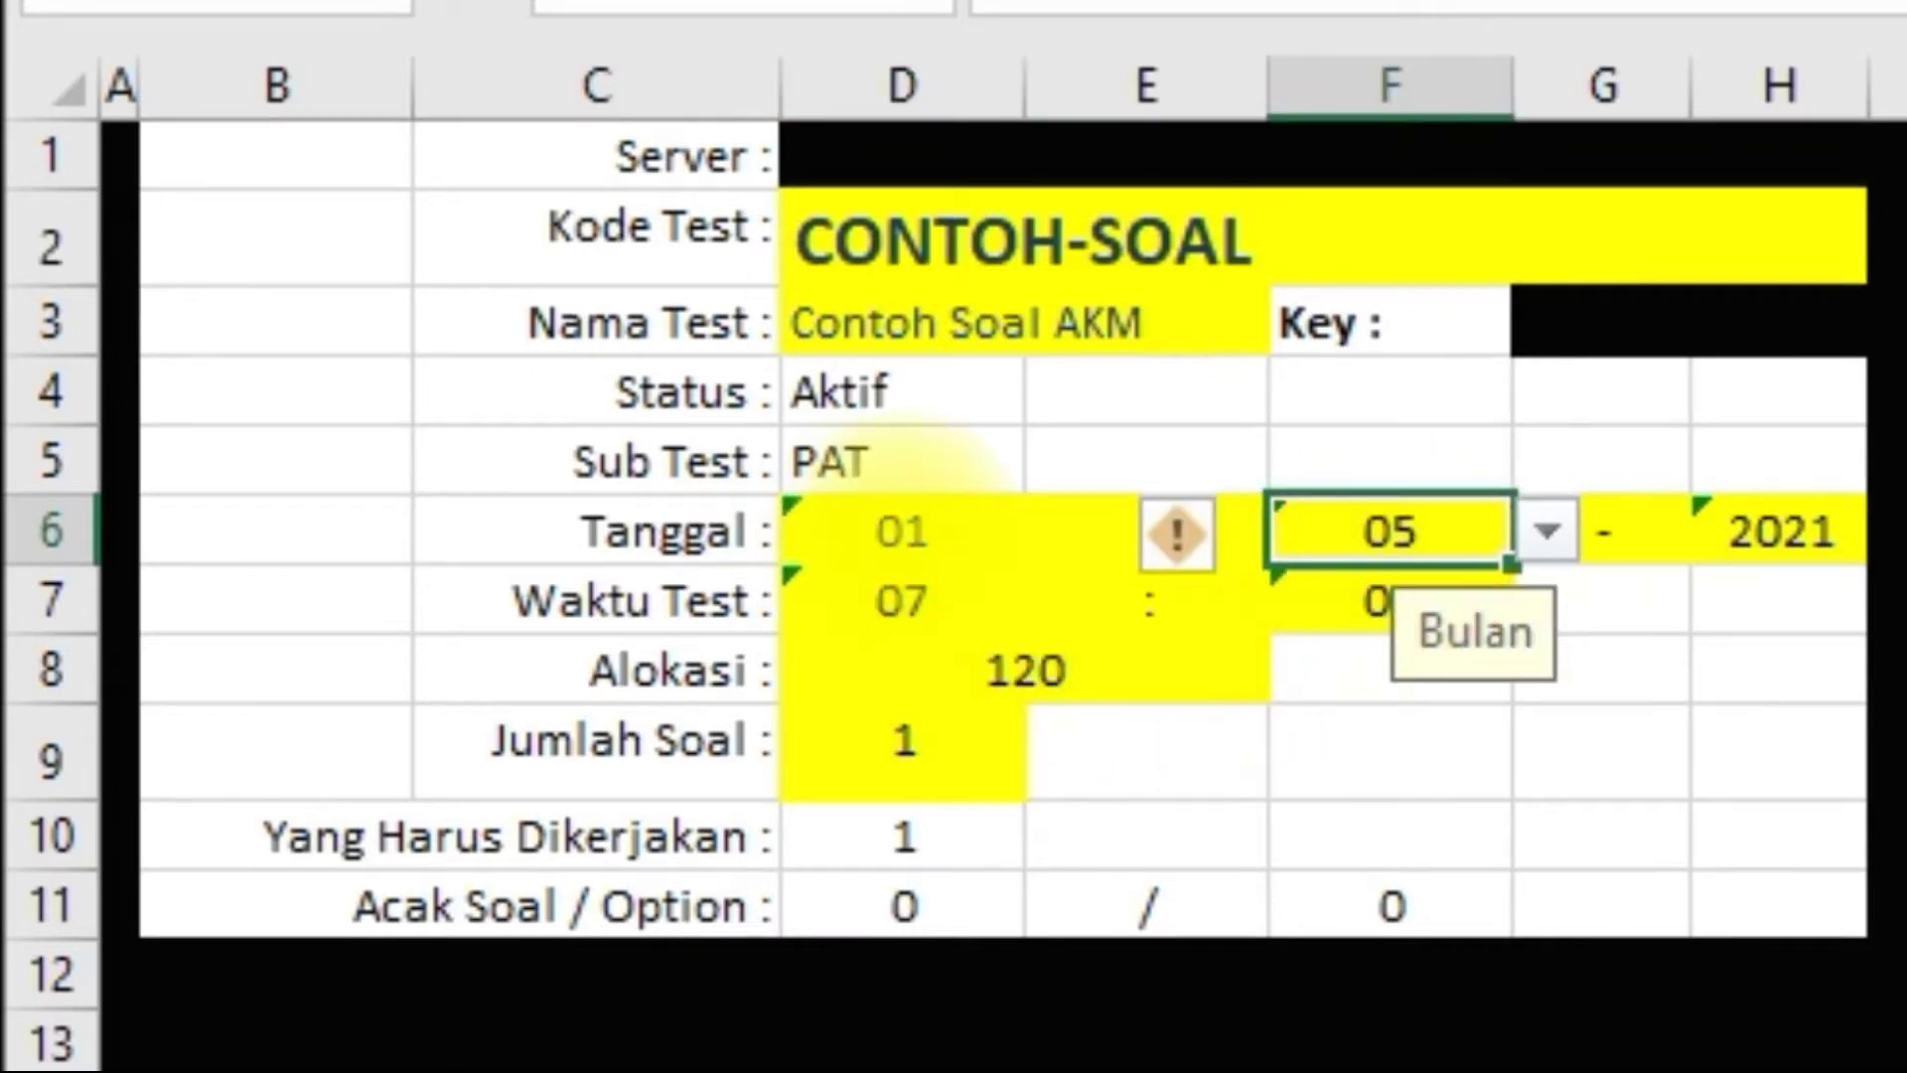
pyautogui.click(909, 522)
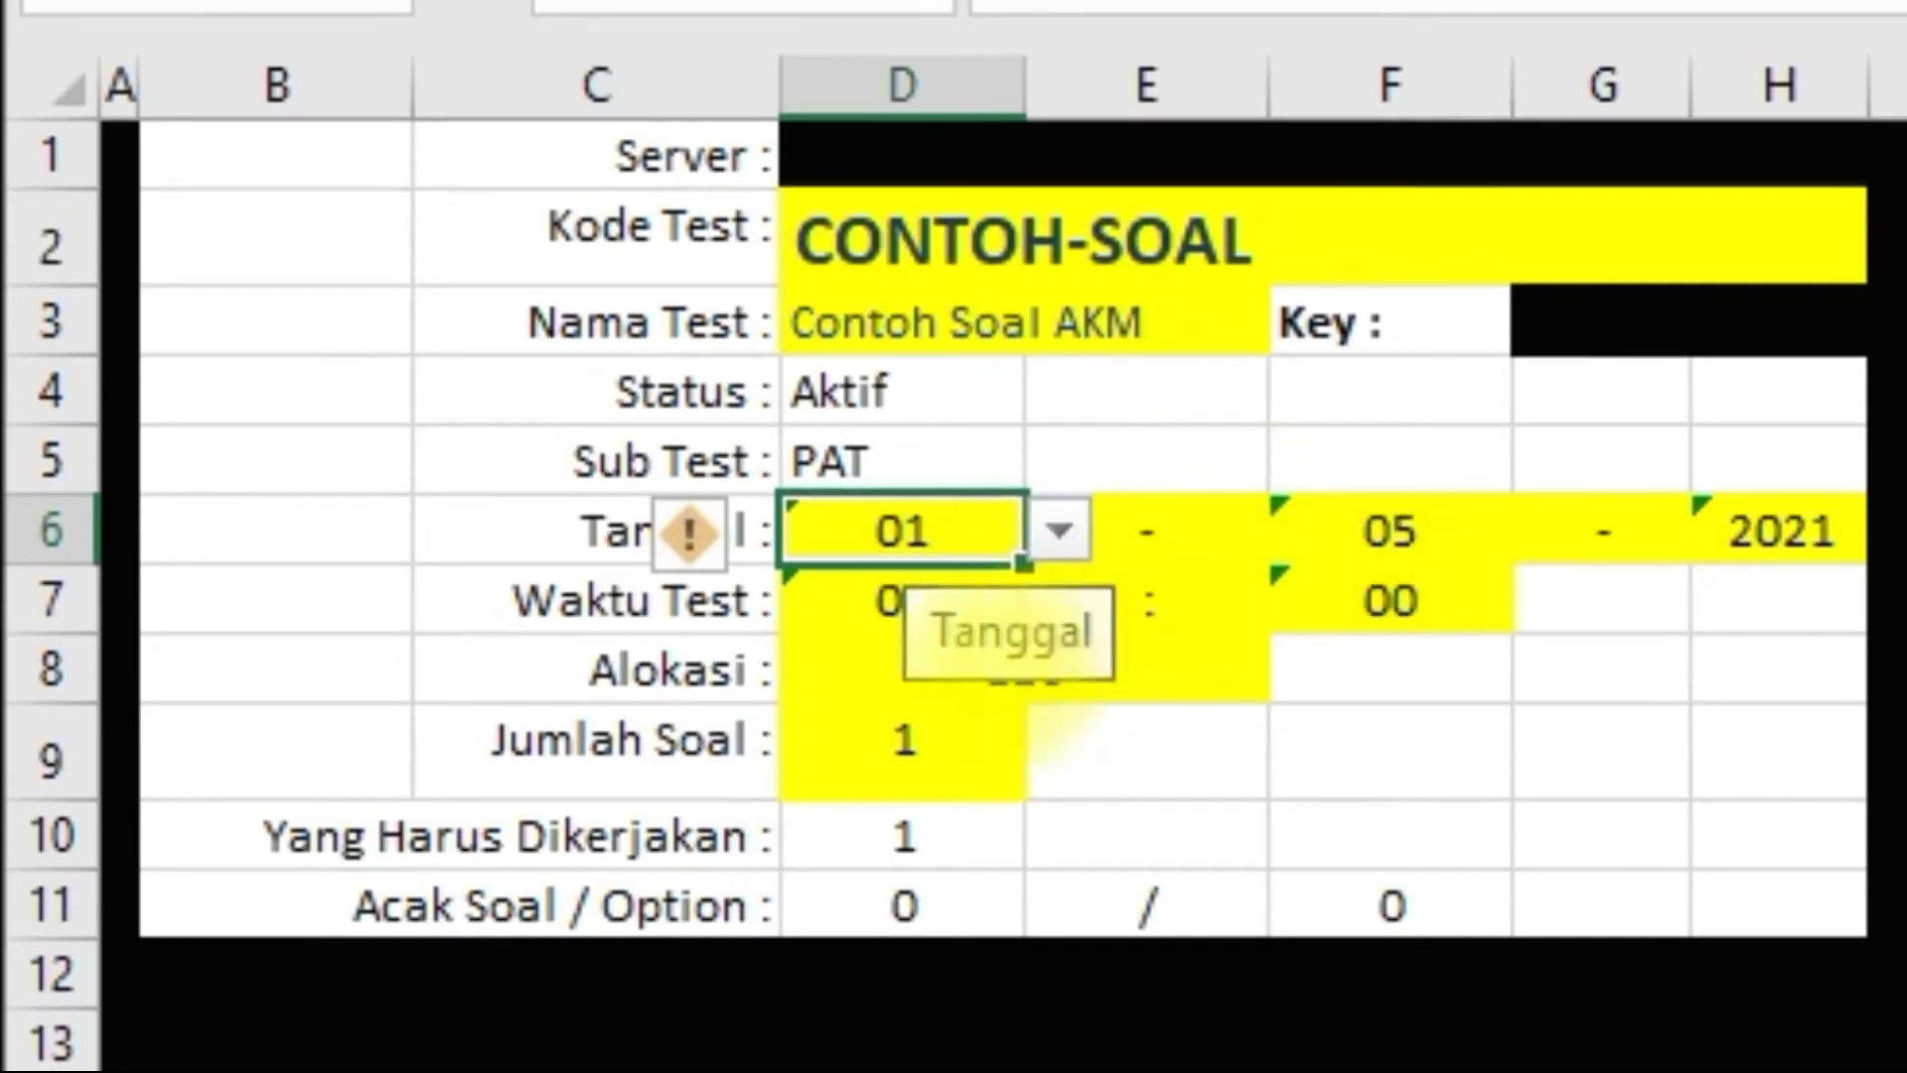
pyautogui.click(881, 616)
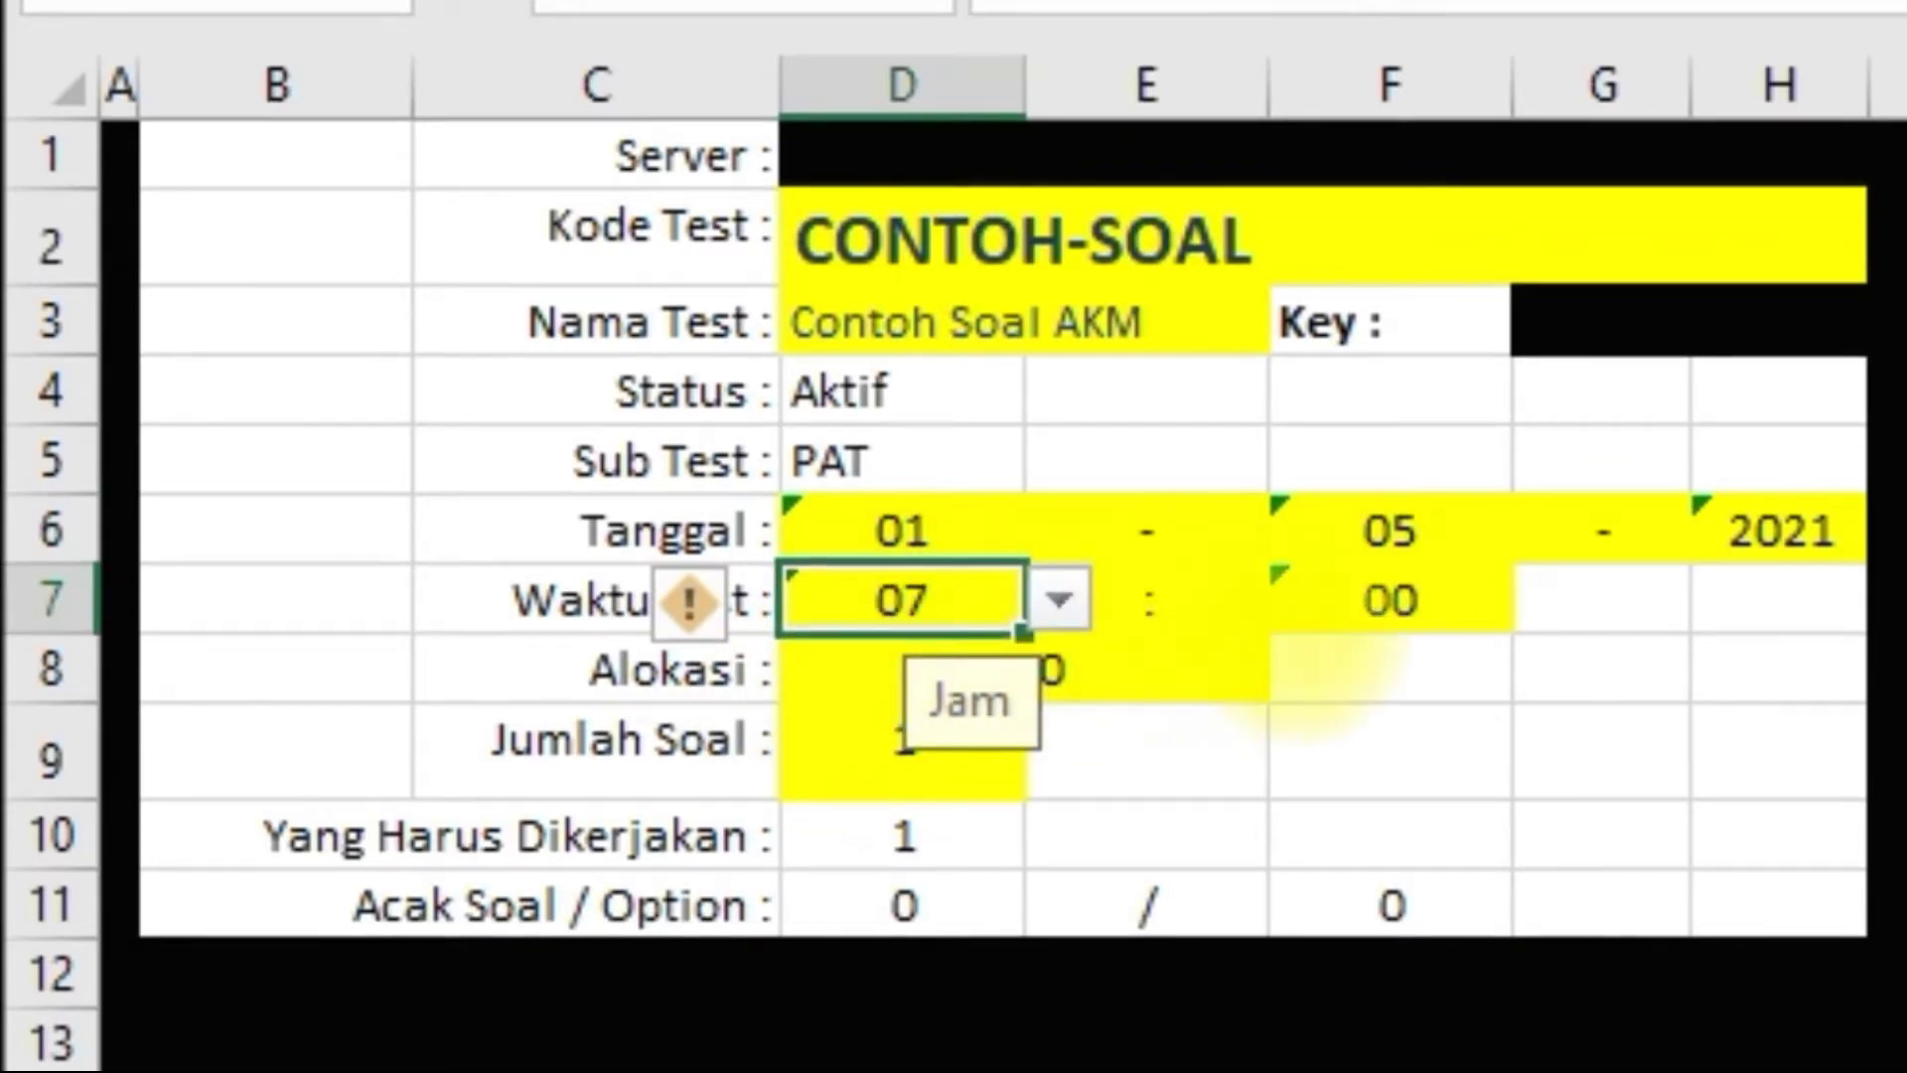
pyautogui.click(1401, 601)
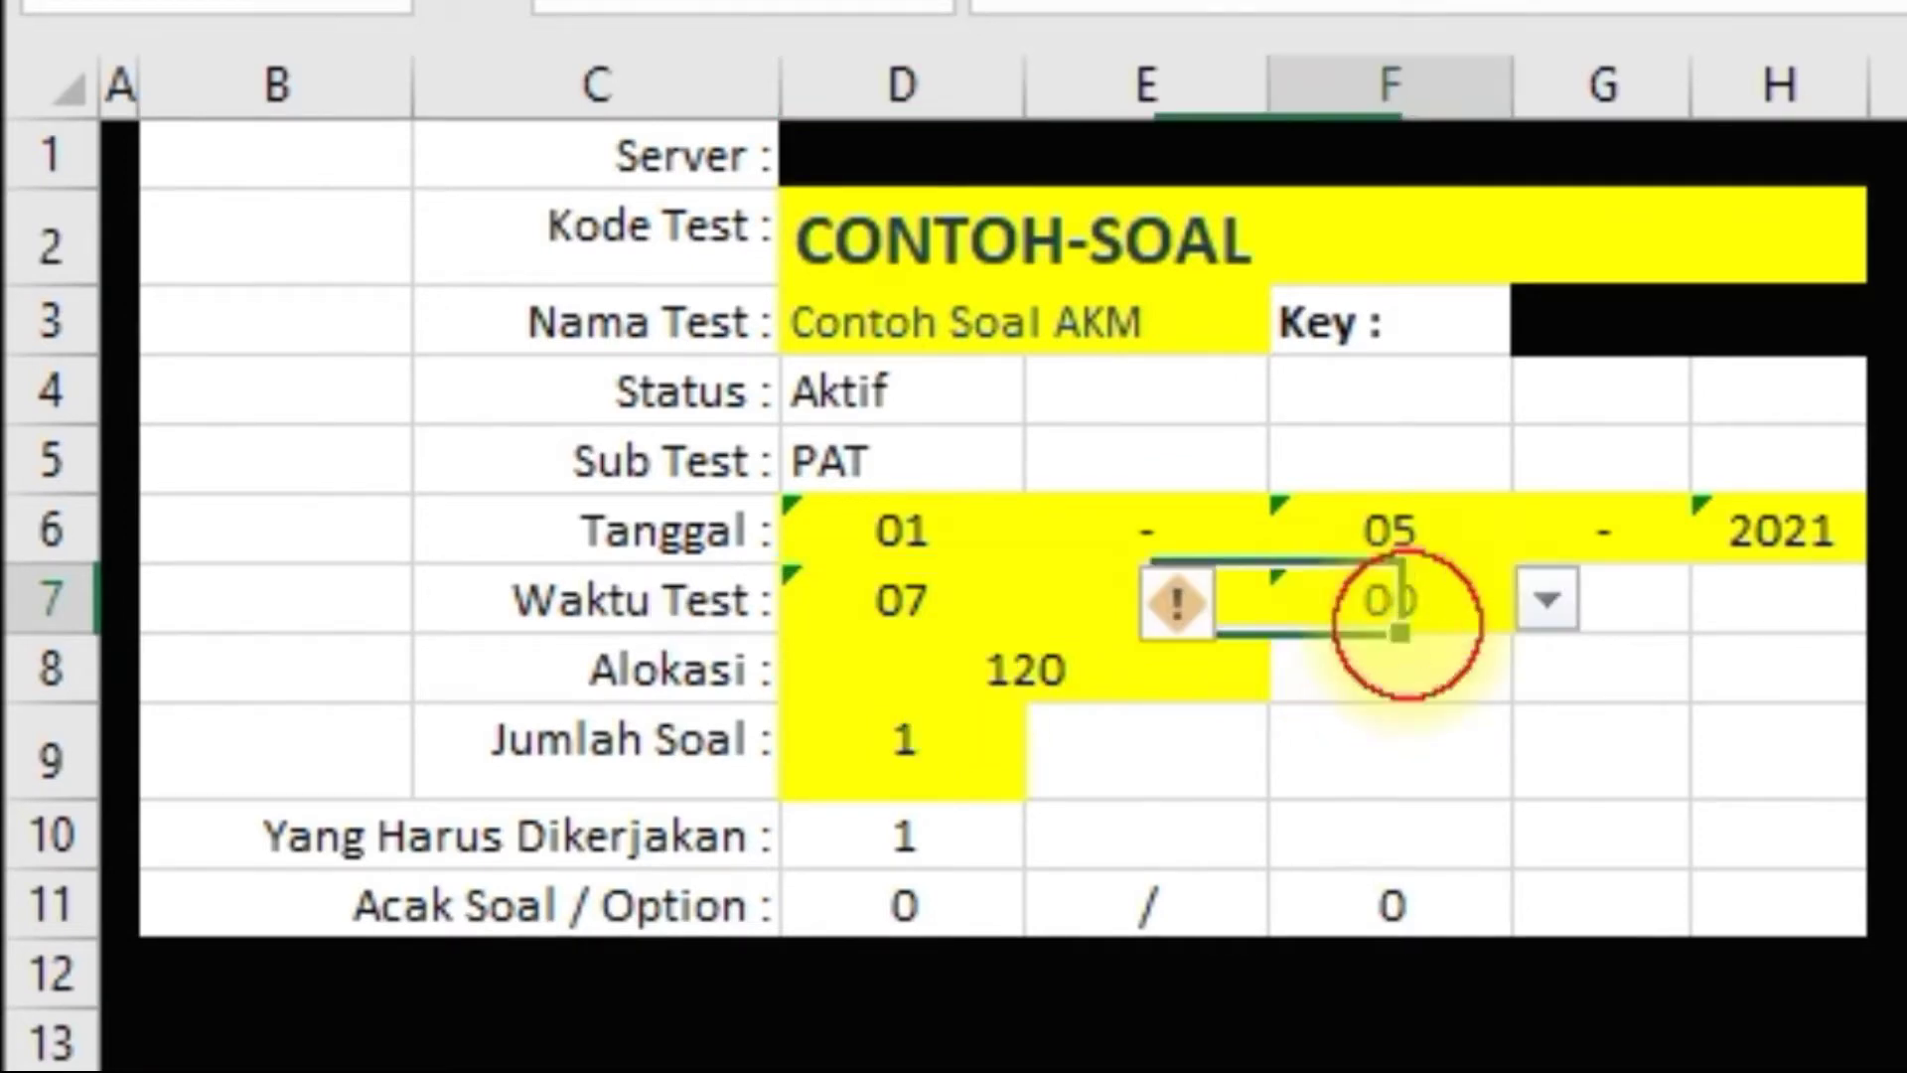
pyautogui.click(897, 687)
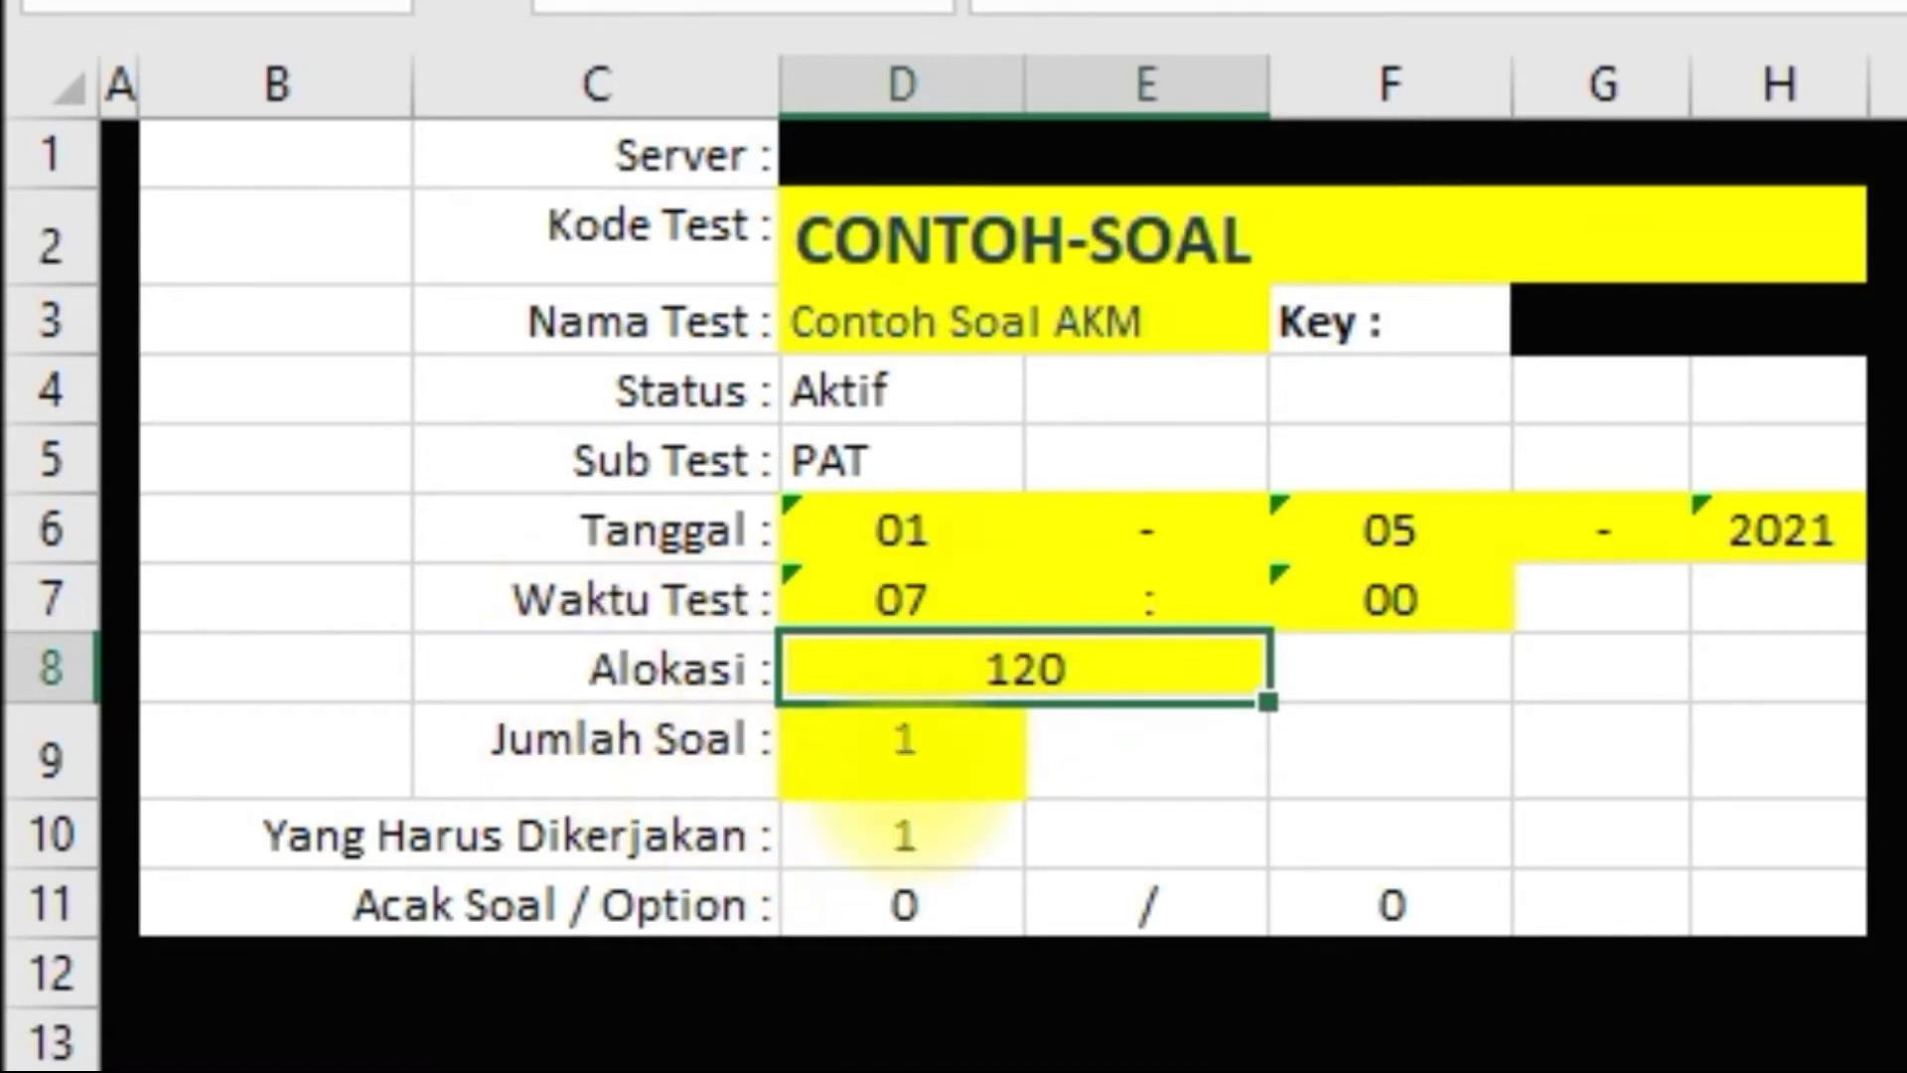
pyautogui.click(918, 763)
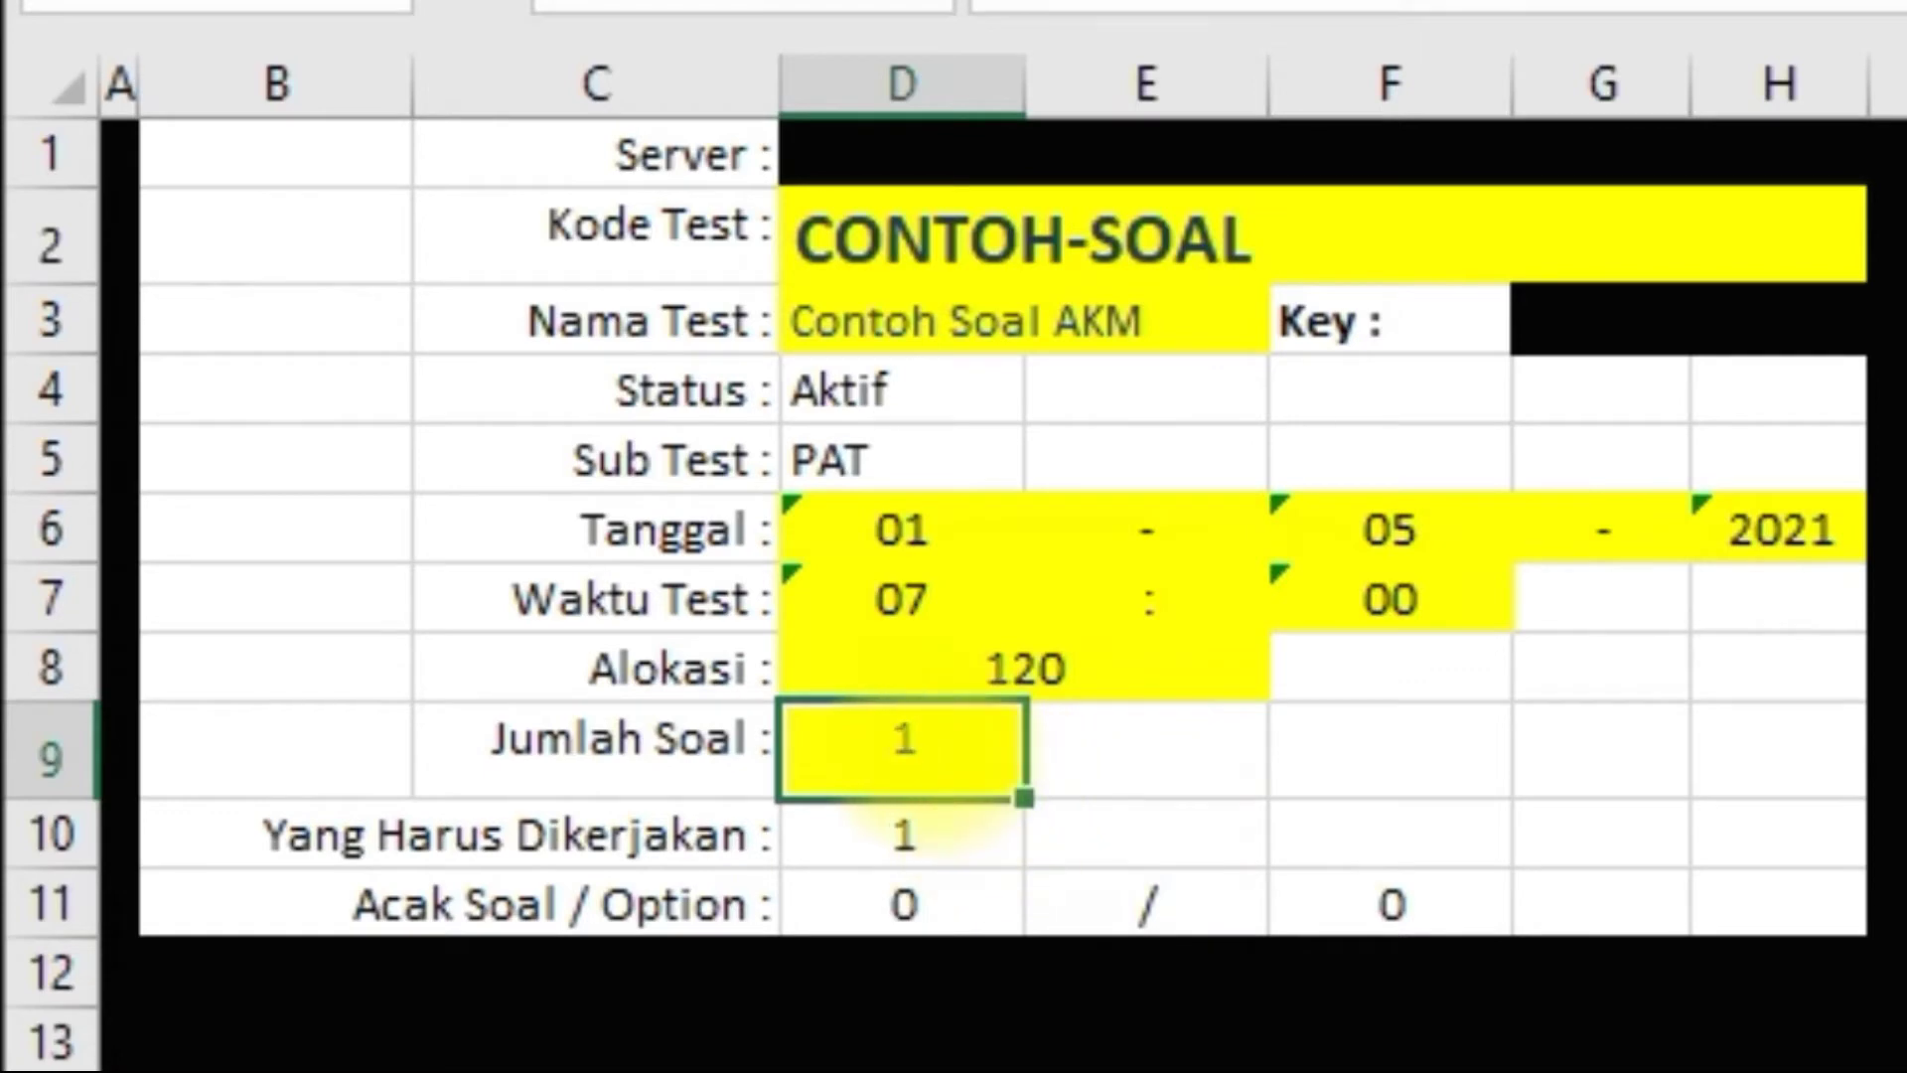
pyautogui.click(903, 838)
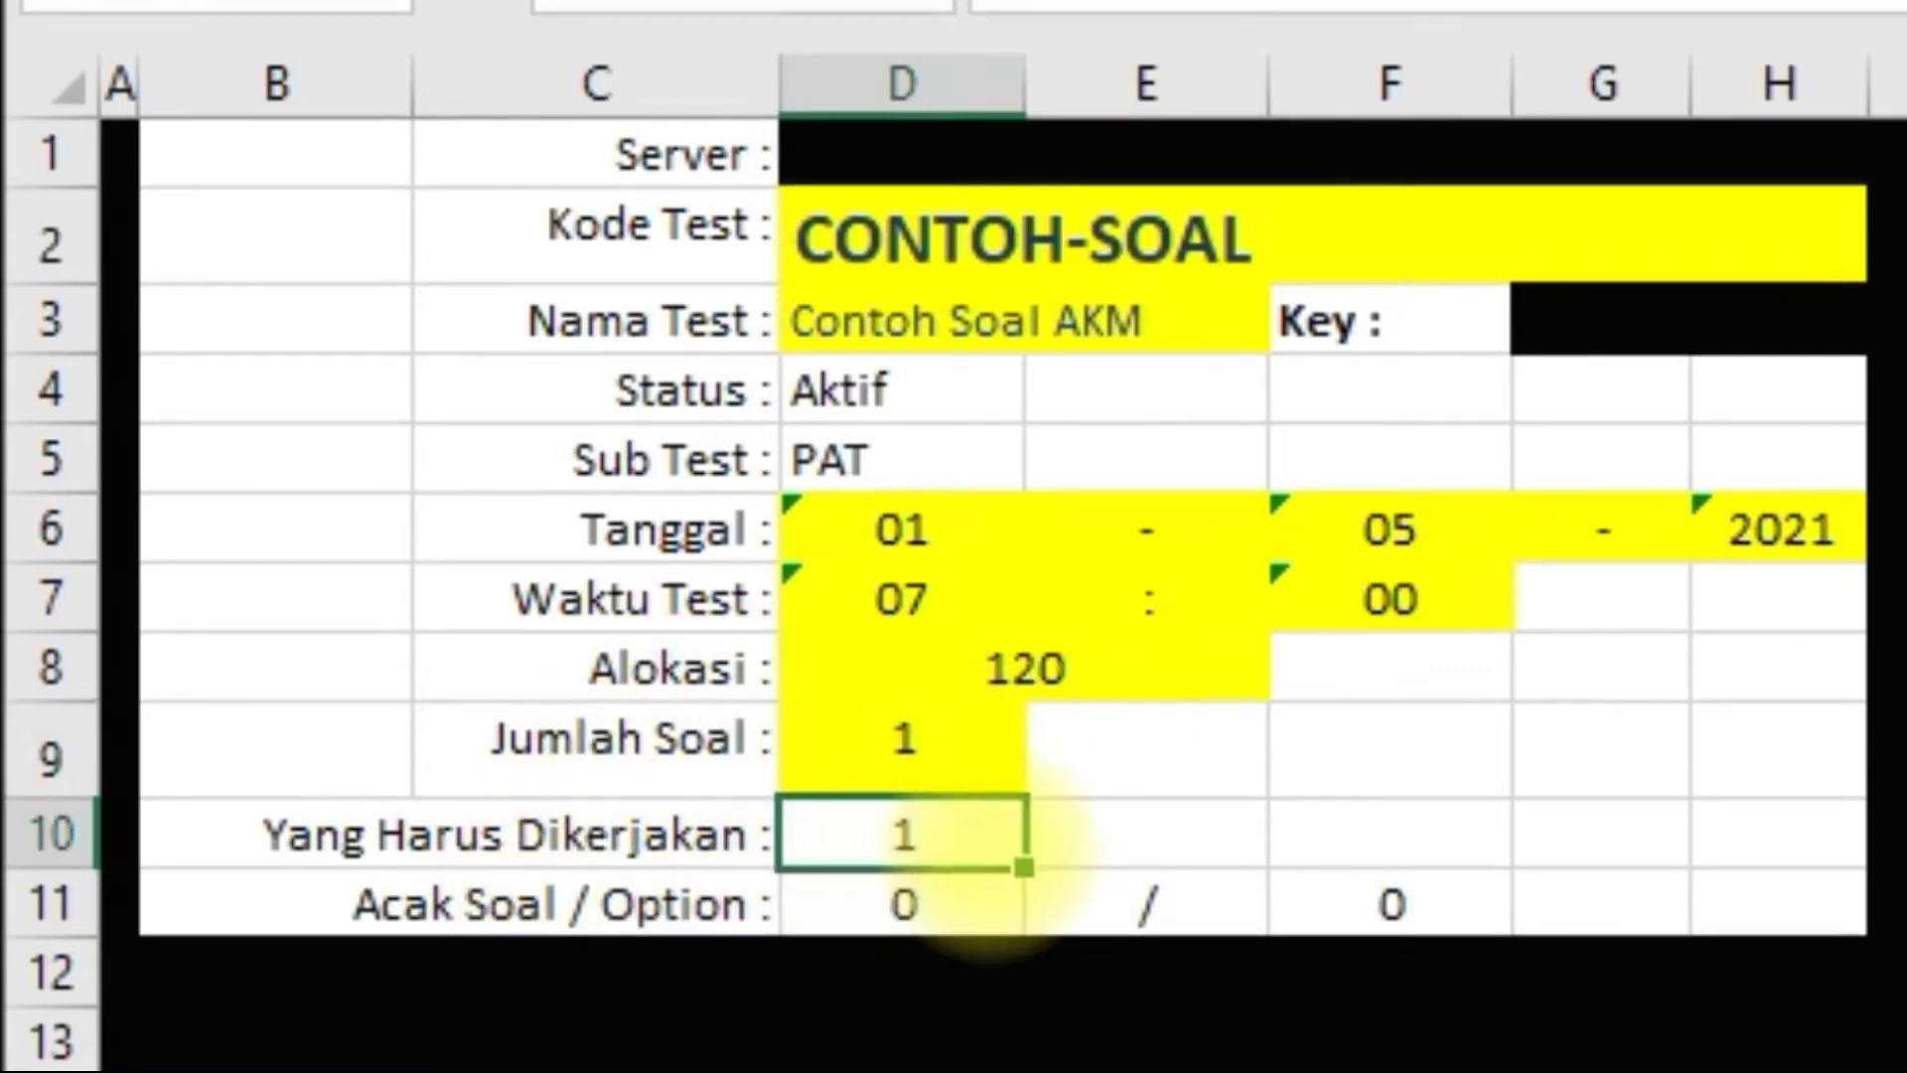
pyautogui.press('Up')
pyautogui.press('Down')
pyautogui.press('Up')
pyautogui.click(616, 929)
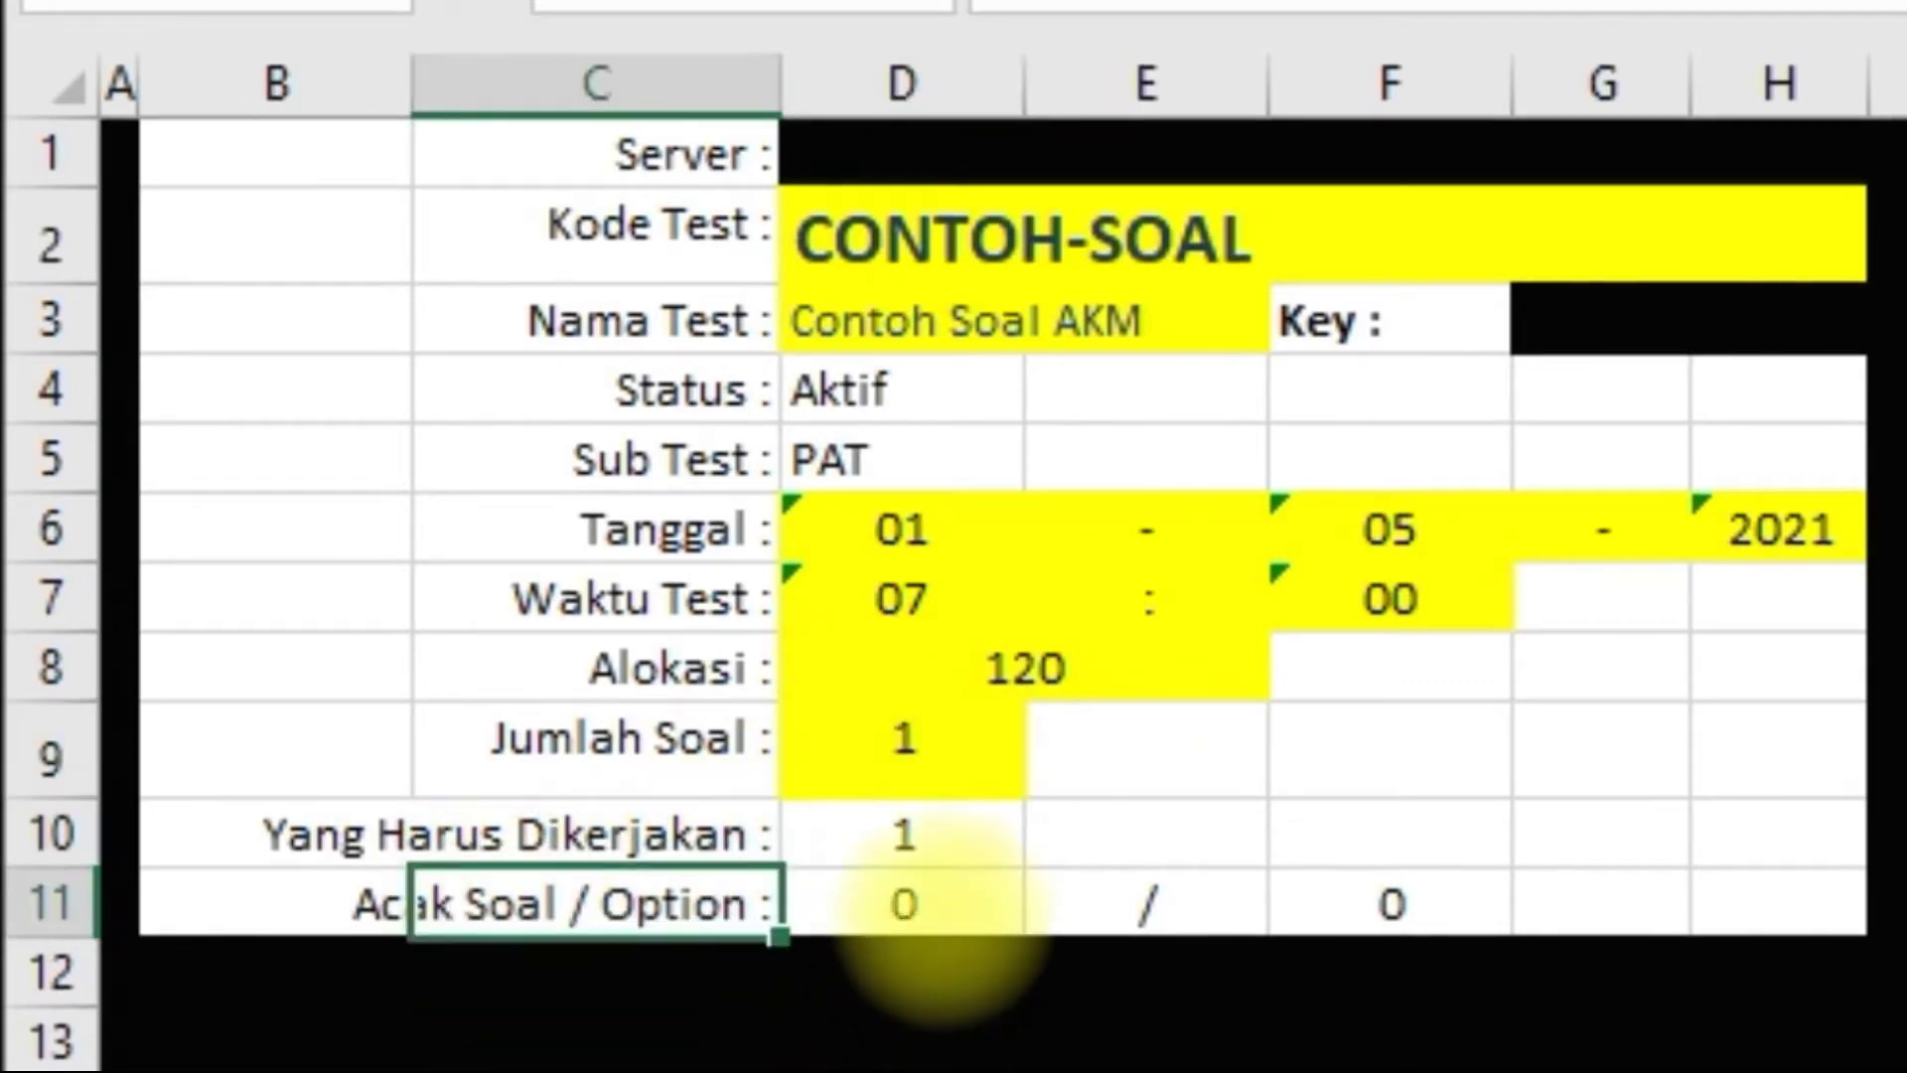
pyautogui.click(934, 924)
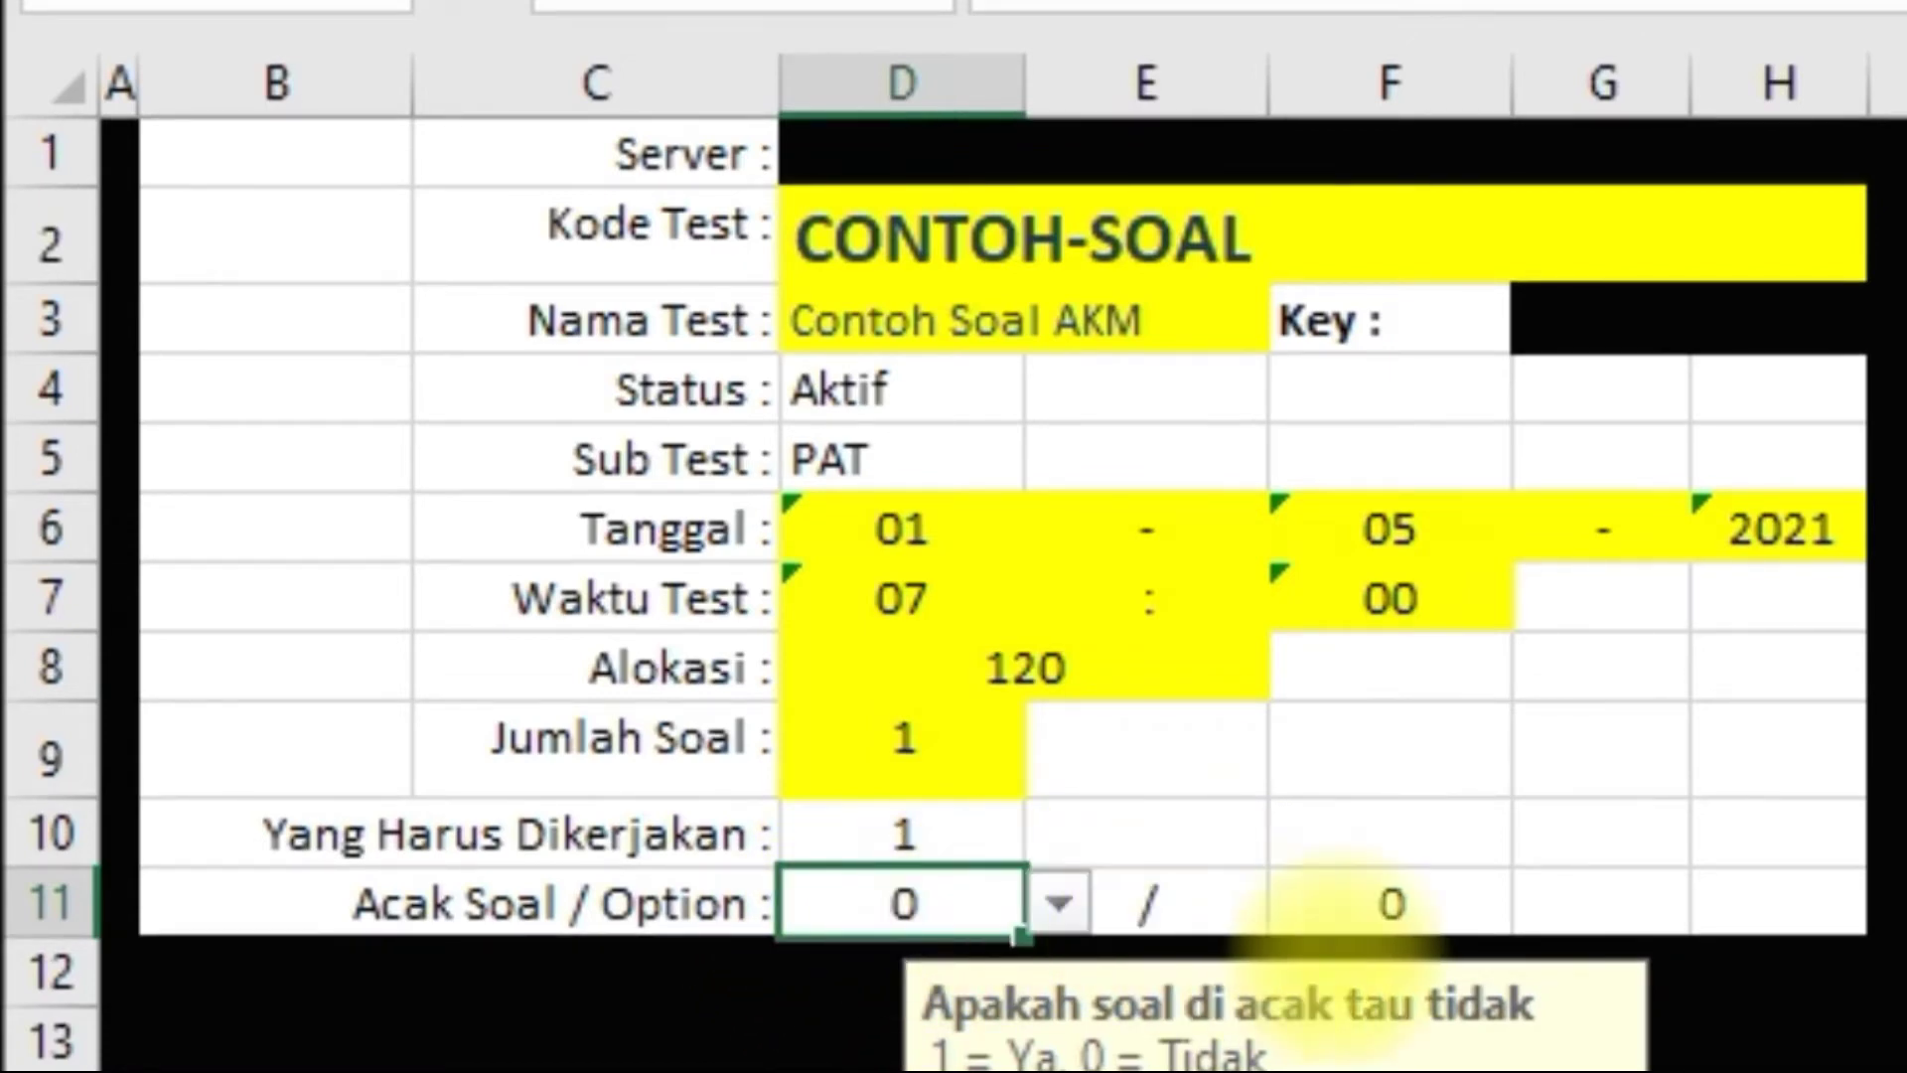
pyautogui.click(1405, 902)
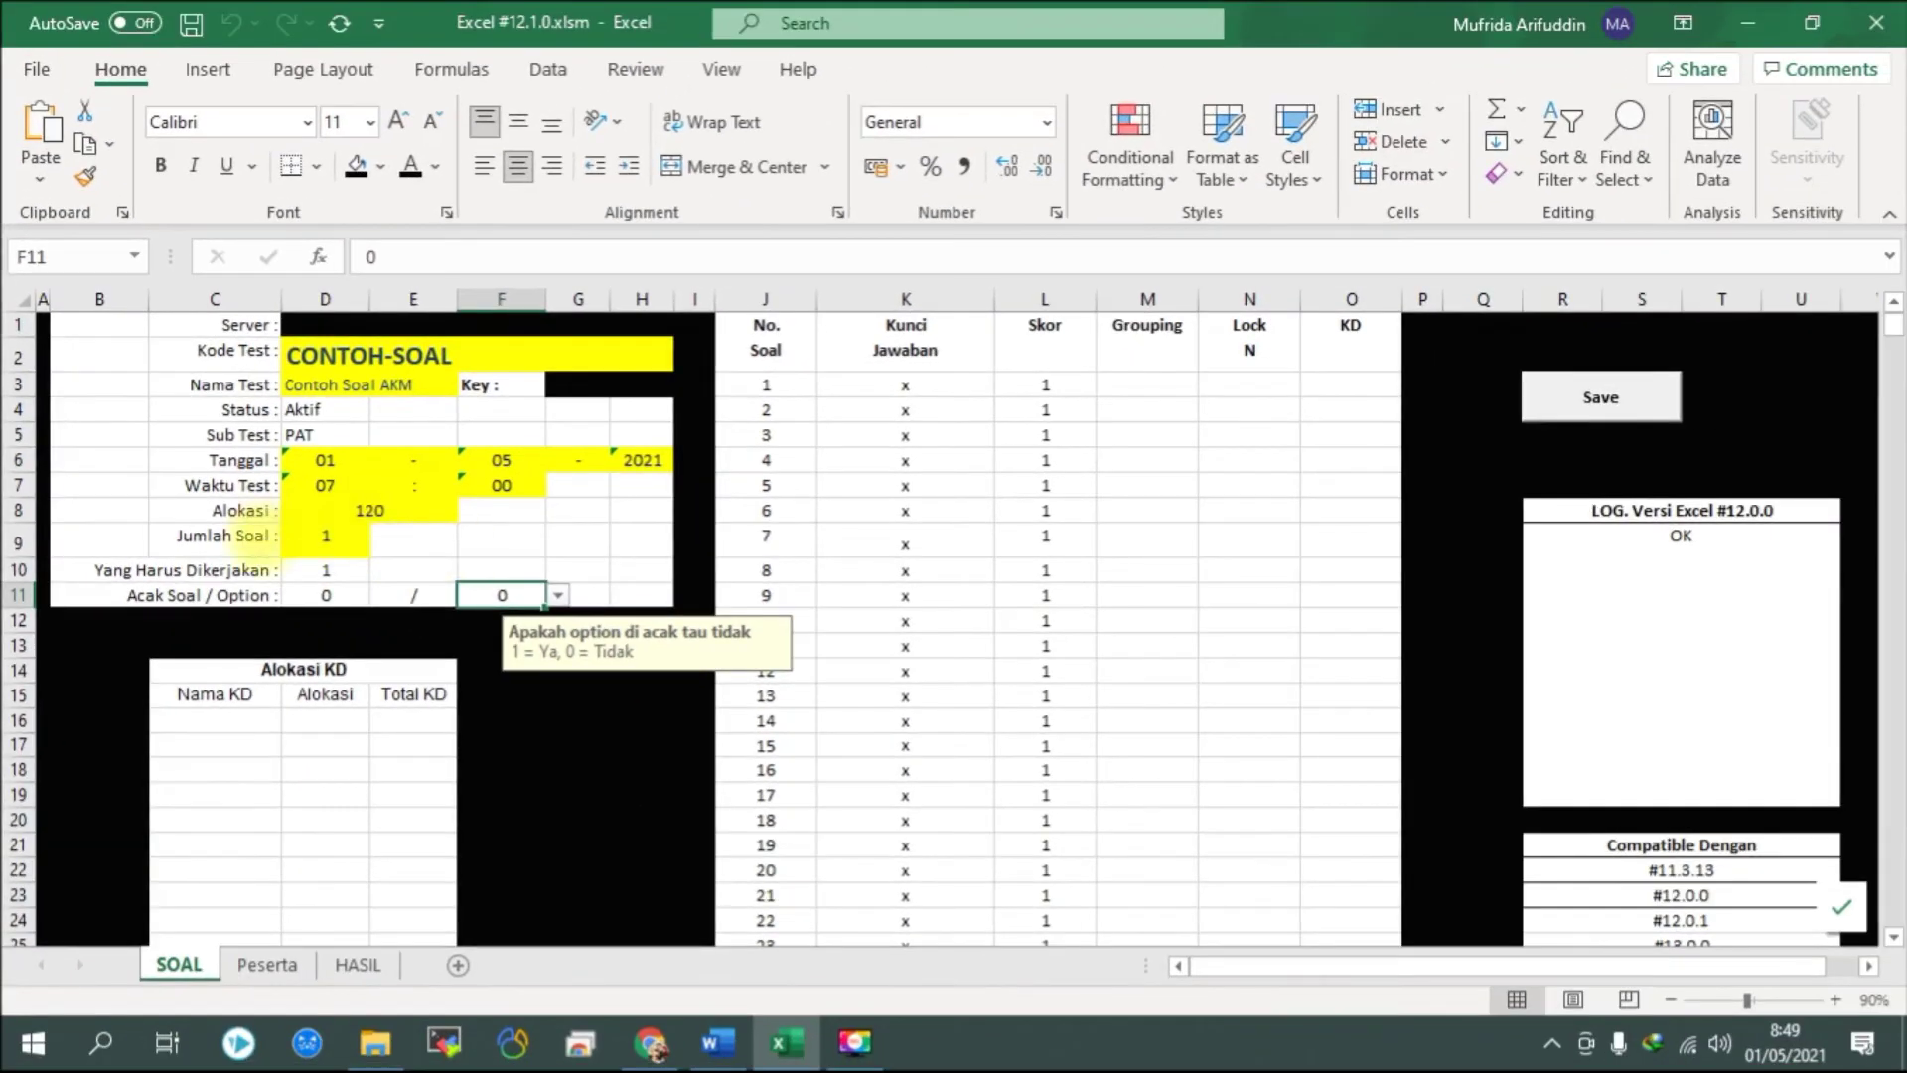
pyautogui.click(355, 594)
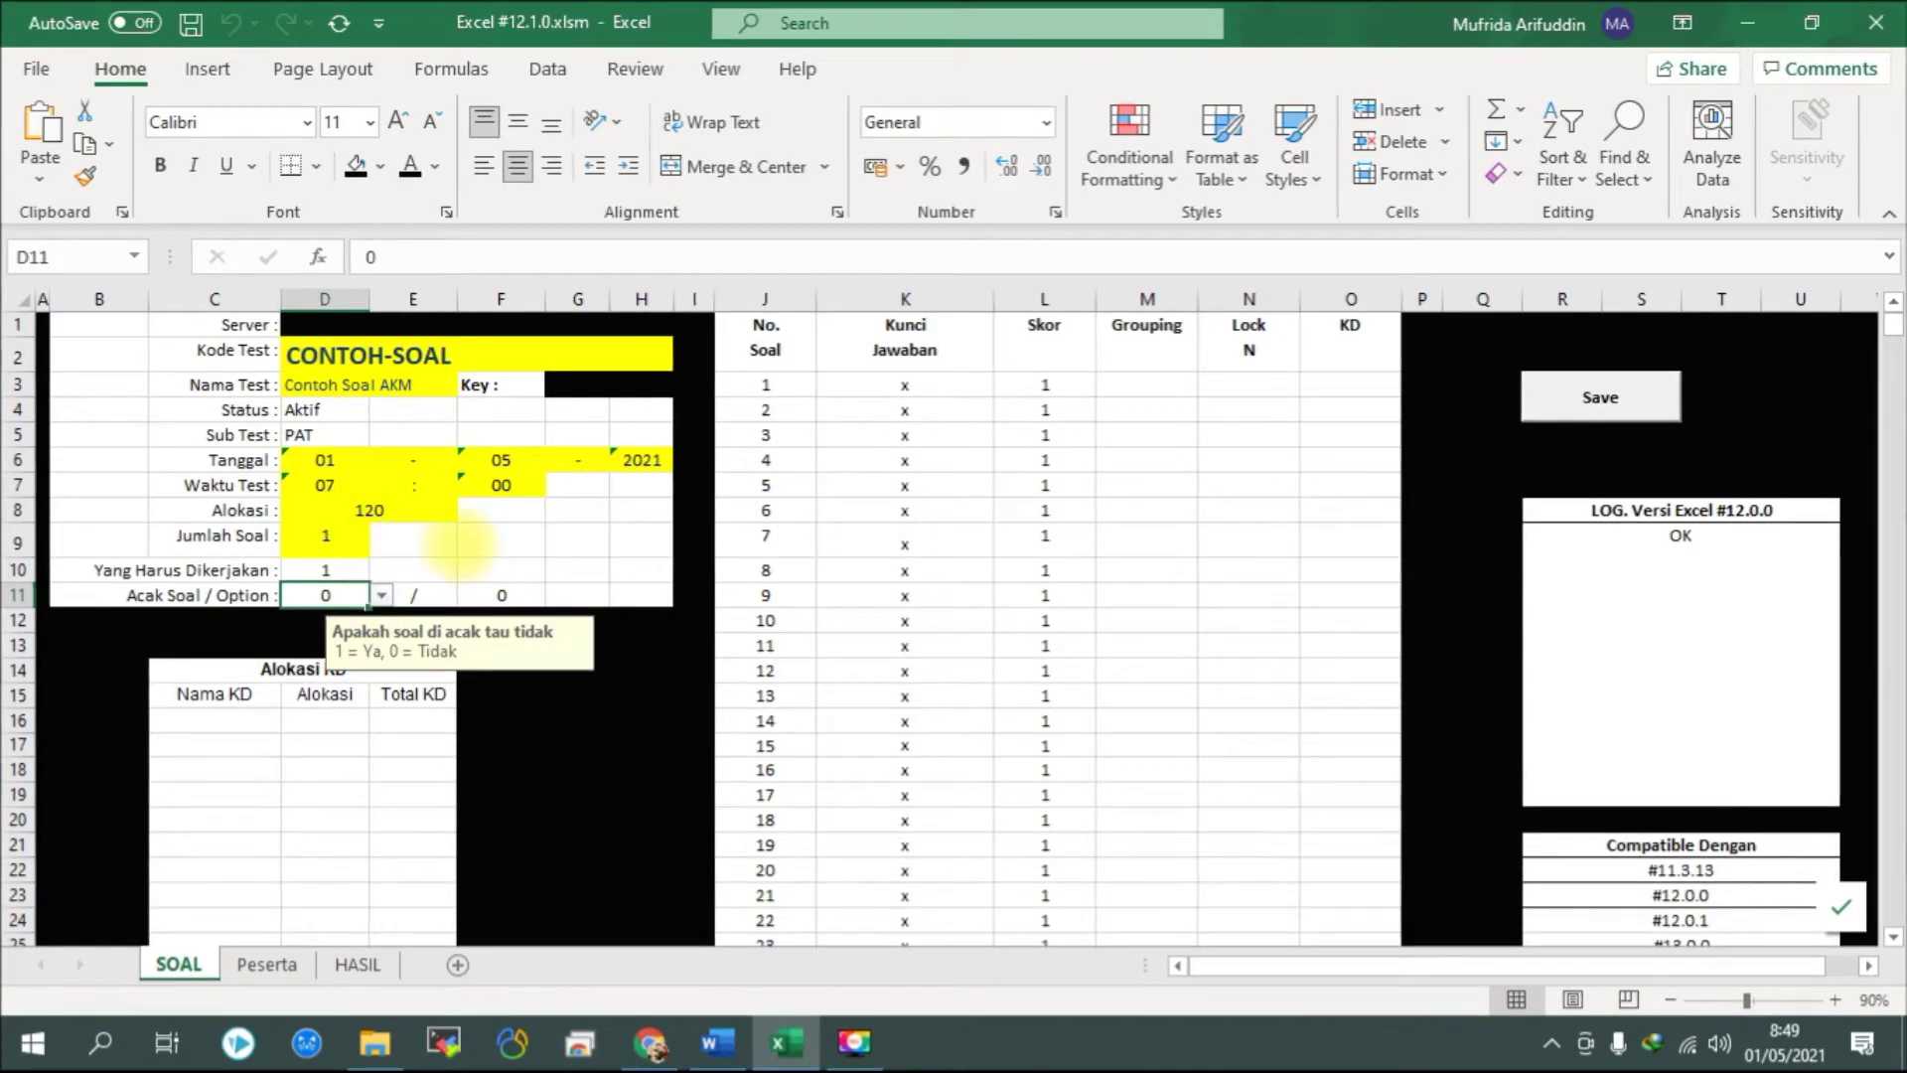
pyautogui.click(459, 543)
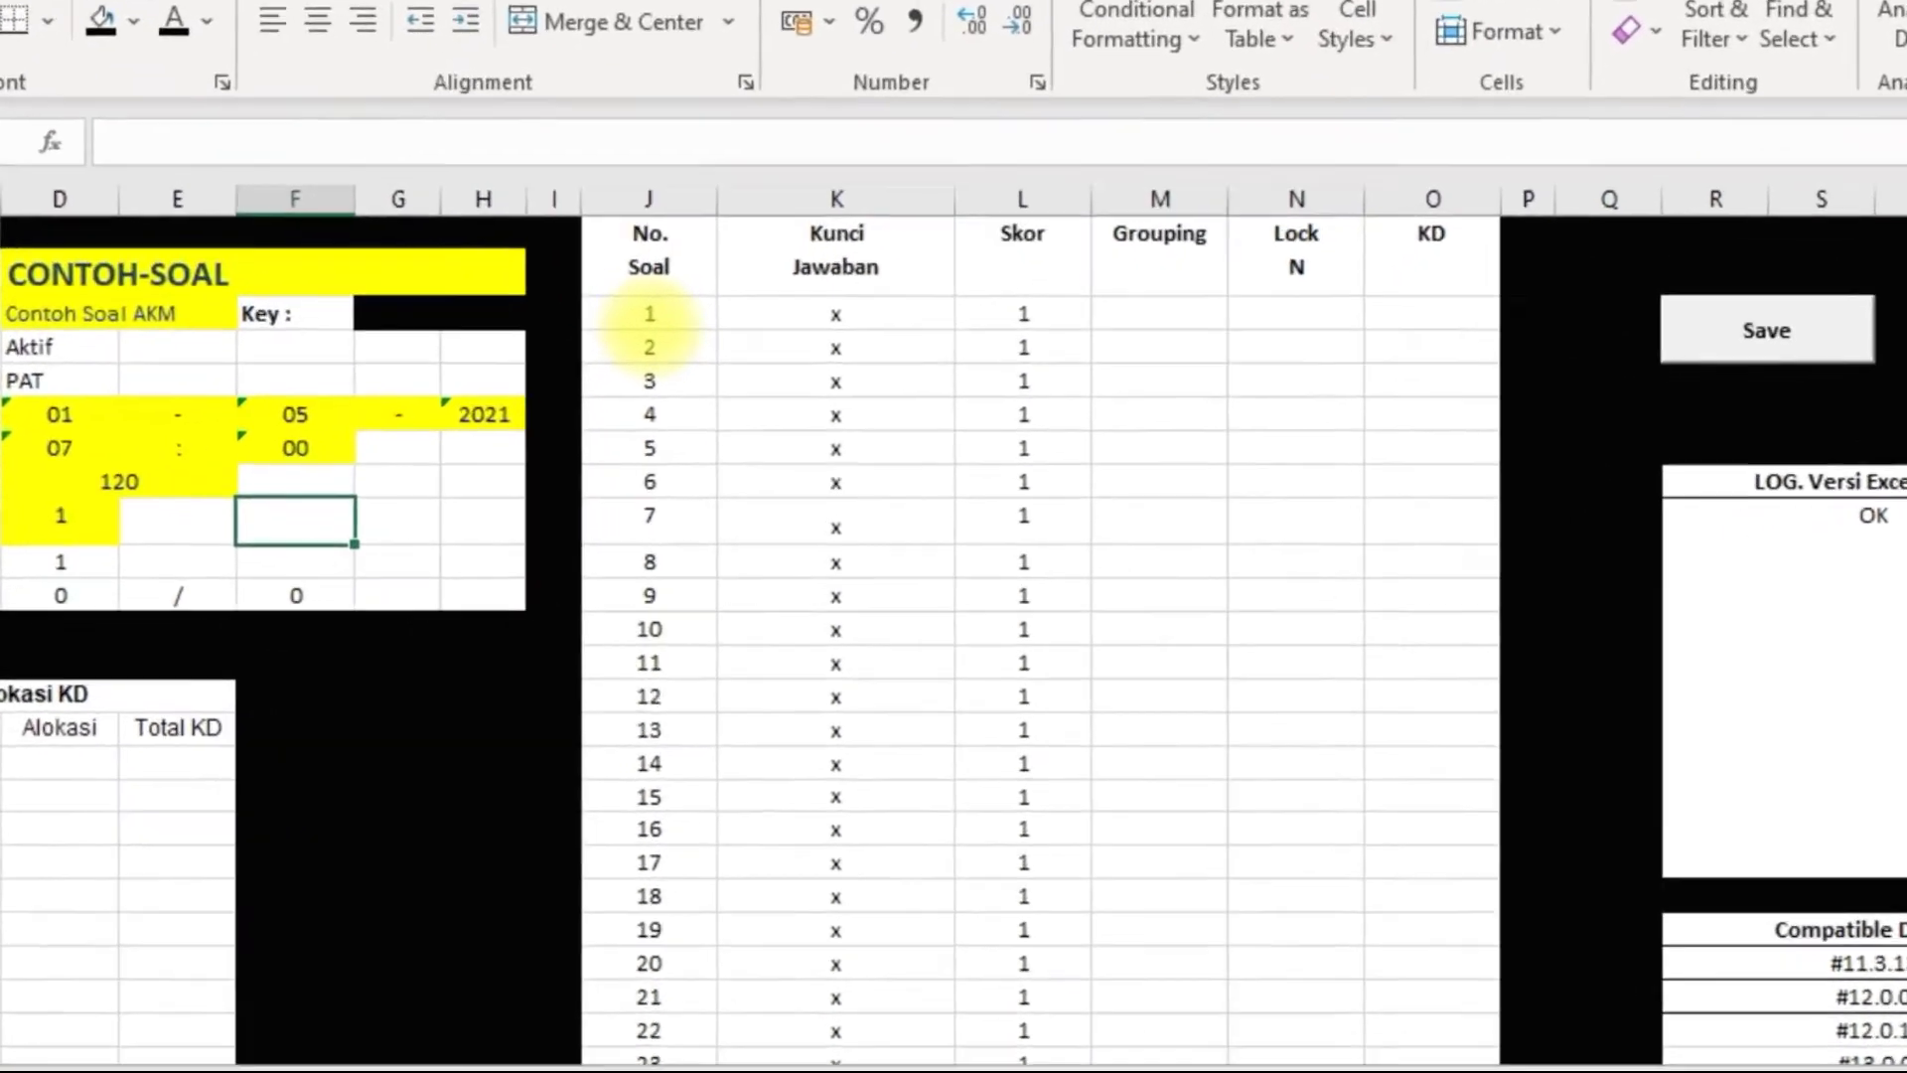
pyautogui.click(739, 370)
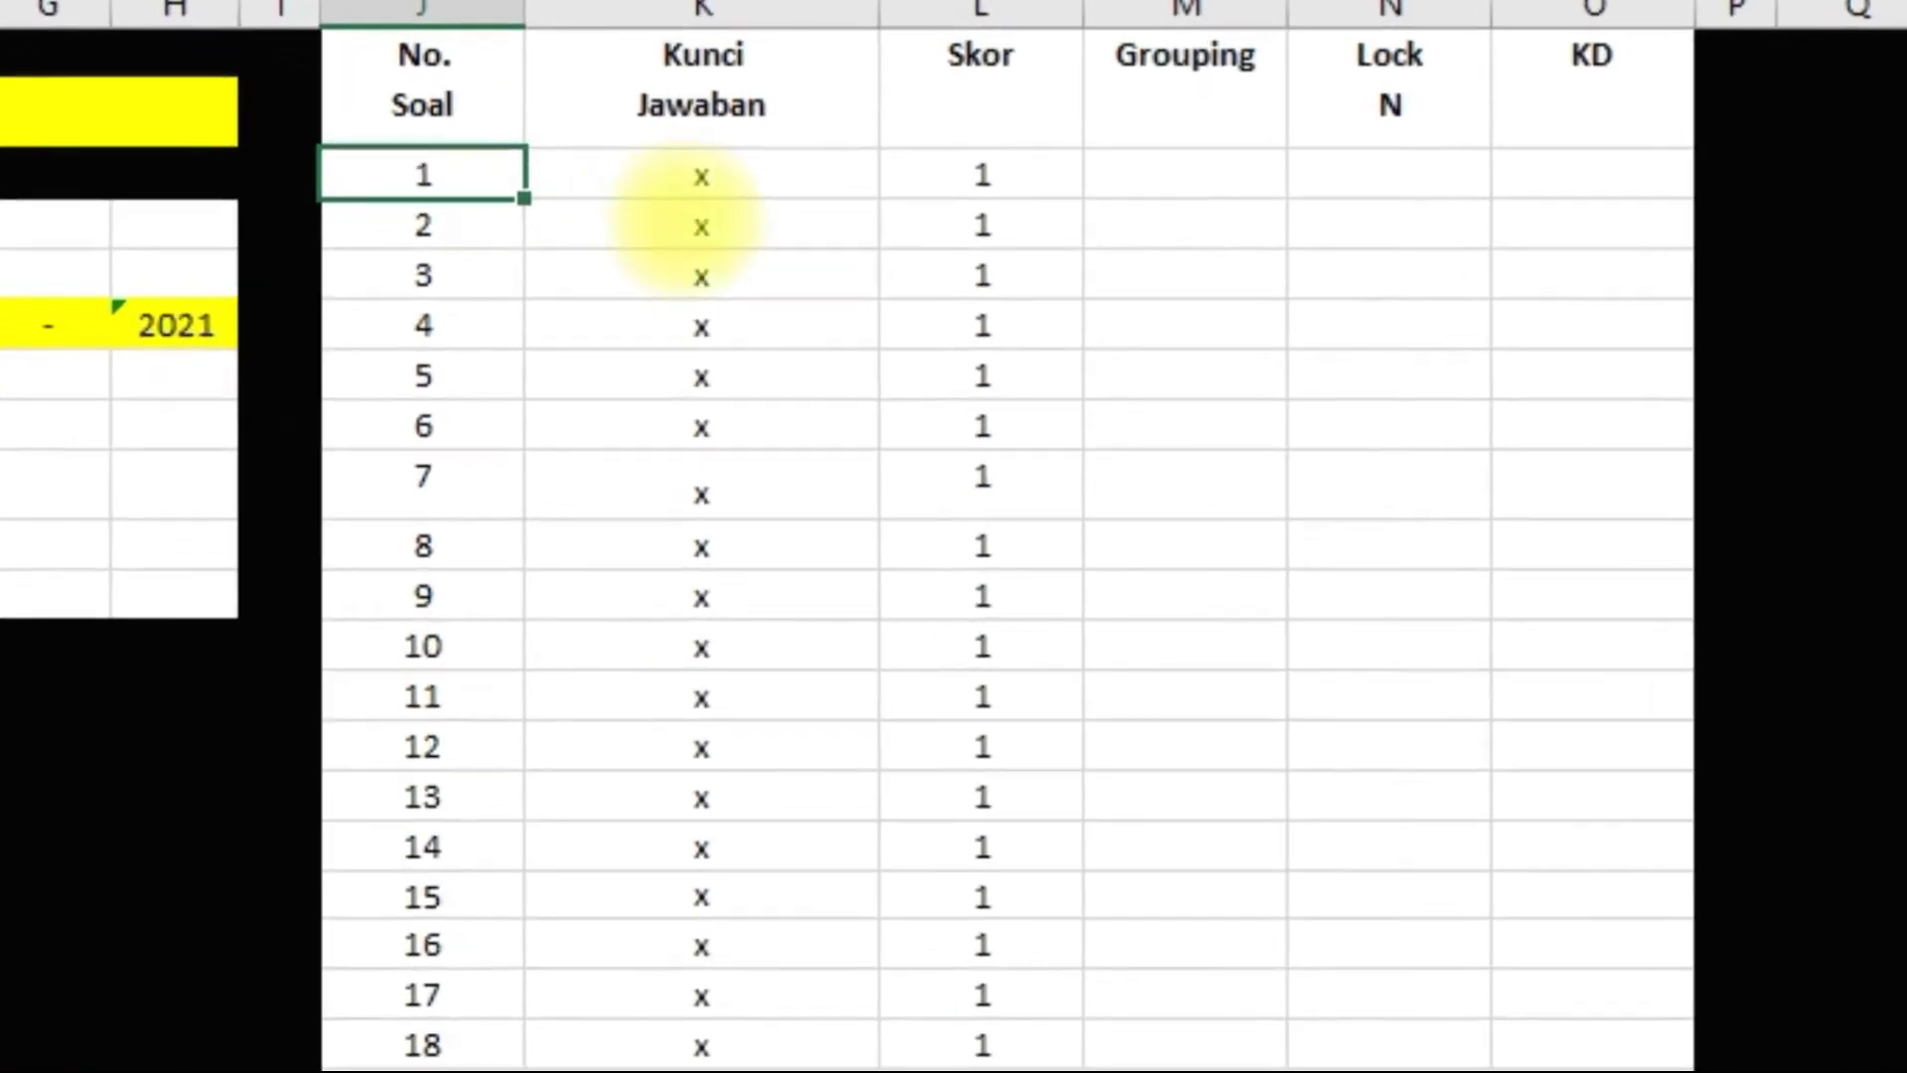
pyautogui.click(702, 188)
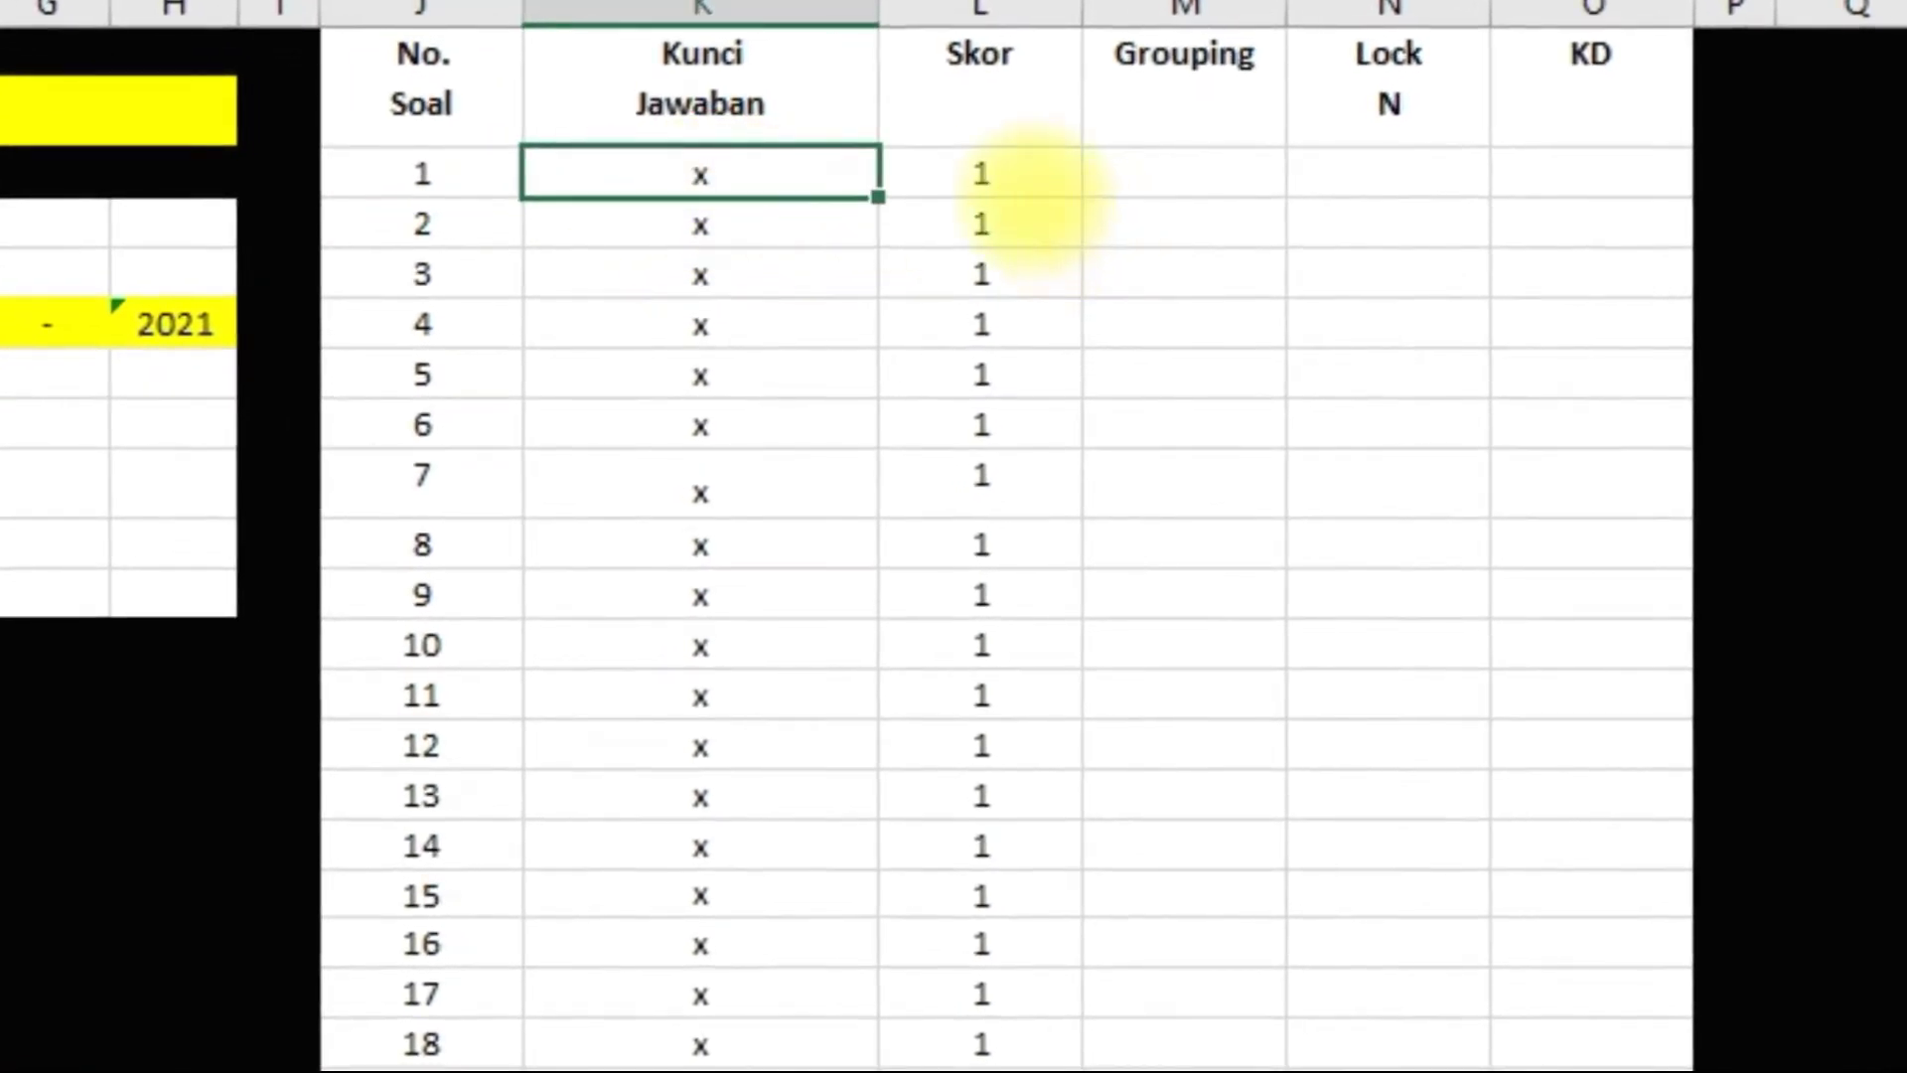
pyautogui.click(1003, 191)
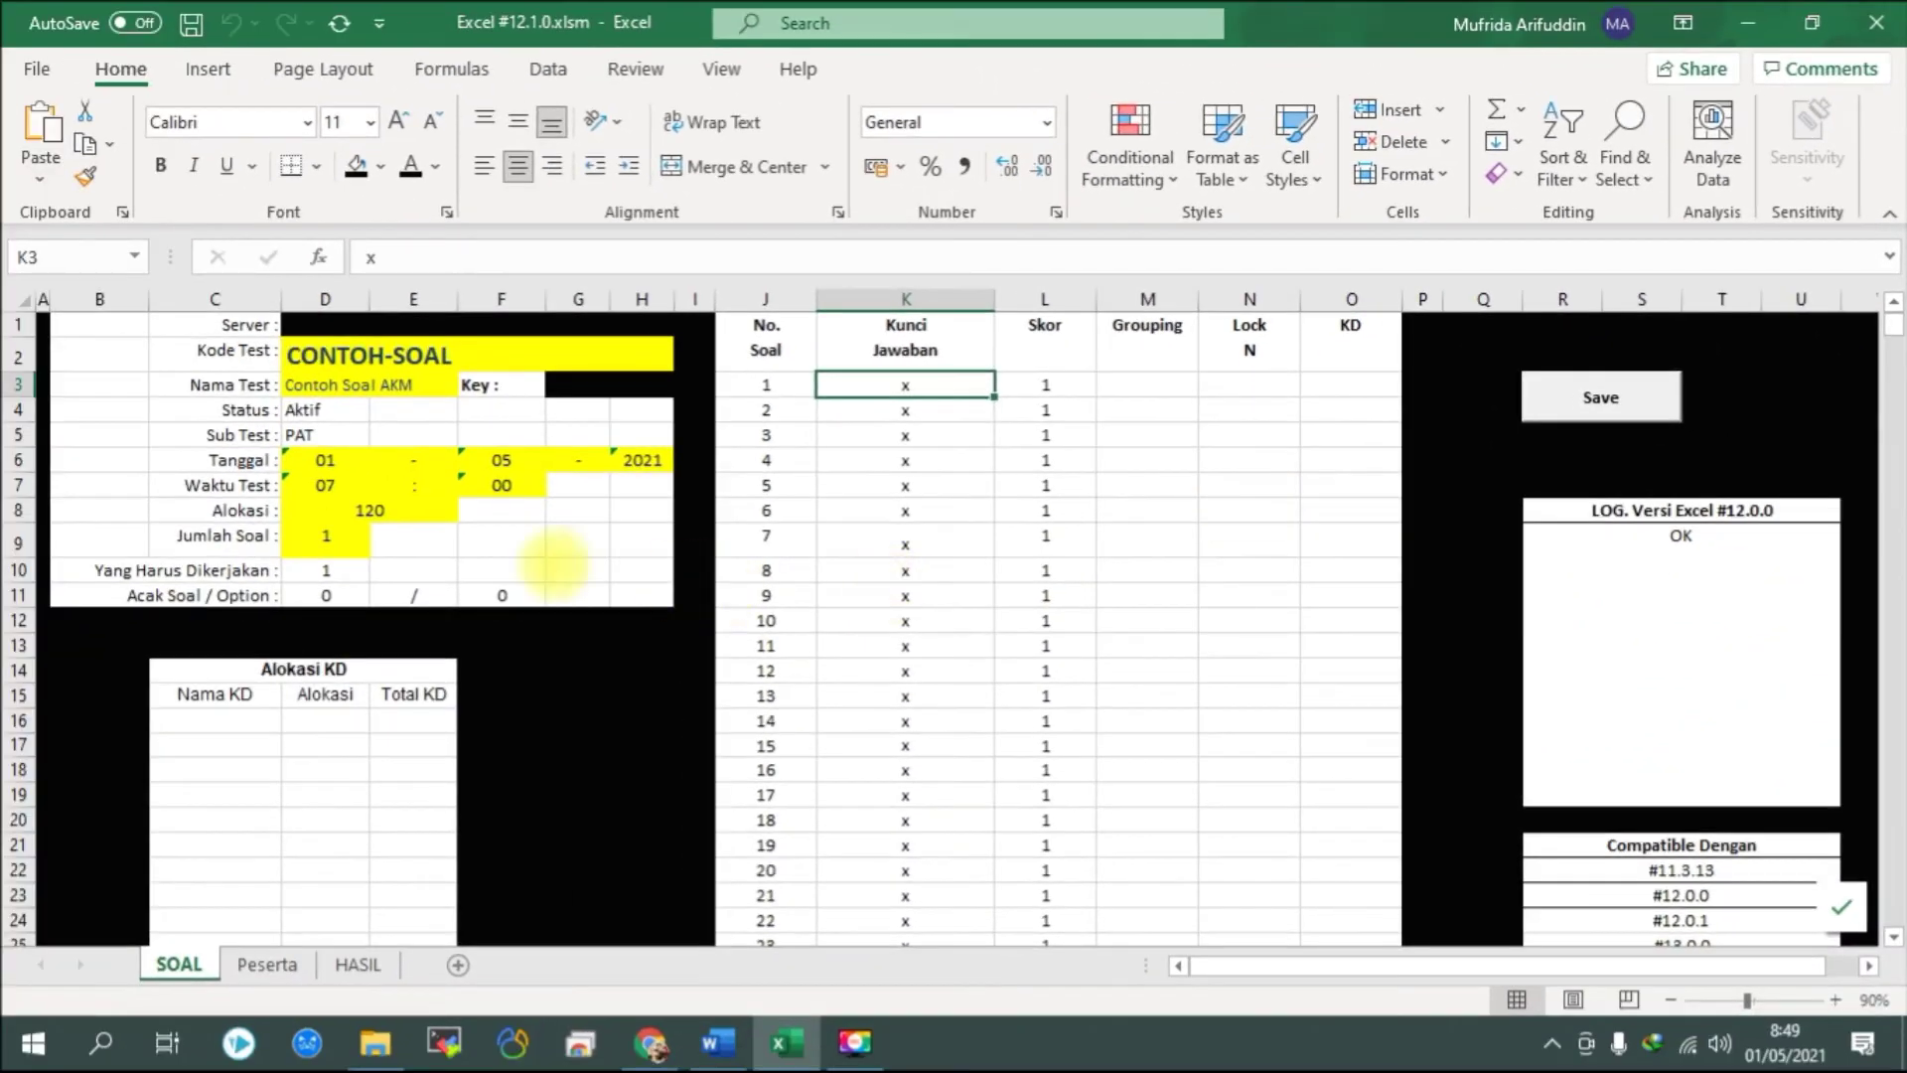
pyautogui.click(298, 384)
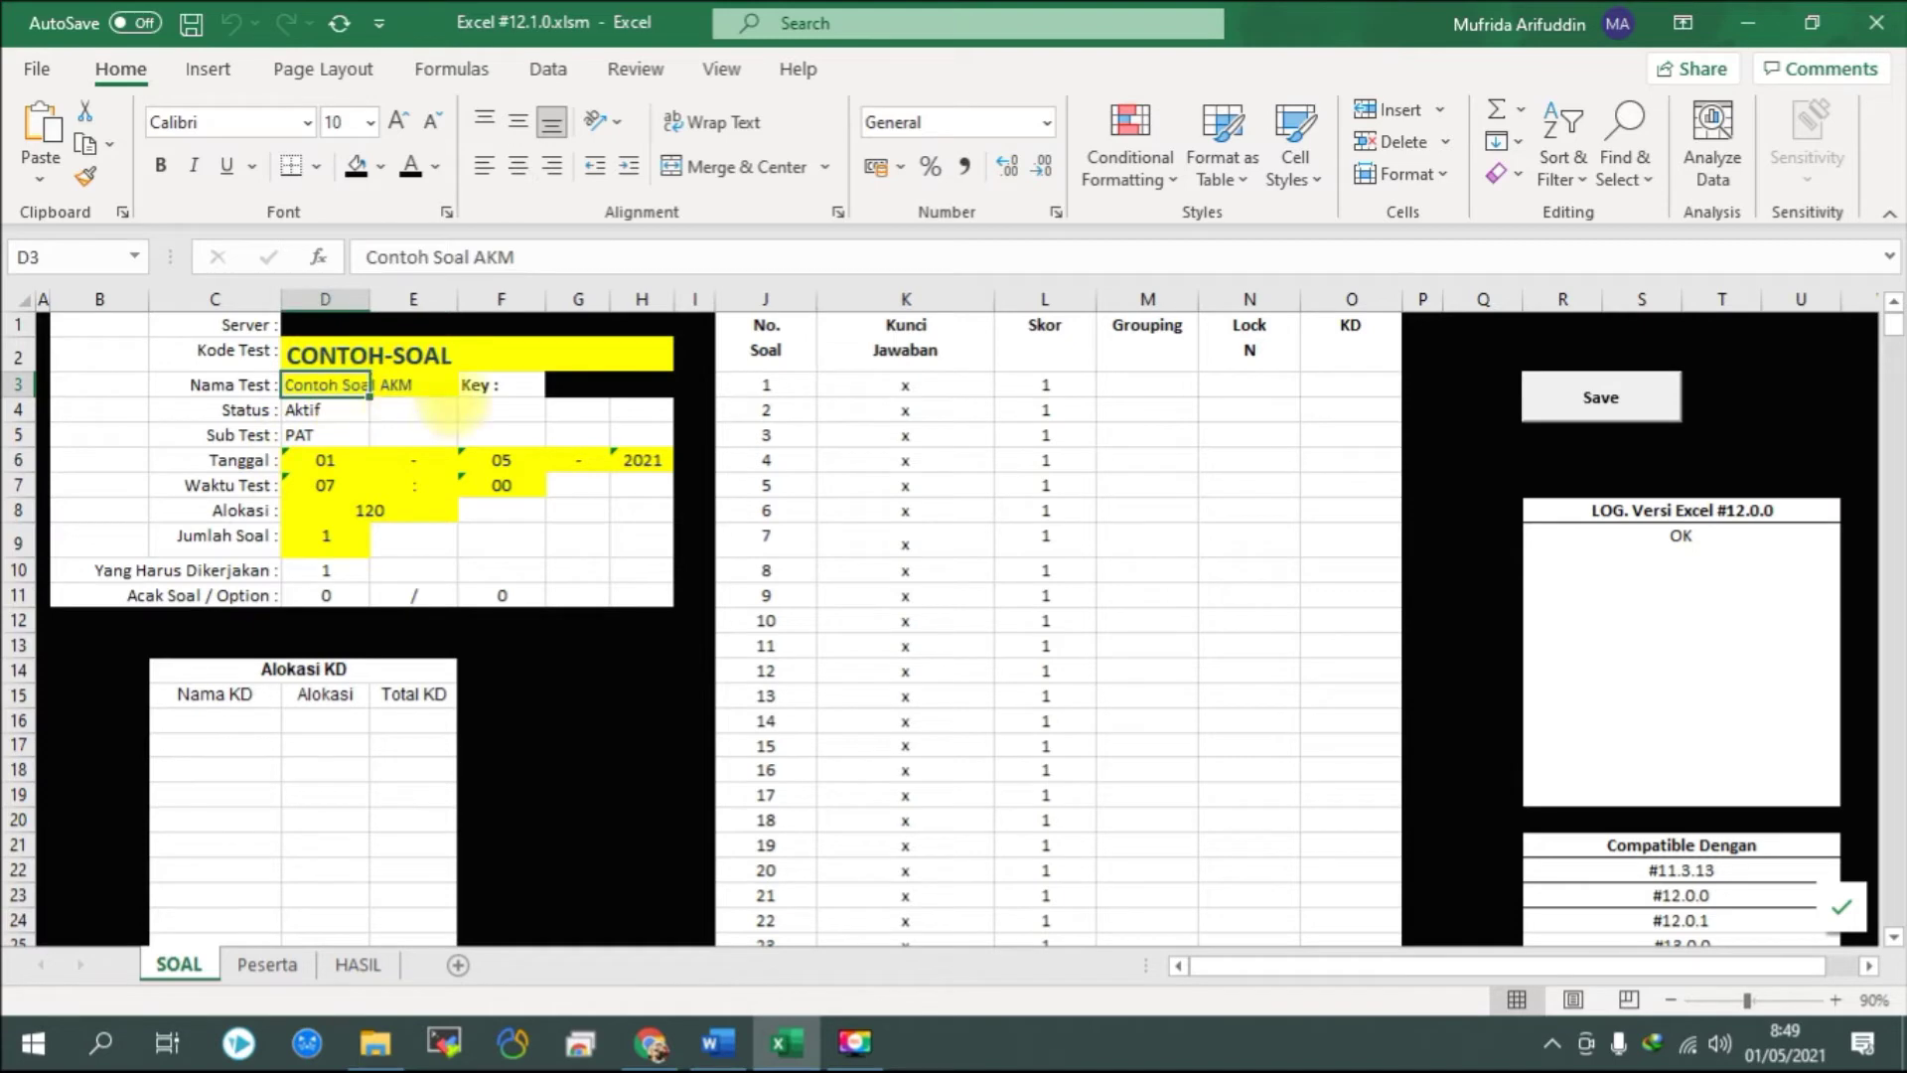
pyautogui.click(502, 386)
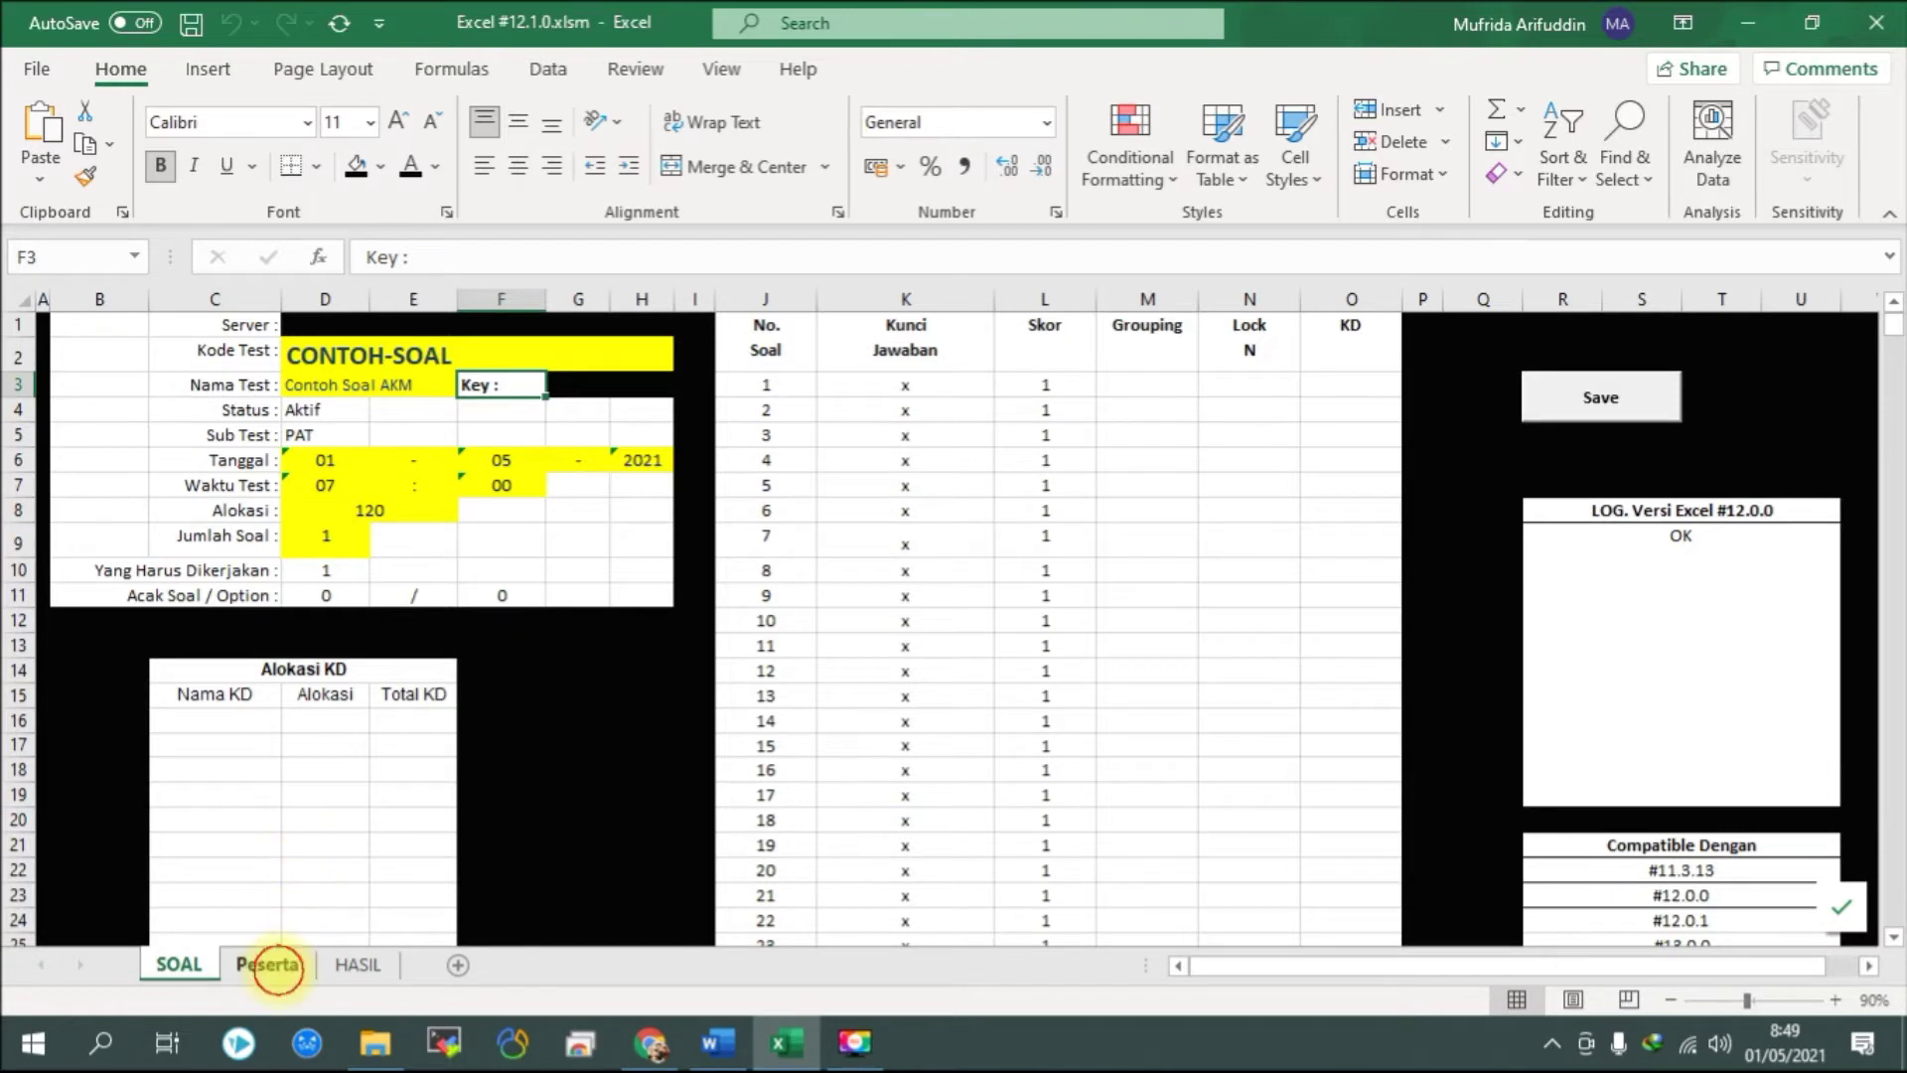
pyautogui.click(273, 966)
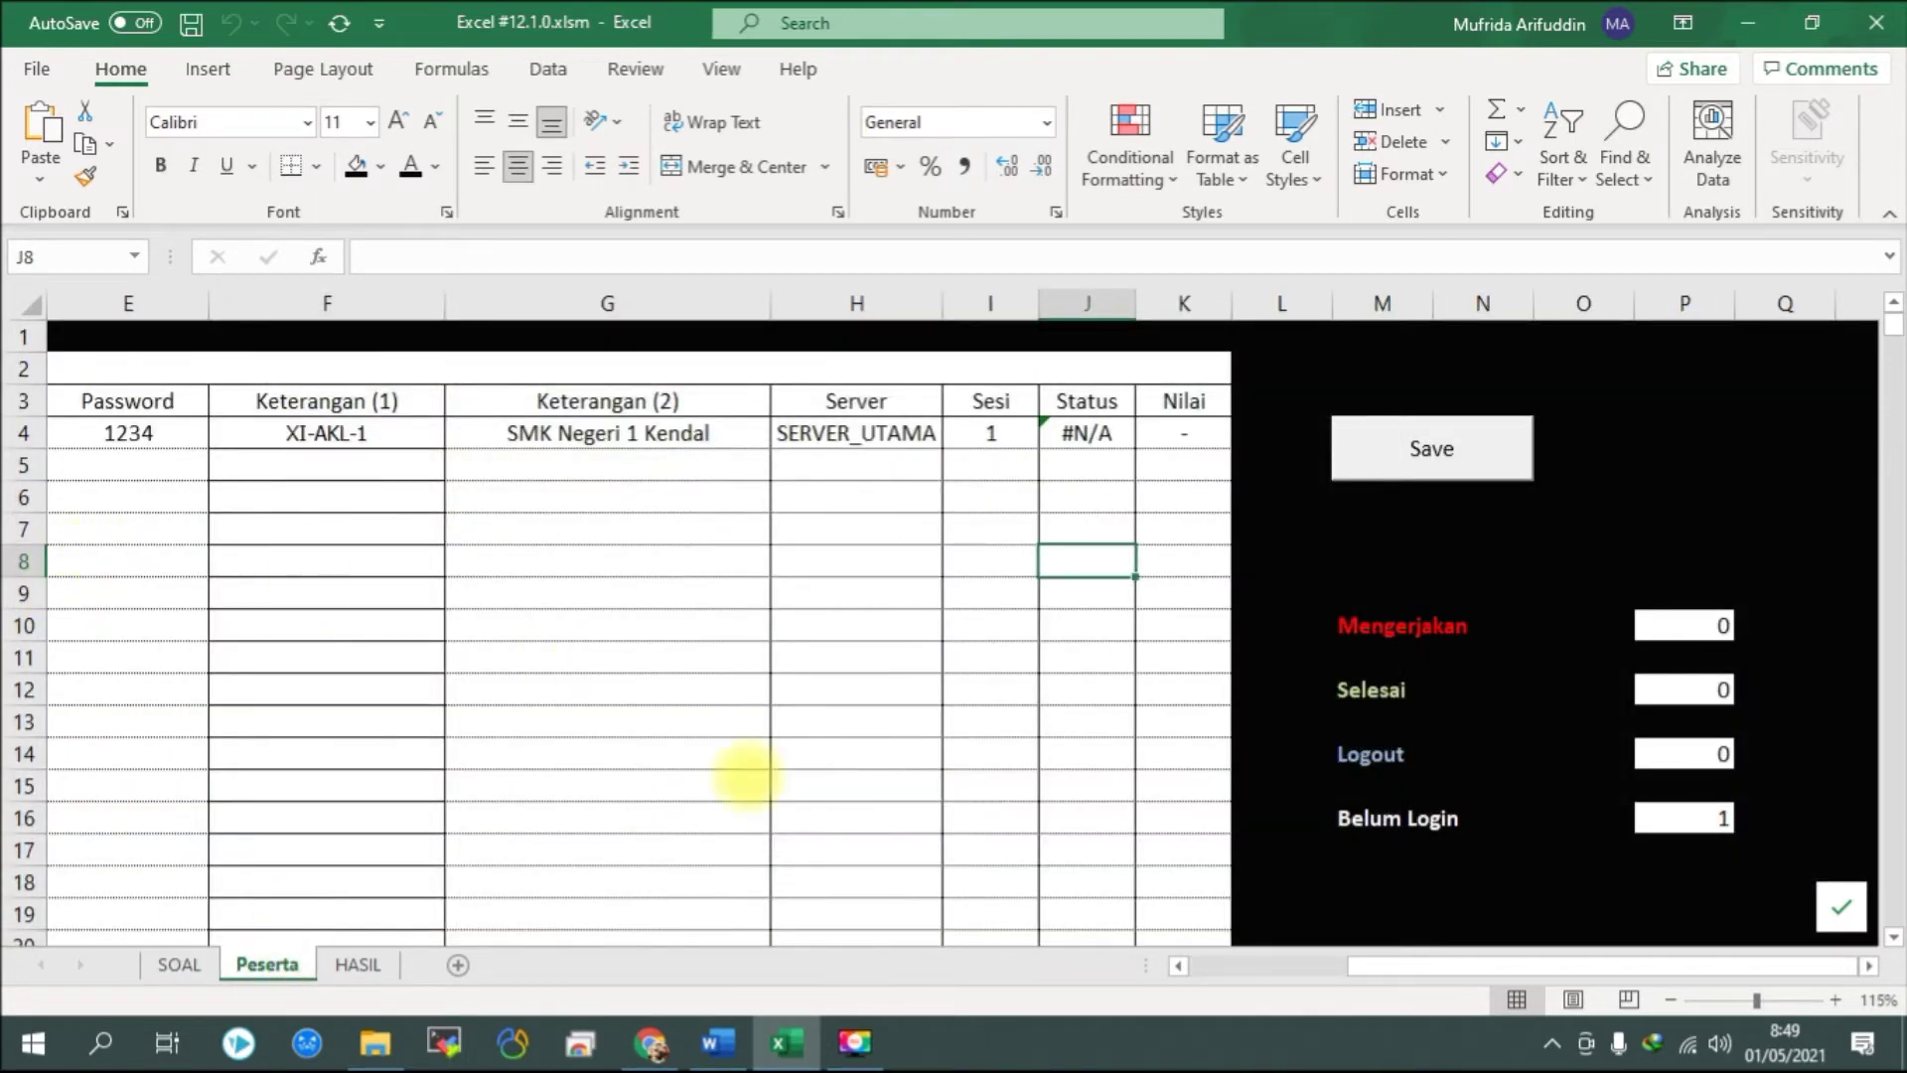
# Scroll across the Peserta sheet and check the participant's NIS, Username and Server entries.
pyautogui.click(1367, 963)
pyautogui.moveTo(1367, 964); pyautogui.dragTo(1081, 943)
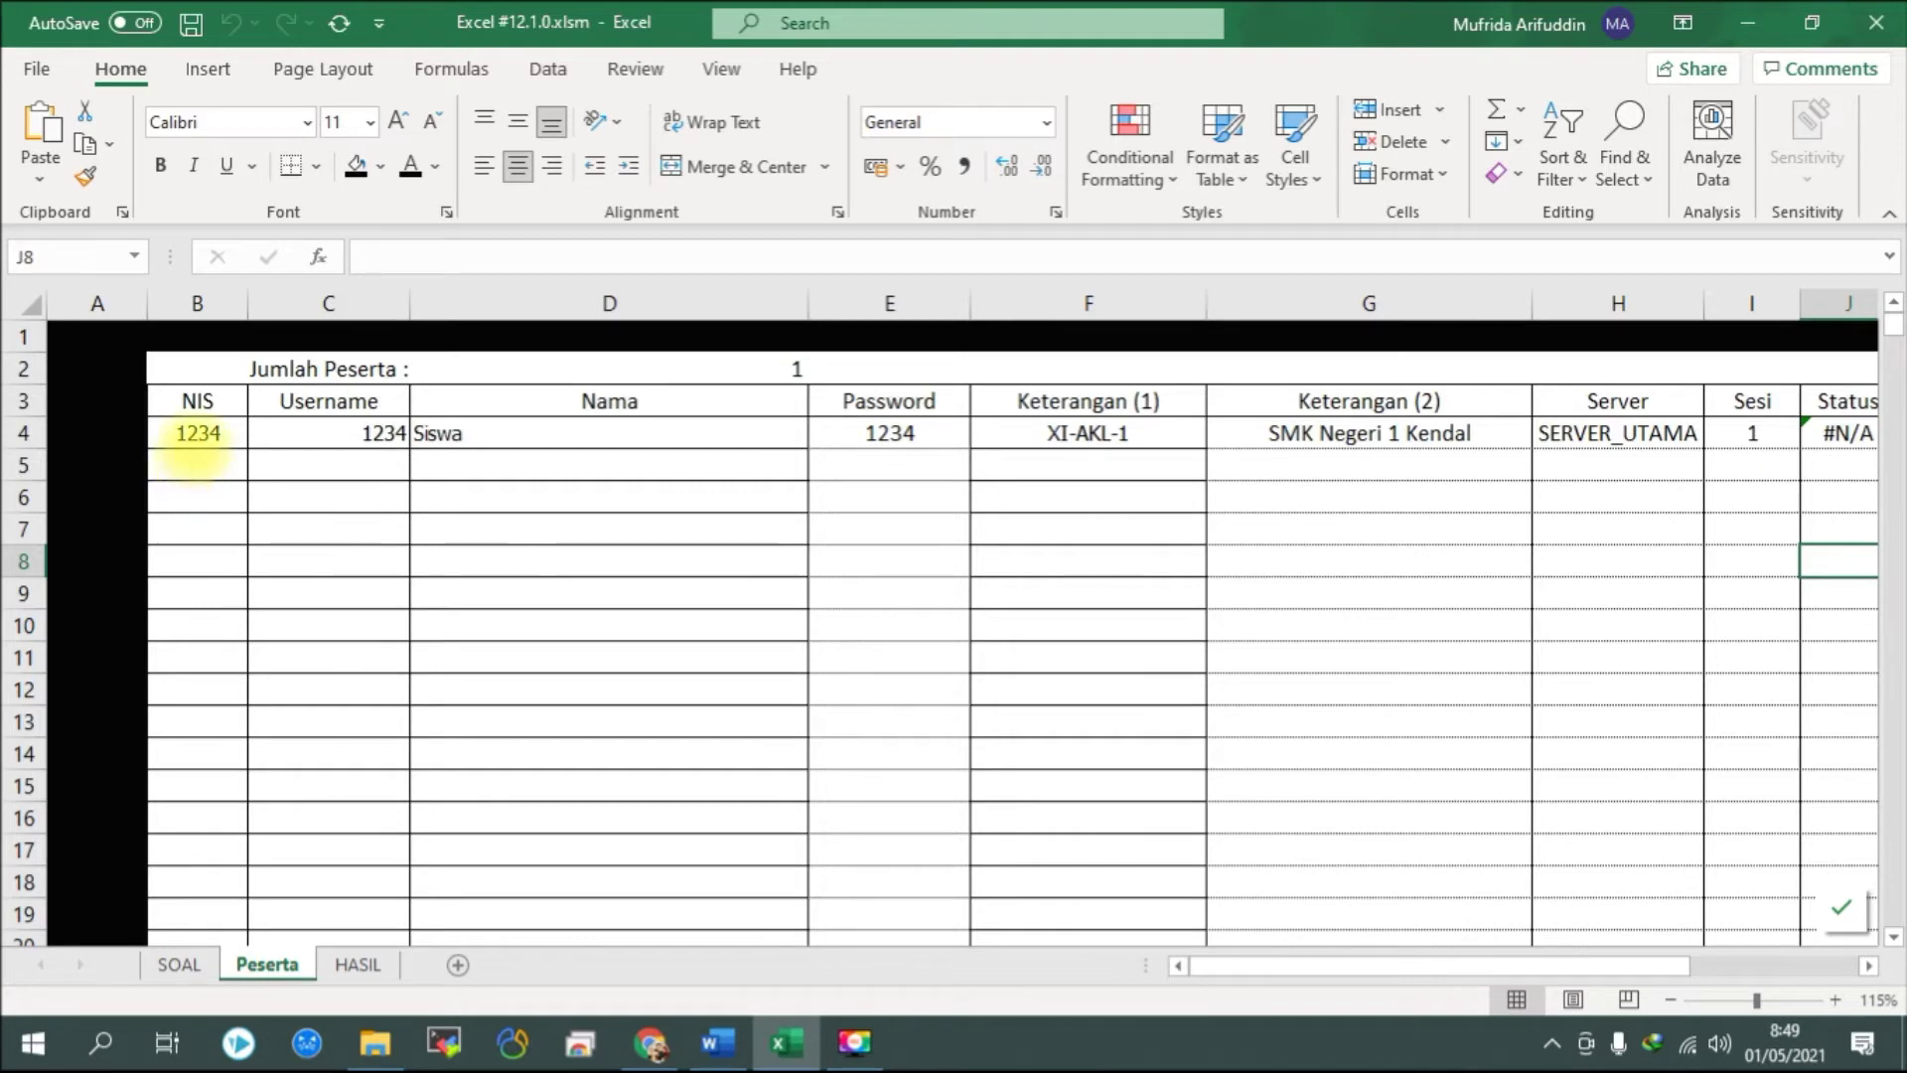
pyautogui.click(198, 439)
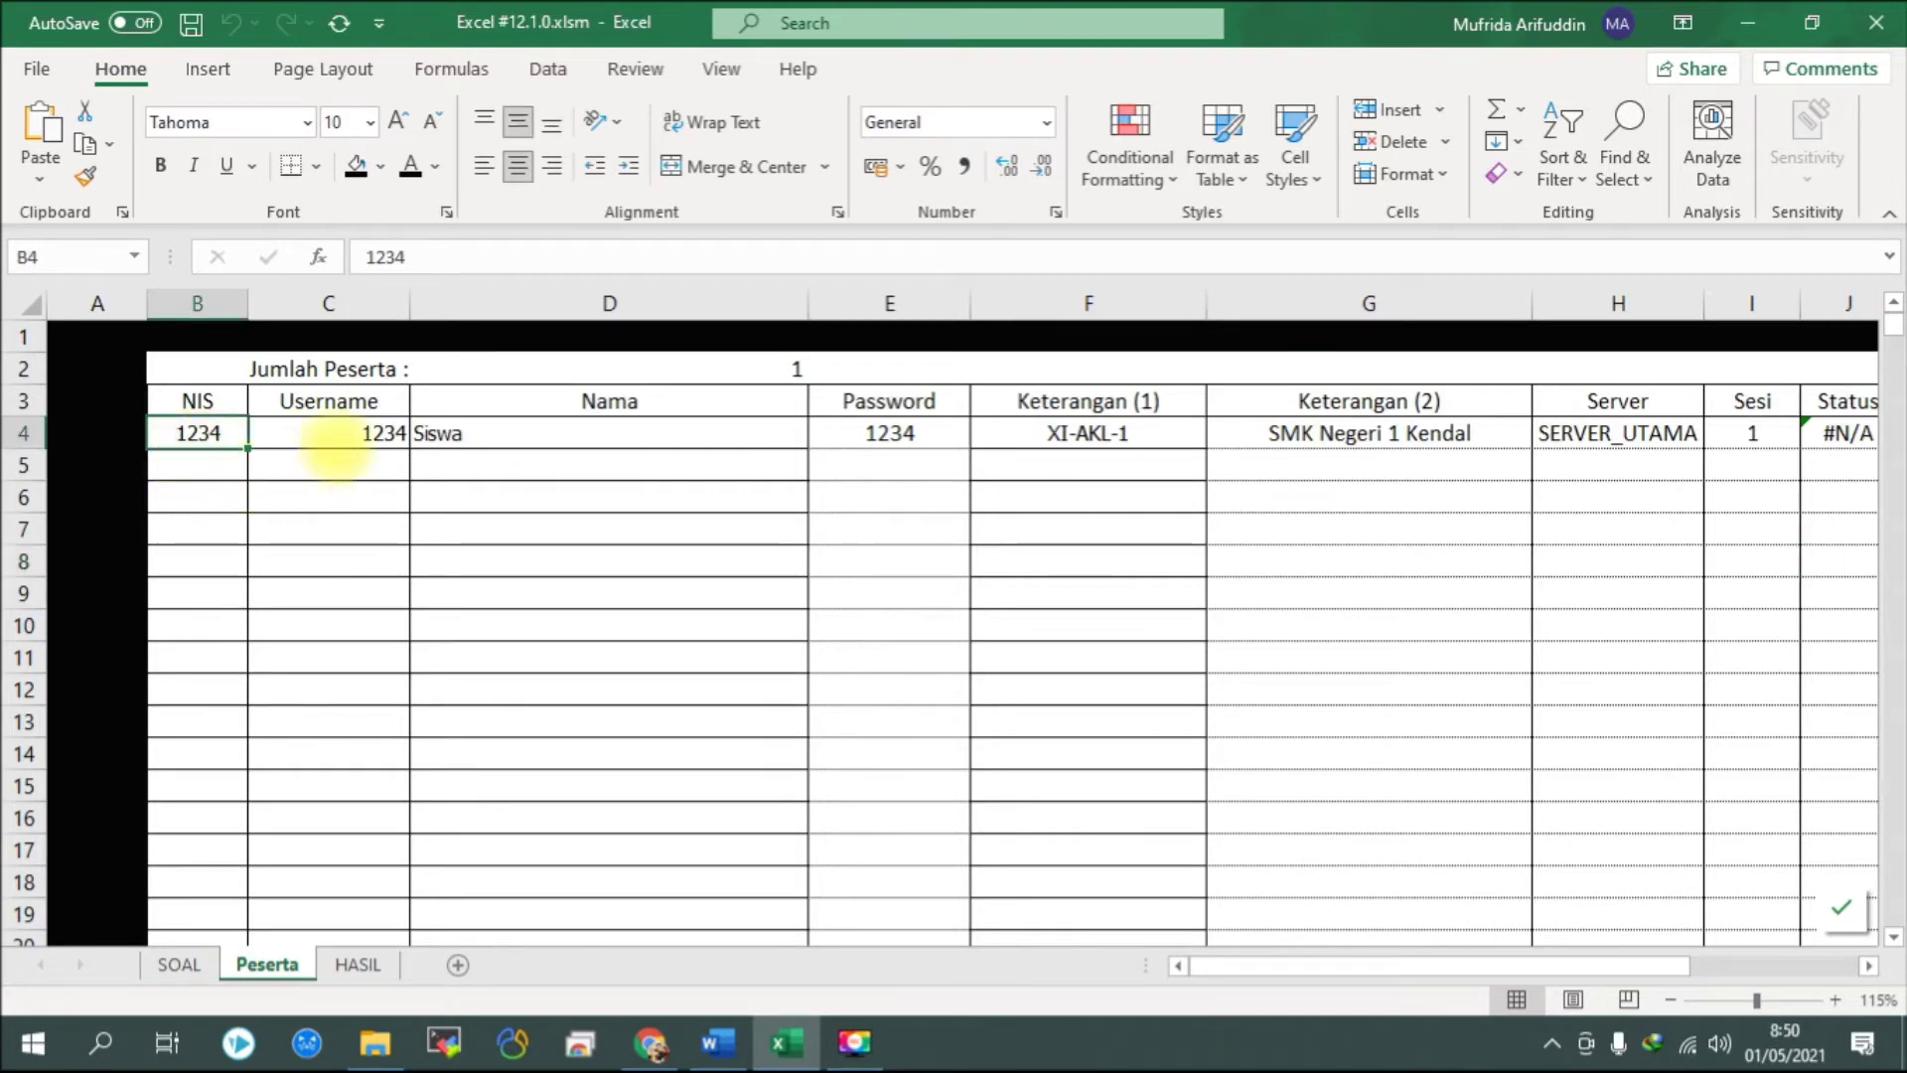
pyautogui.click(337, 444)
pyautogui.click(596, 463)
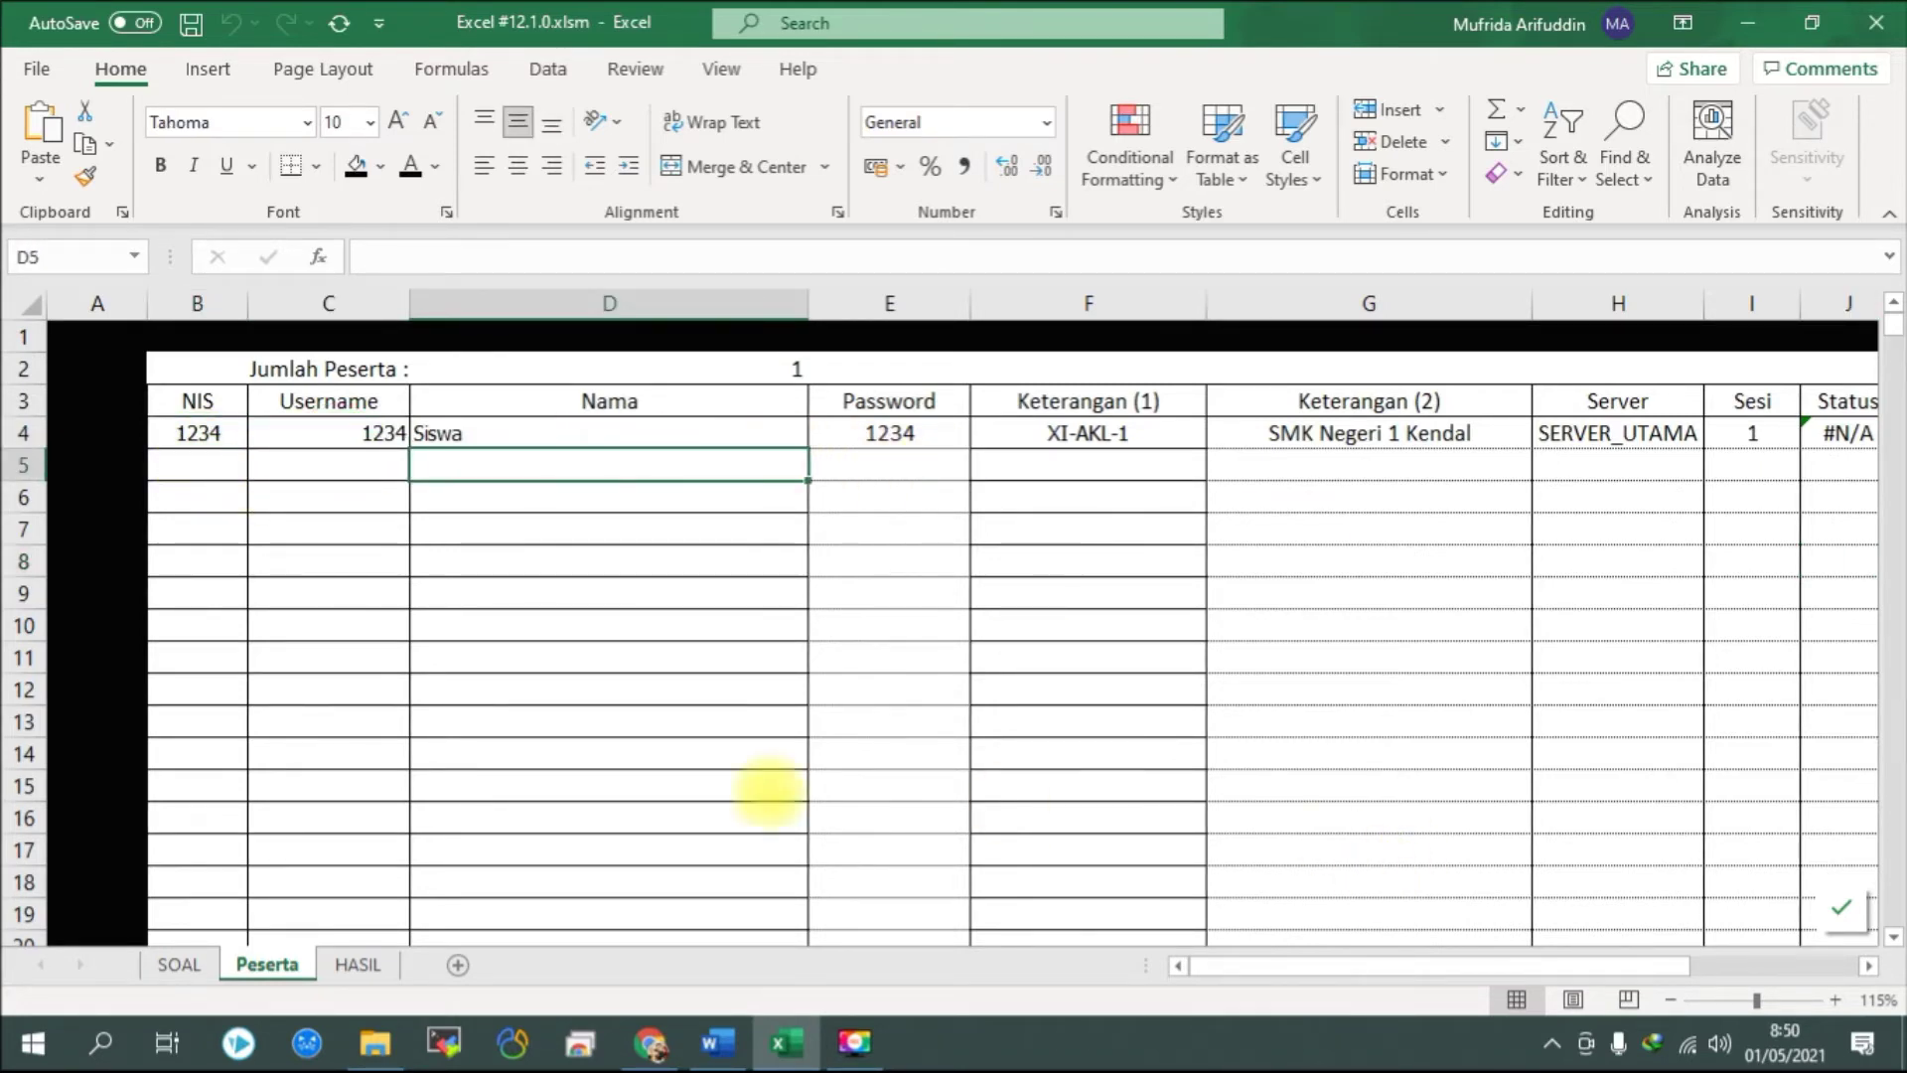
pyautogui.moveTo(1297, 963); pyautogui.dragTo(1445, 984)
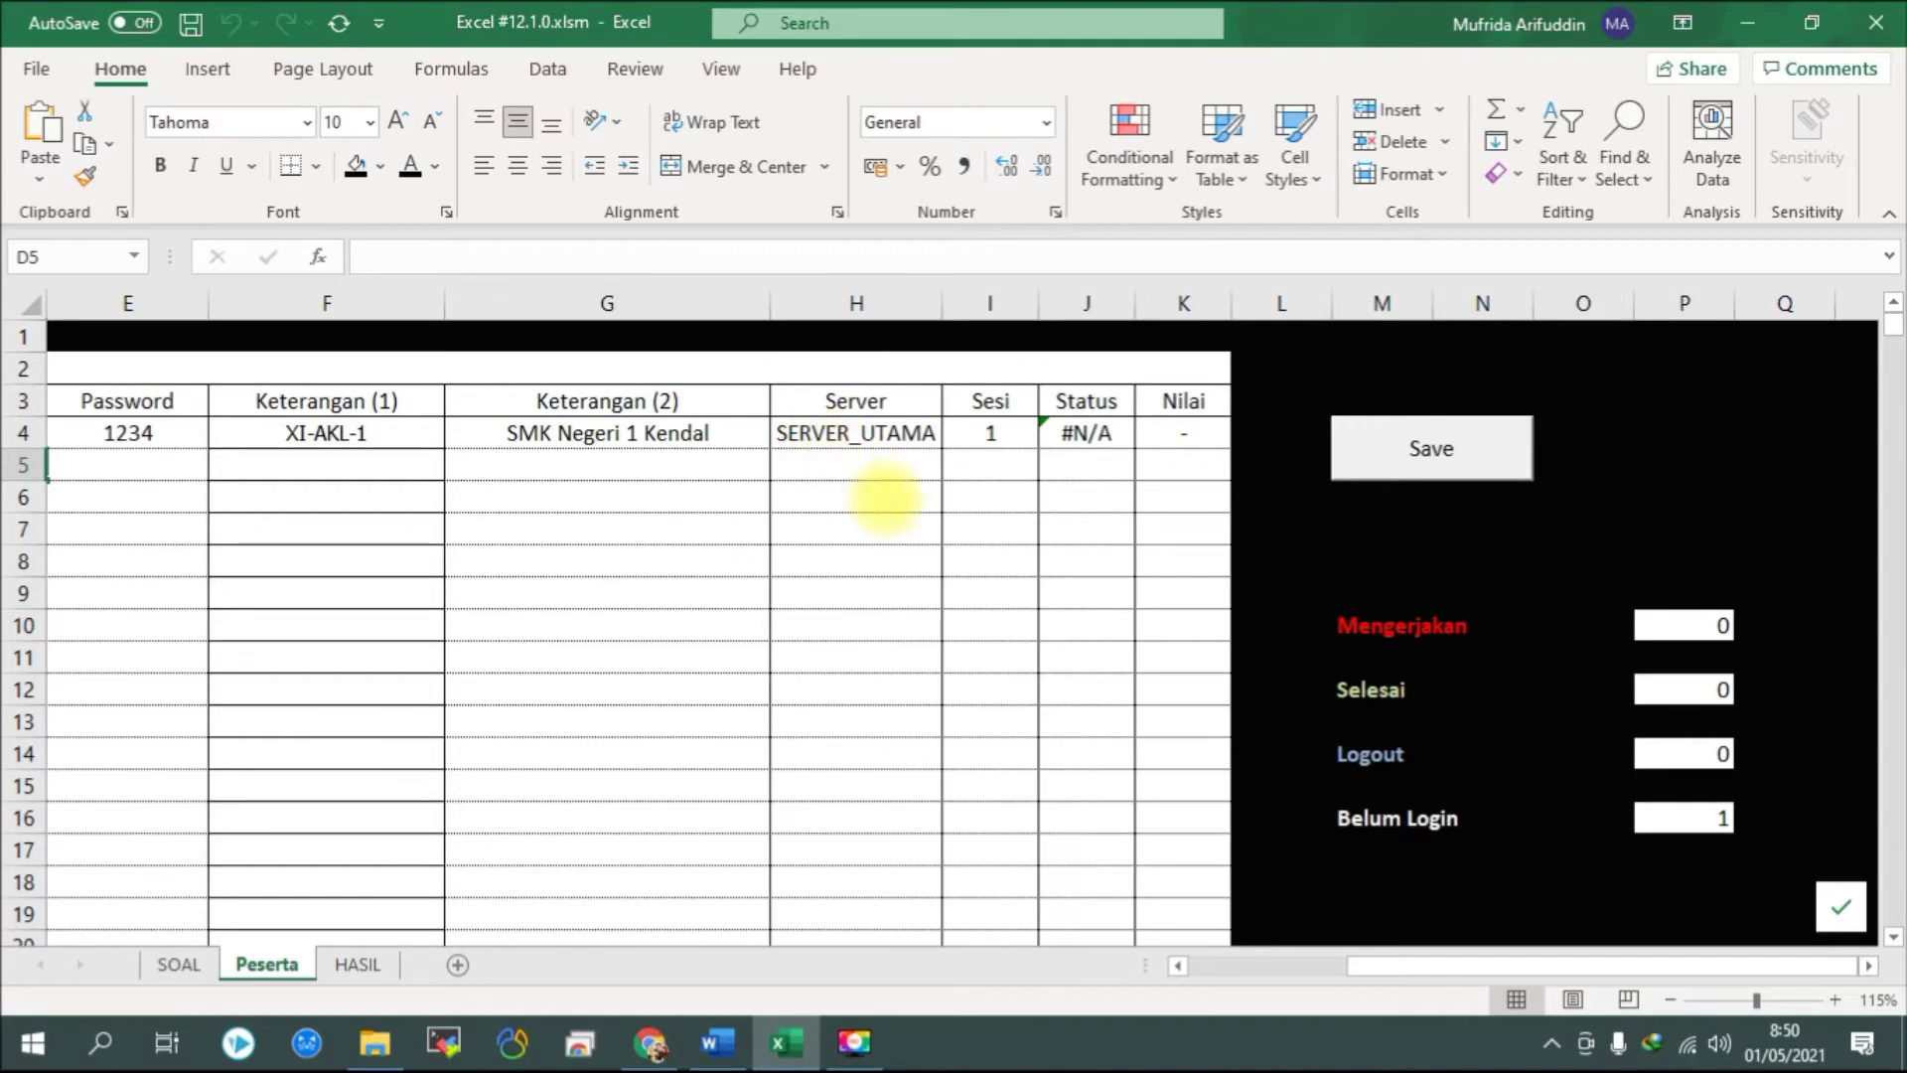
pyautogui.click(882, 469)
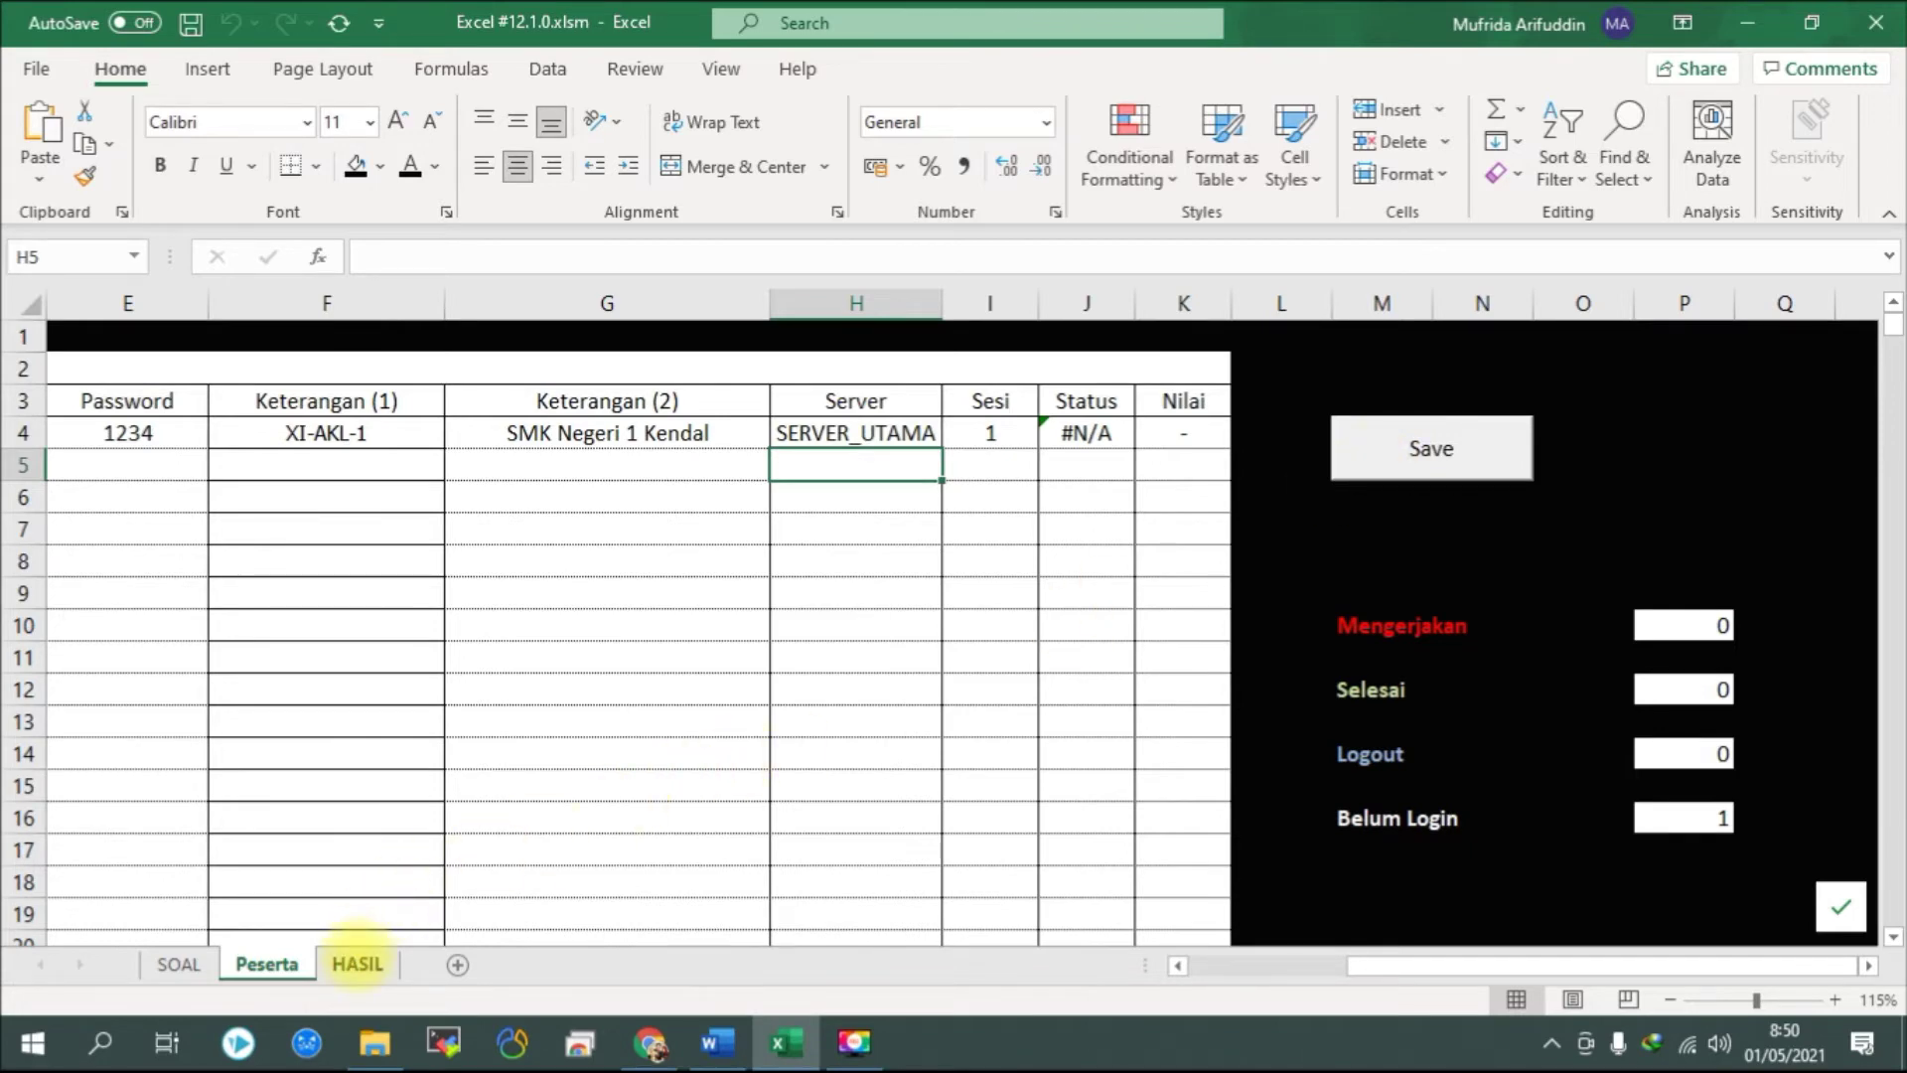
pyautogui.click(357, 961)
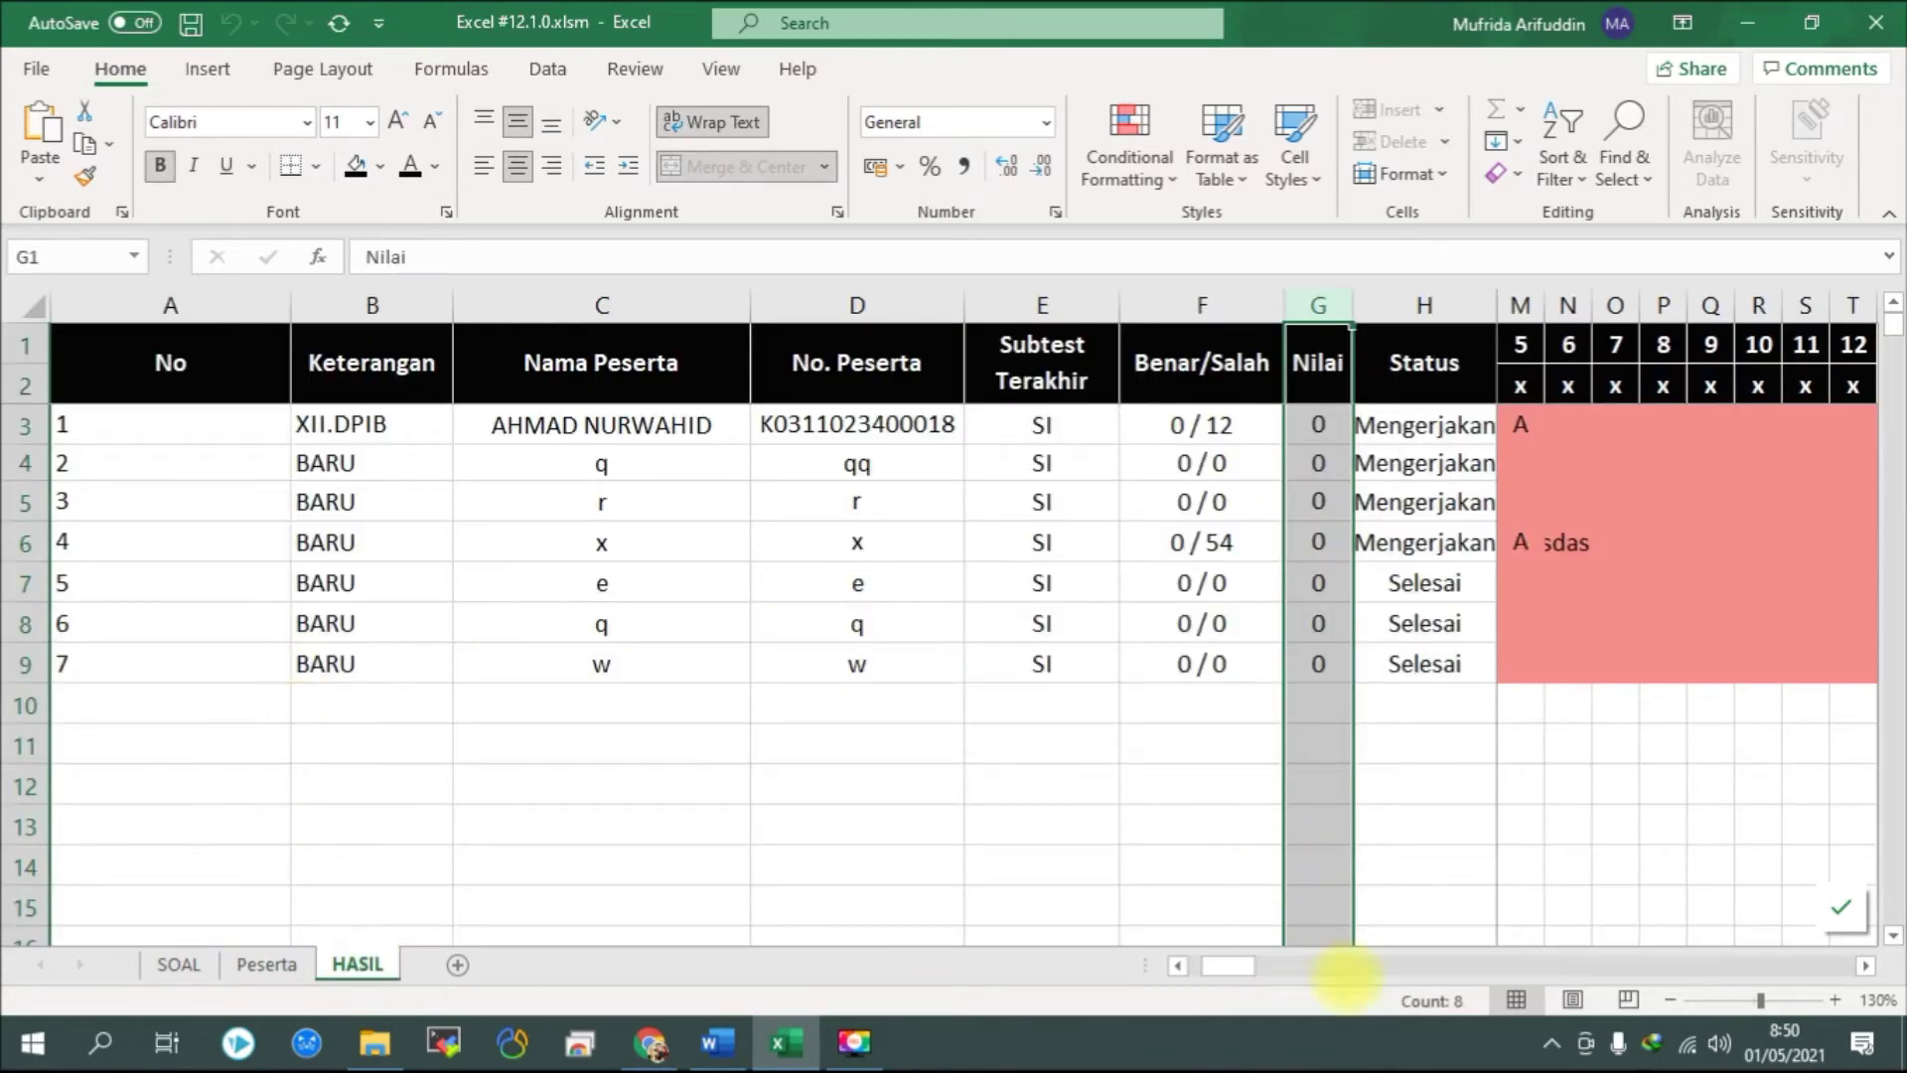
pyautogui.moveTo(1232, 961); pyautogui.dragTo(1164, 964)
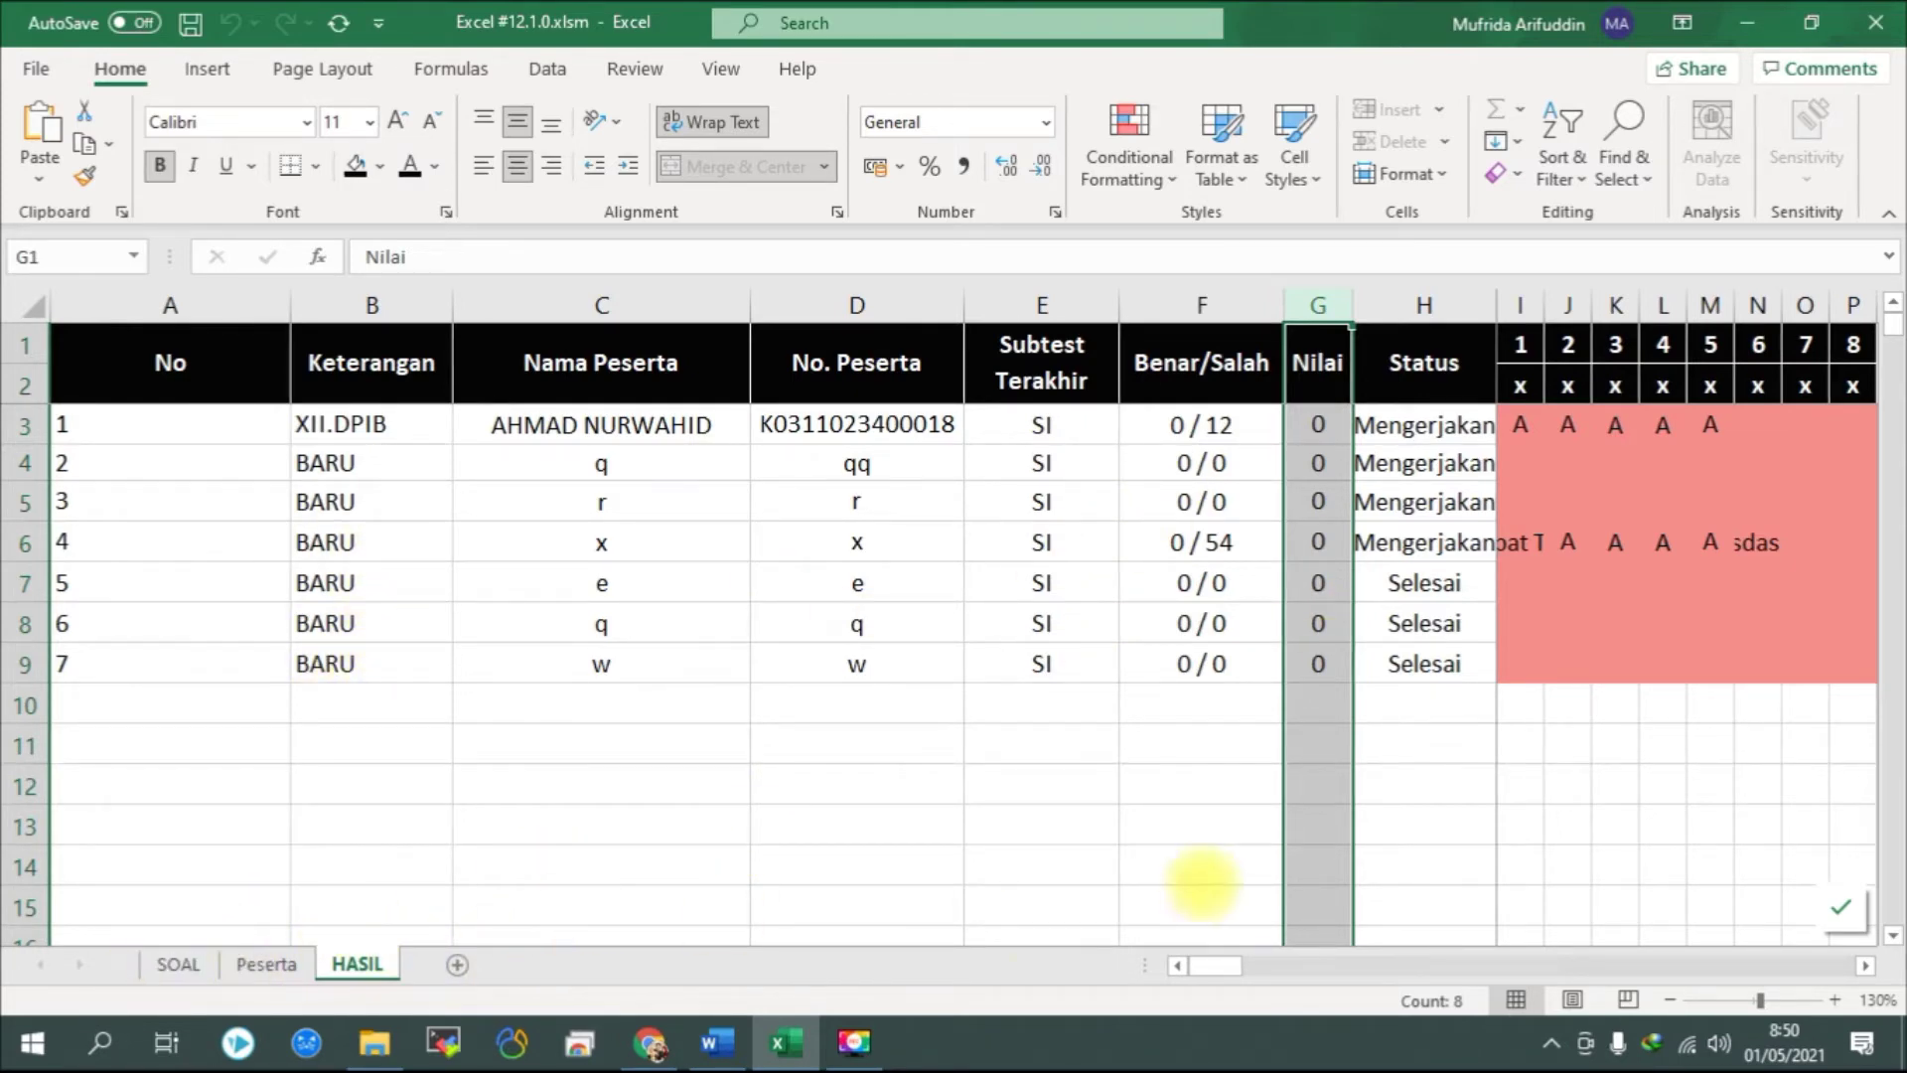
pyautogui.click(169, 963)
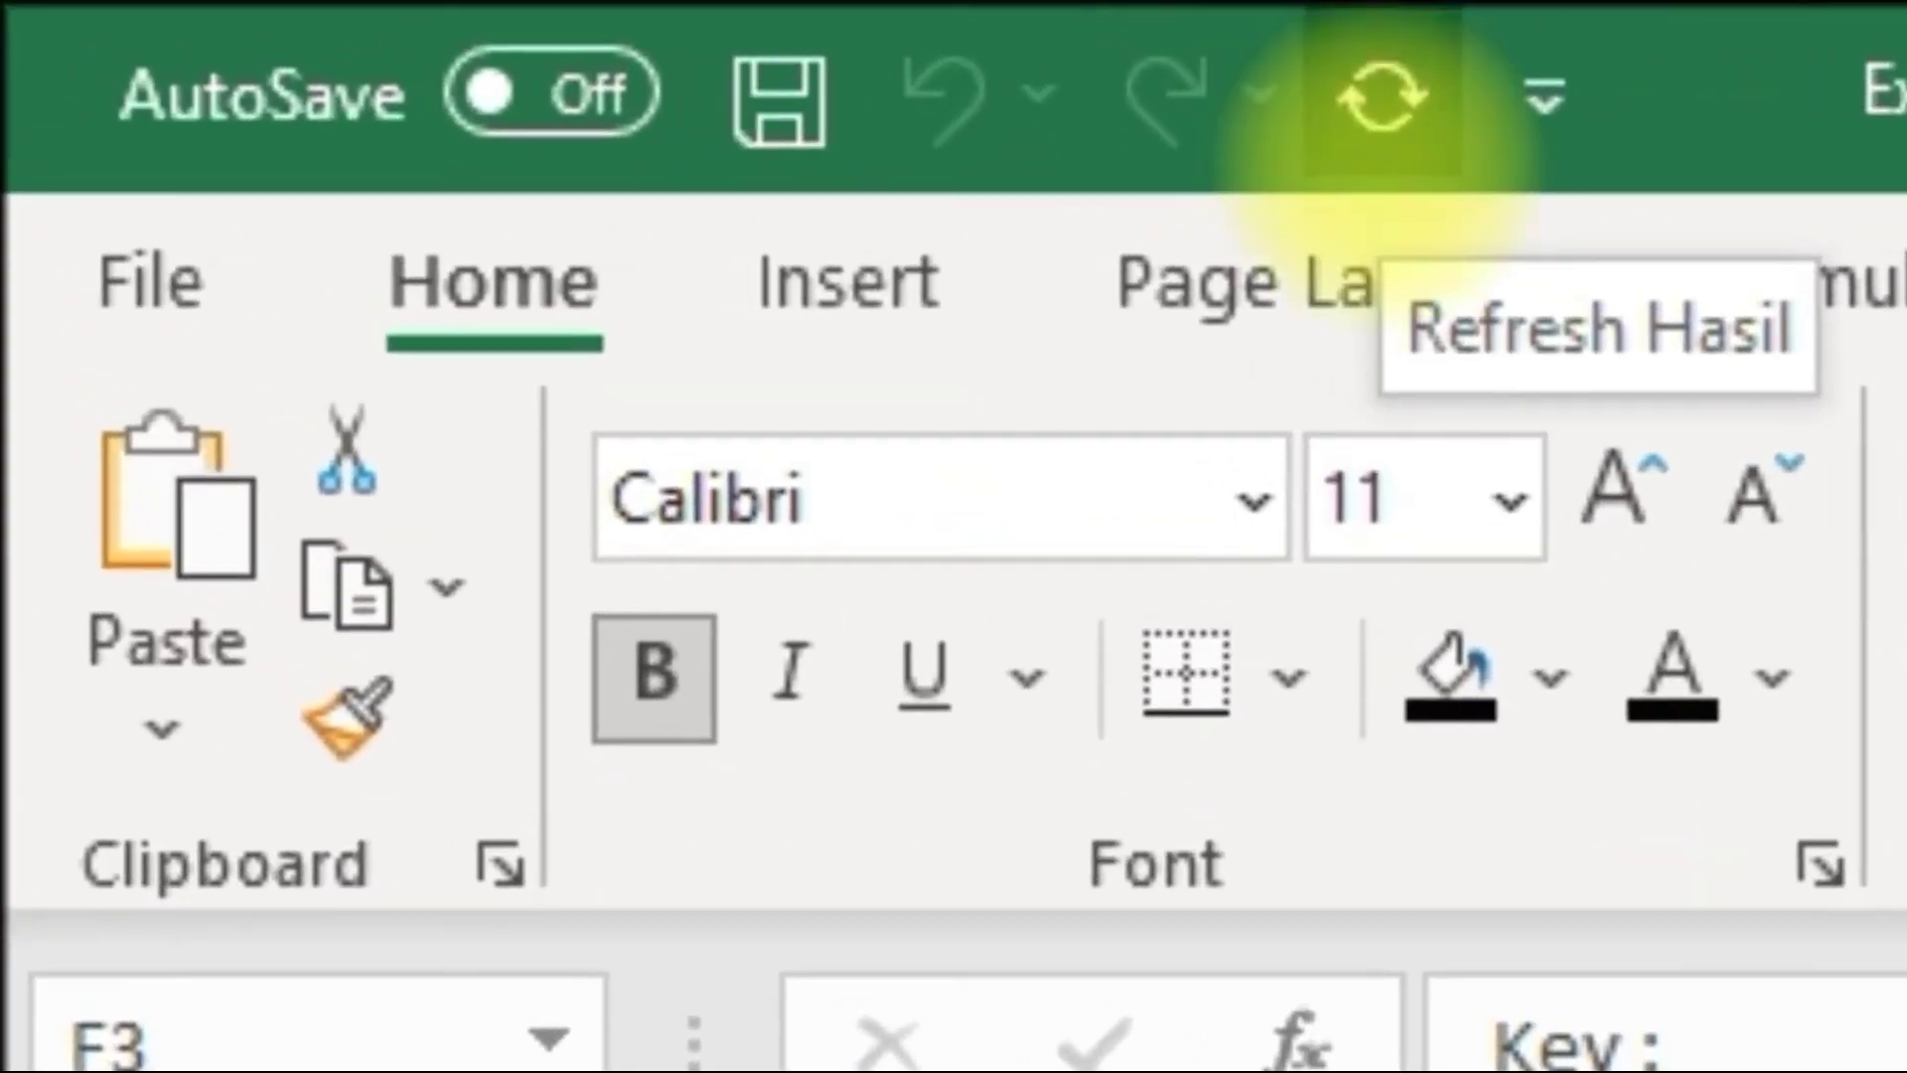
pyautogui.click(1189, 81)
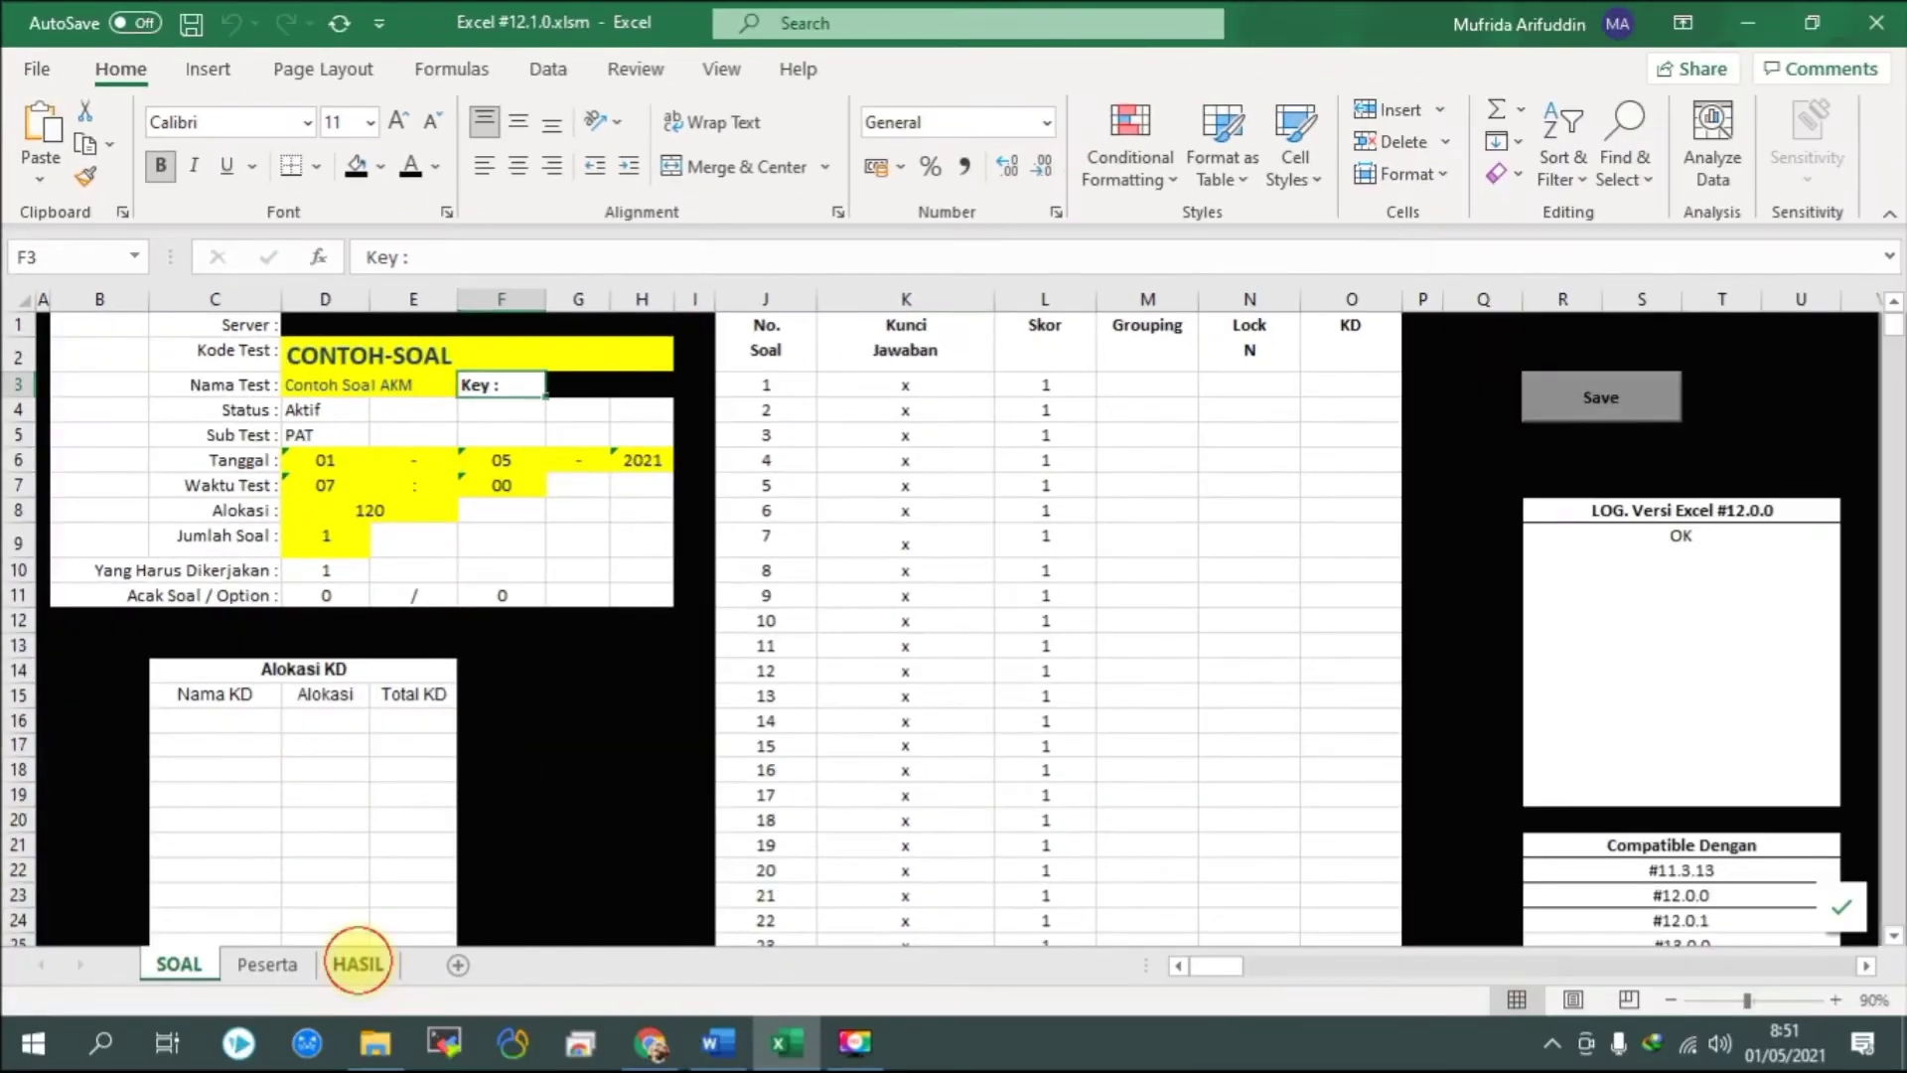
pyautogui.click(357, 962)
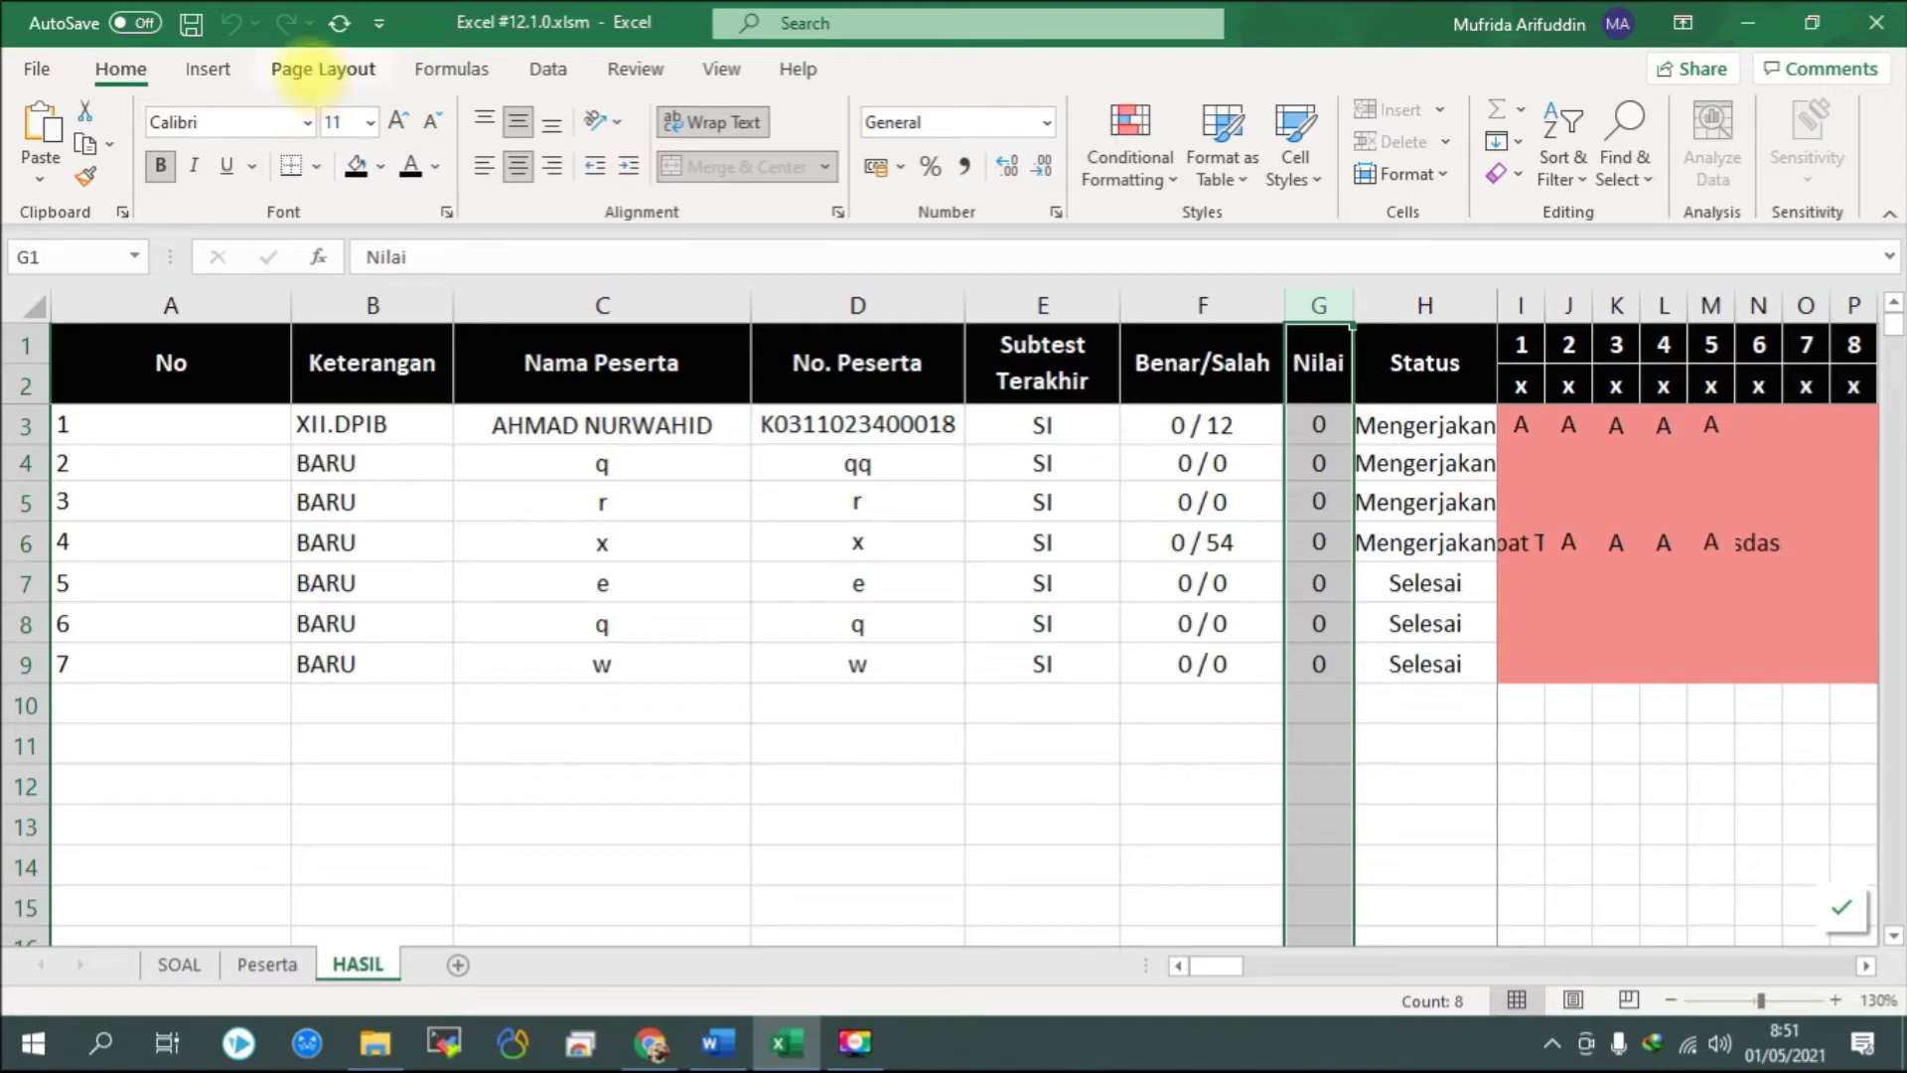
pyautogui.click(996, 581)
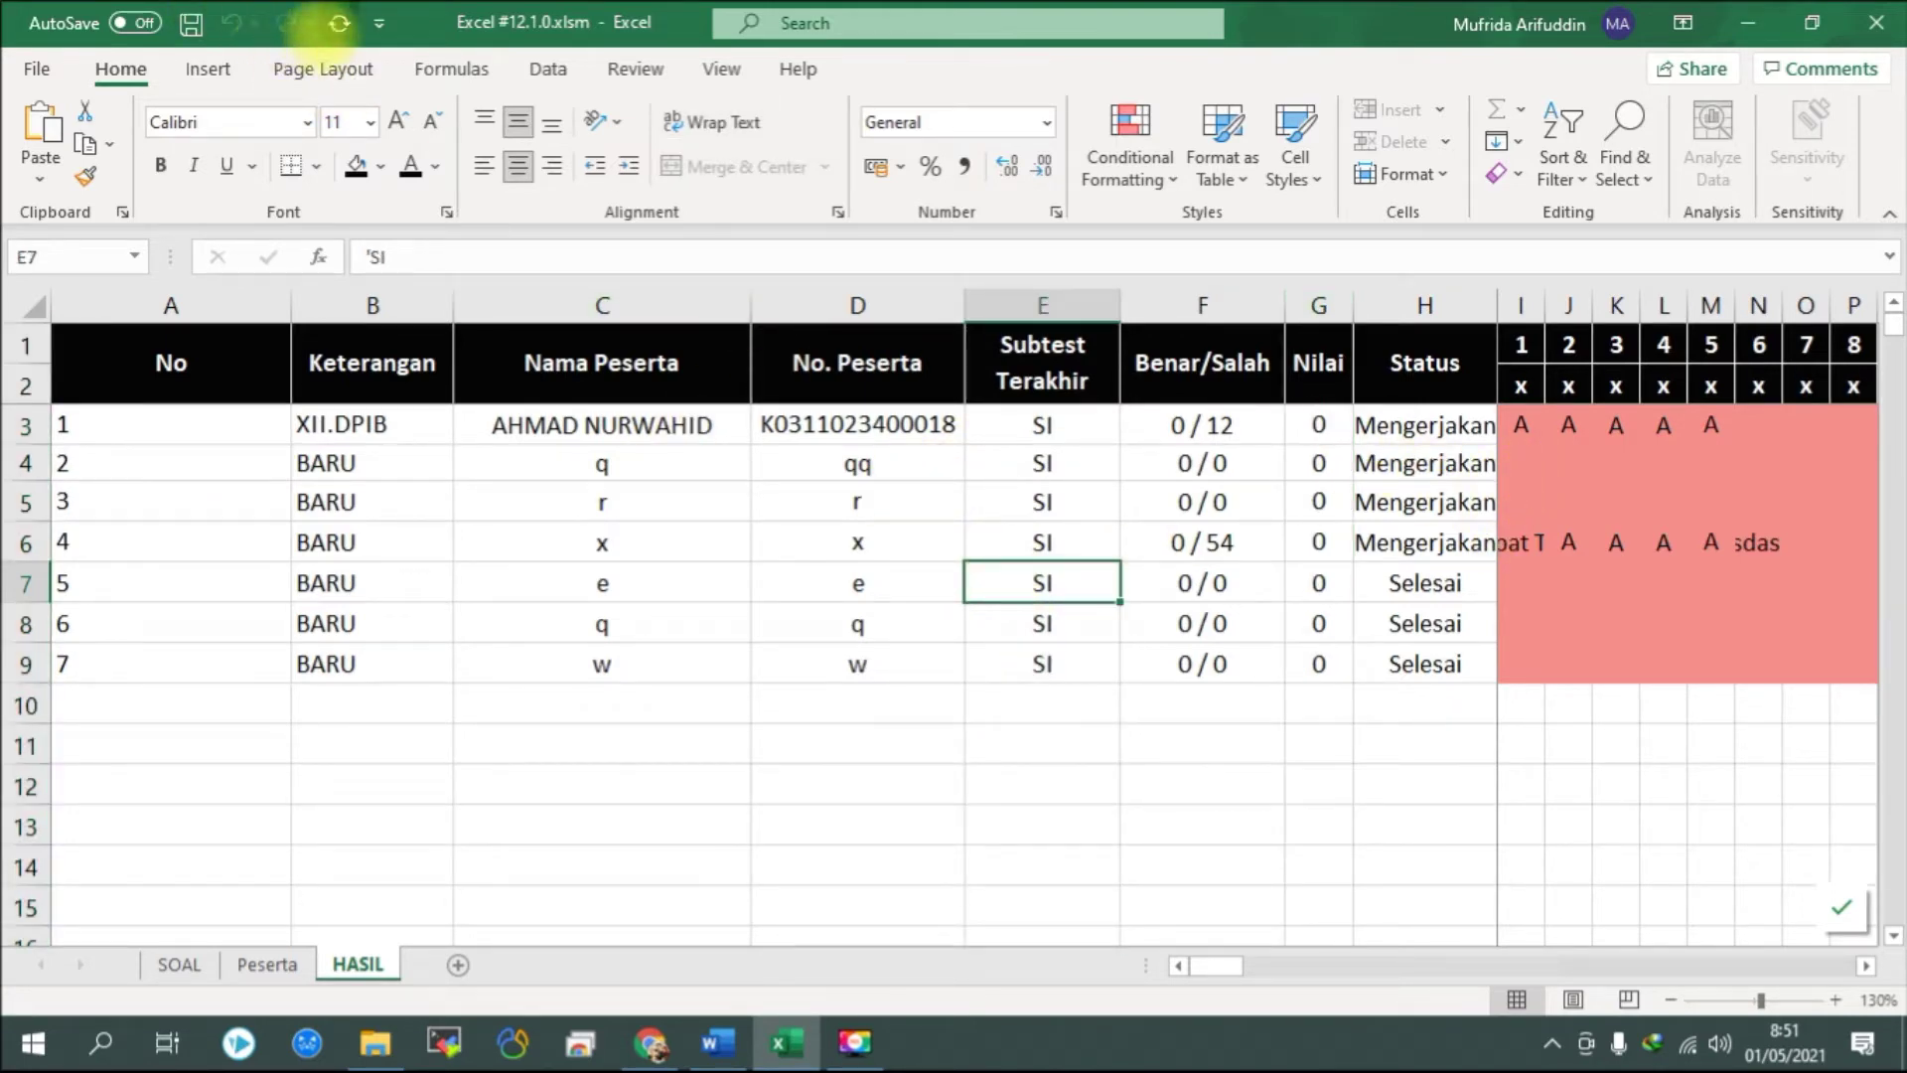
# Refresh Hasil, verify row 3's class, participant number and answer A, then return to Word.
pyautogui.click(339, 23)
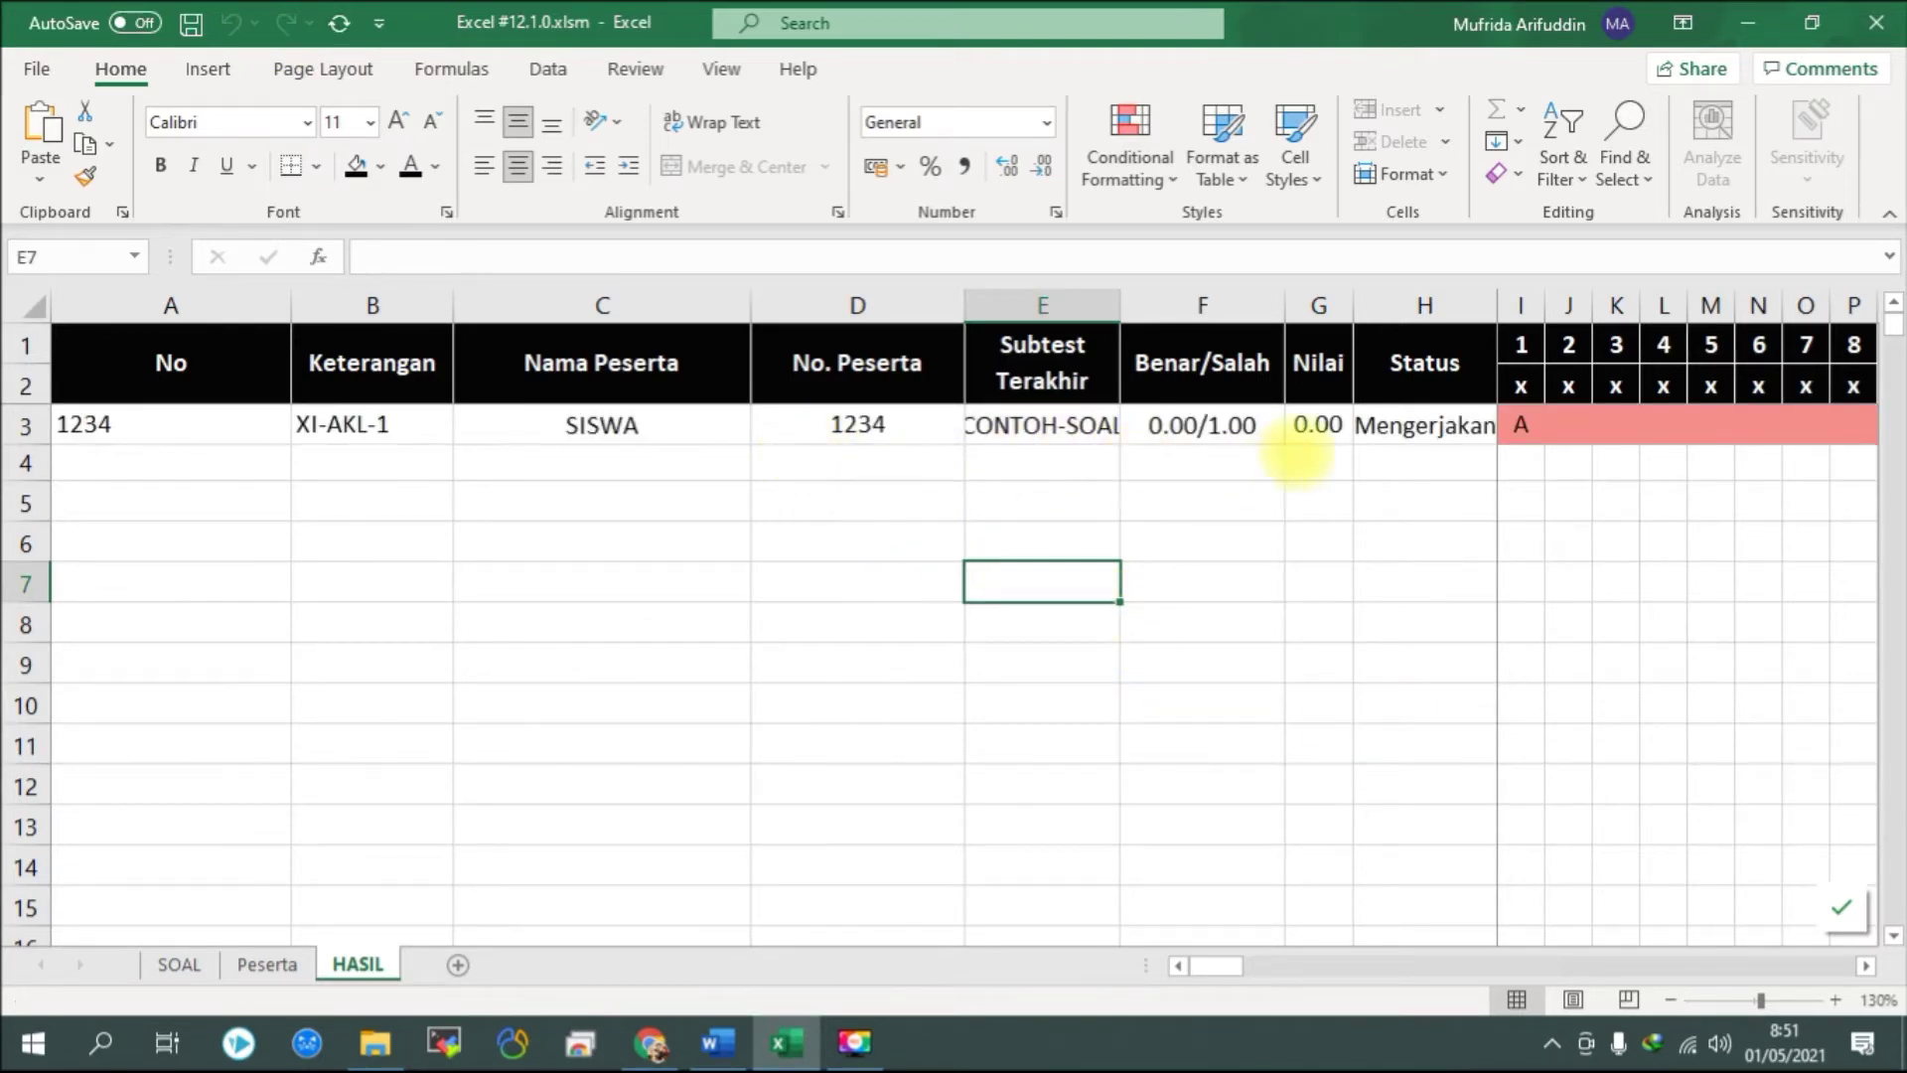
pyautogui.click(316, 425)
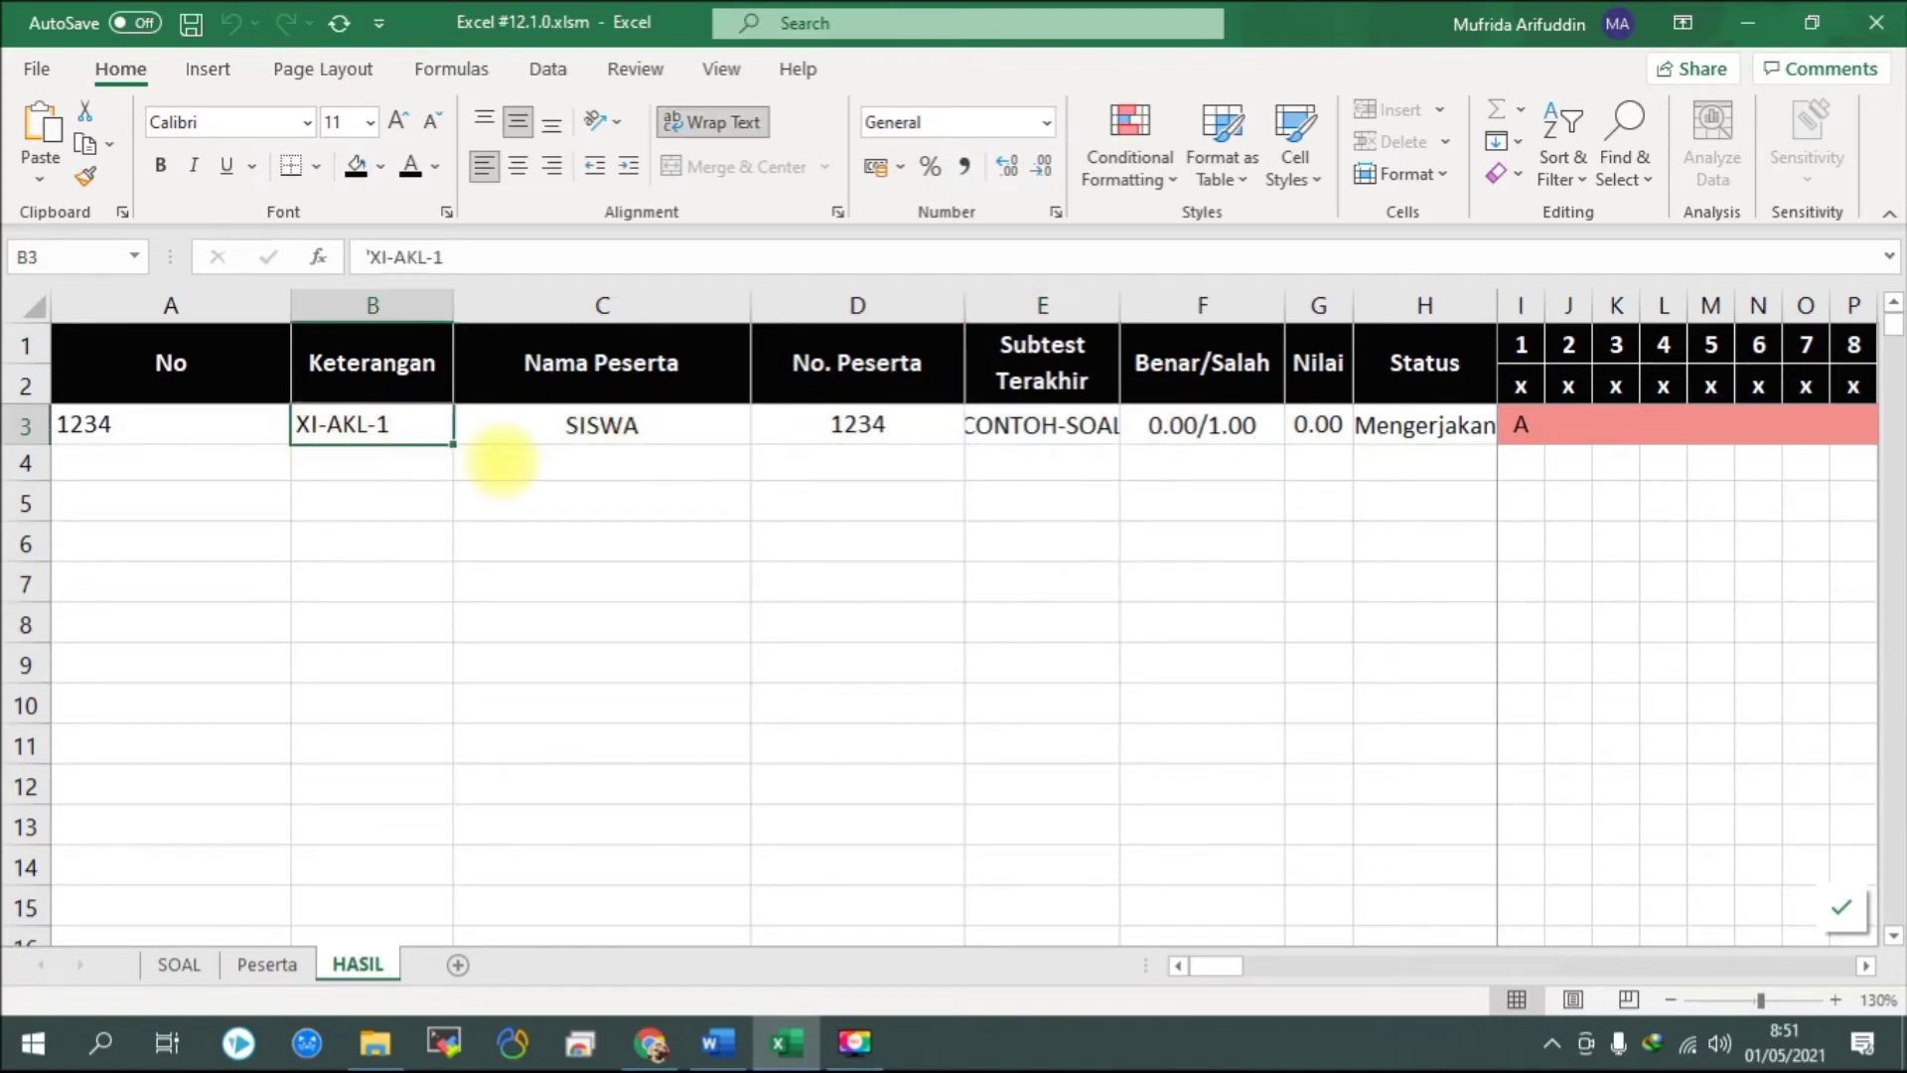
pyautogui.click(602, 437)
pyautogui.click(942, 429)
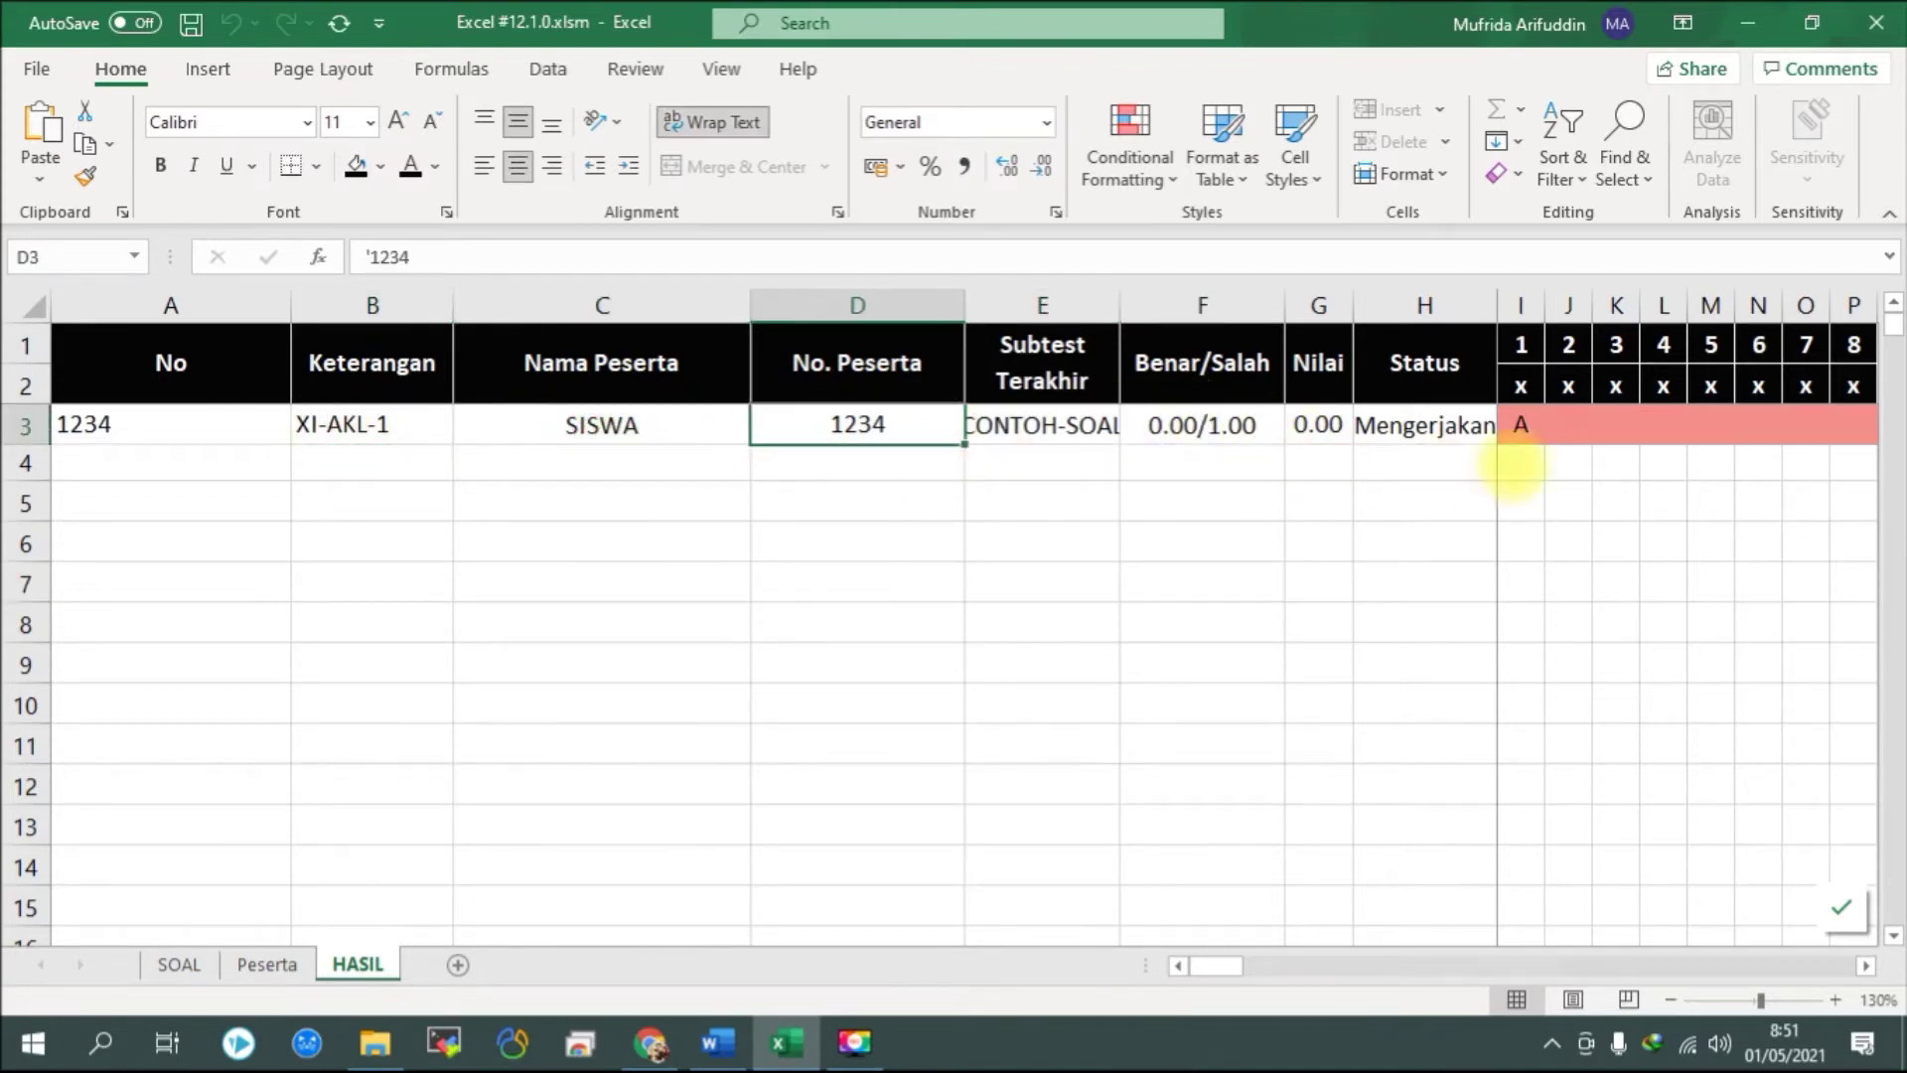
pyautogui.click(1521, 433)
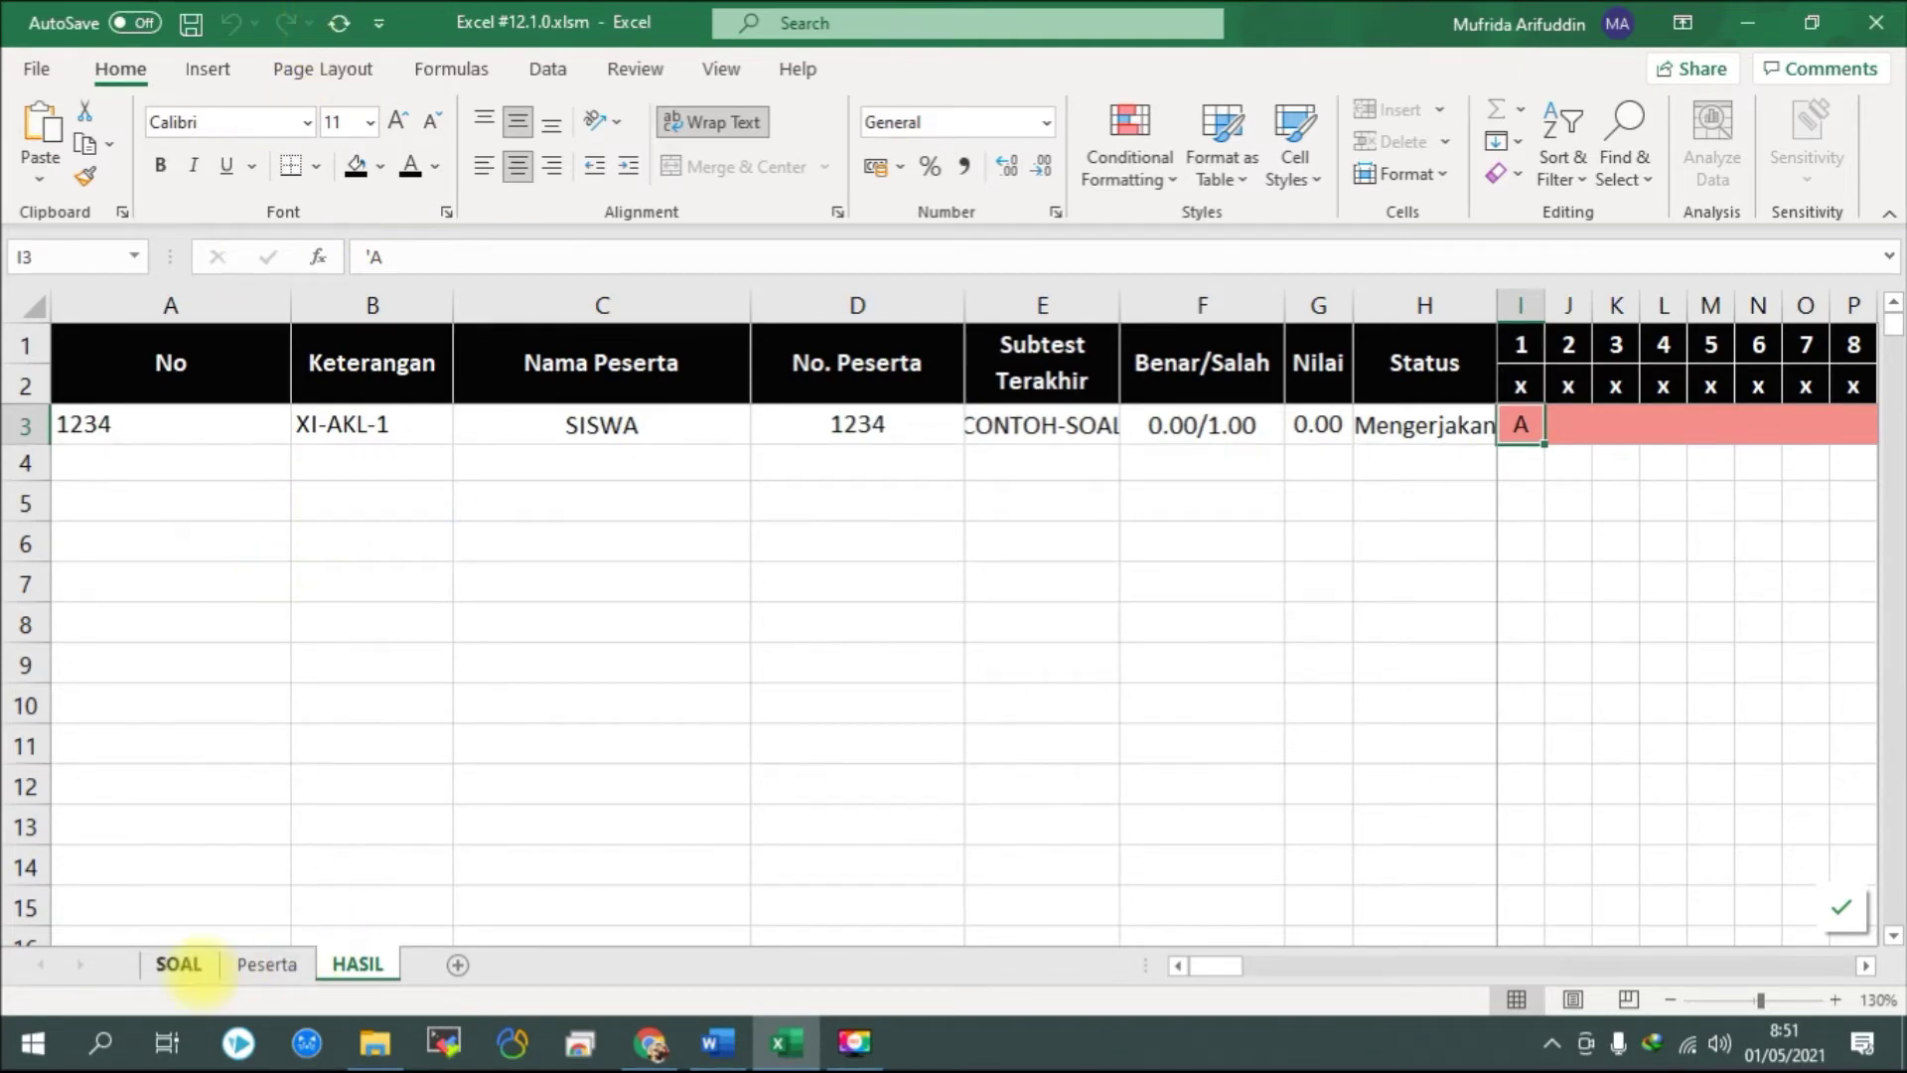
pyautogui.click(178, 964)
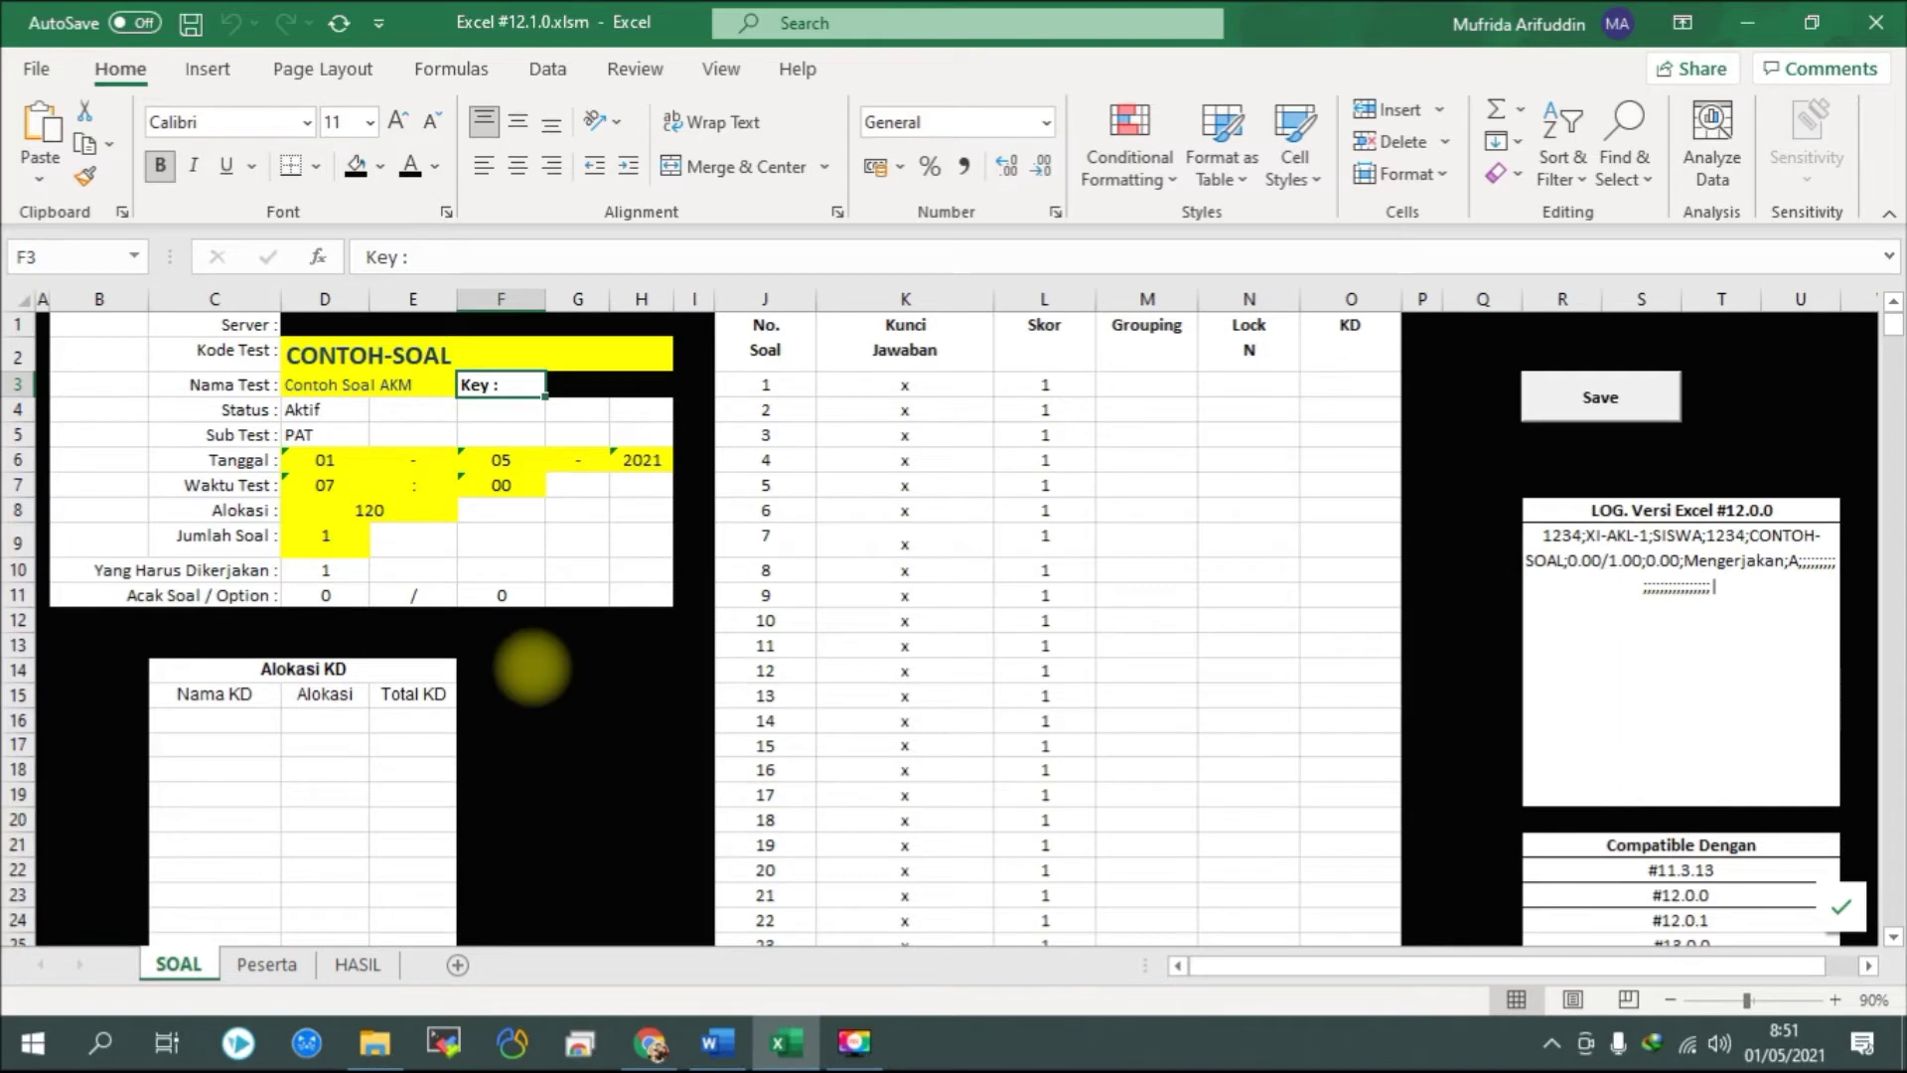
pyautogui.hotkey('alt', 'Tab')
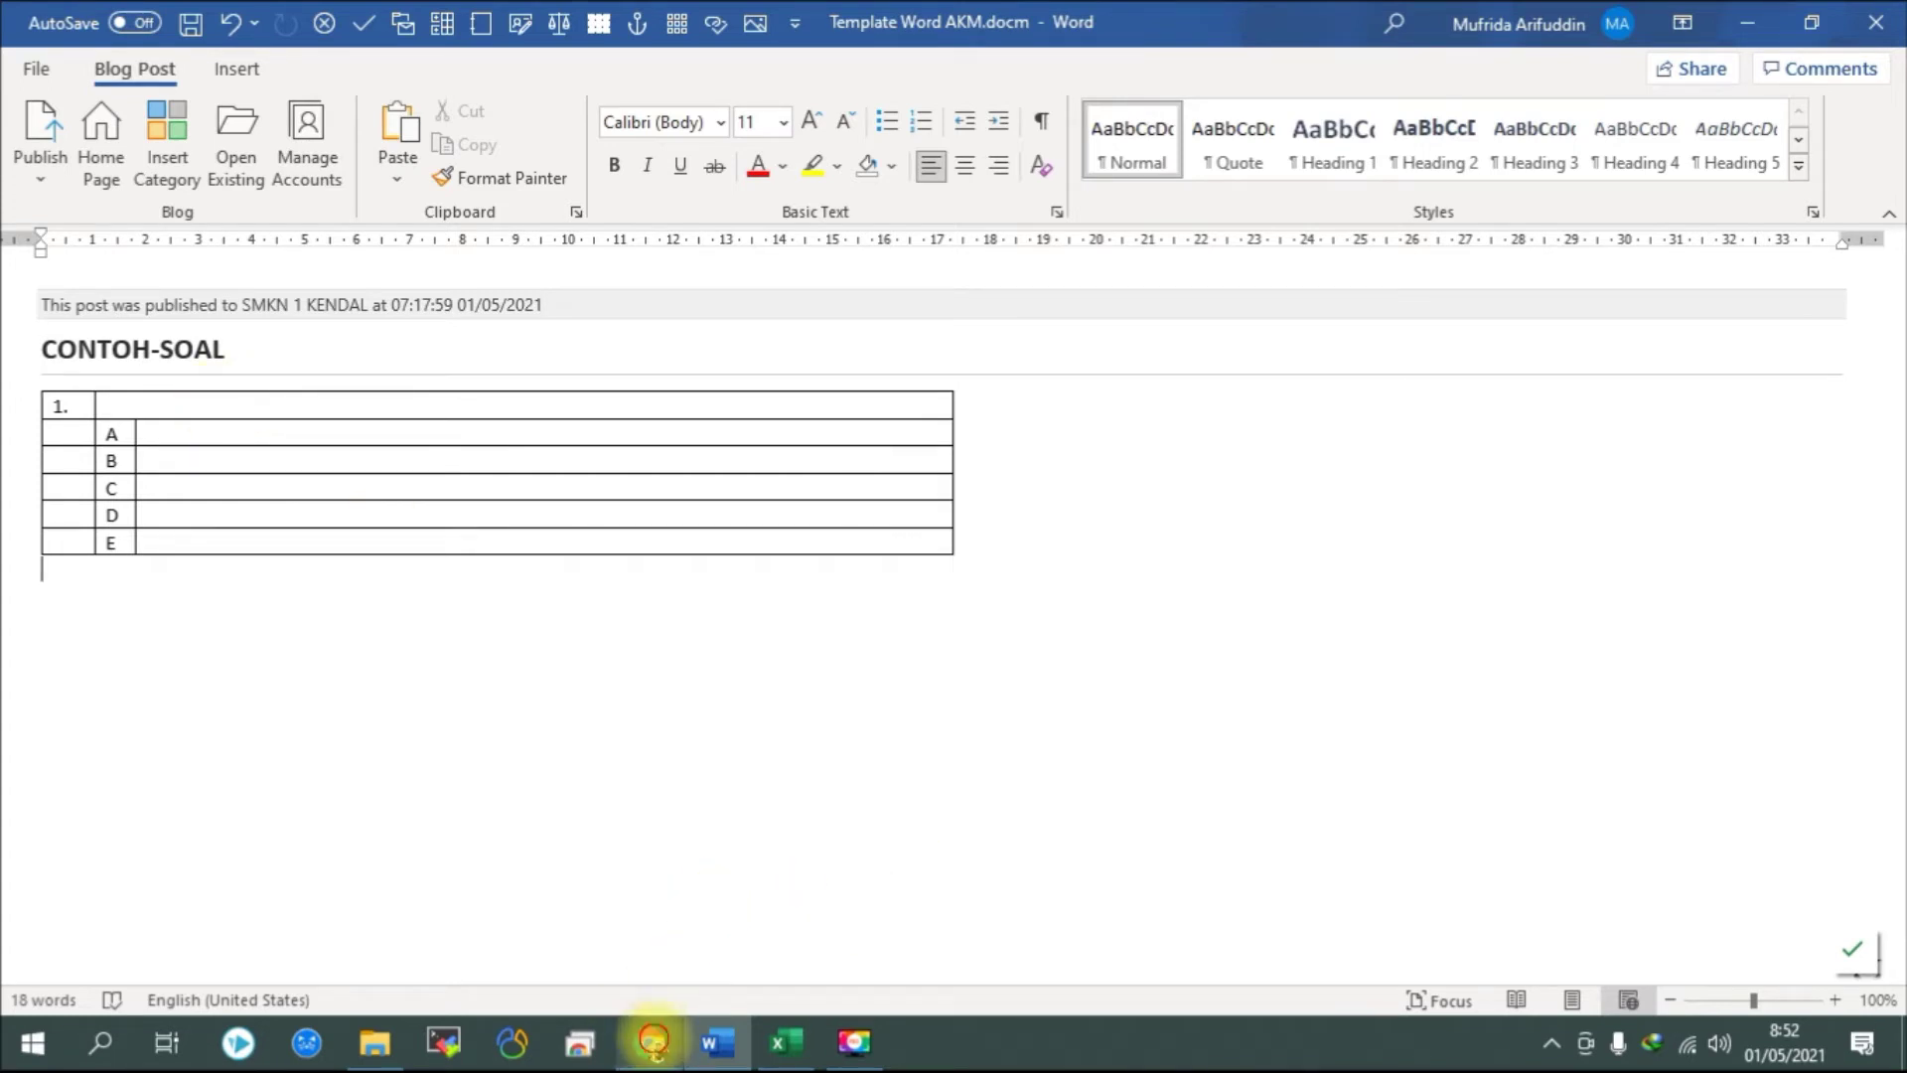
# Tick off Informasi, Waktu, Kunci, Data Peserta and the Mekanisme Pembuatan Soal heading.
pyautogui.click(650, 1041)
pyautogui.scroll(-2, 730, 472)
pyautogui.scroll(2, 725, 502)
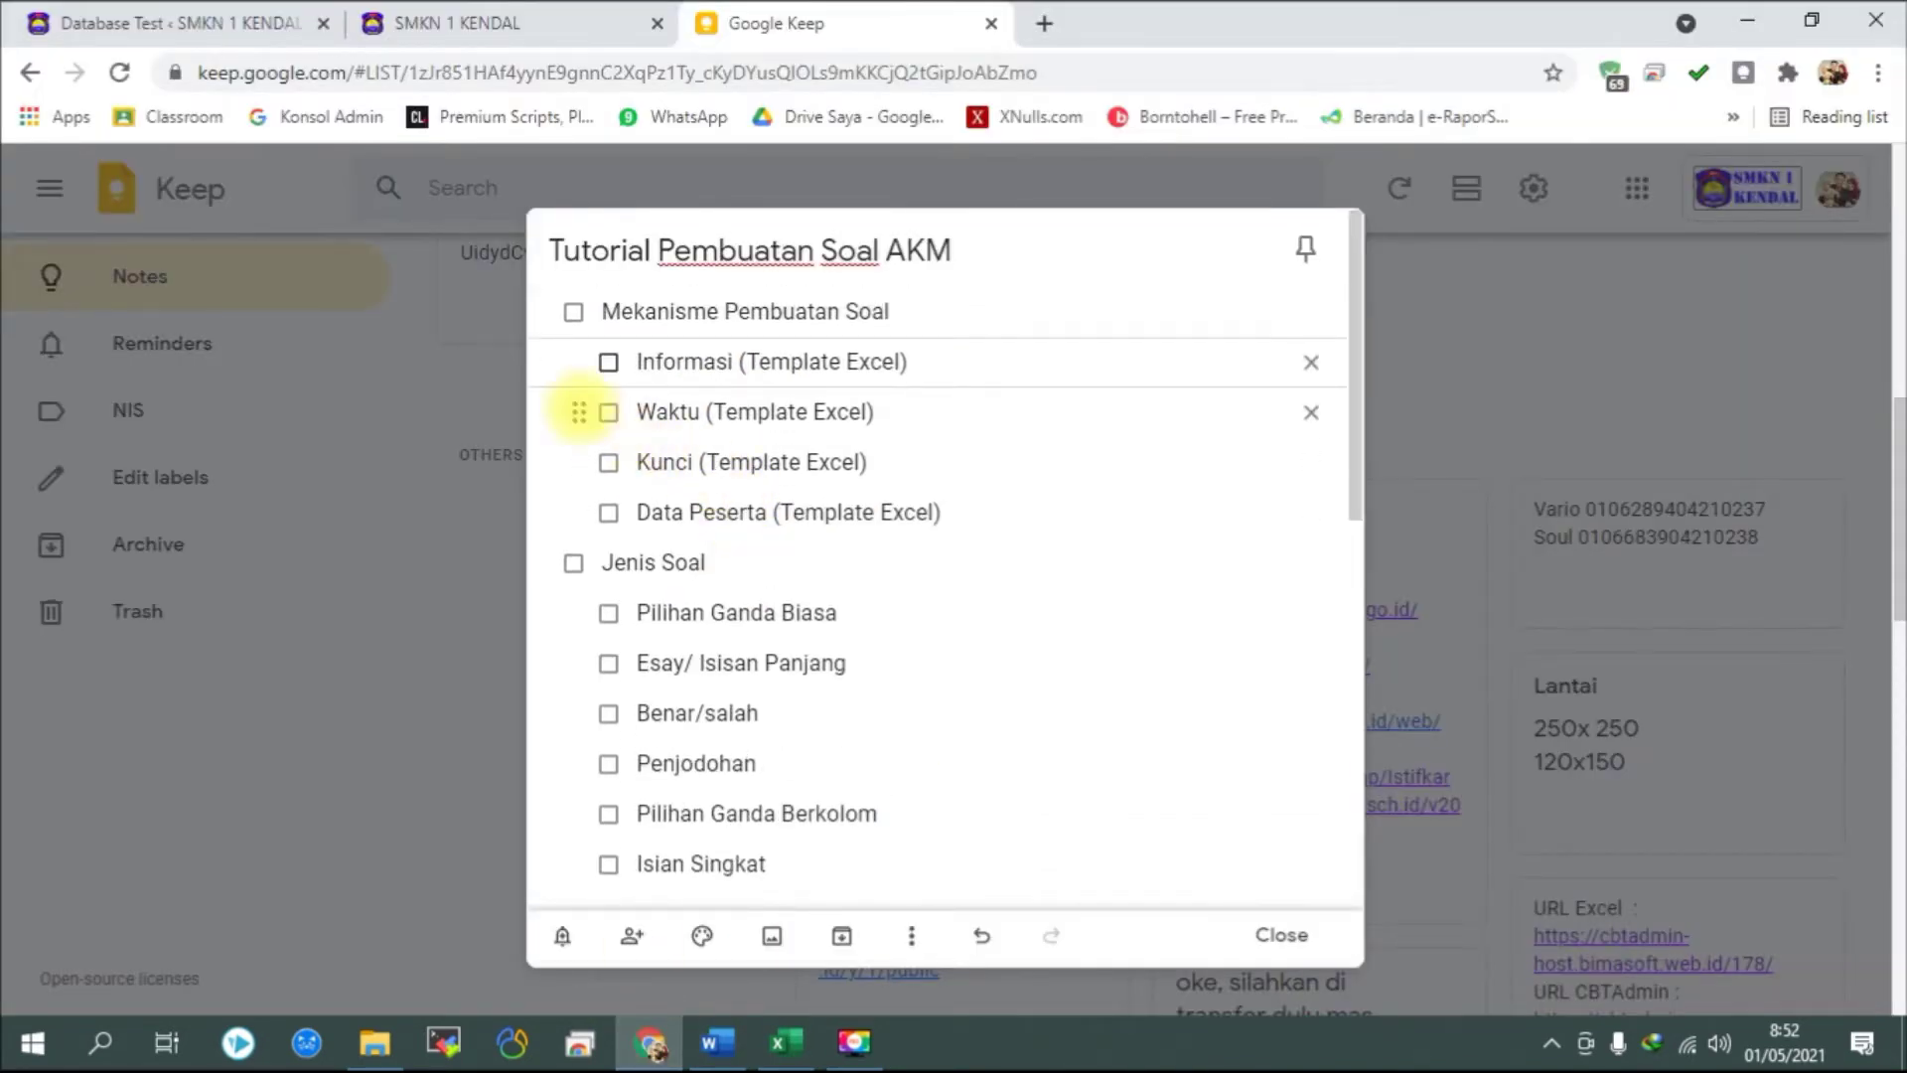
pyautogui.click(609, 361)
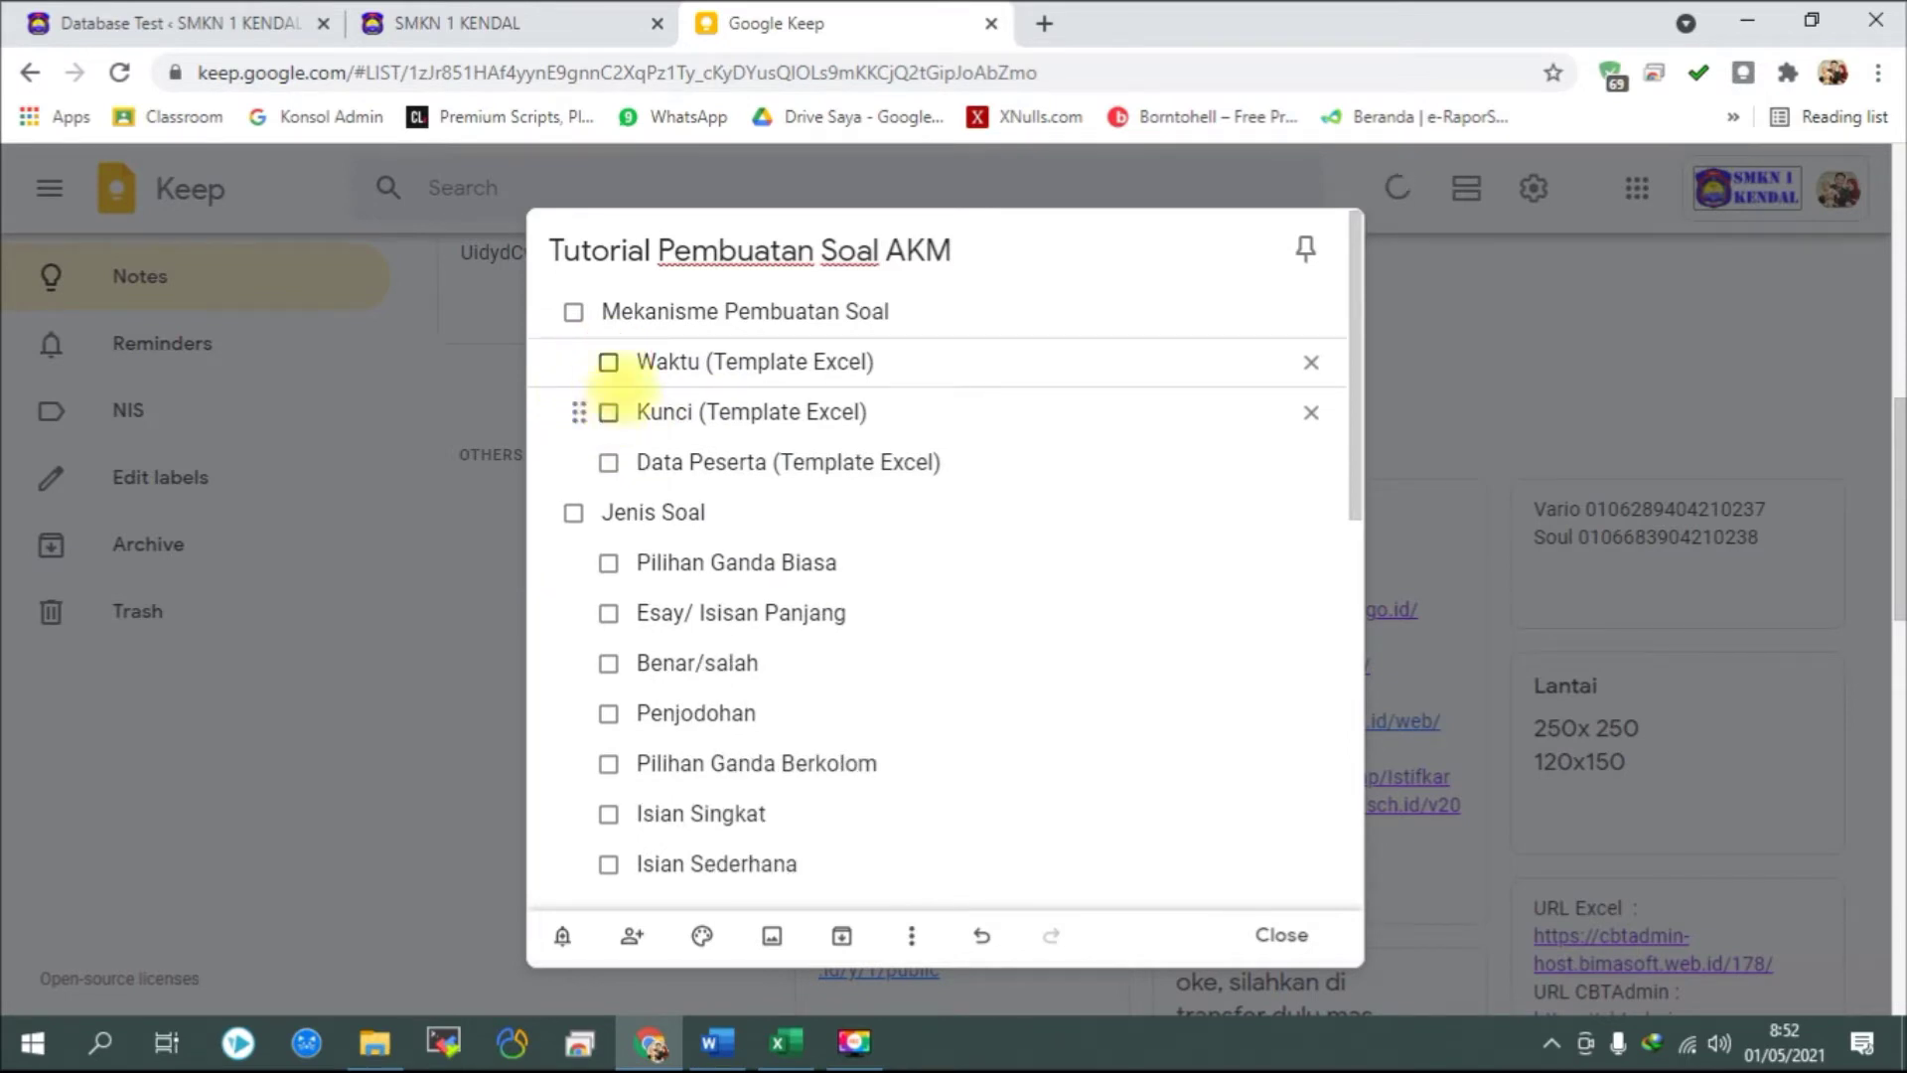
pyautogui.click(609, 361)
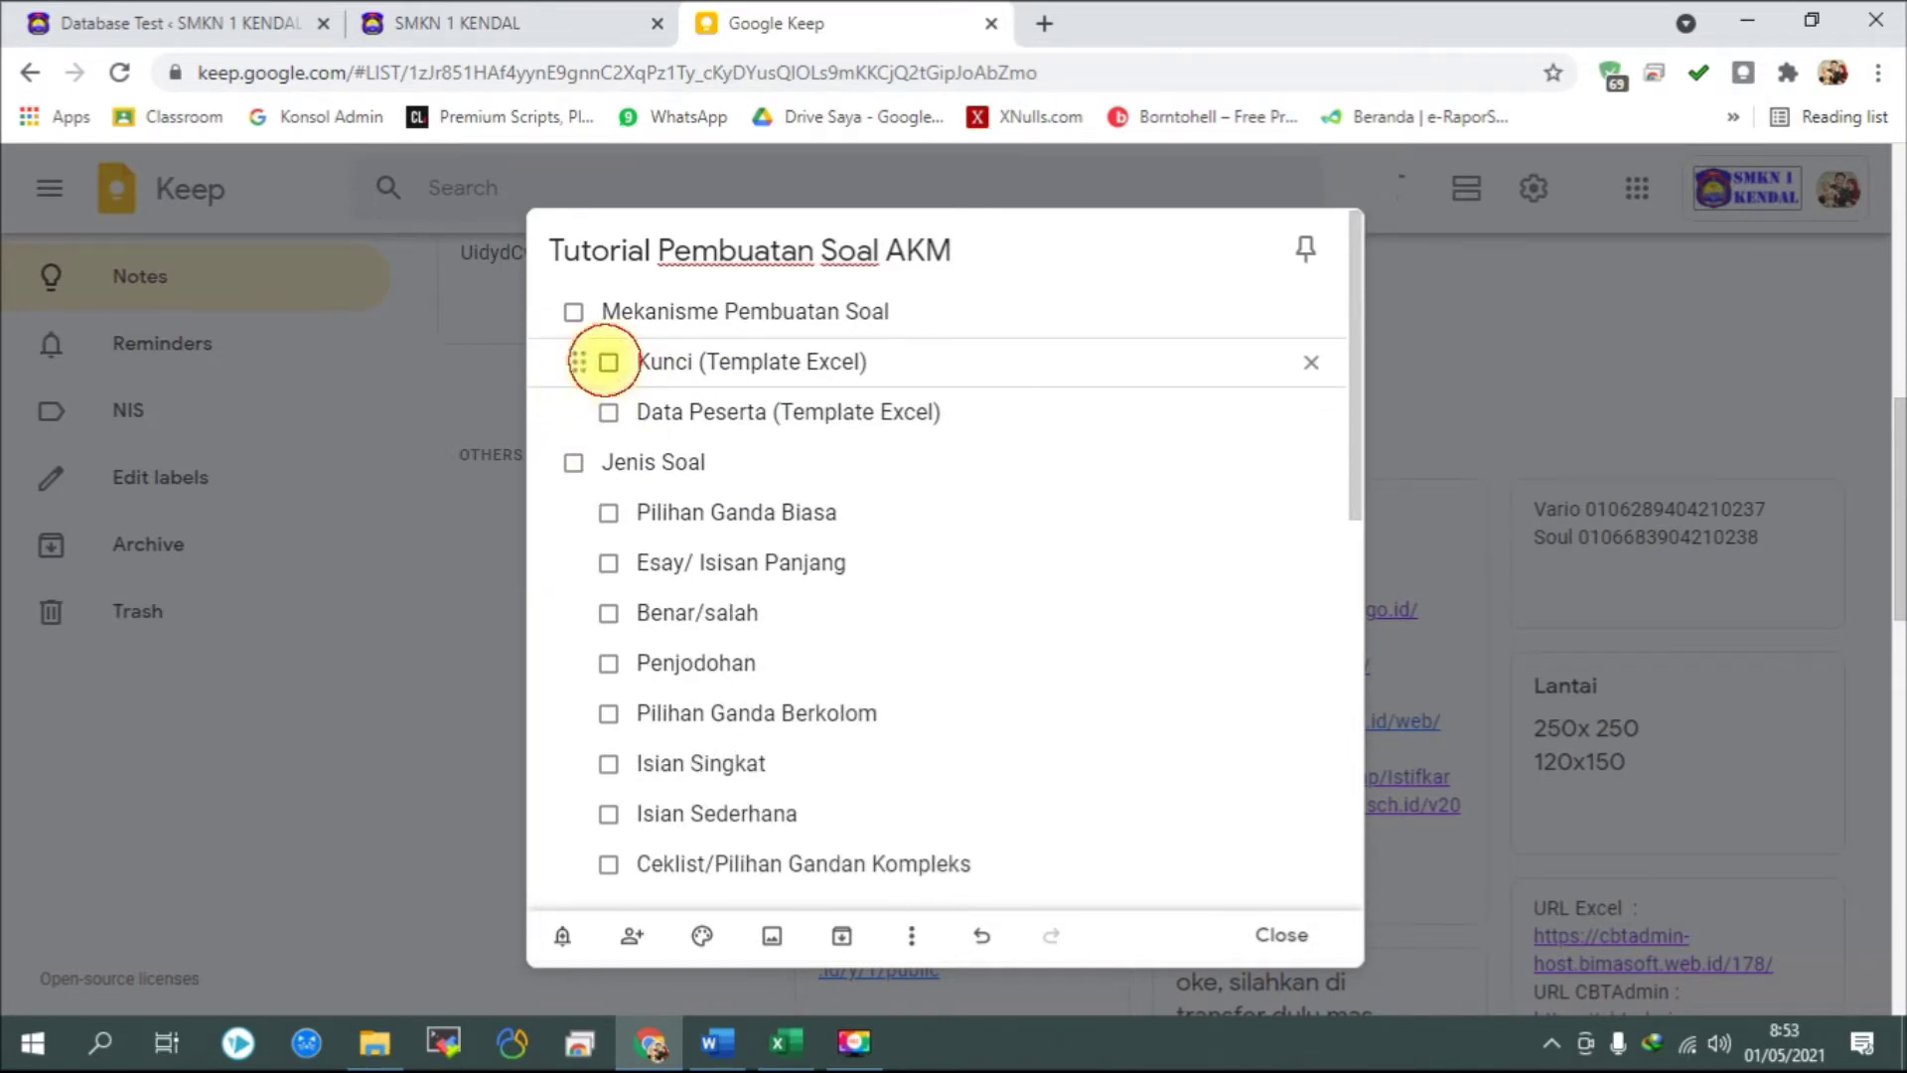
pyautogui.click(608, 362)
pyautogui.click(608, 361)
pyautogui.click(573, 311)
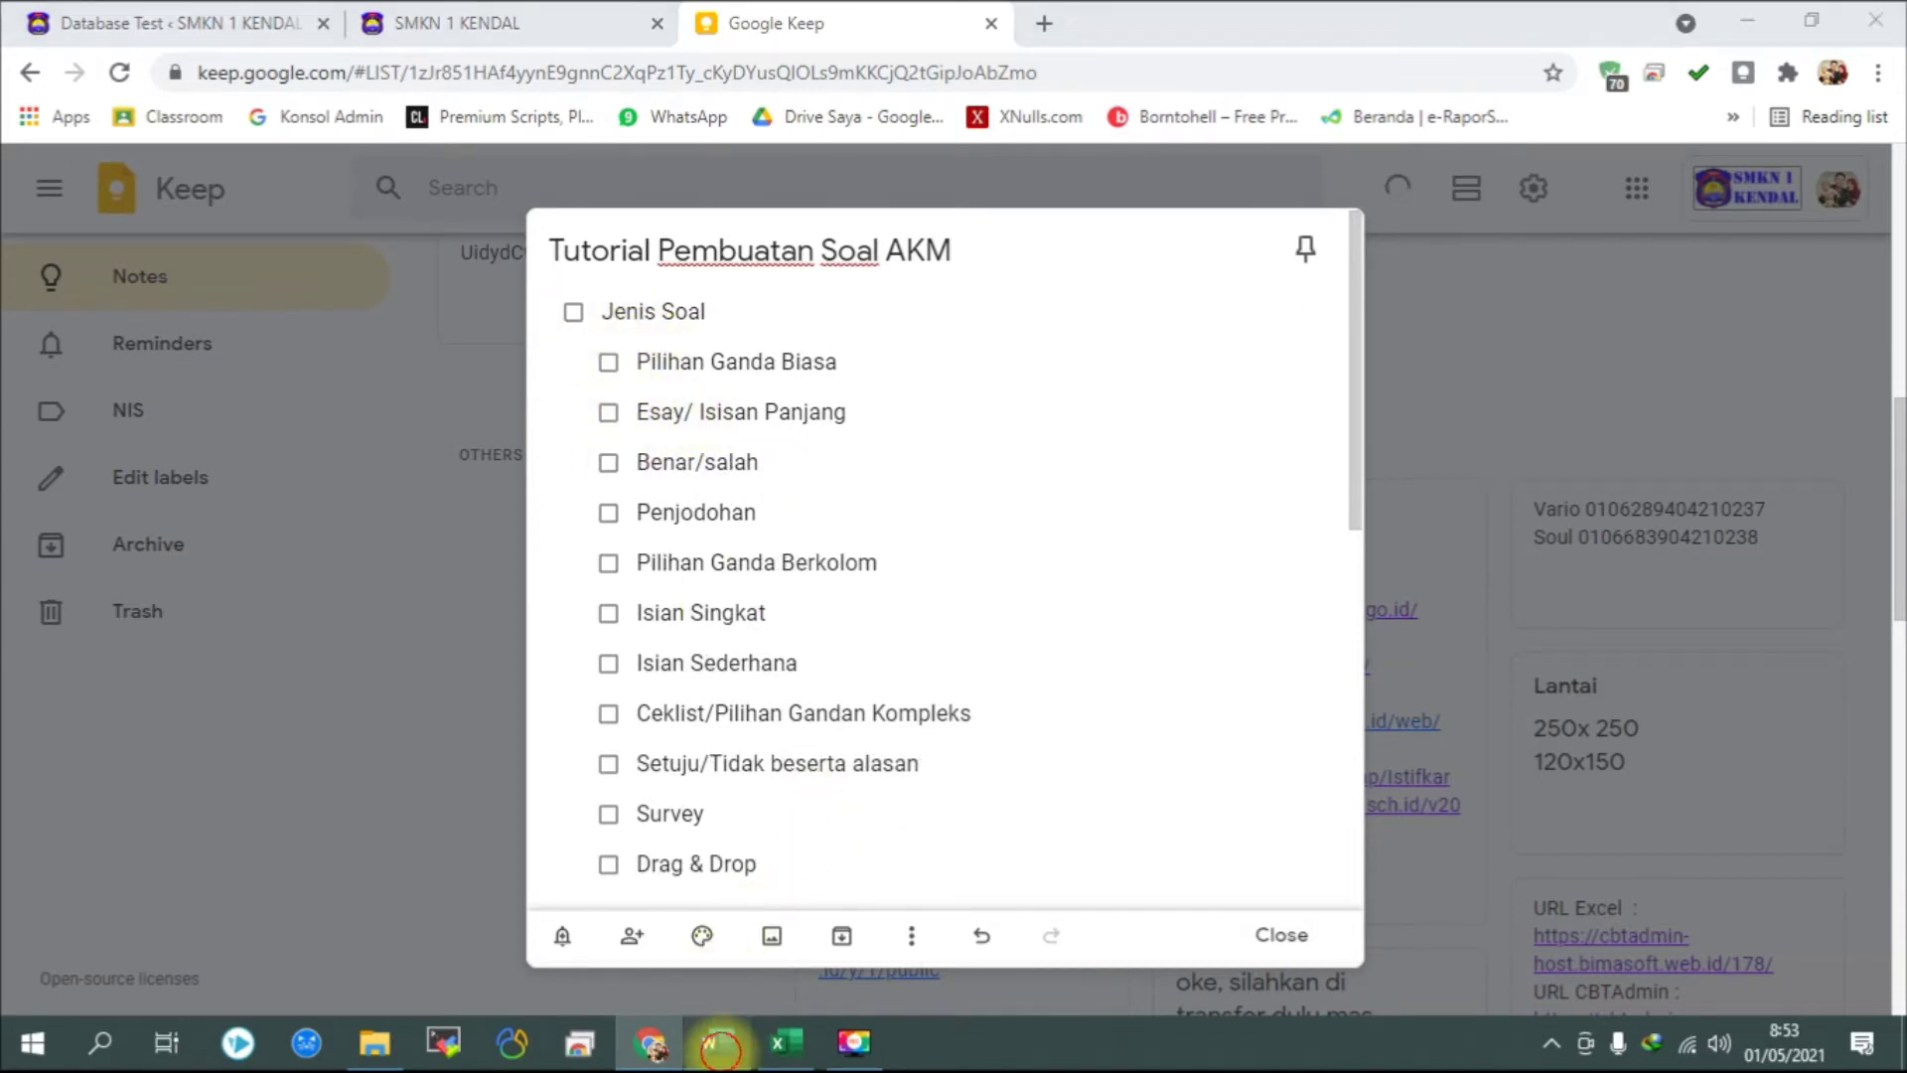
pyautogui.click(716, 1041)
# Write the question 'Contuh soal pilihan ganda biasa' and enter 'Pilihan' in option A.
pyautogui.click(156, 403)
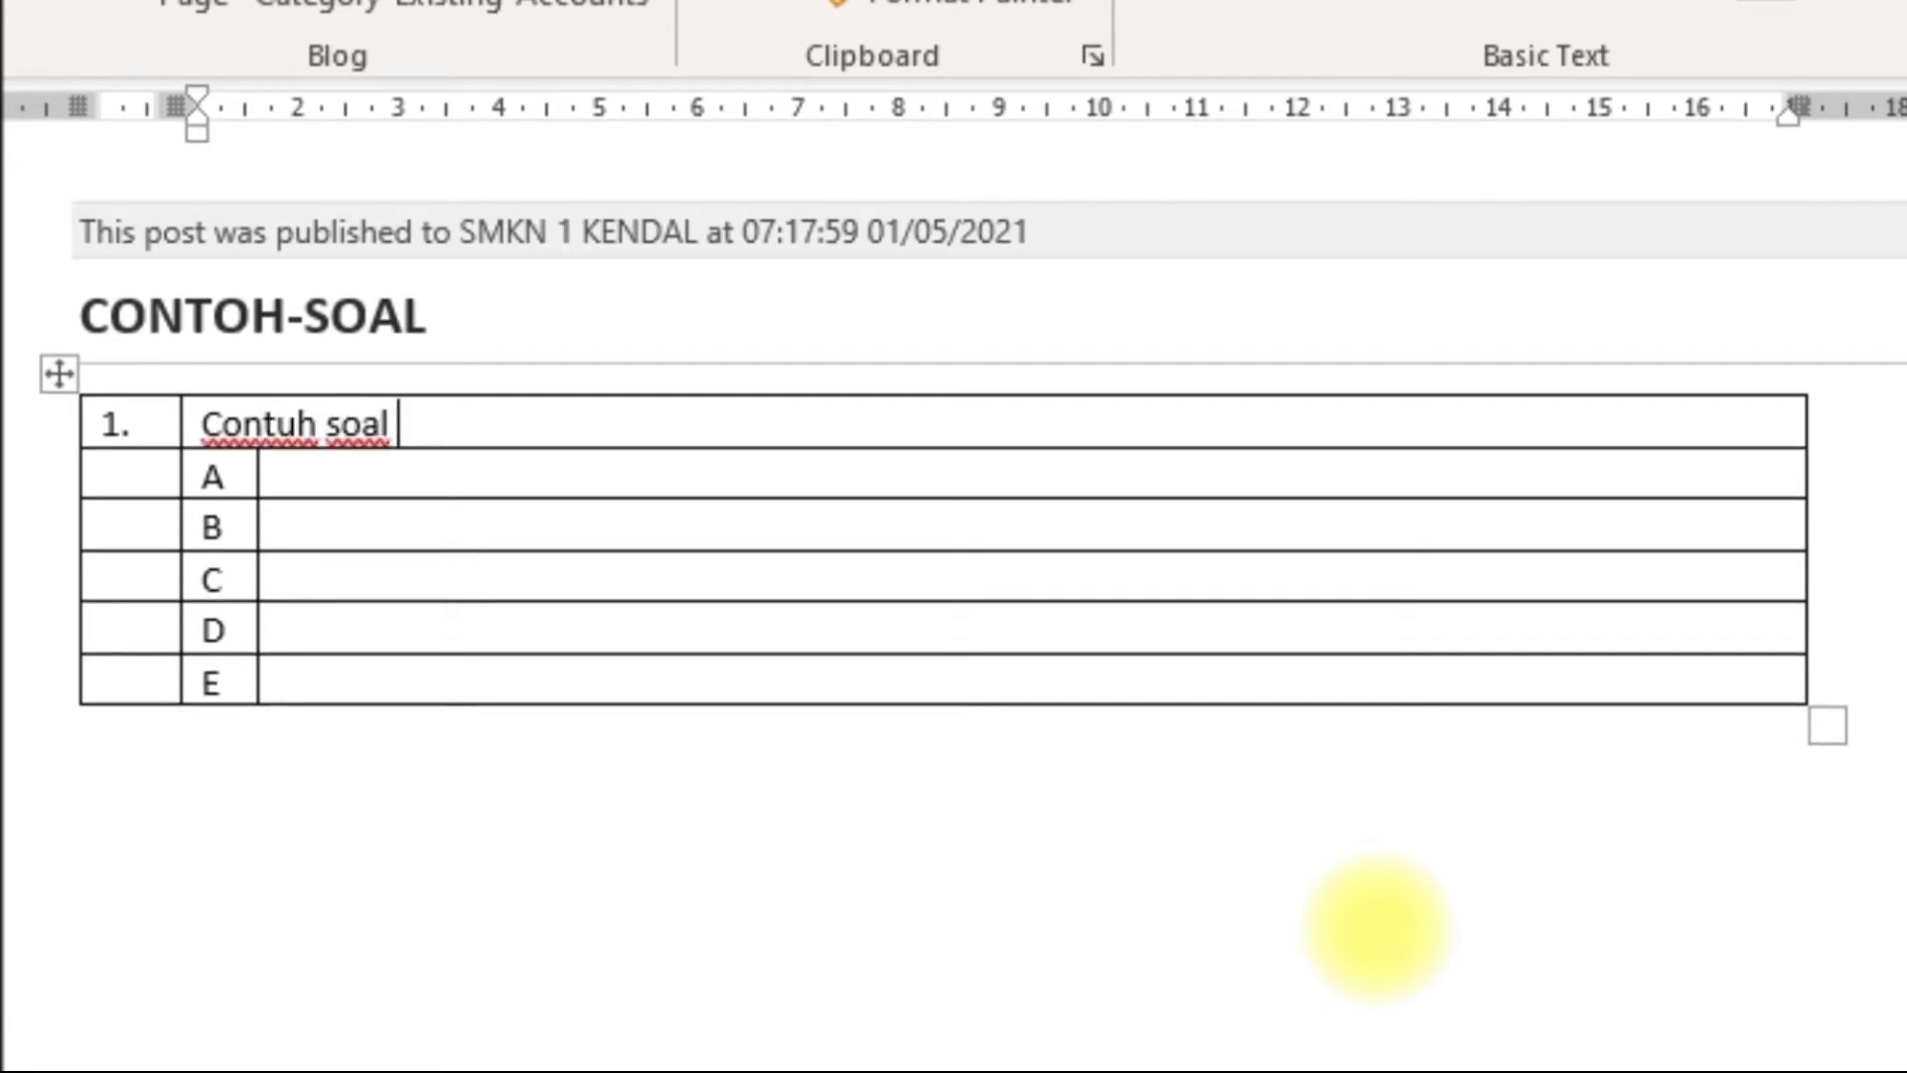
pyautogui.write('soal pilihan ')
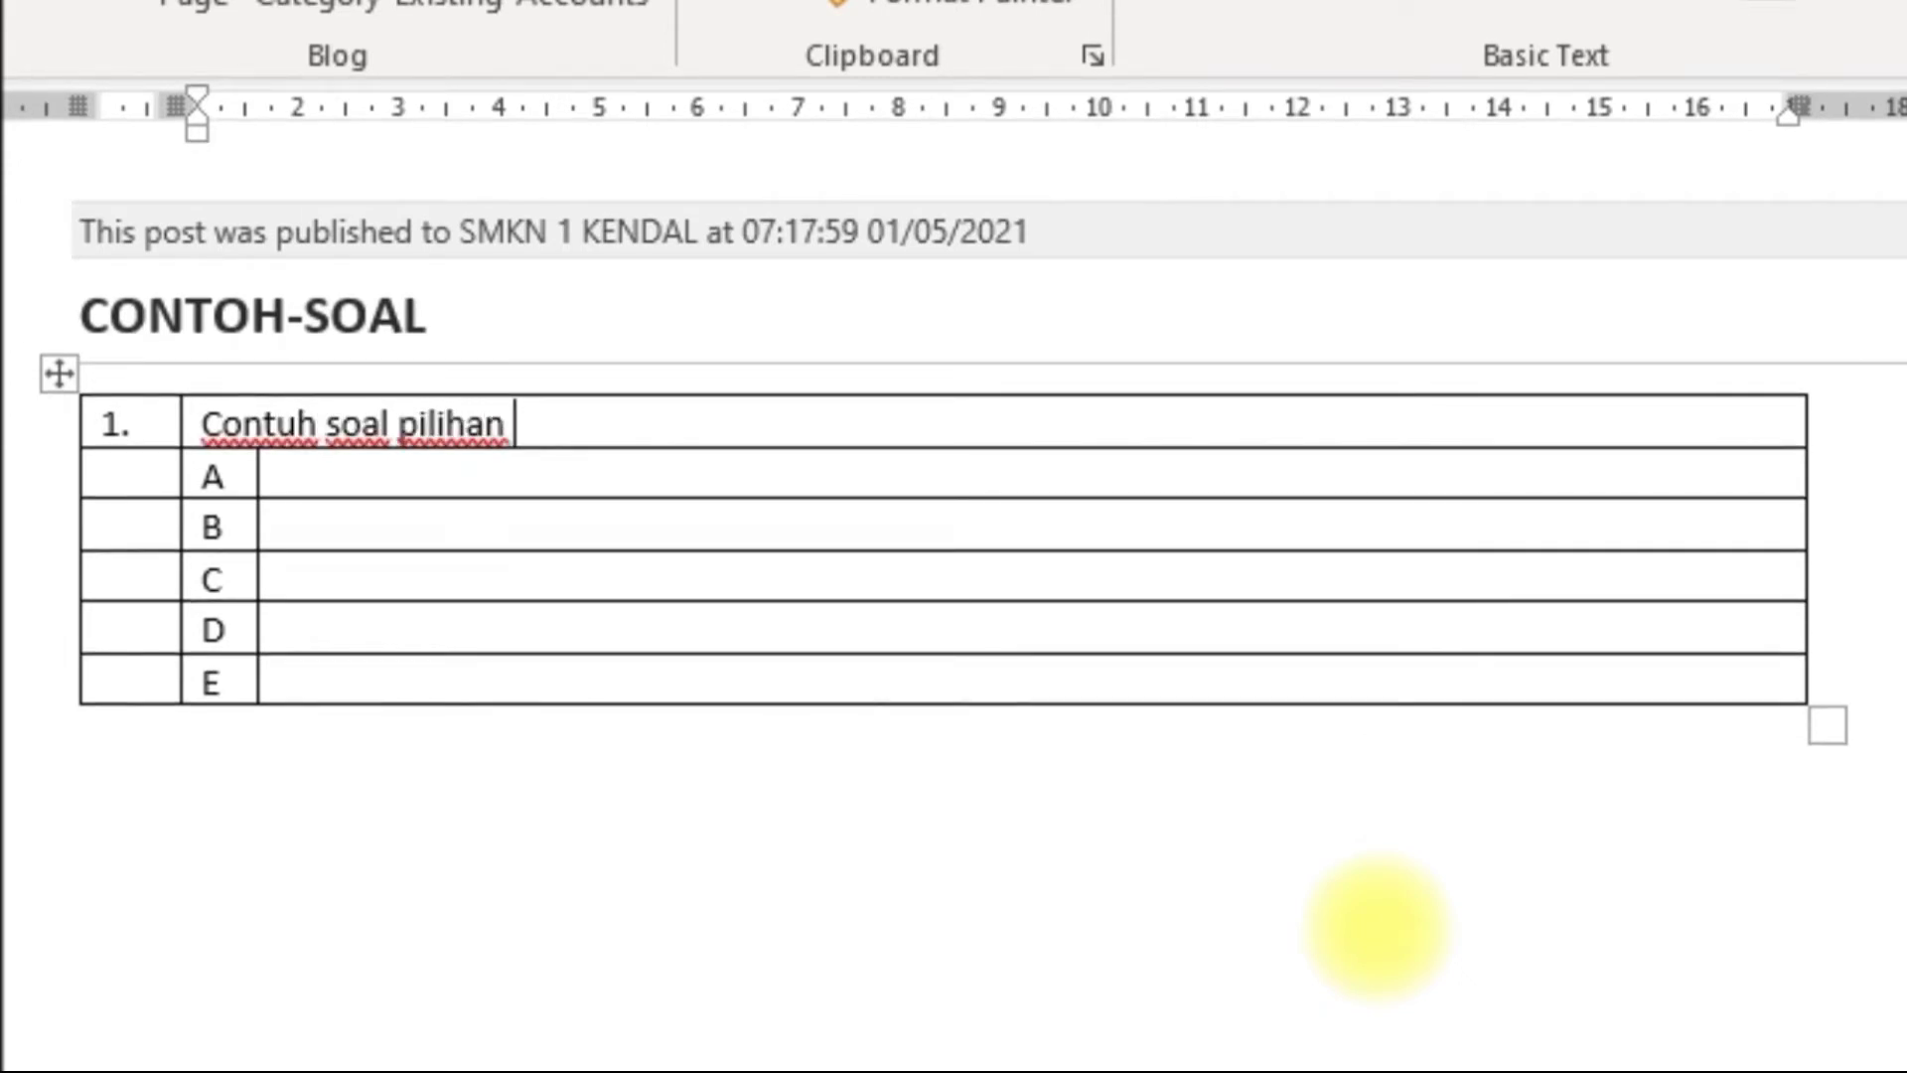
pyautogui.write('ganda biasa')
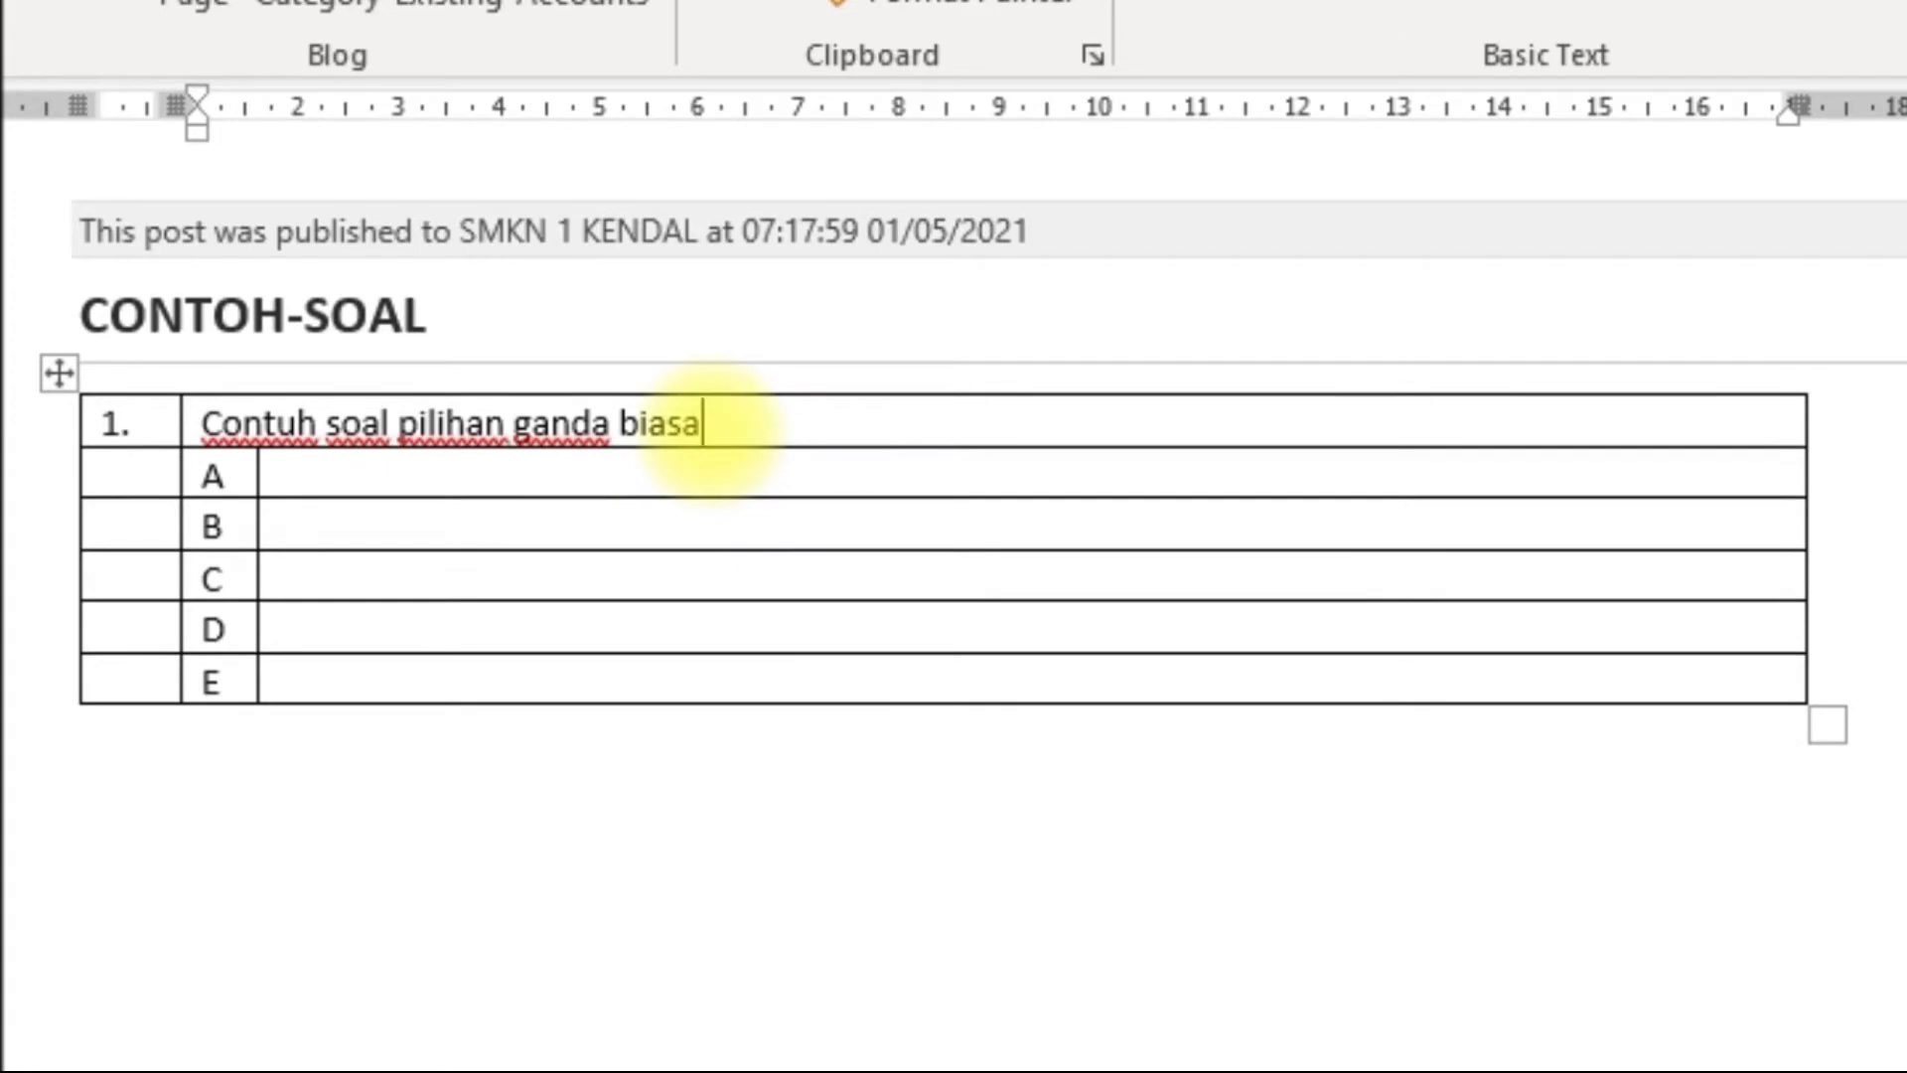
pyautogui.click(283, 479)
pyautogui.write('Pilihan A')
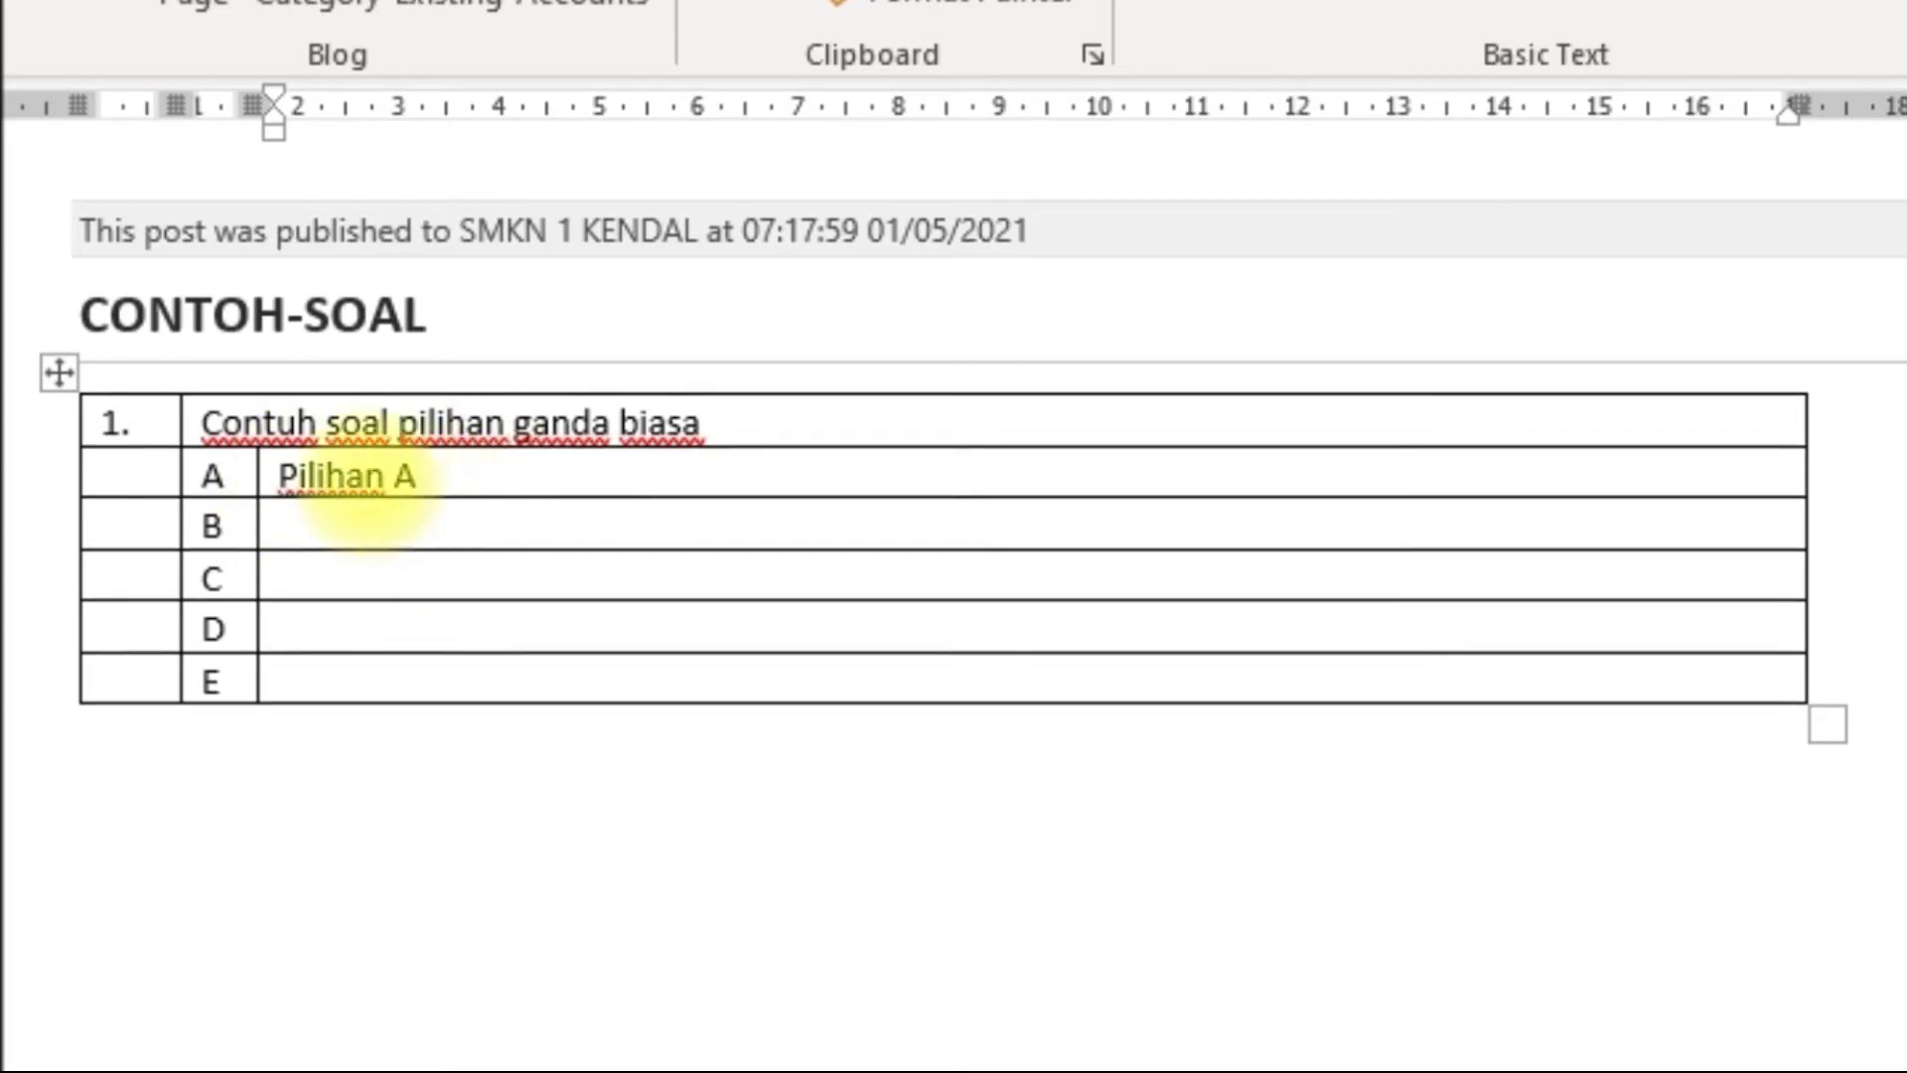
pyautogui.moveTo(361, 467); pyautogui.dragTo(302, 472)
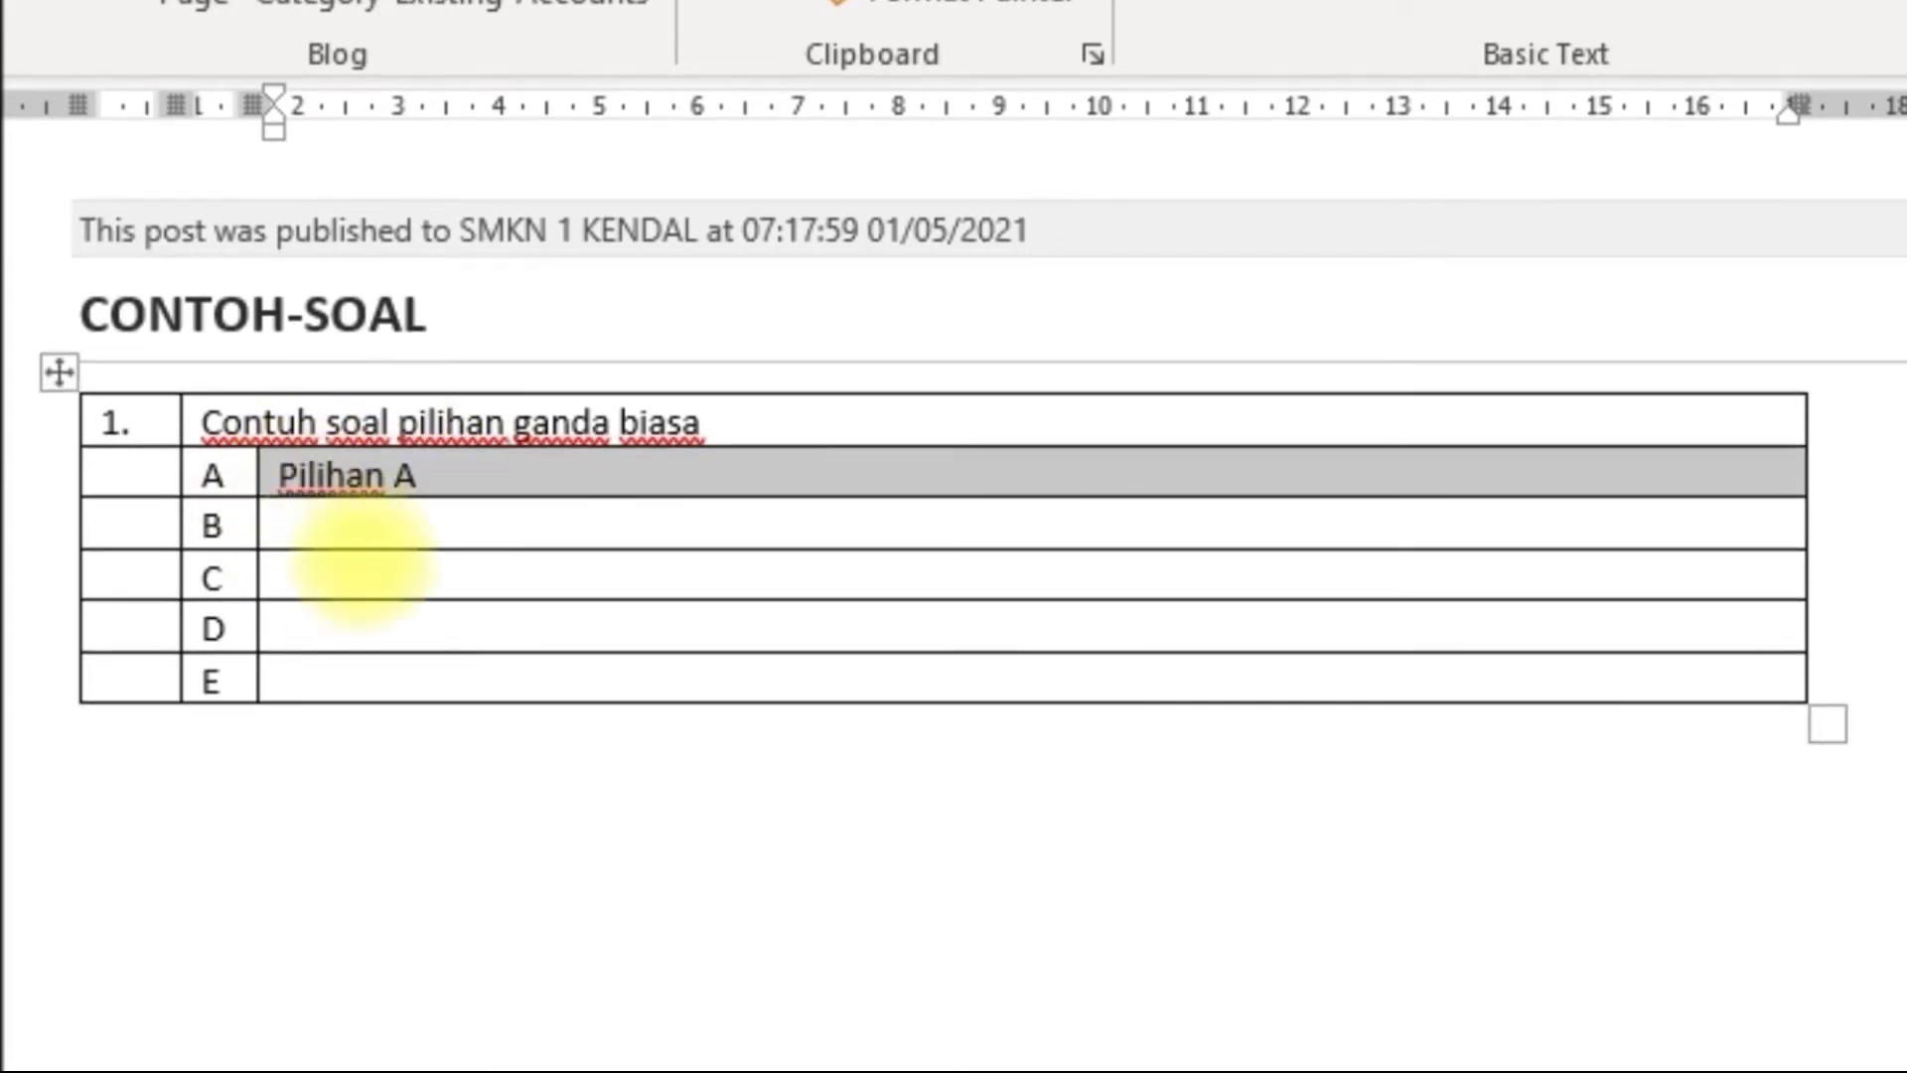
# Copy 'Pilihan' from option A and paste it into options B, C and D.
pyautogui.click(387, 518)
pyautogui.click(387, 476)
pyautogui.hotkey('shift', 'Left')
pyautogui.hotkey('shift', 'Left')
pyautogui.hotkey('shift', 'Left')
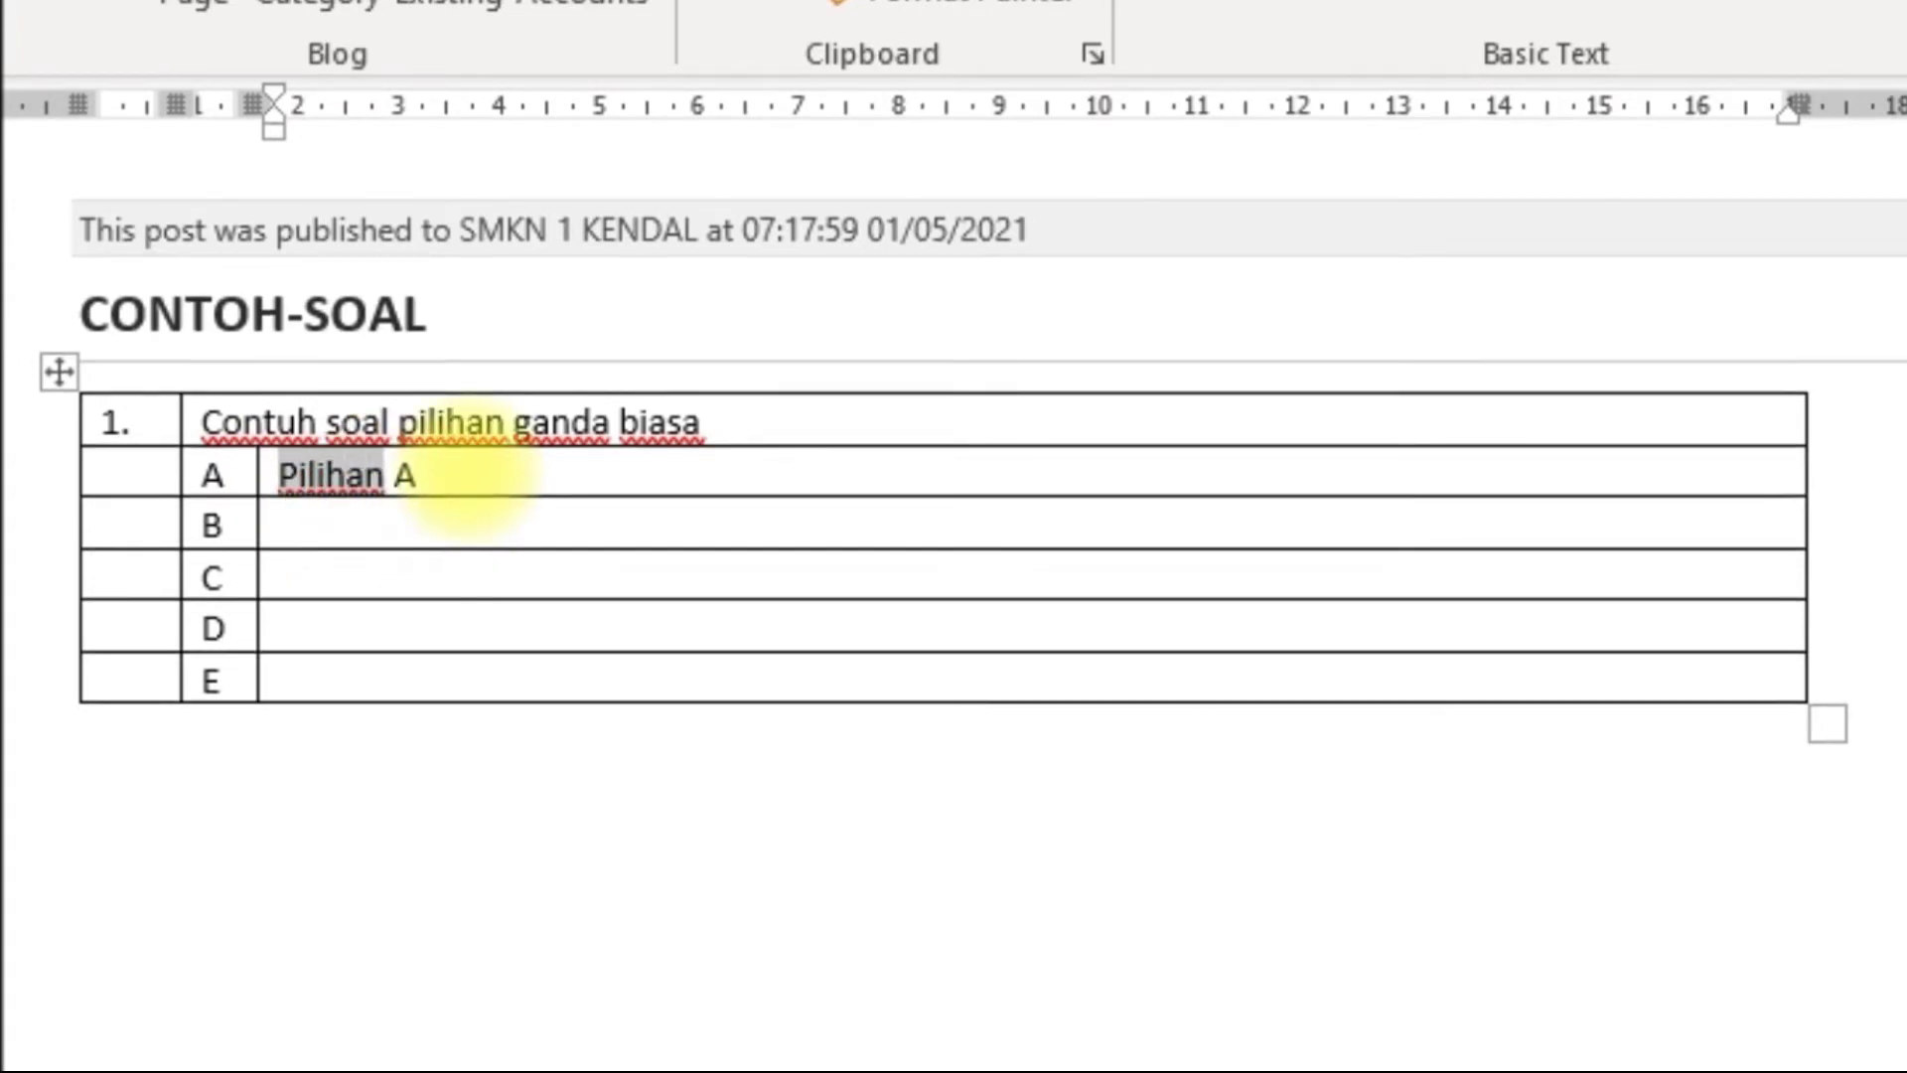
pyautogui.click(404, 526)
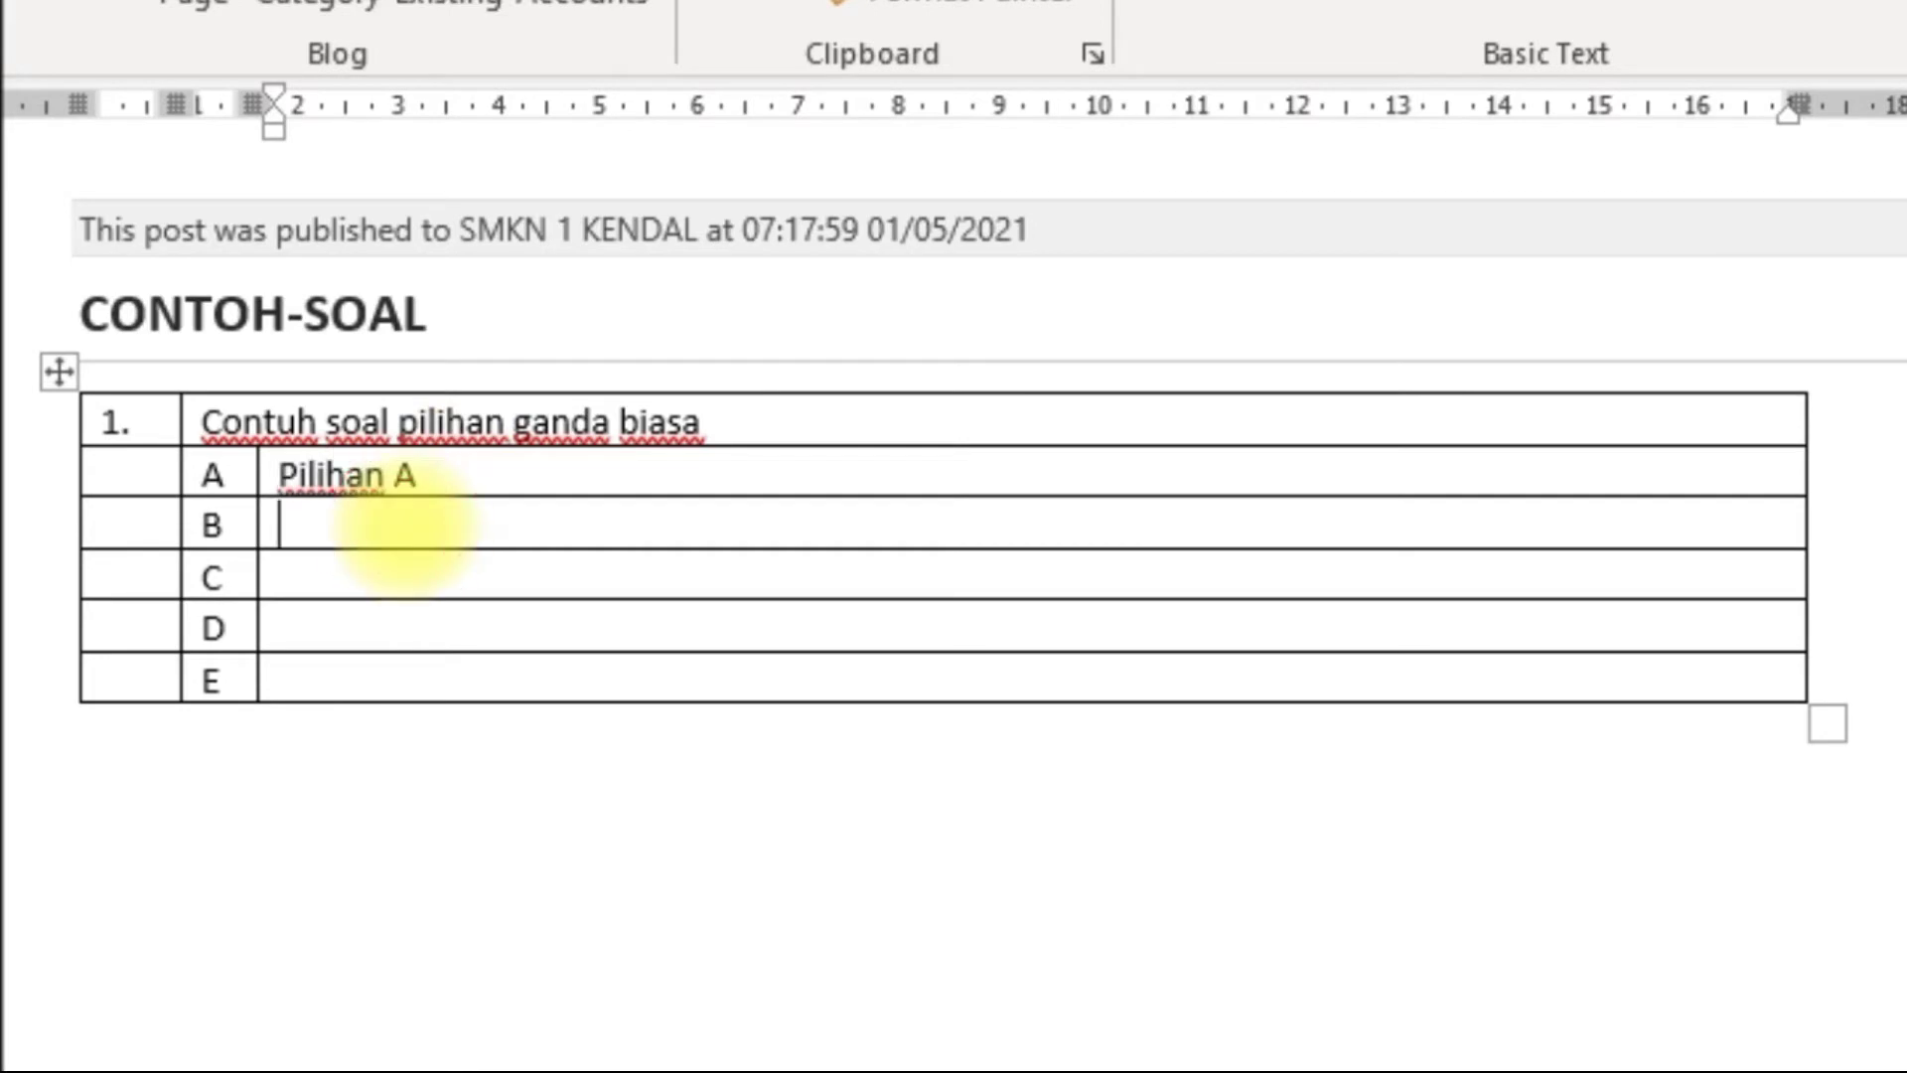
pyautogui.write('Pilihan')
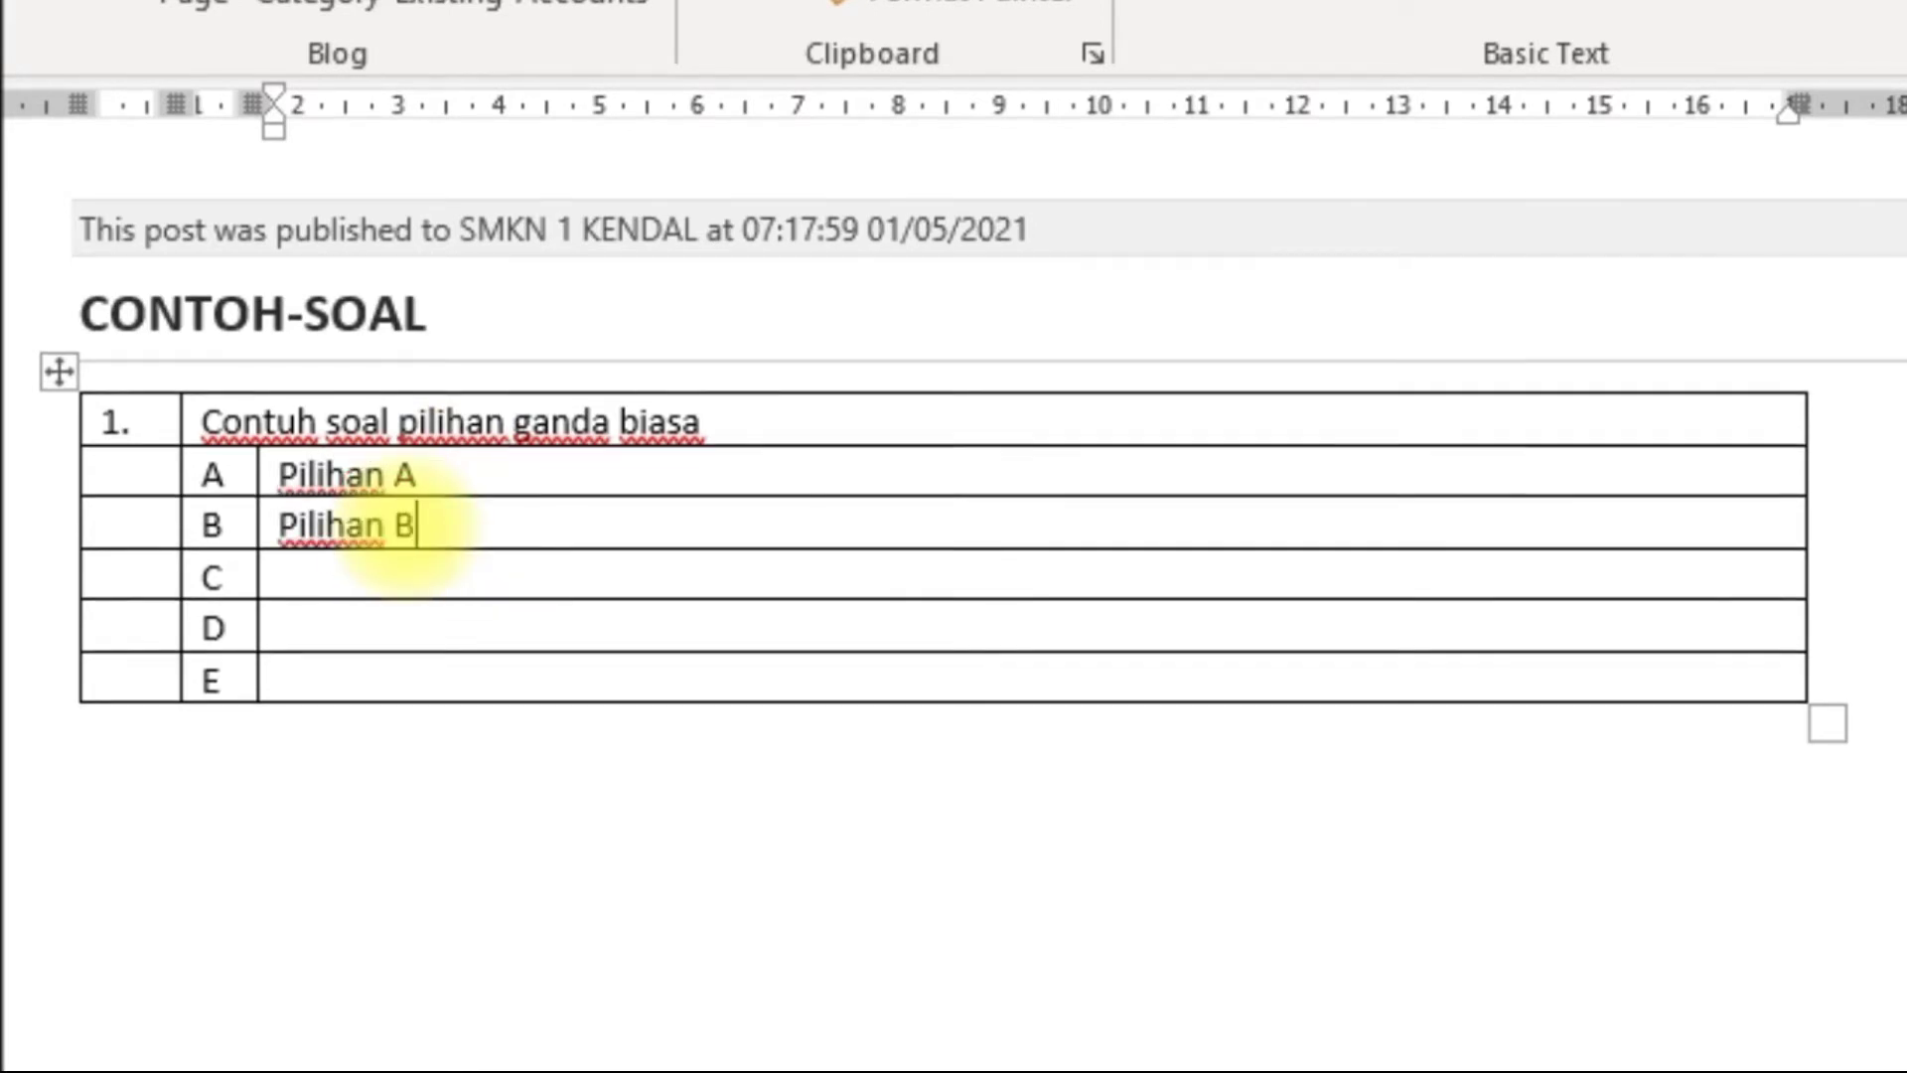
pyautogui.click(581, 580)
pyautogui.write('Pilihan')
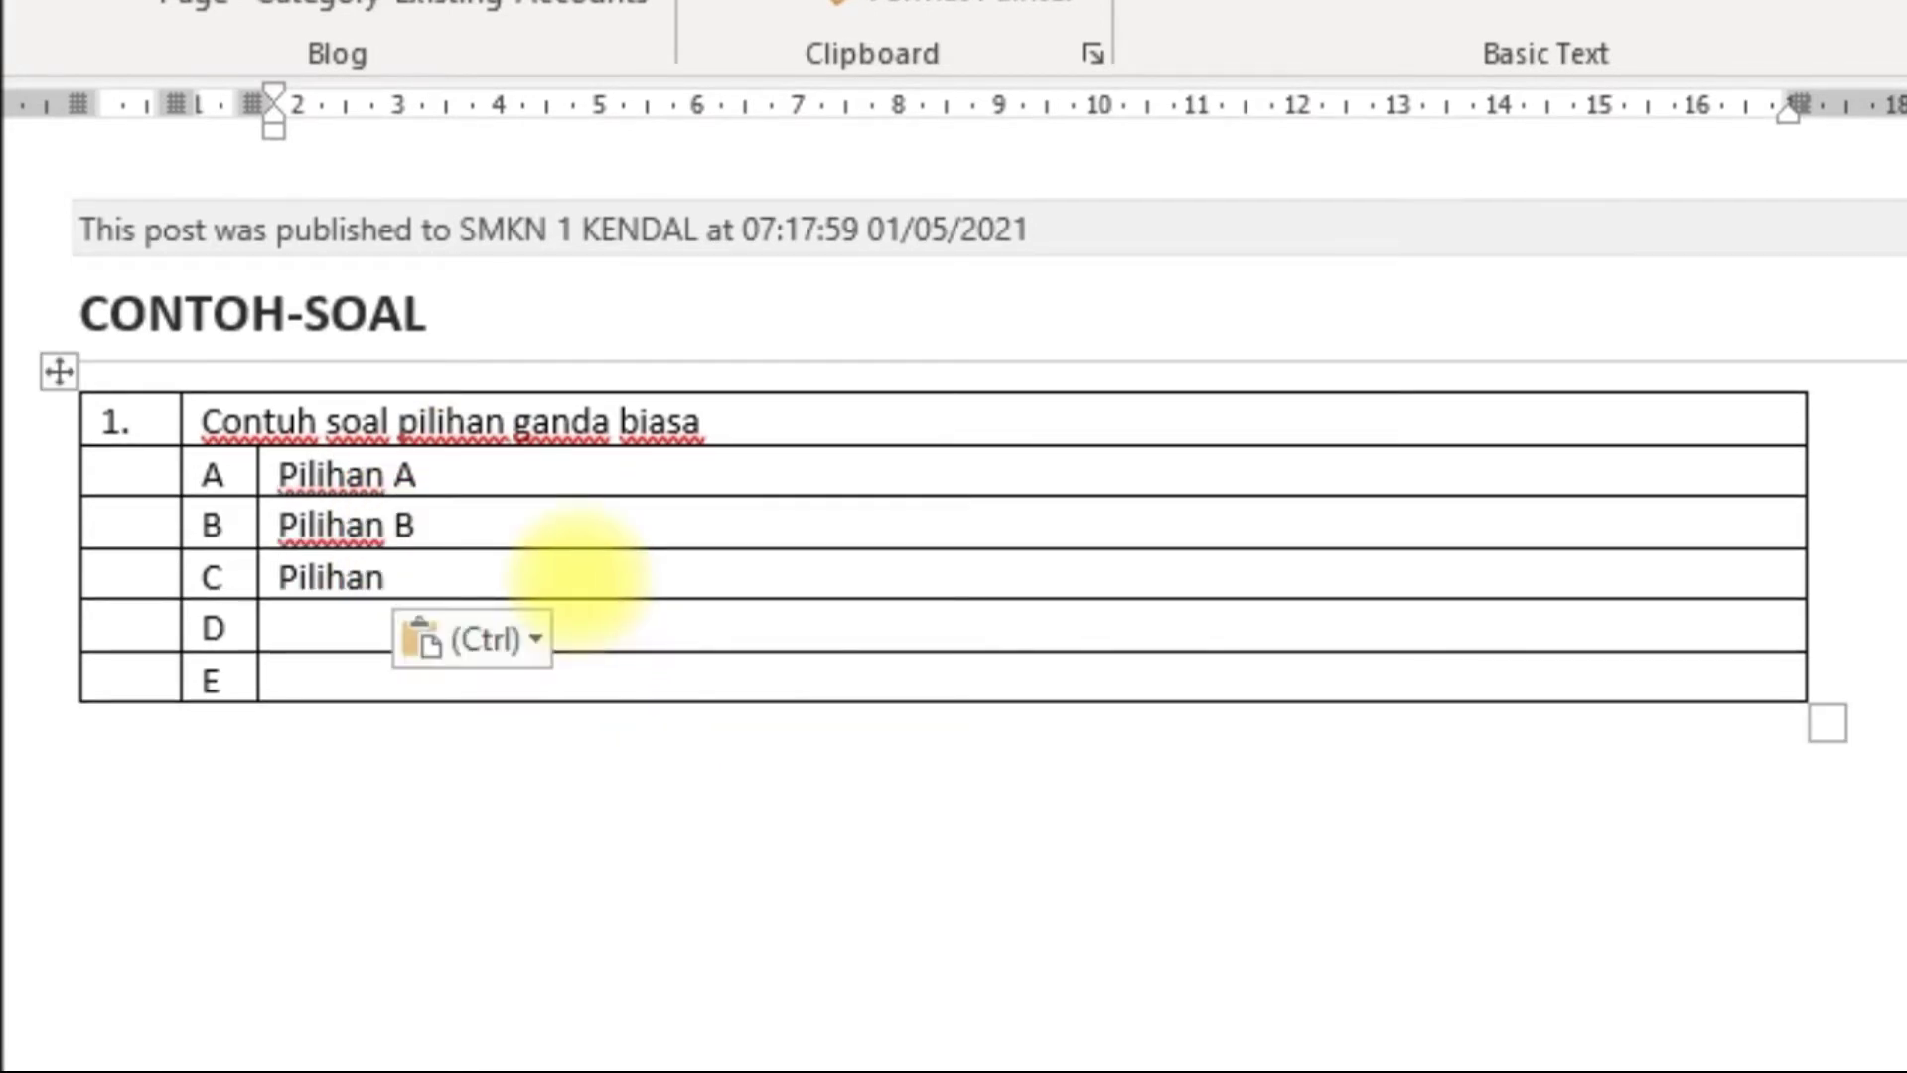
pyautogui.click(452, 630)
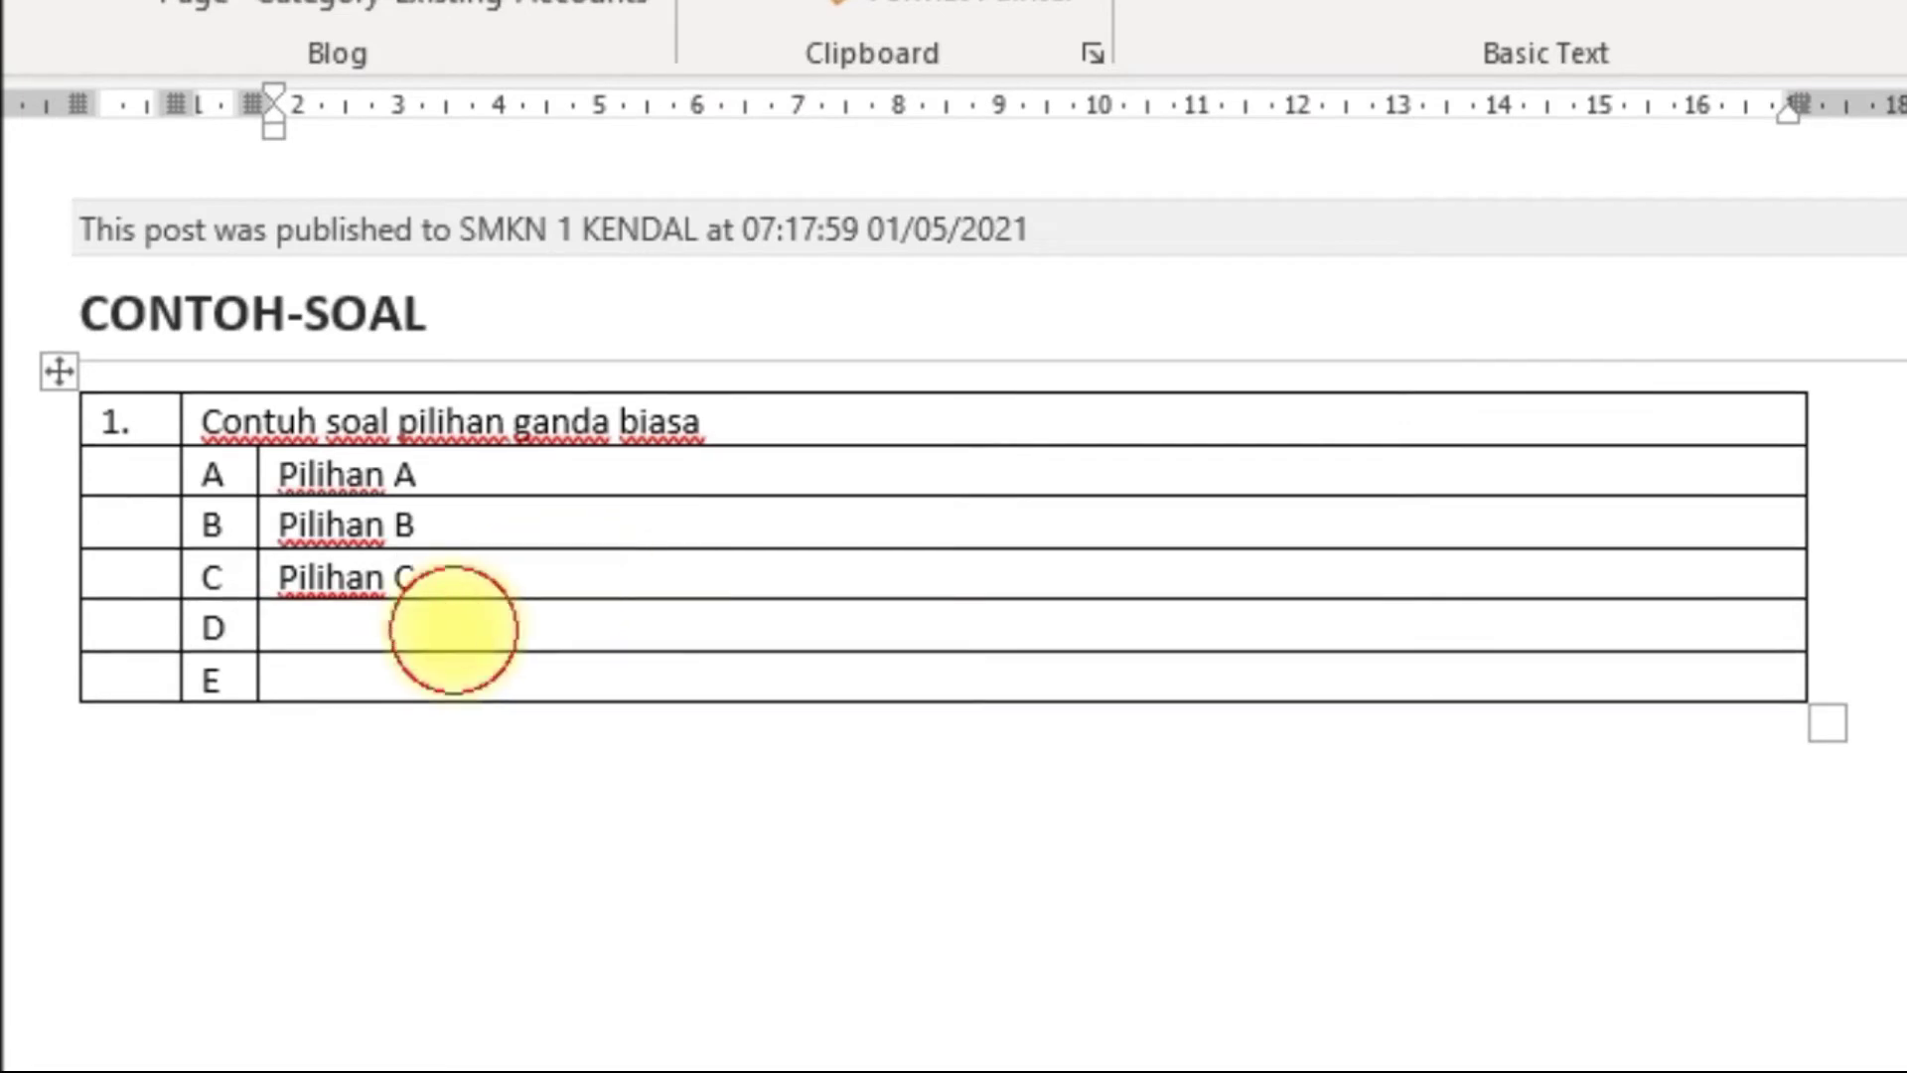
pyautogui.write('Pilihan')
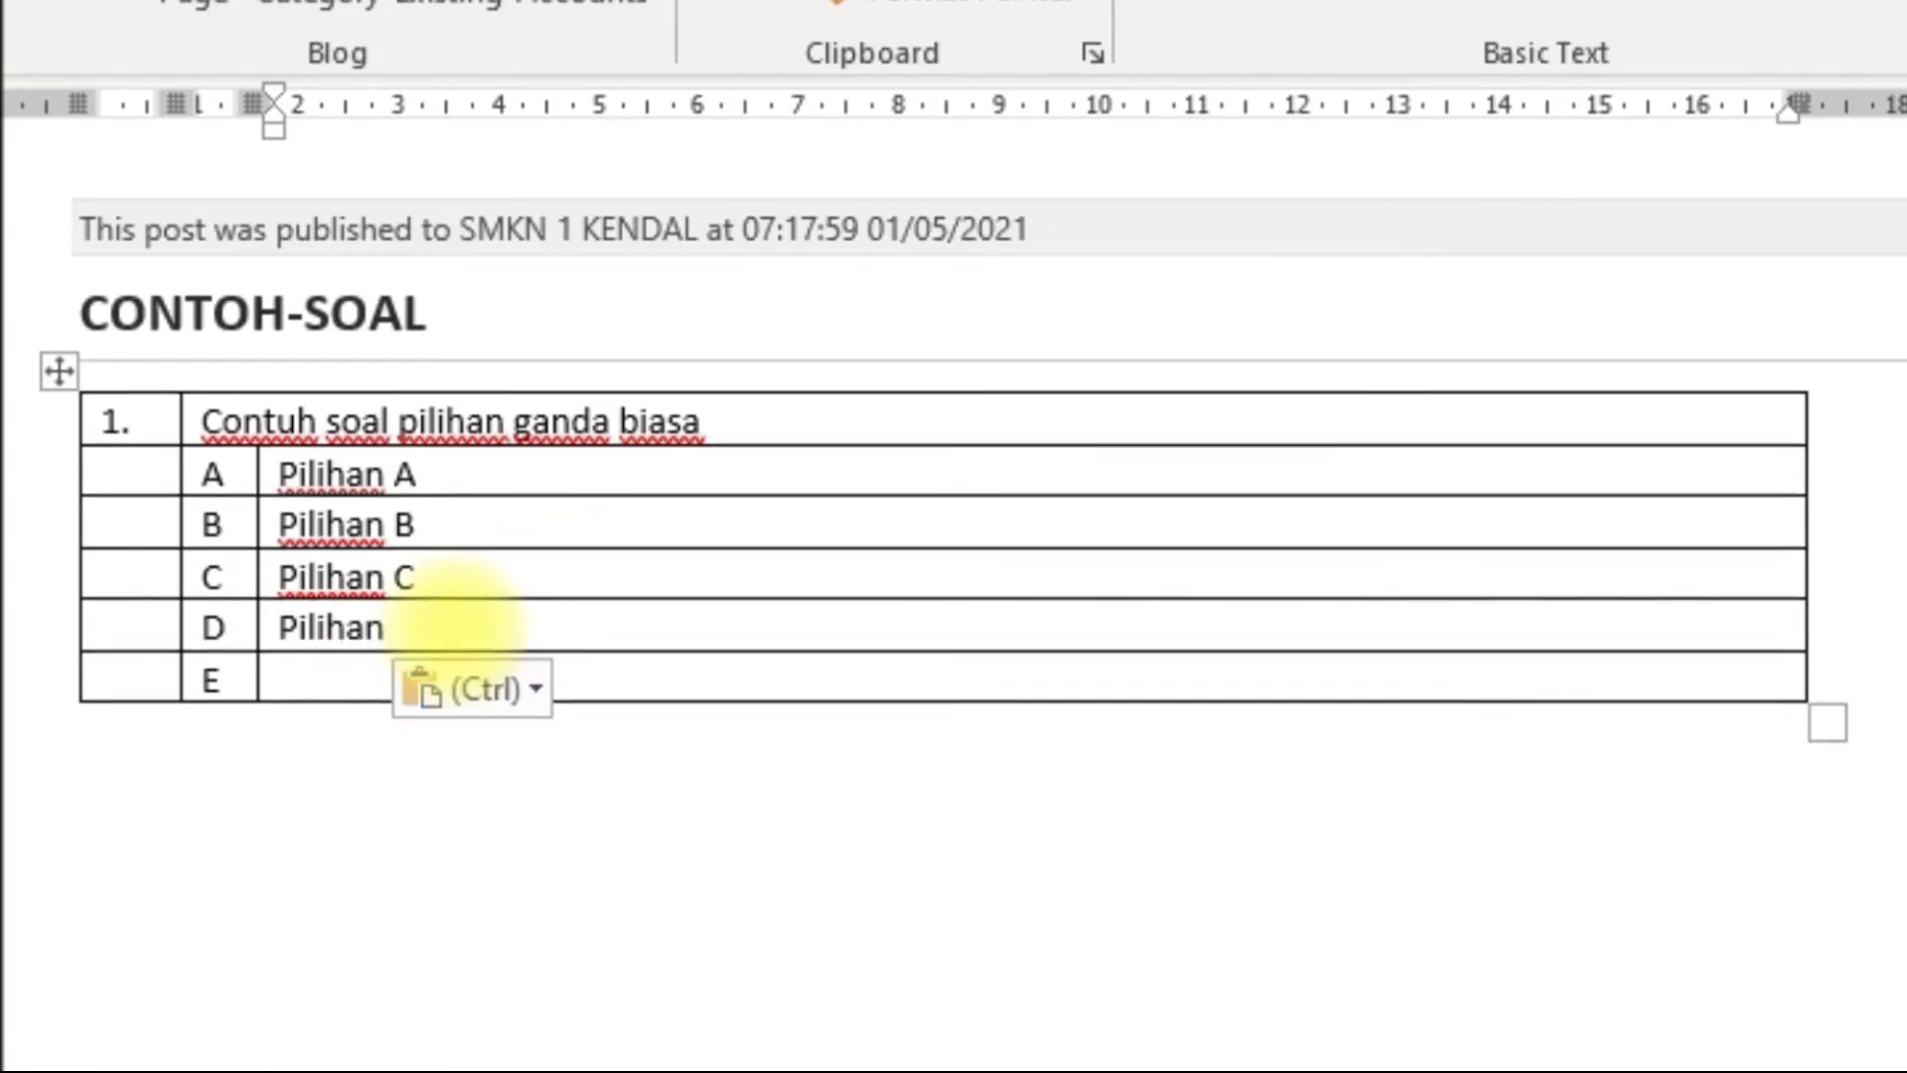
# Complete option D as 'Pilihan D' and paste 'Pilihan' into option E.
pyautogui.write('D')
pyautogui.press('Return')
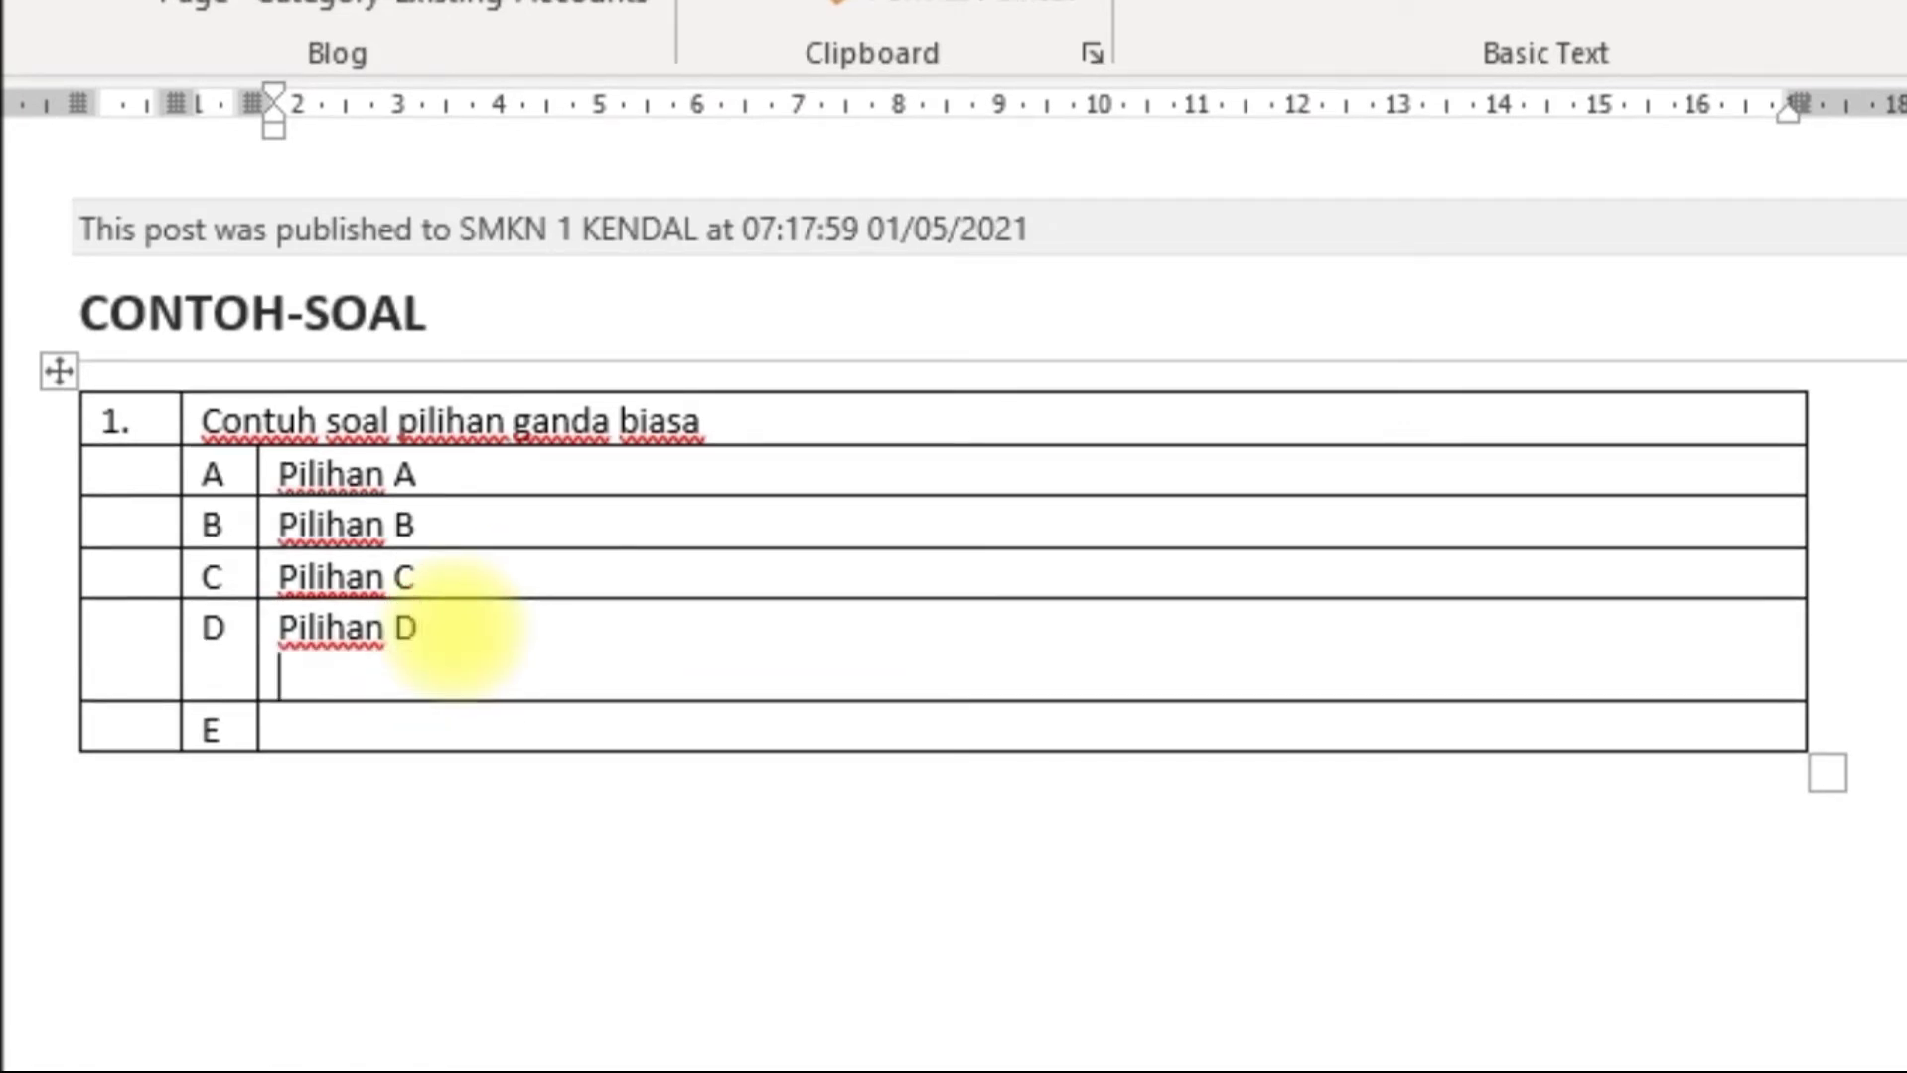
pyautogui.press('BackSpace')
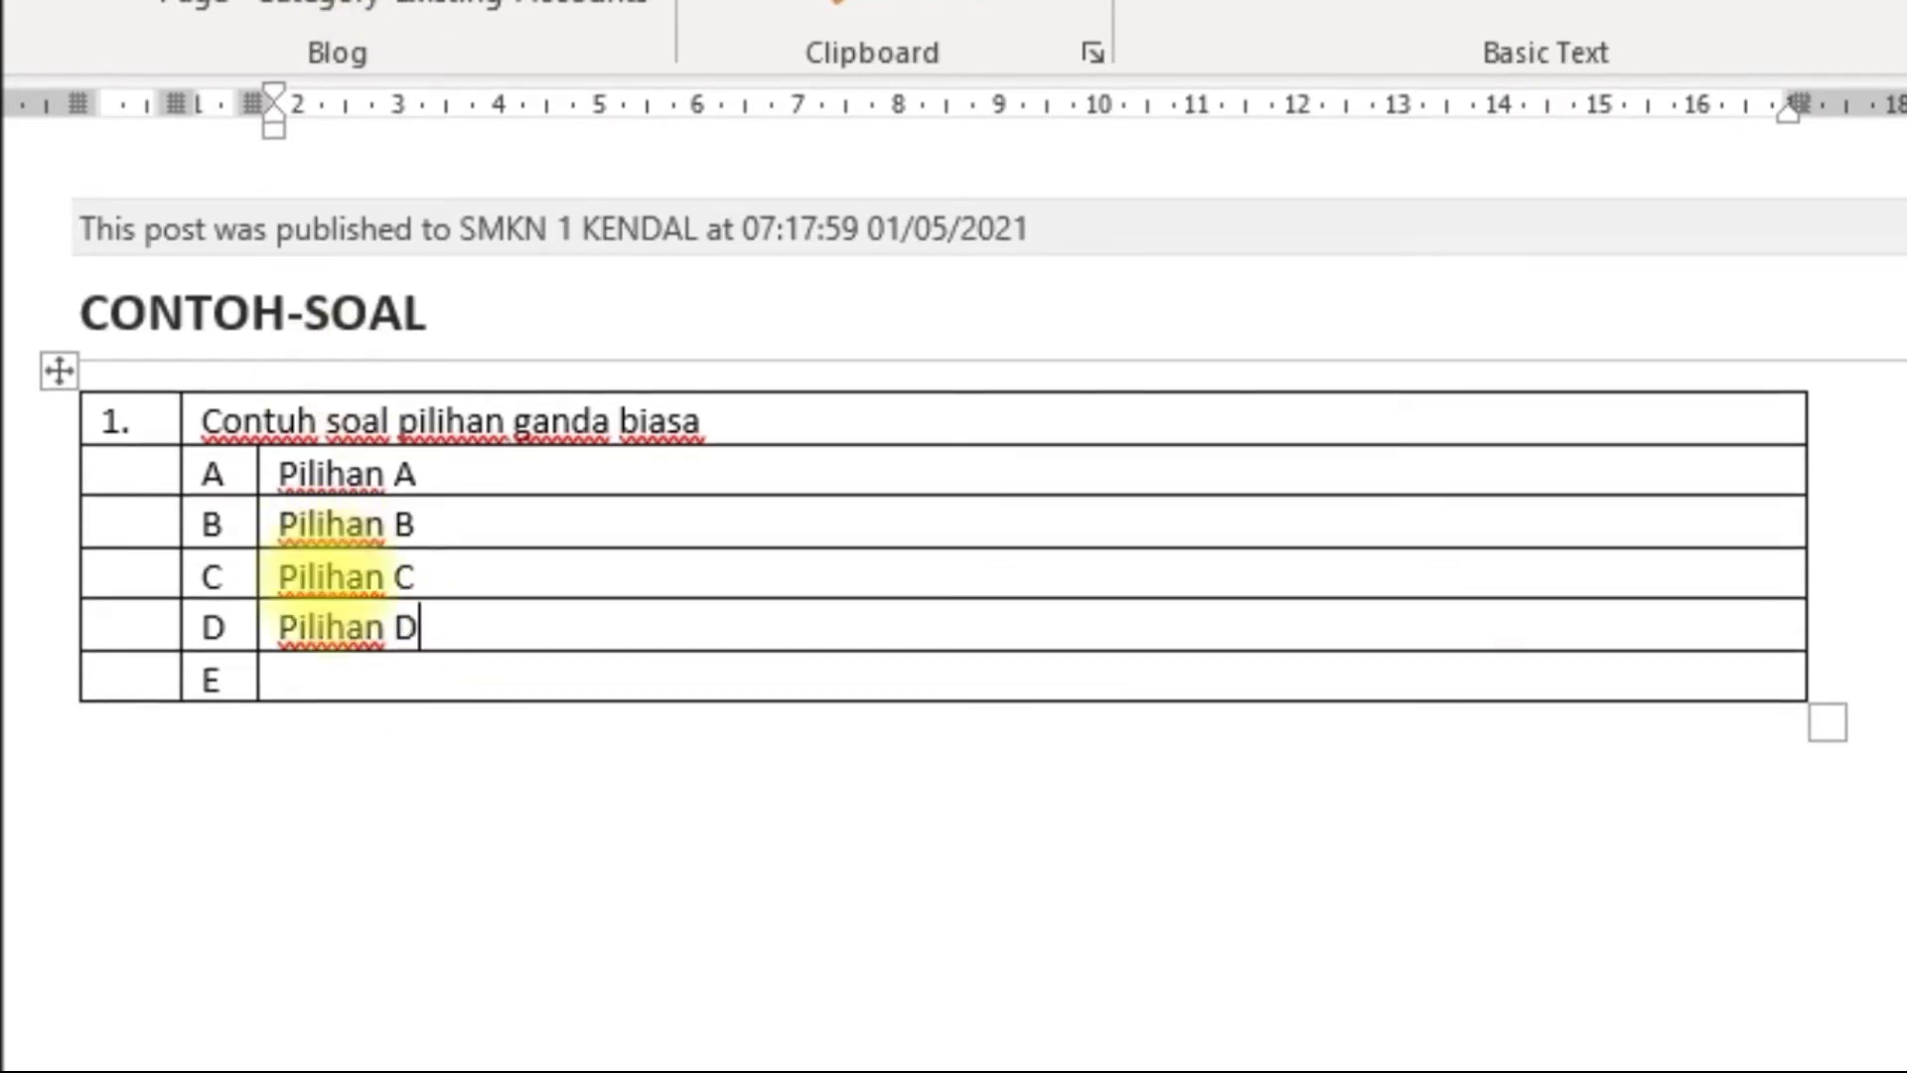
pyautogui.click(319, 669)
pyautogui.write('Pilihan')
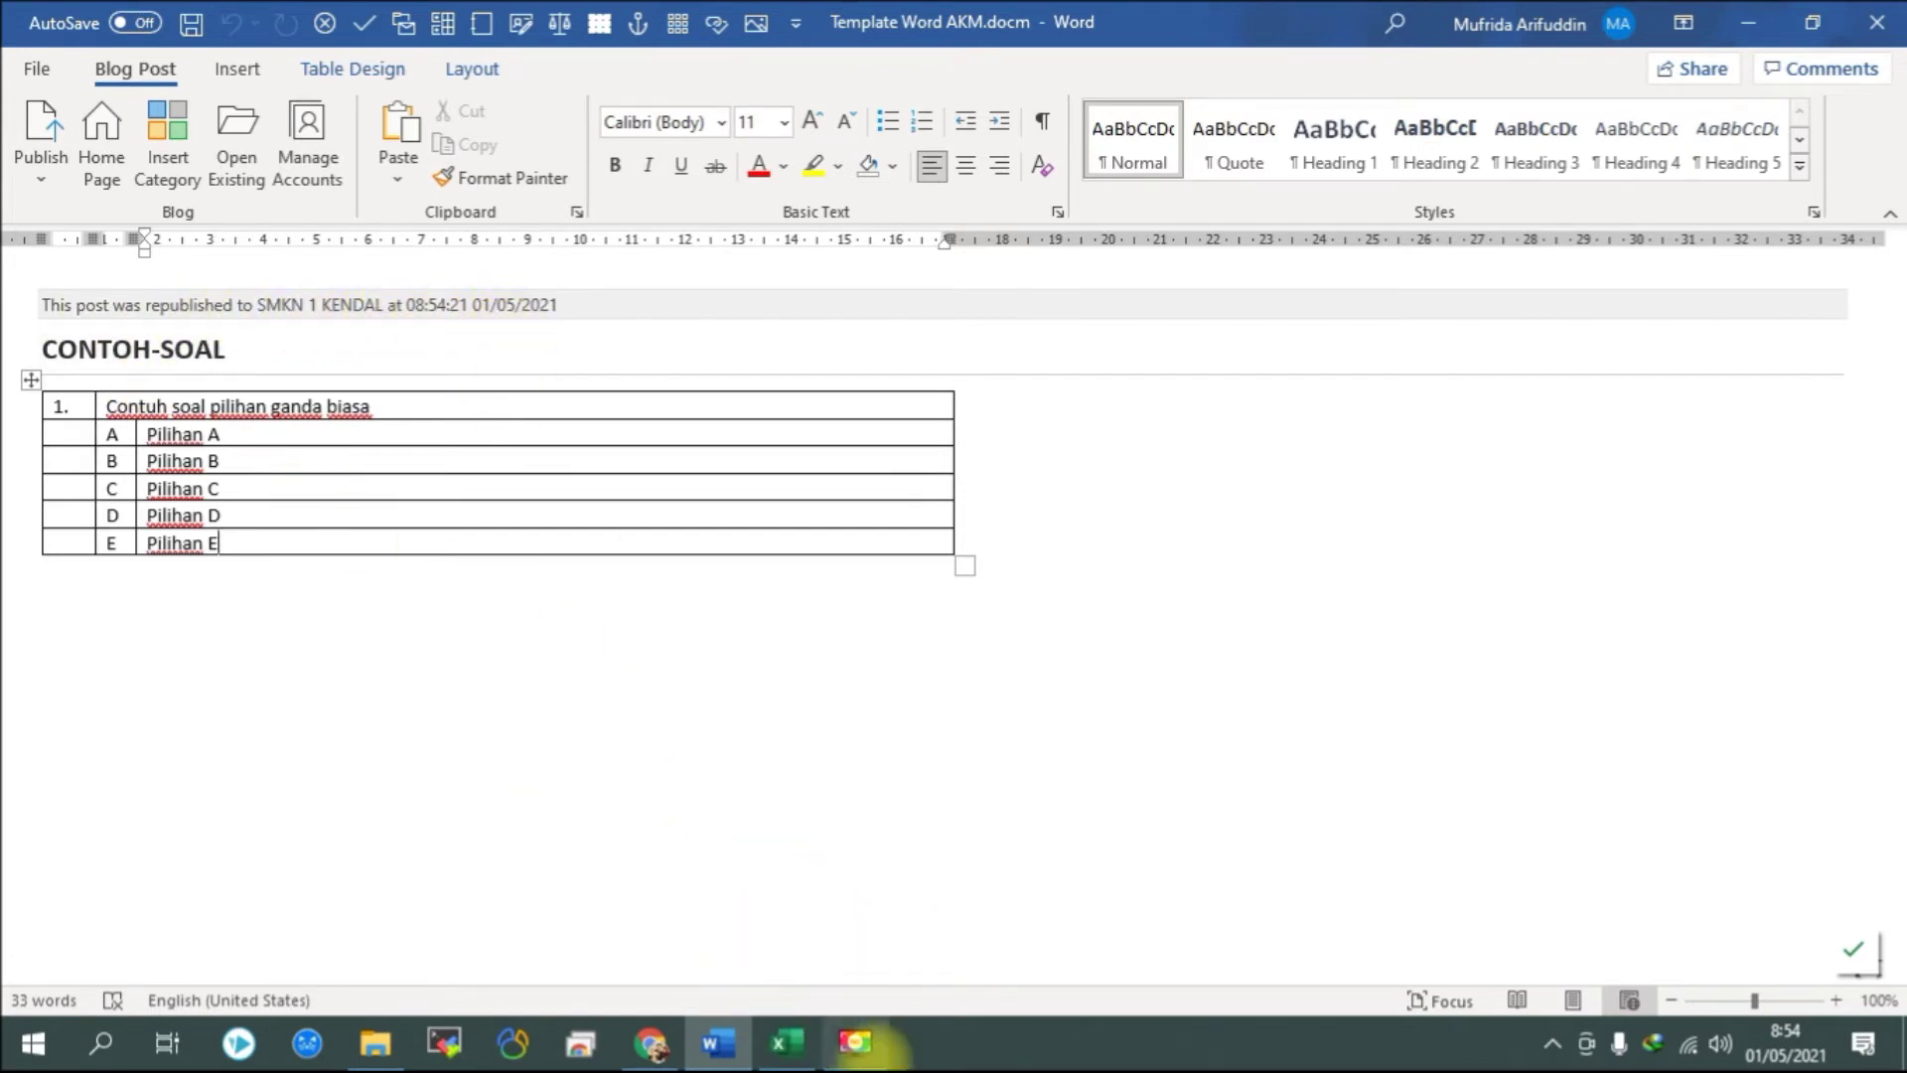
# In the CBT workbook, check the test date and time, then save the CONTOH-SOAL test to the server.
pyautogui.click(789, 1041)
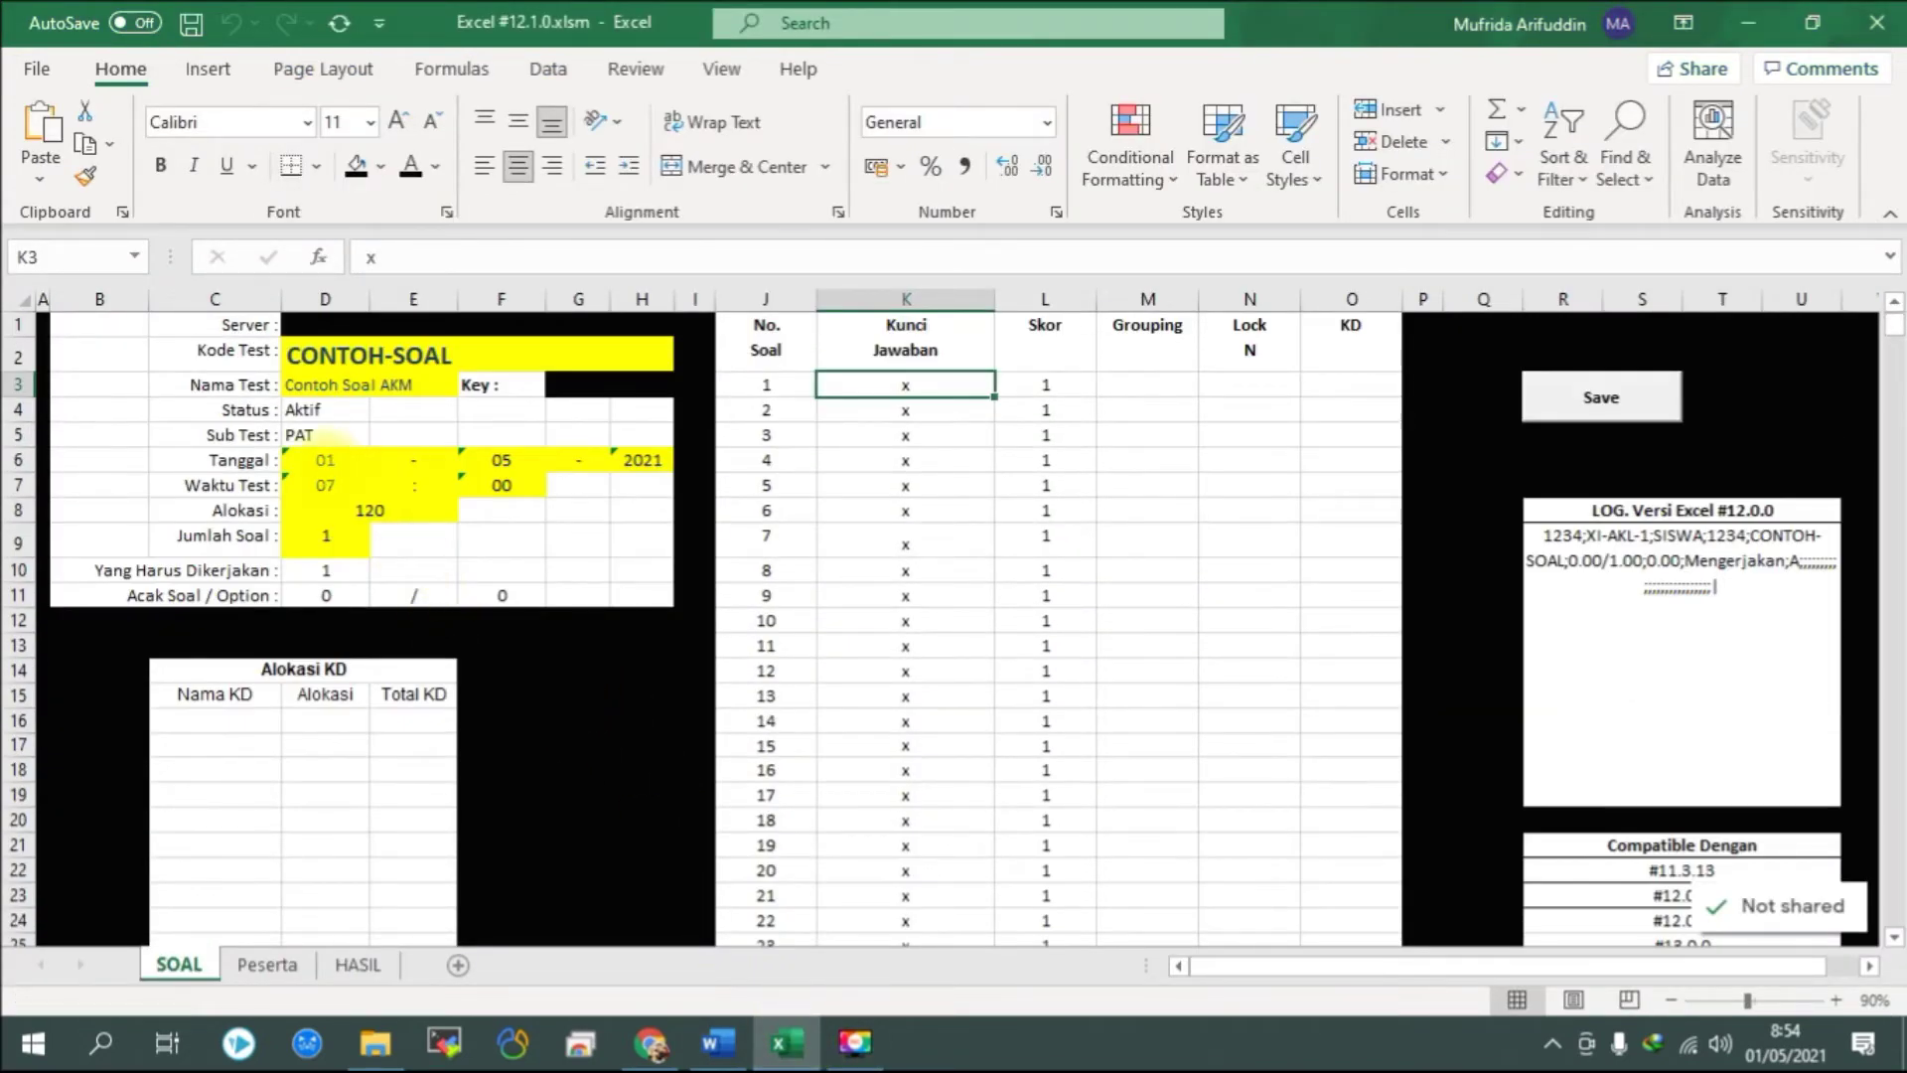
pyautogui.click(326, 460)
pyautogui.click(328, 485)
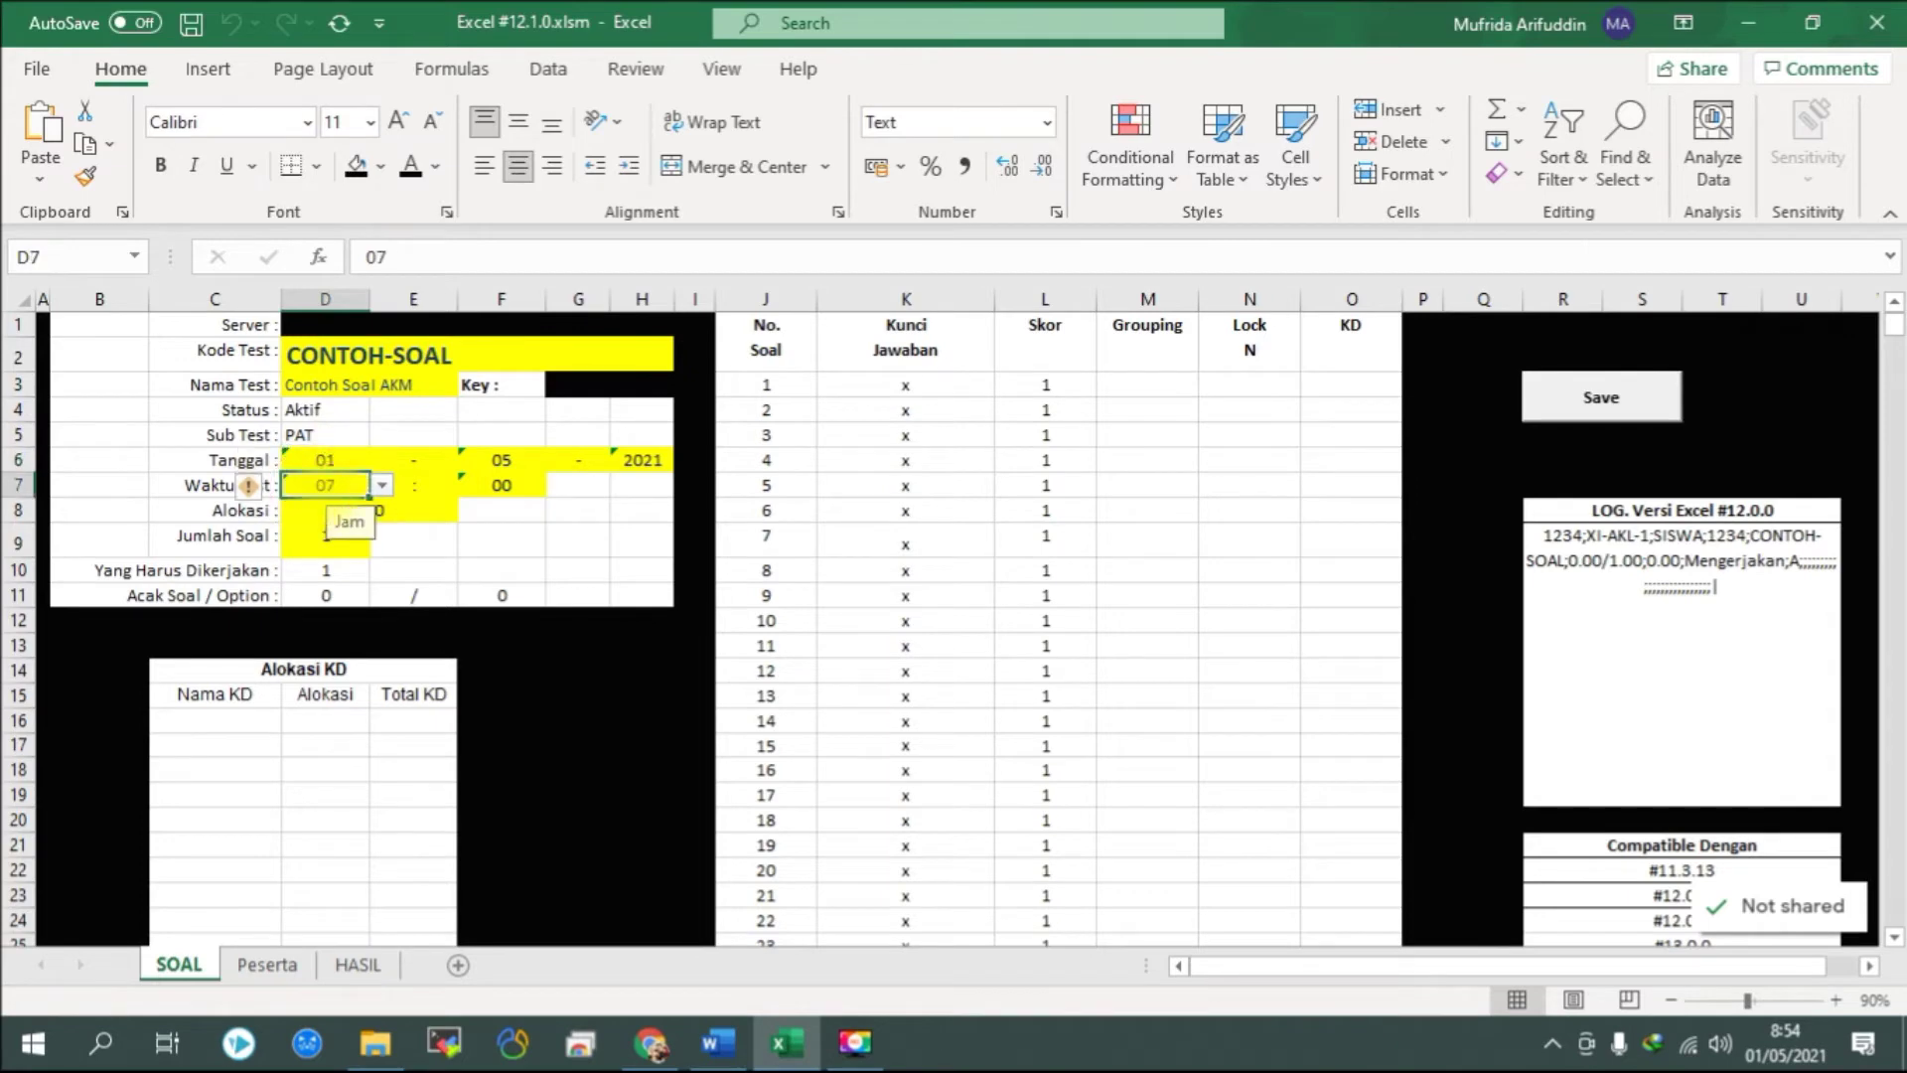
pyautogui.click(760, 536)
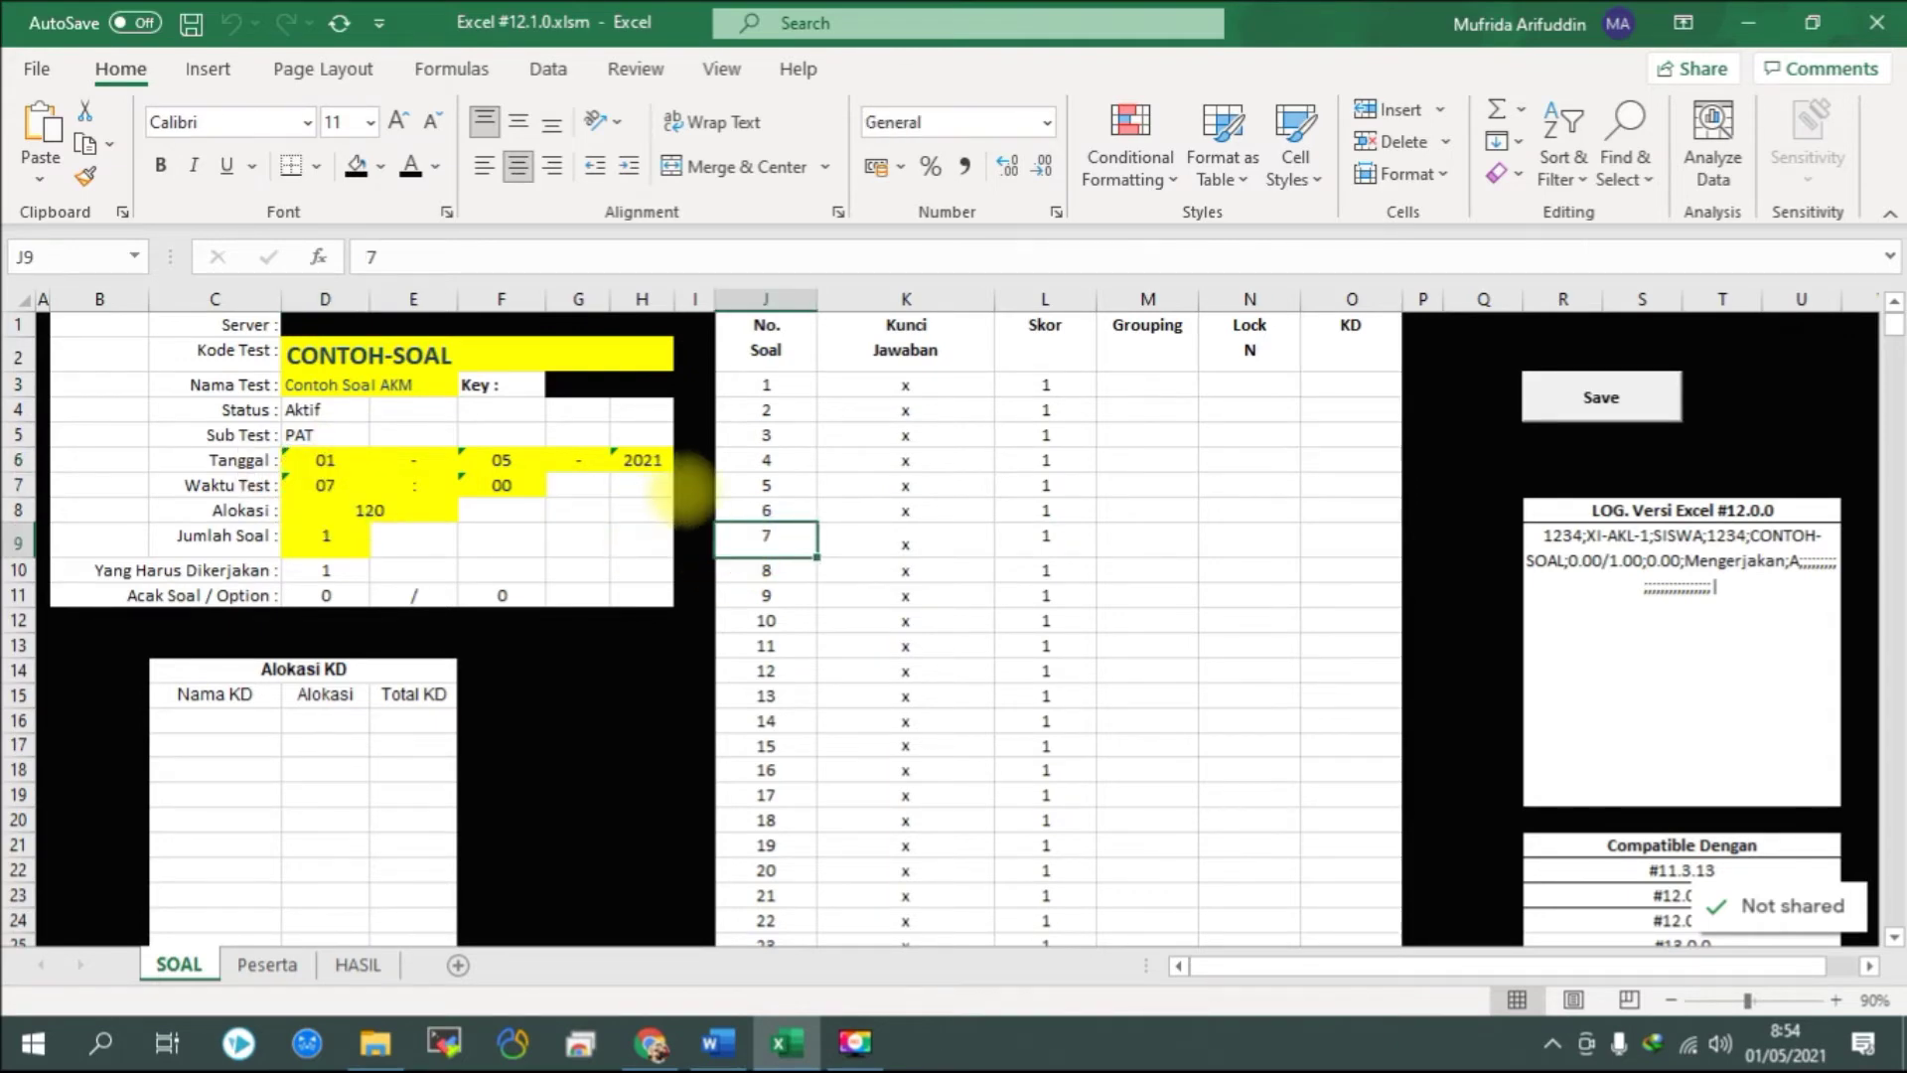
pyautogui.click(1601, 398)
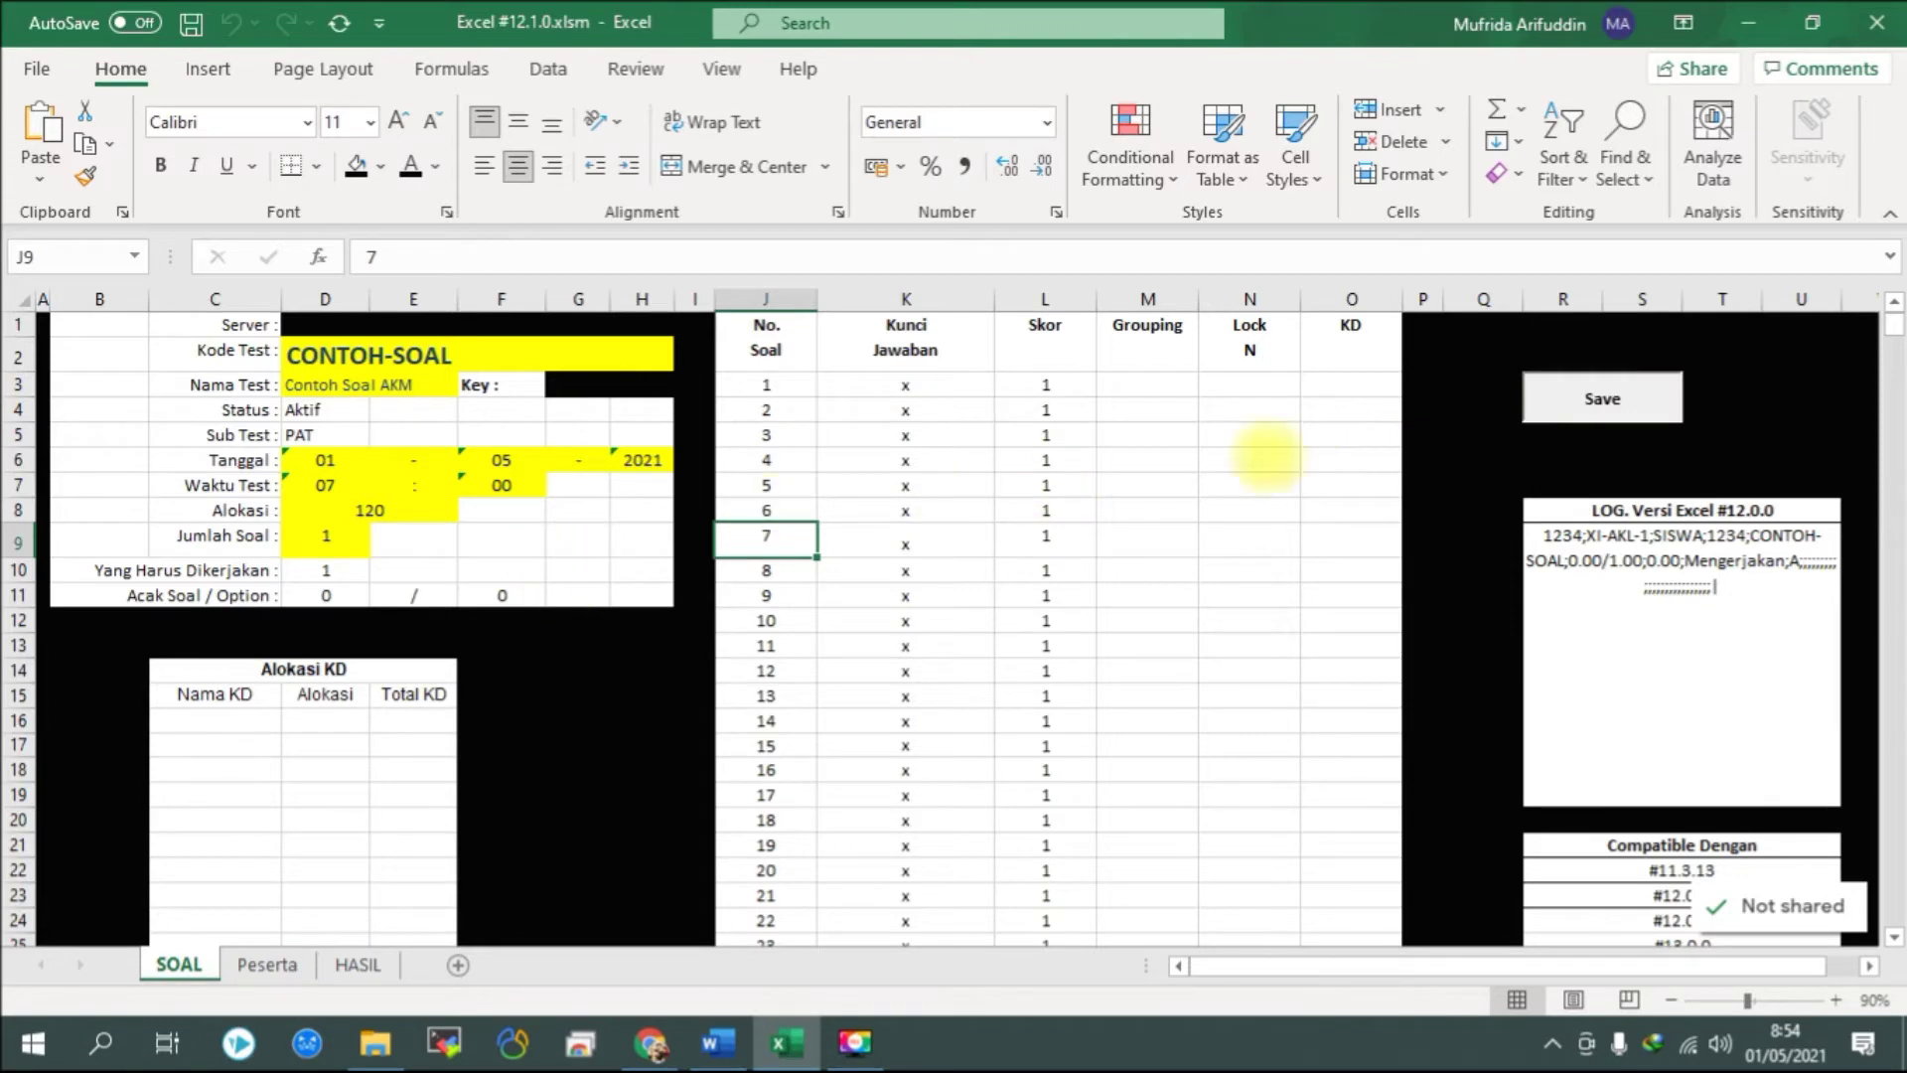
pyautogui.click(1612, 409)
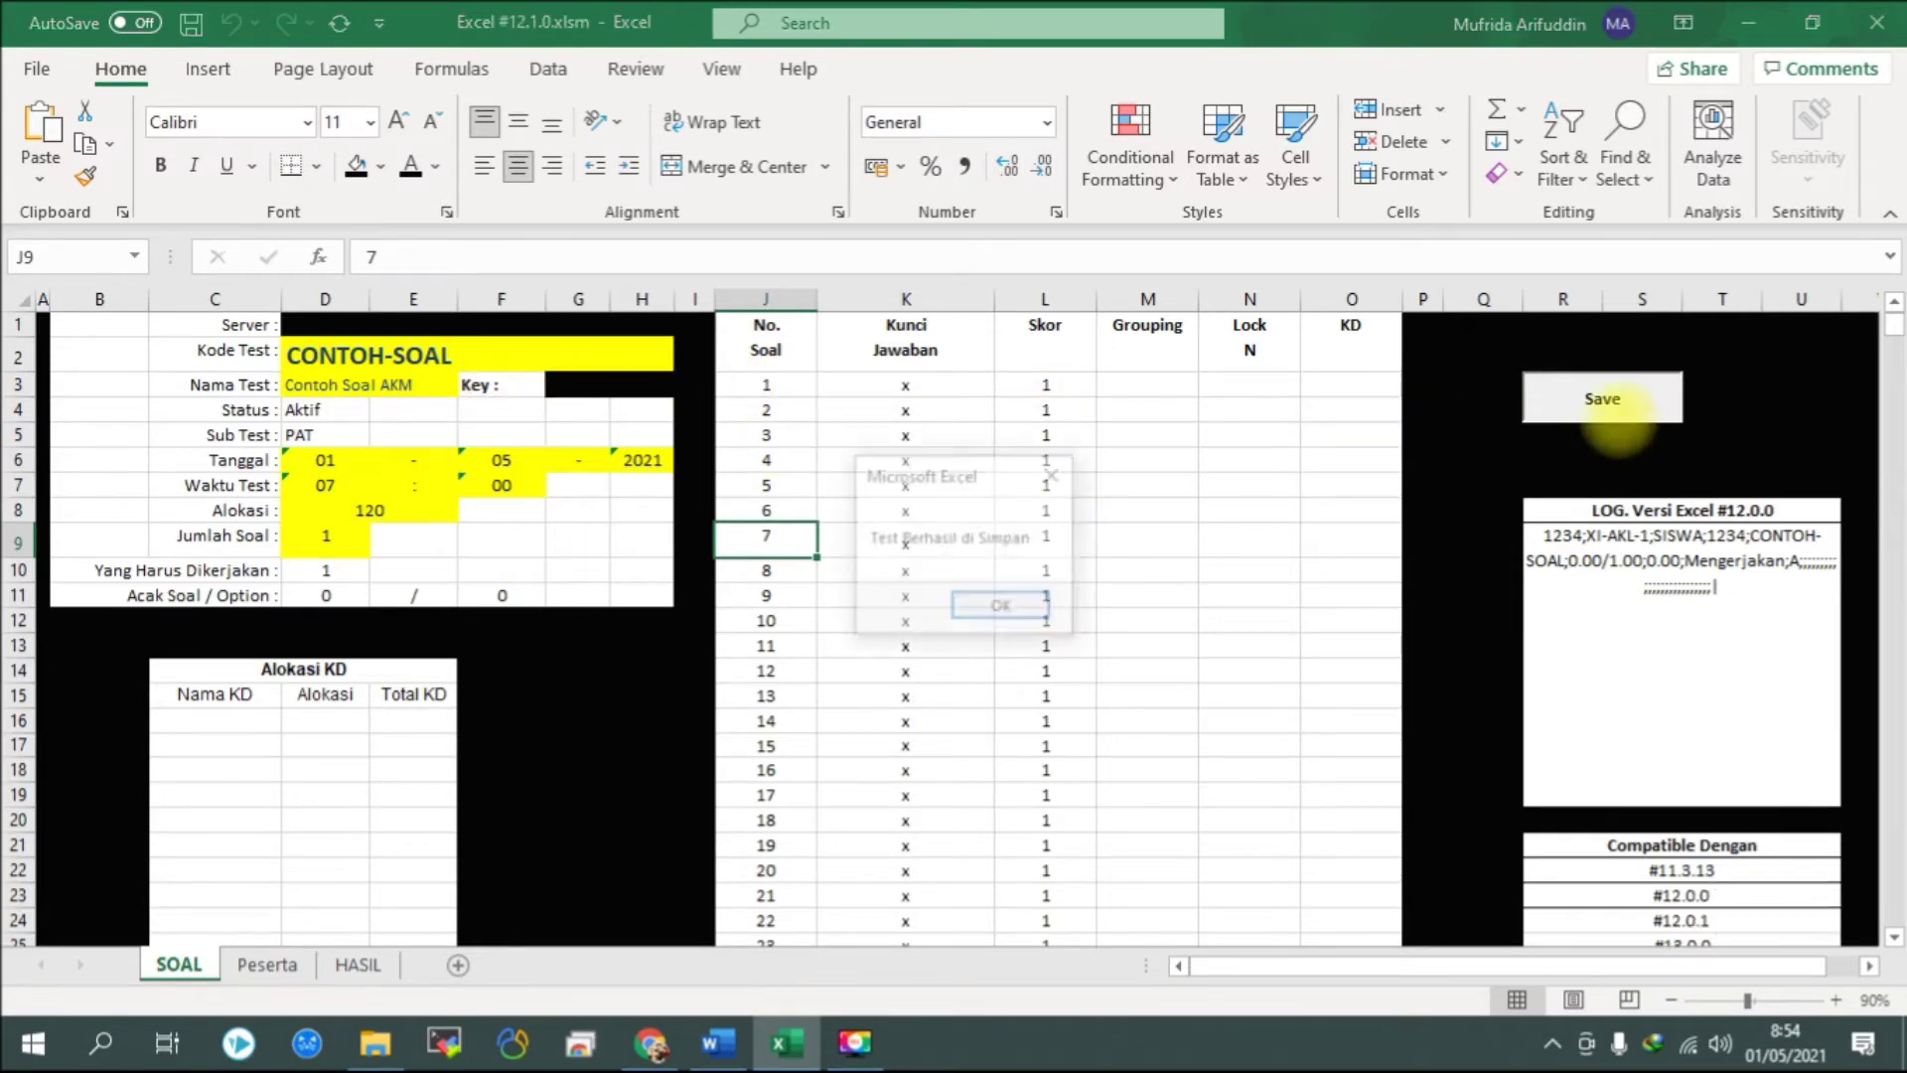
pyautogui.click(1004, 607)
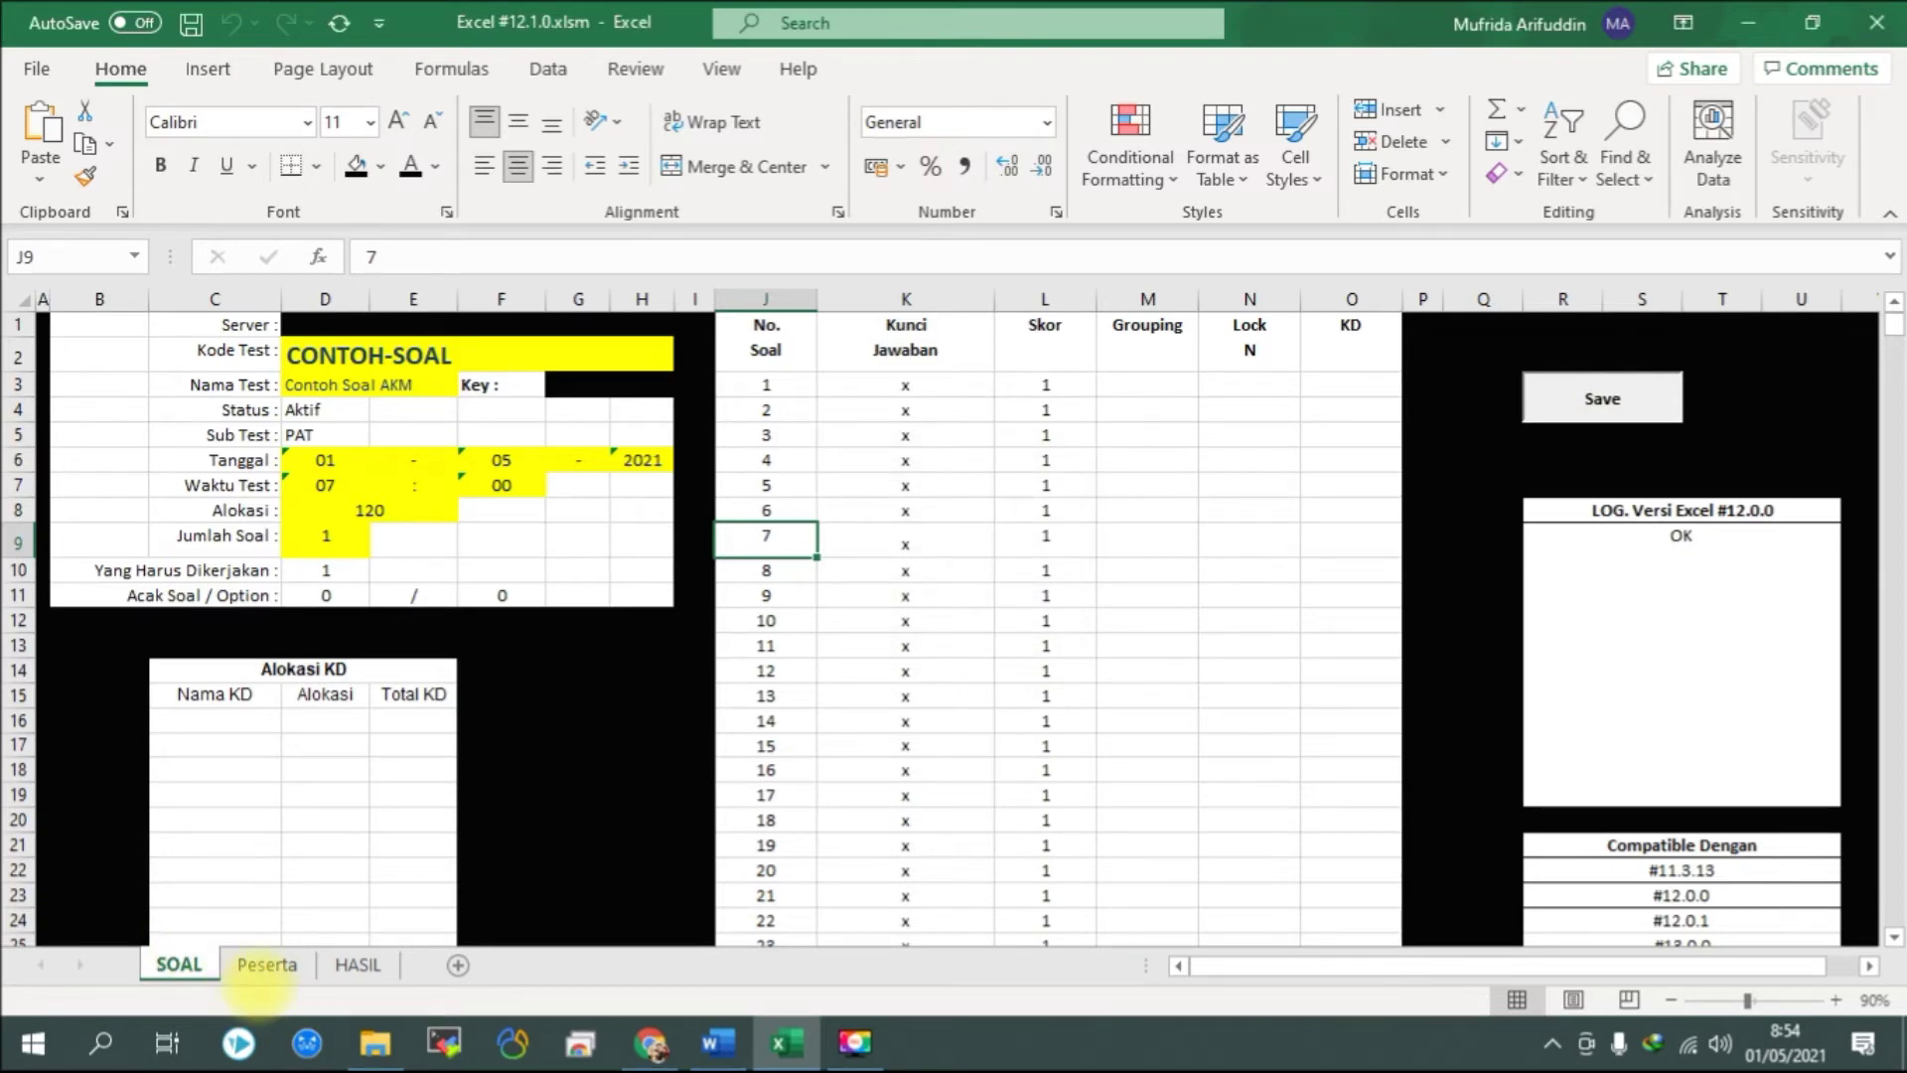
# Save the Peserta student data to the server, return to SOAL, and bring up Chrome.
pyautogui.click(268, 964)
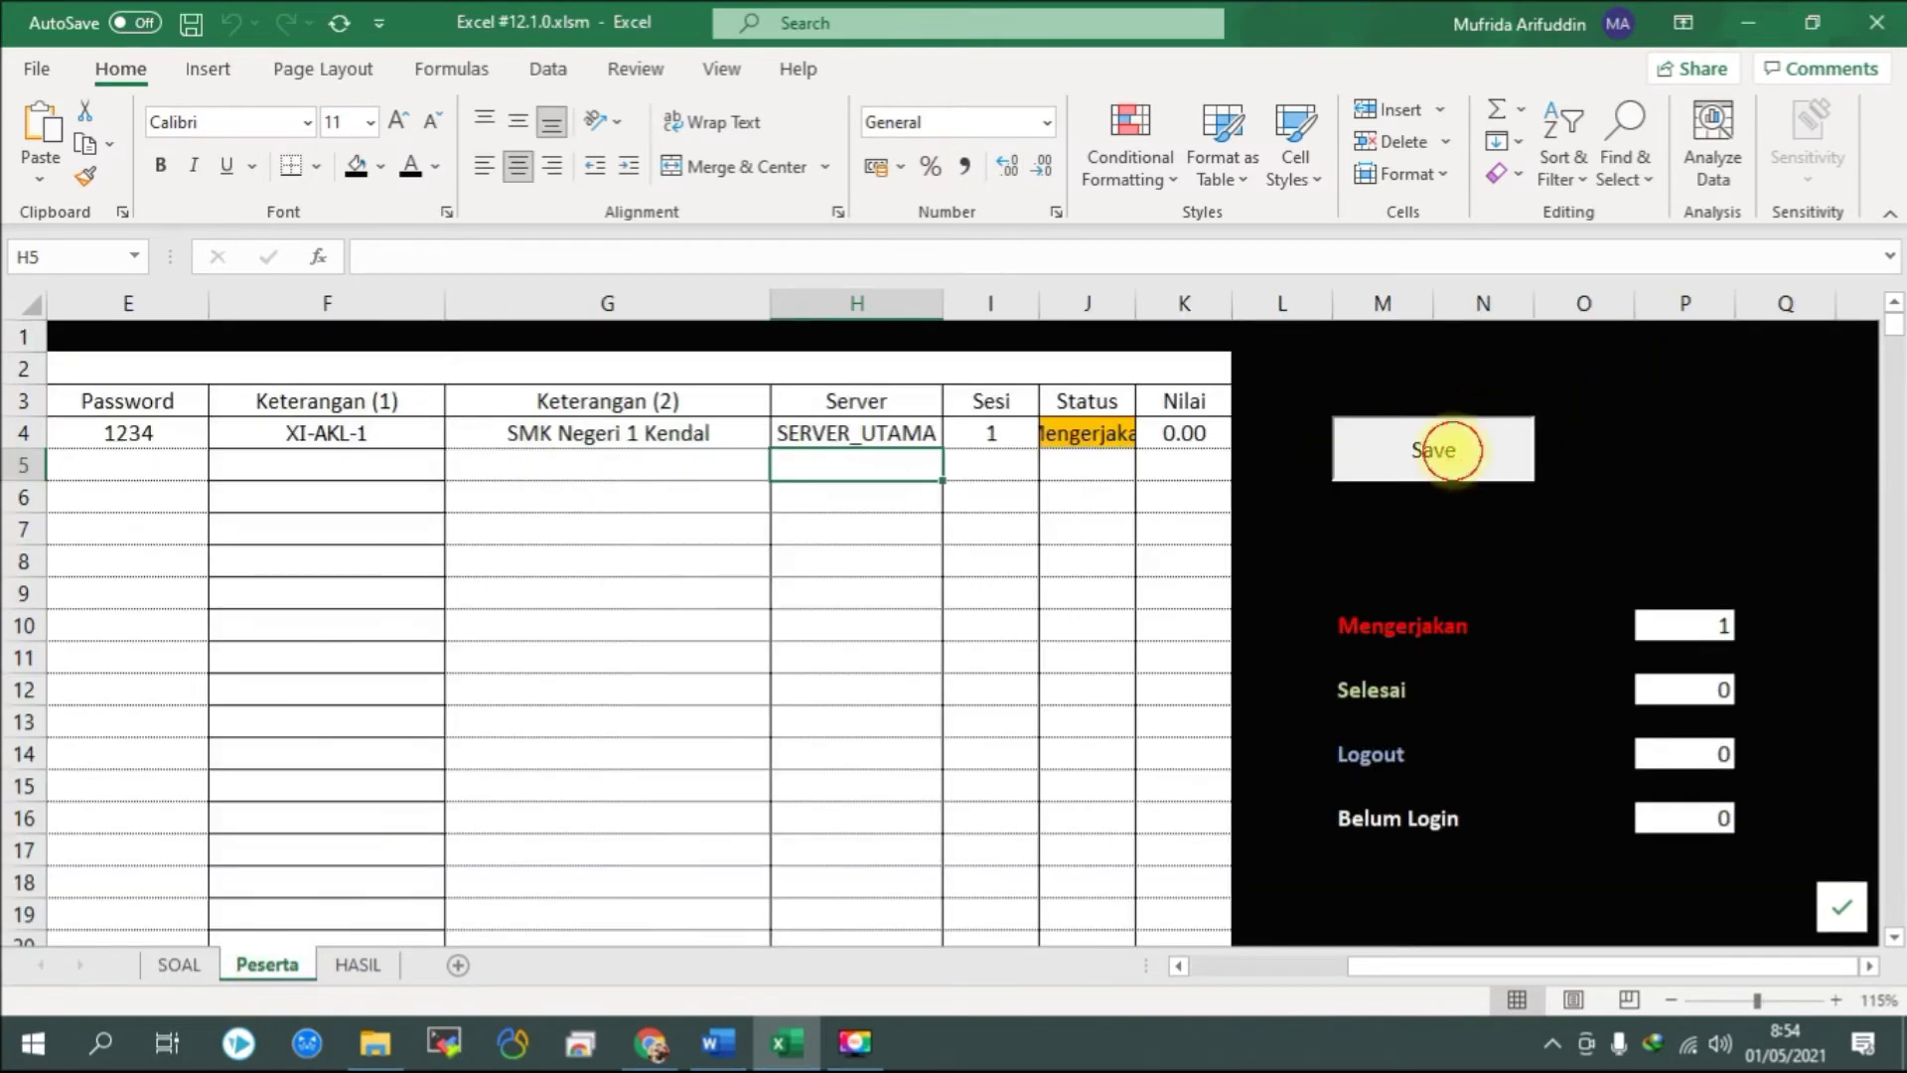
pyautogui.click(1443, 447)
pyautogui.click(988, 604)
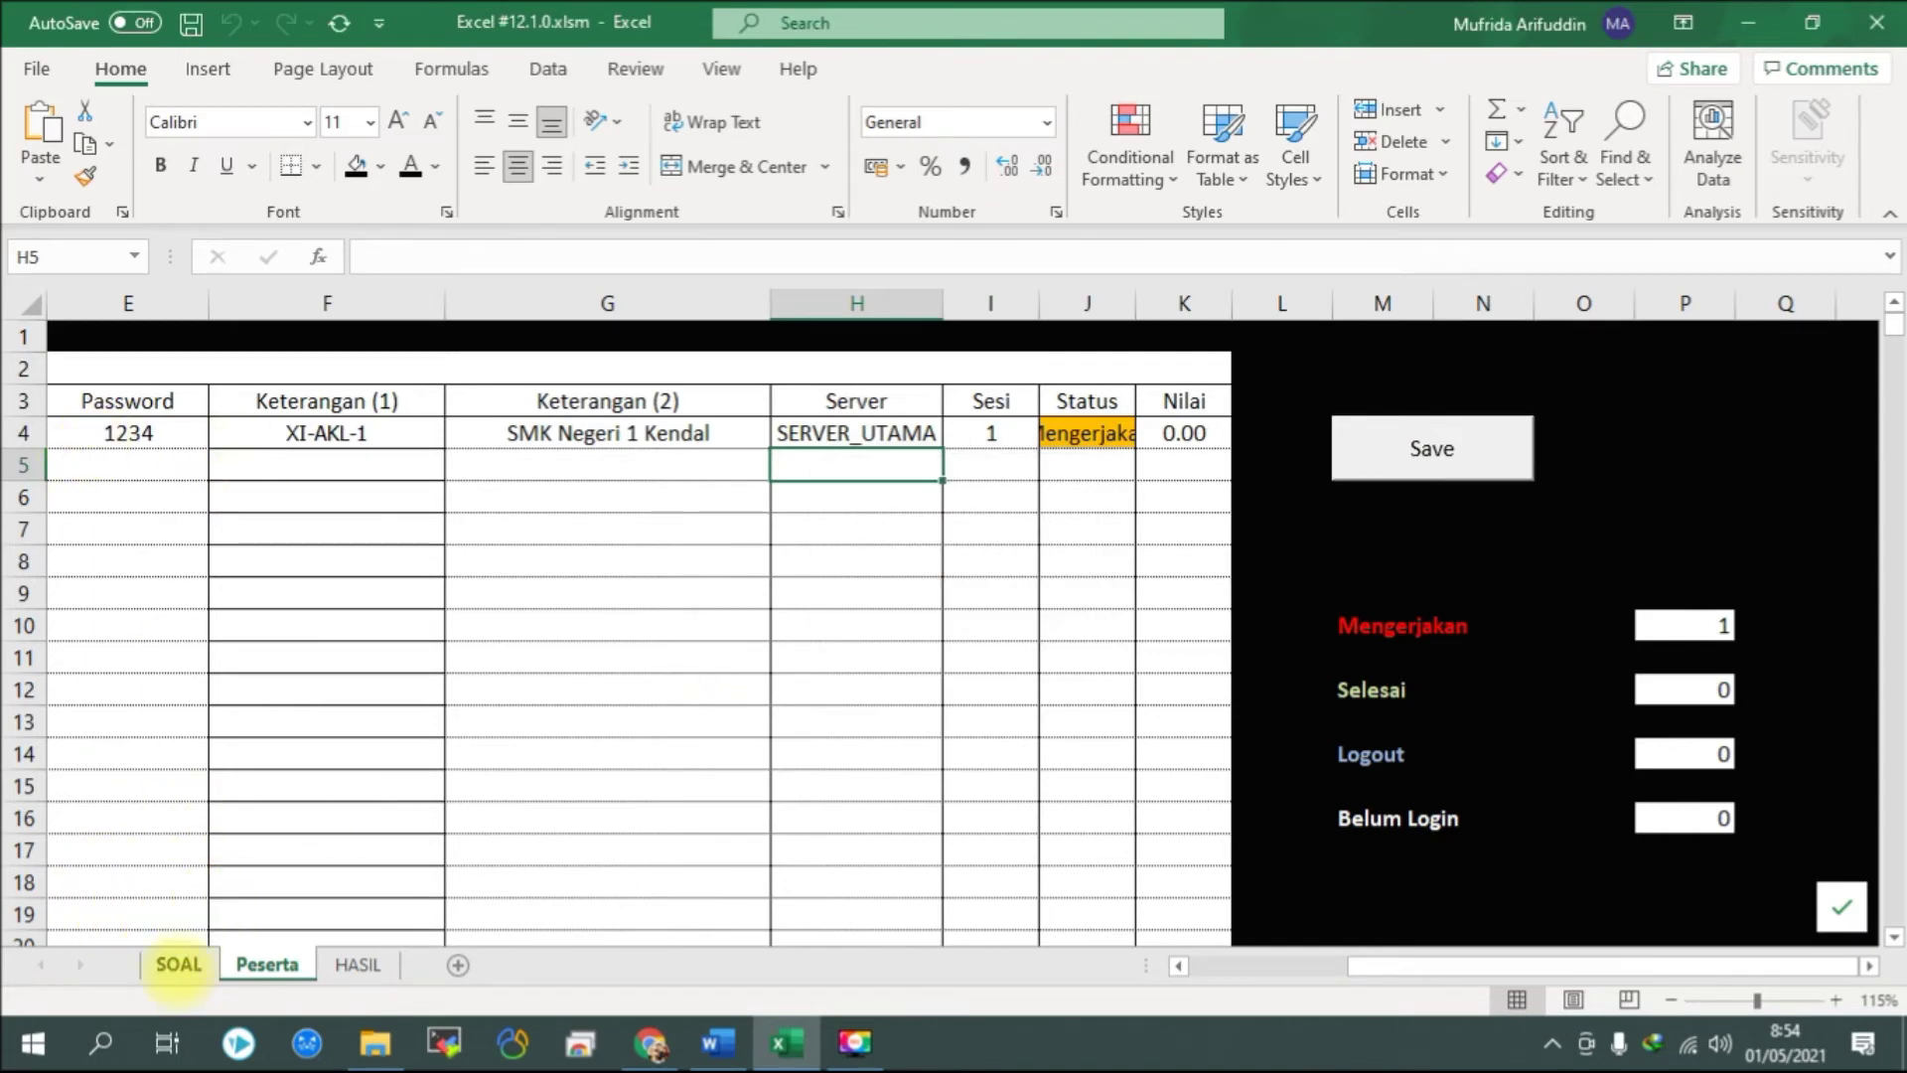
pyautogui.click(179, 963)
pyautogui.click(651, 1043)
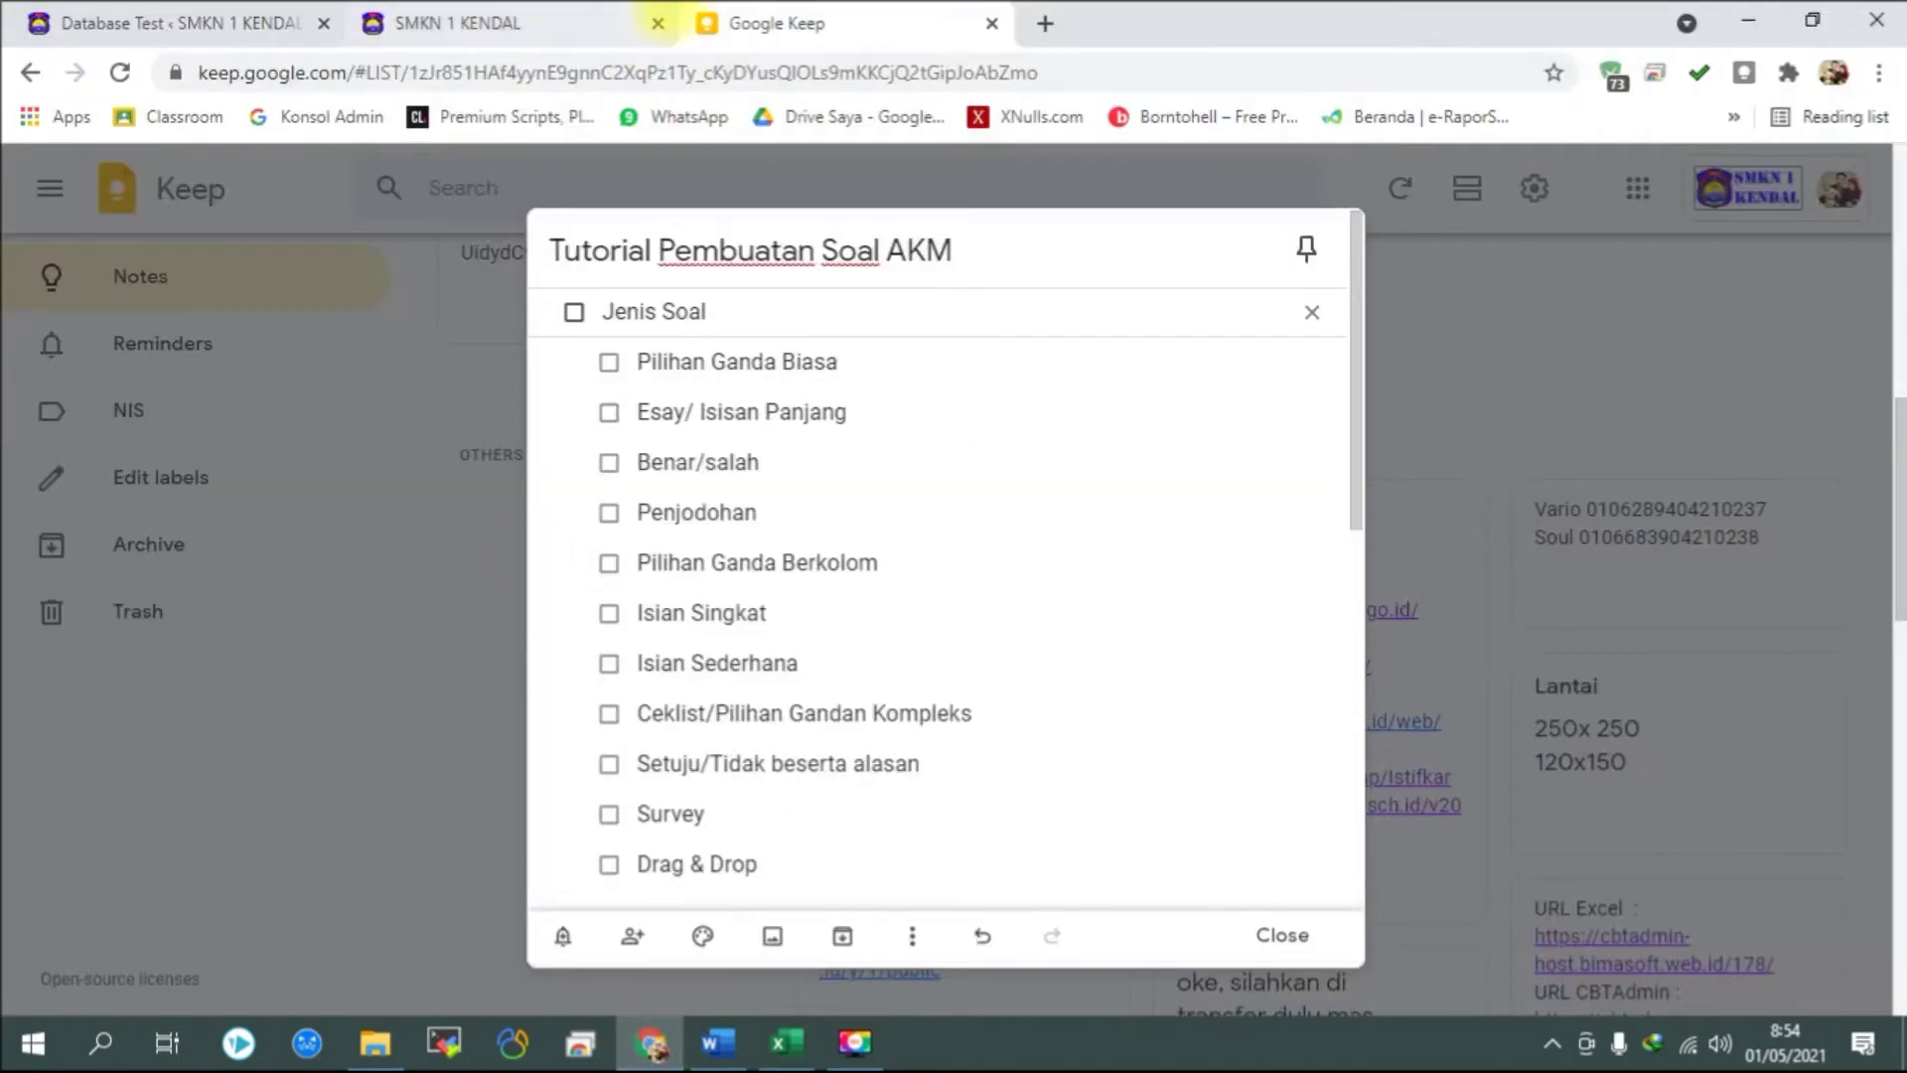
# Log in on the smkji.net CBT page with the participant username and password to reach Konfirmasi Test.
pyautogui.click(557, 21)
pyautogui.scroll(-3, 596, 179)
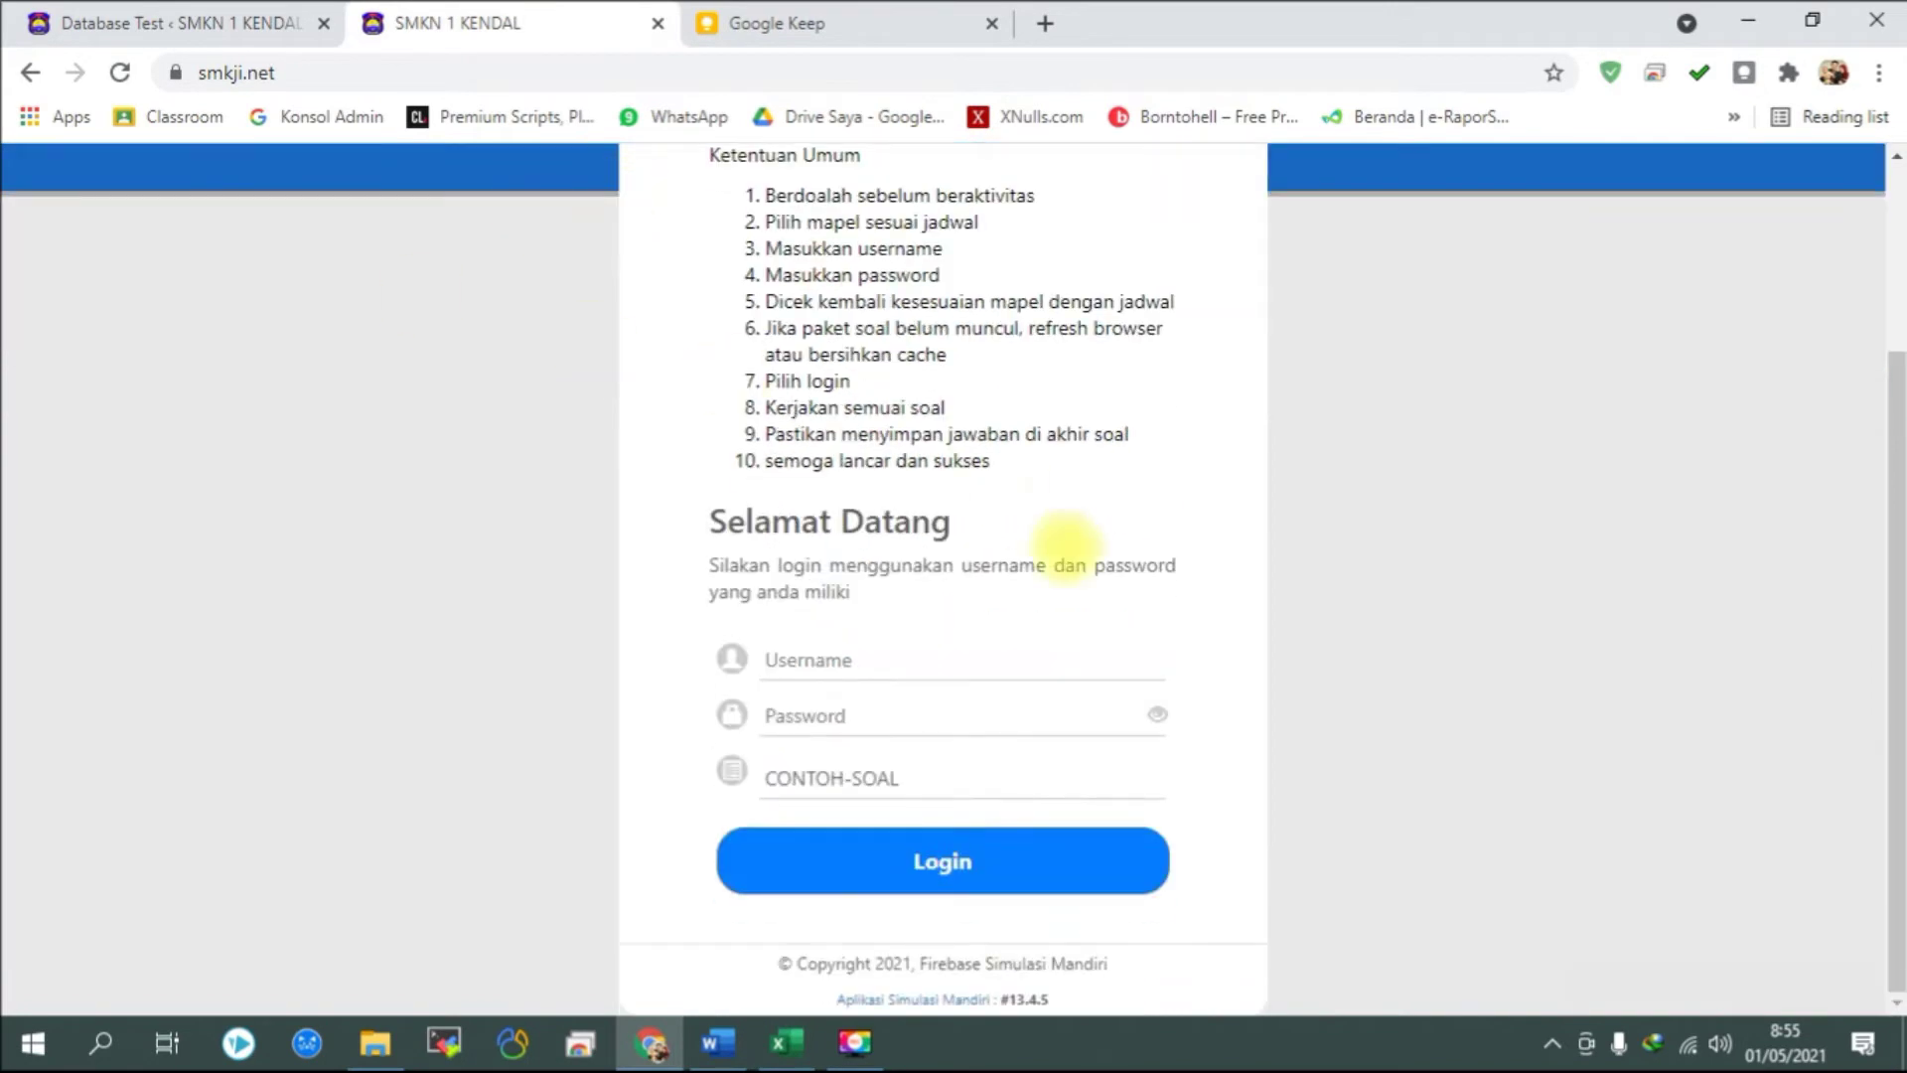
pyautogui.click(851, 660)
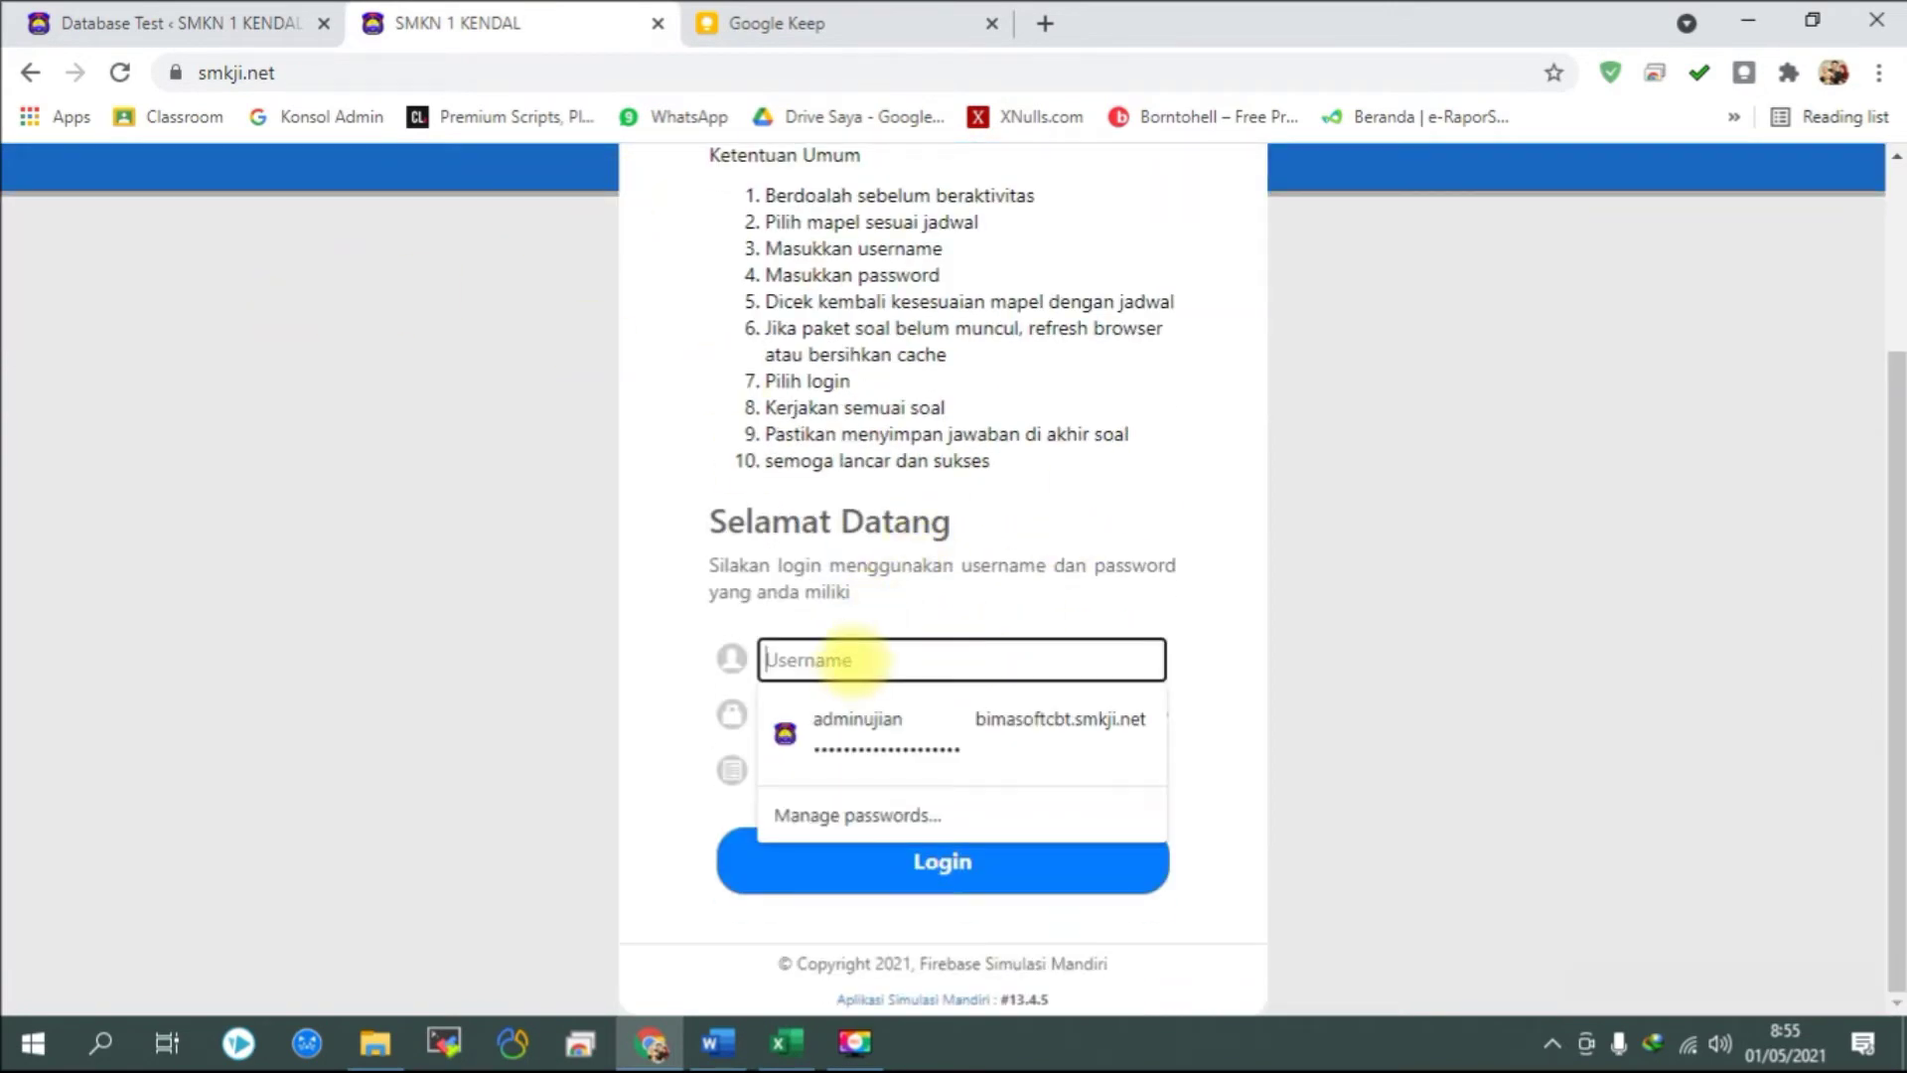
pyautogui.write('1234')
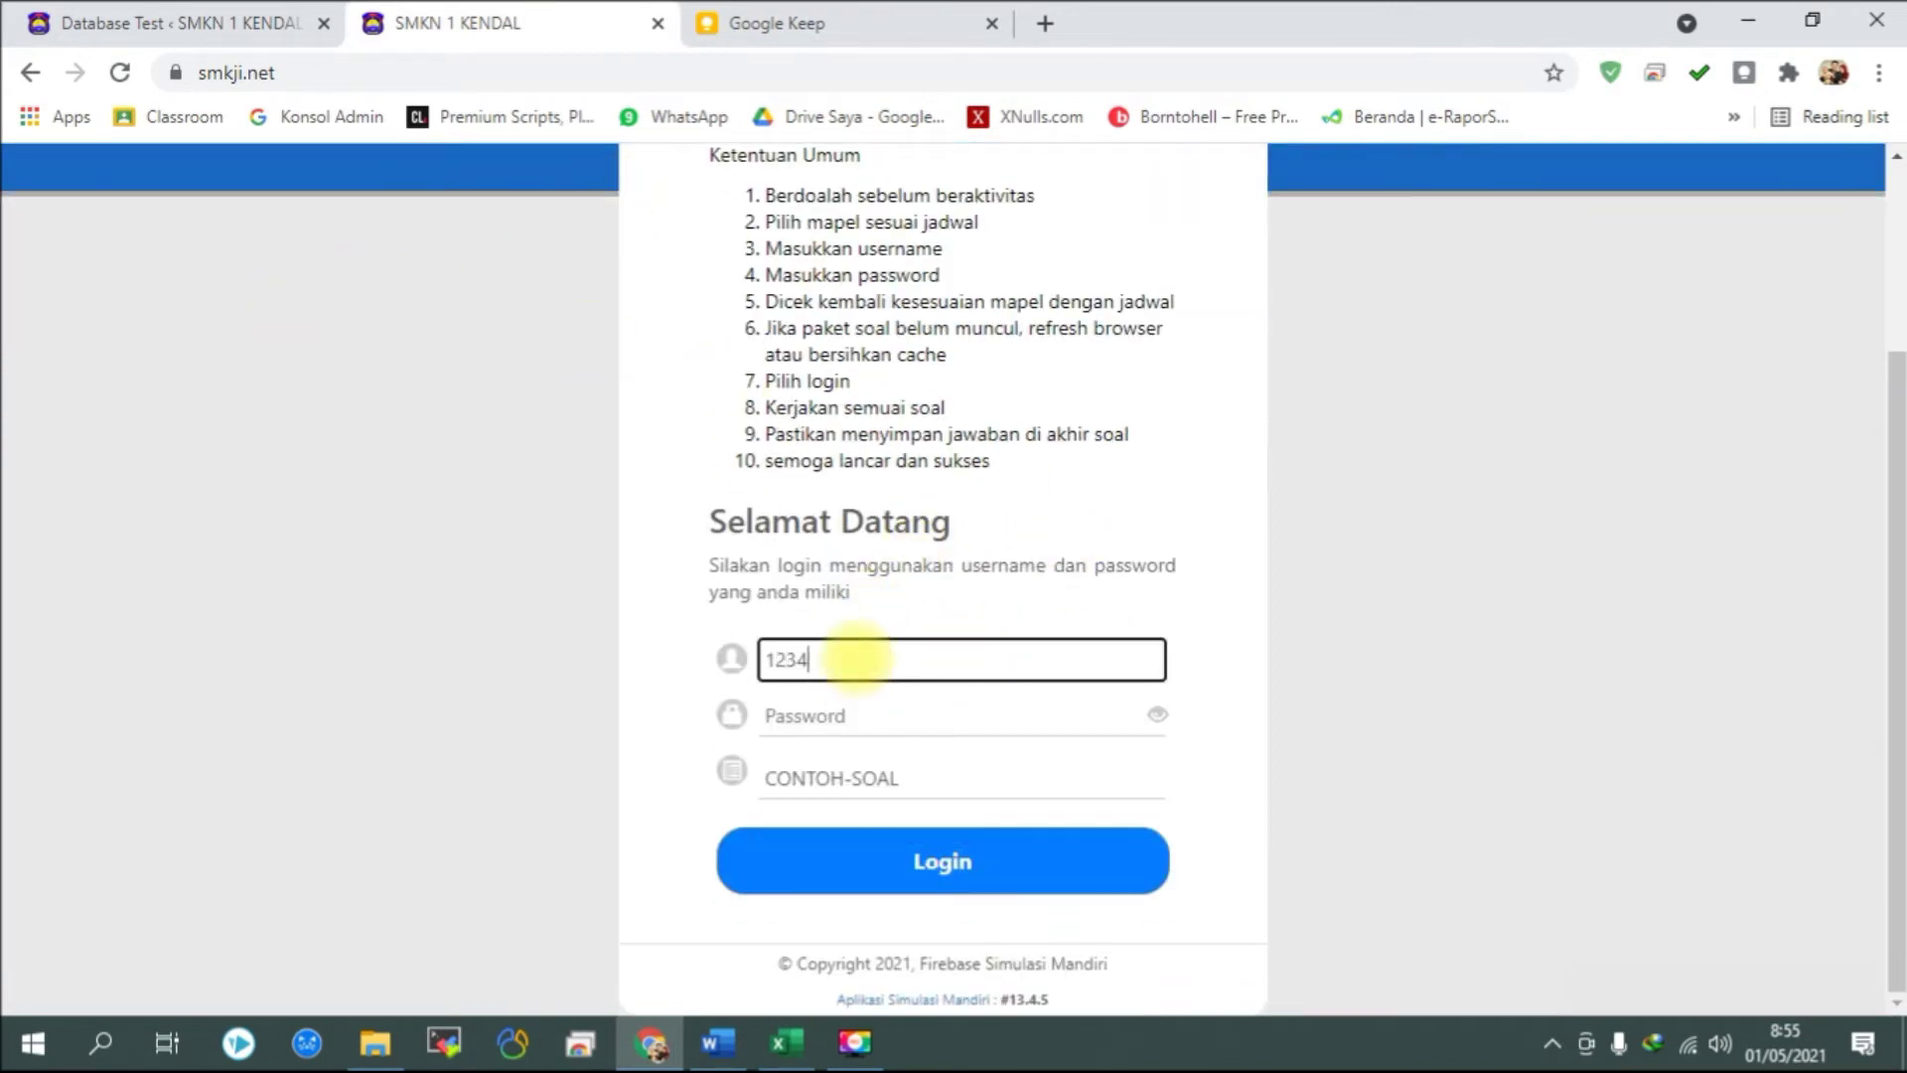
pyautogui.click(839, 716)
pyautogui.write('1234')
pyautogui.click(839, 862)
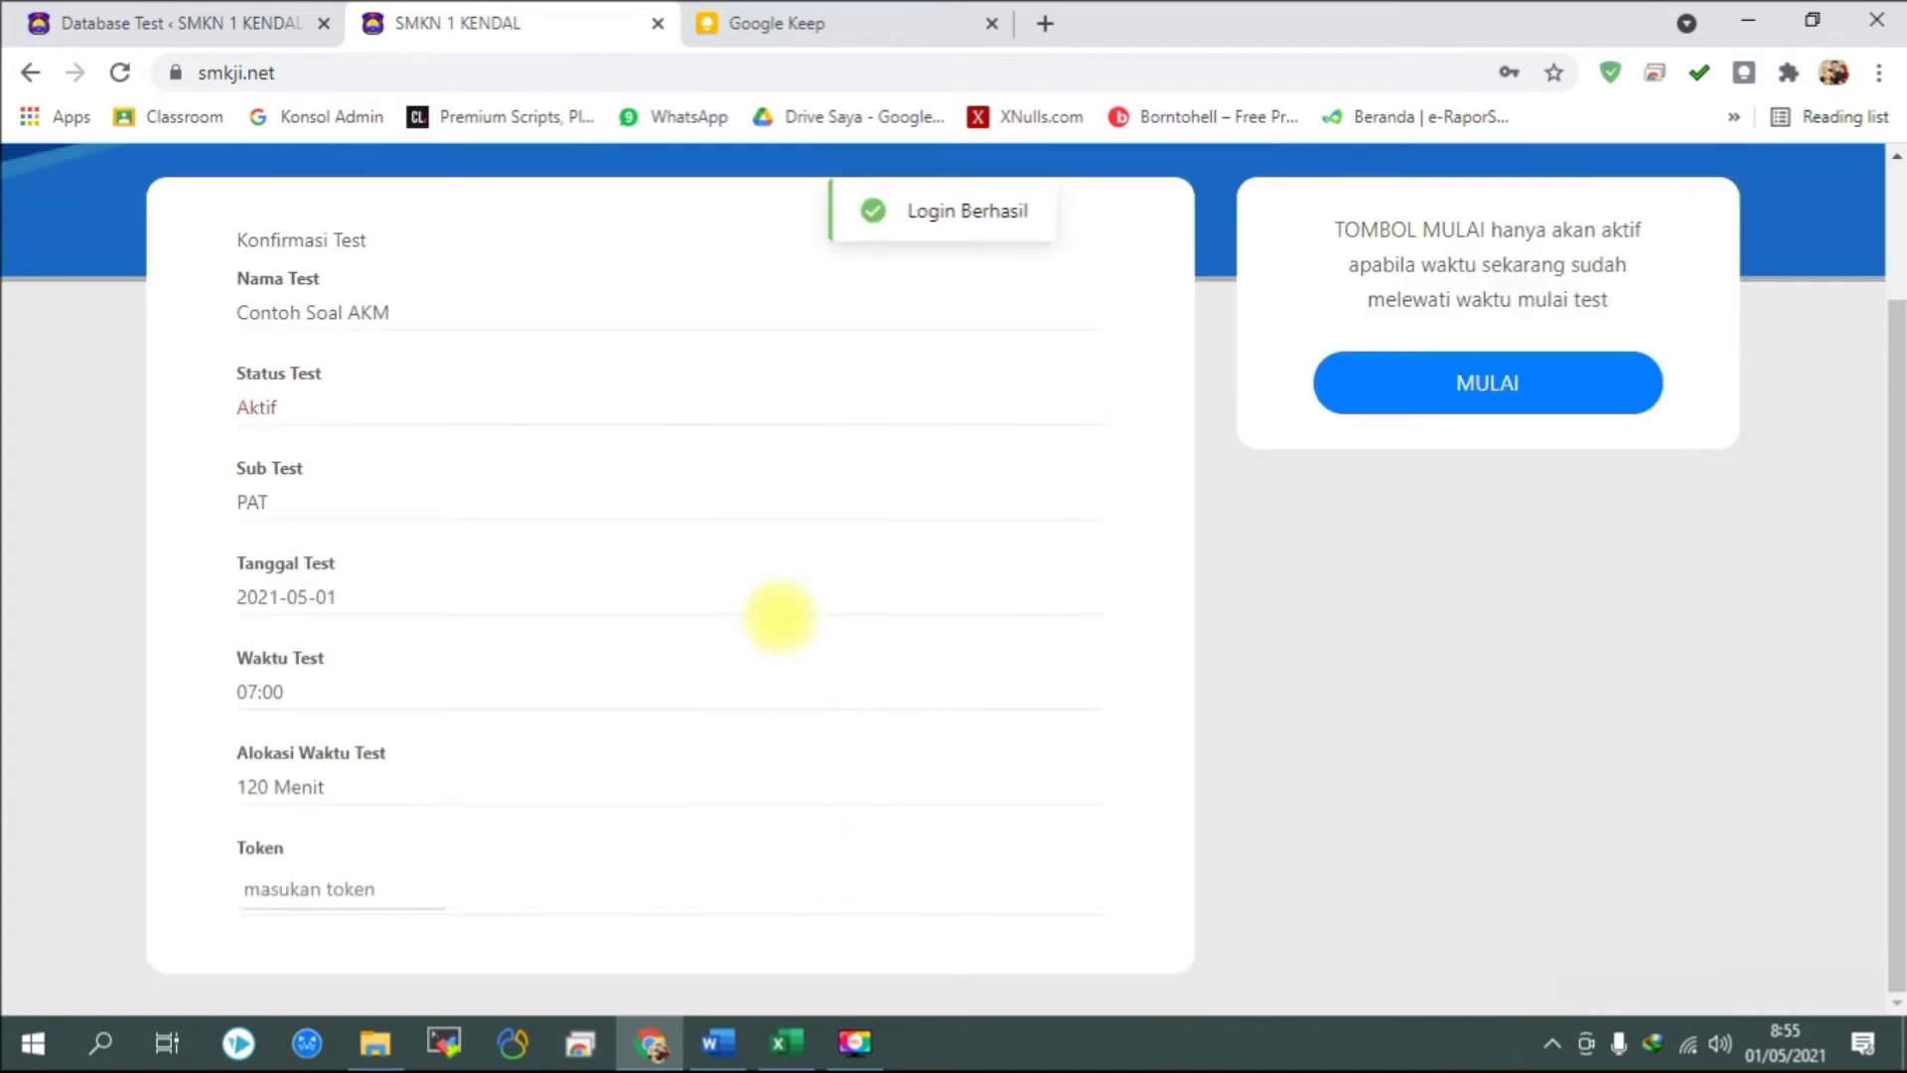
pyautogui.scroll(1, 302, 669)
pyautogui.scroll(-1, 249, 377)
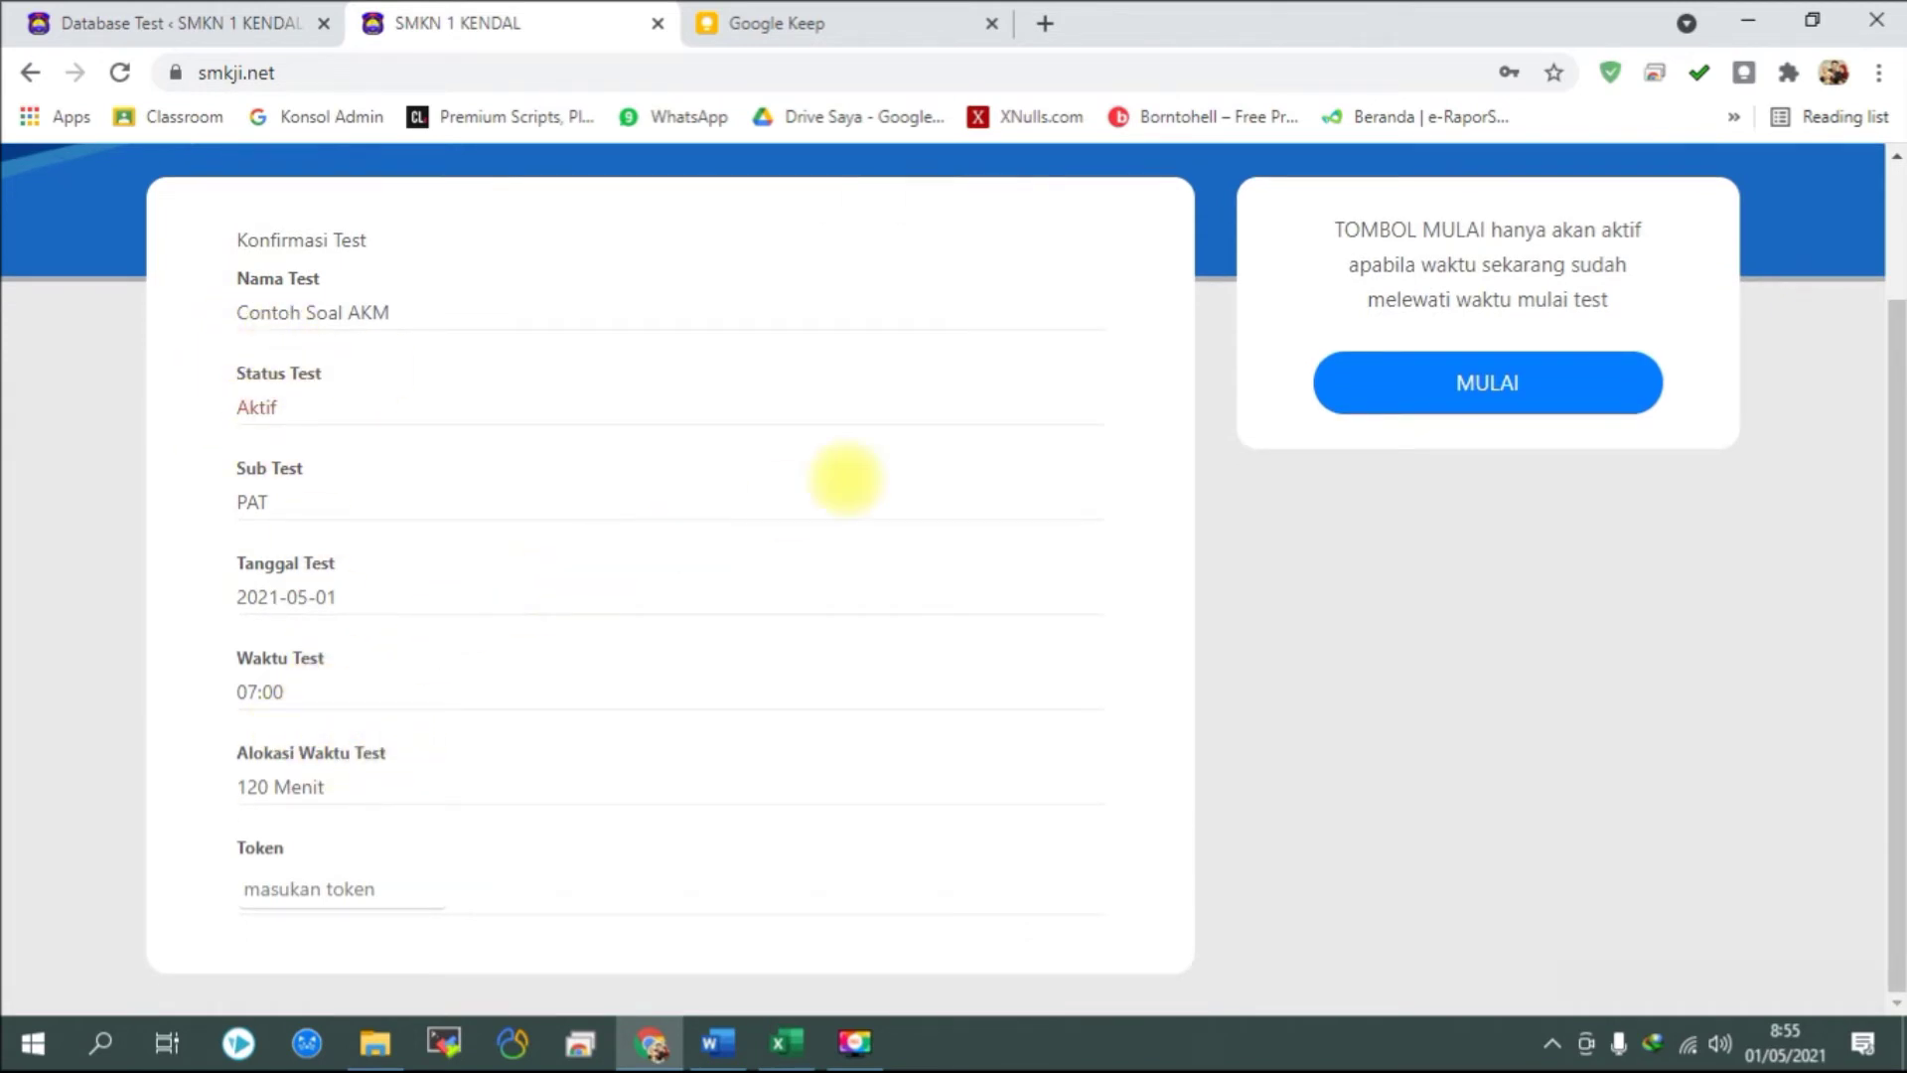
# Start the Contoh Soal AKM test with MULAI and try answers Pilihan A and B.
pyautogui.click(1427, 381)
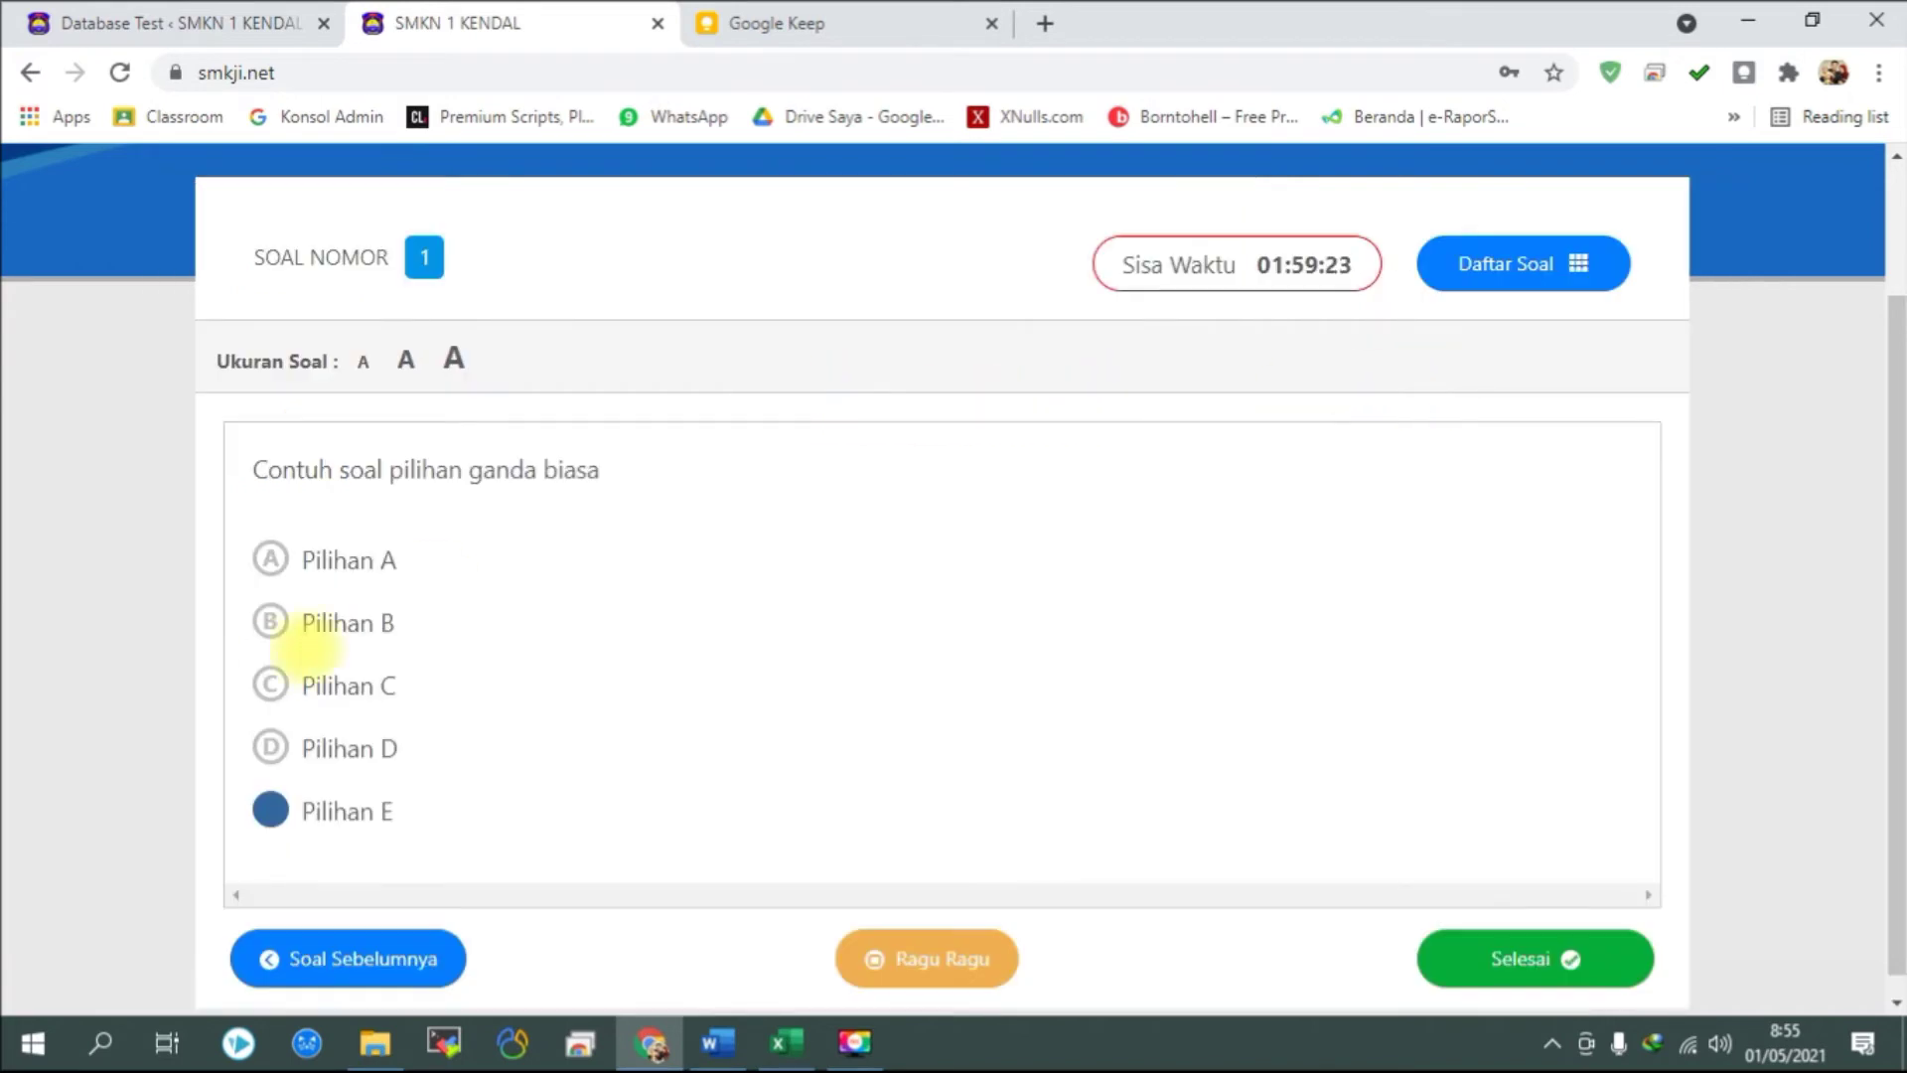
pyautogui.click(270, 557)
pyautogui.click(276, 620)
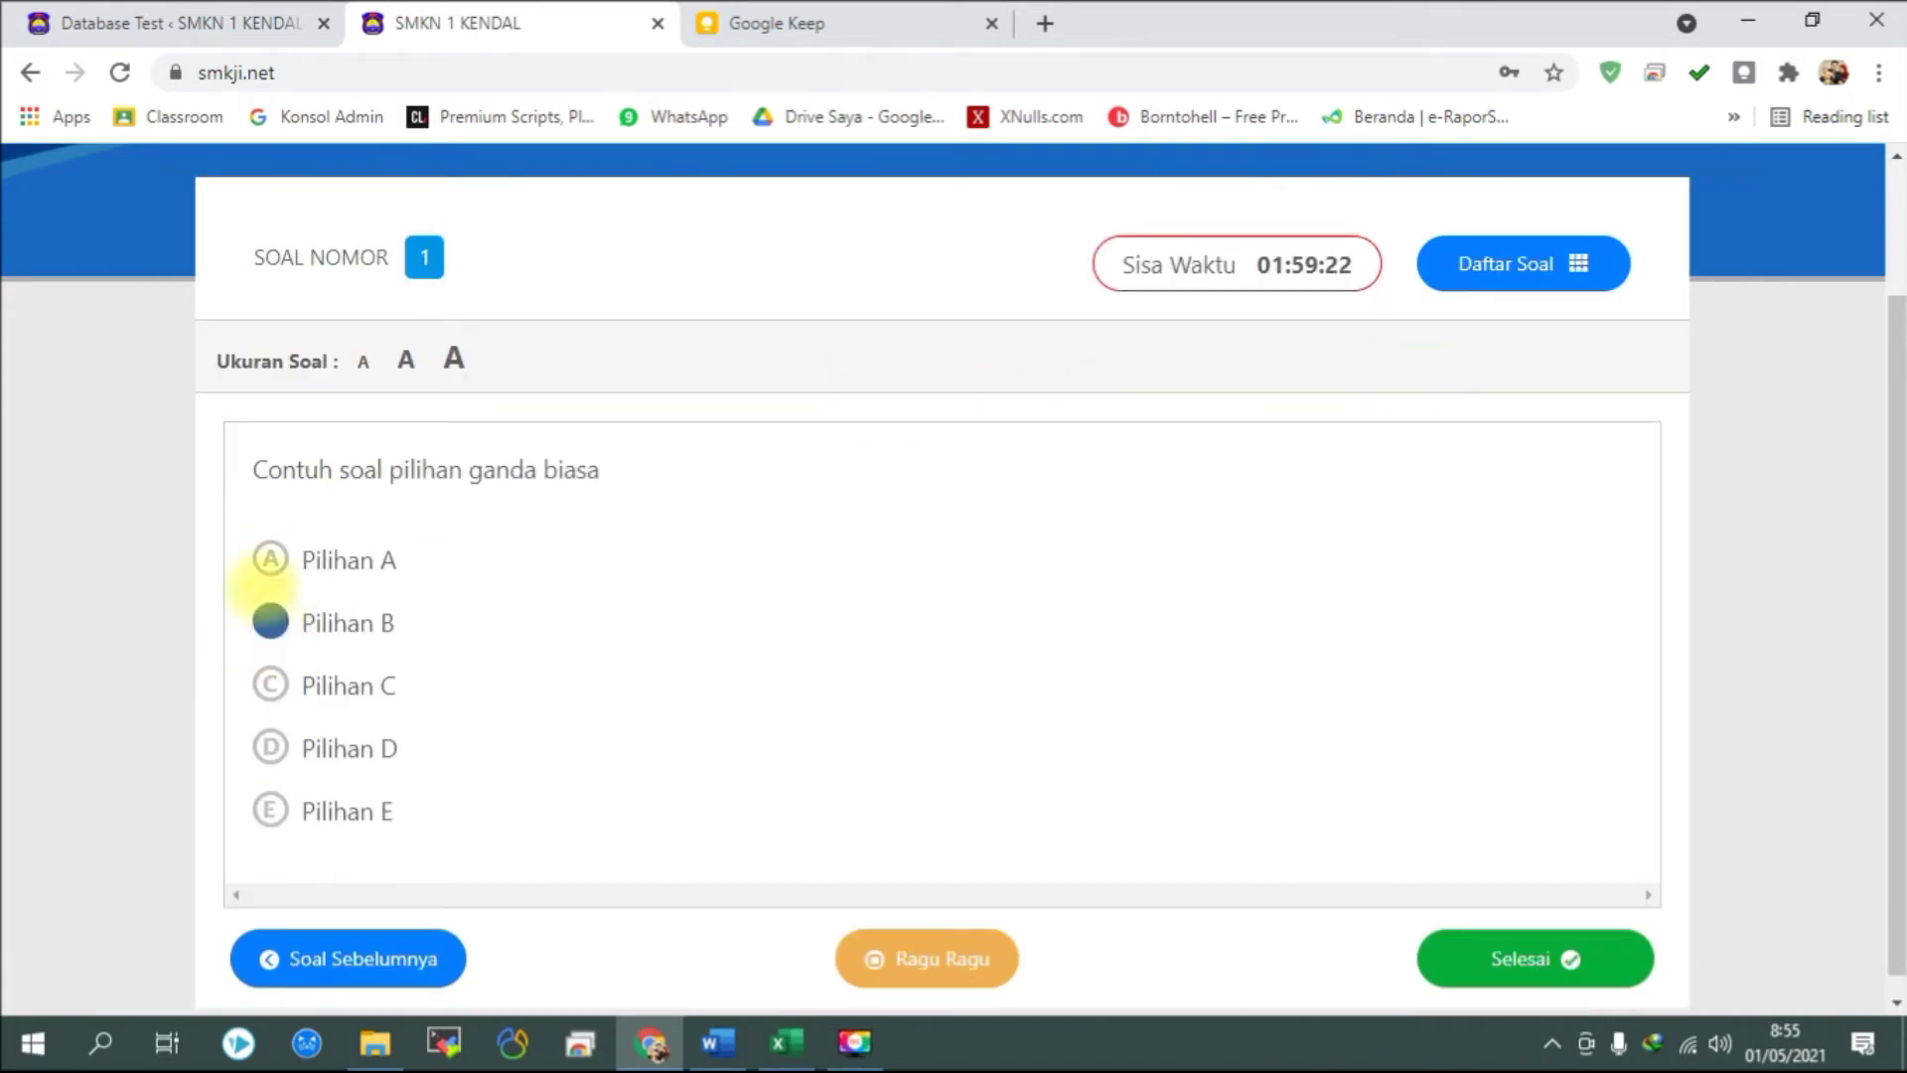
pyautogui.moveTo(256, 469); pyautogui.dragTo(610, 469)
pyautogui.click(601, 469)
# Select Pilihan A through E in turn, leaving E answered, then glance at the Keep note.
pyautogui.scroll(-1, 467, 487)
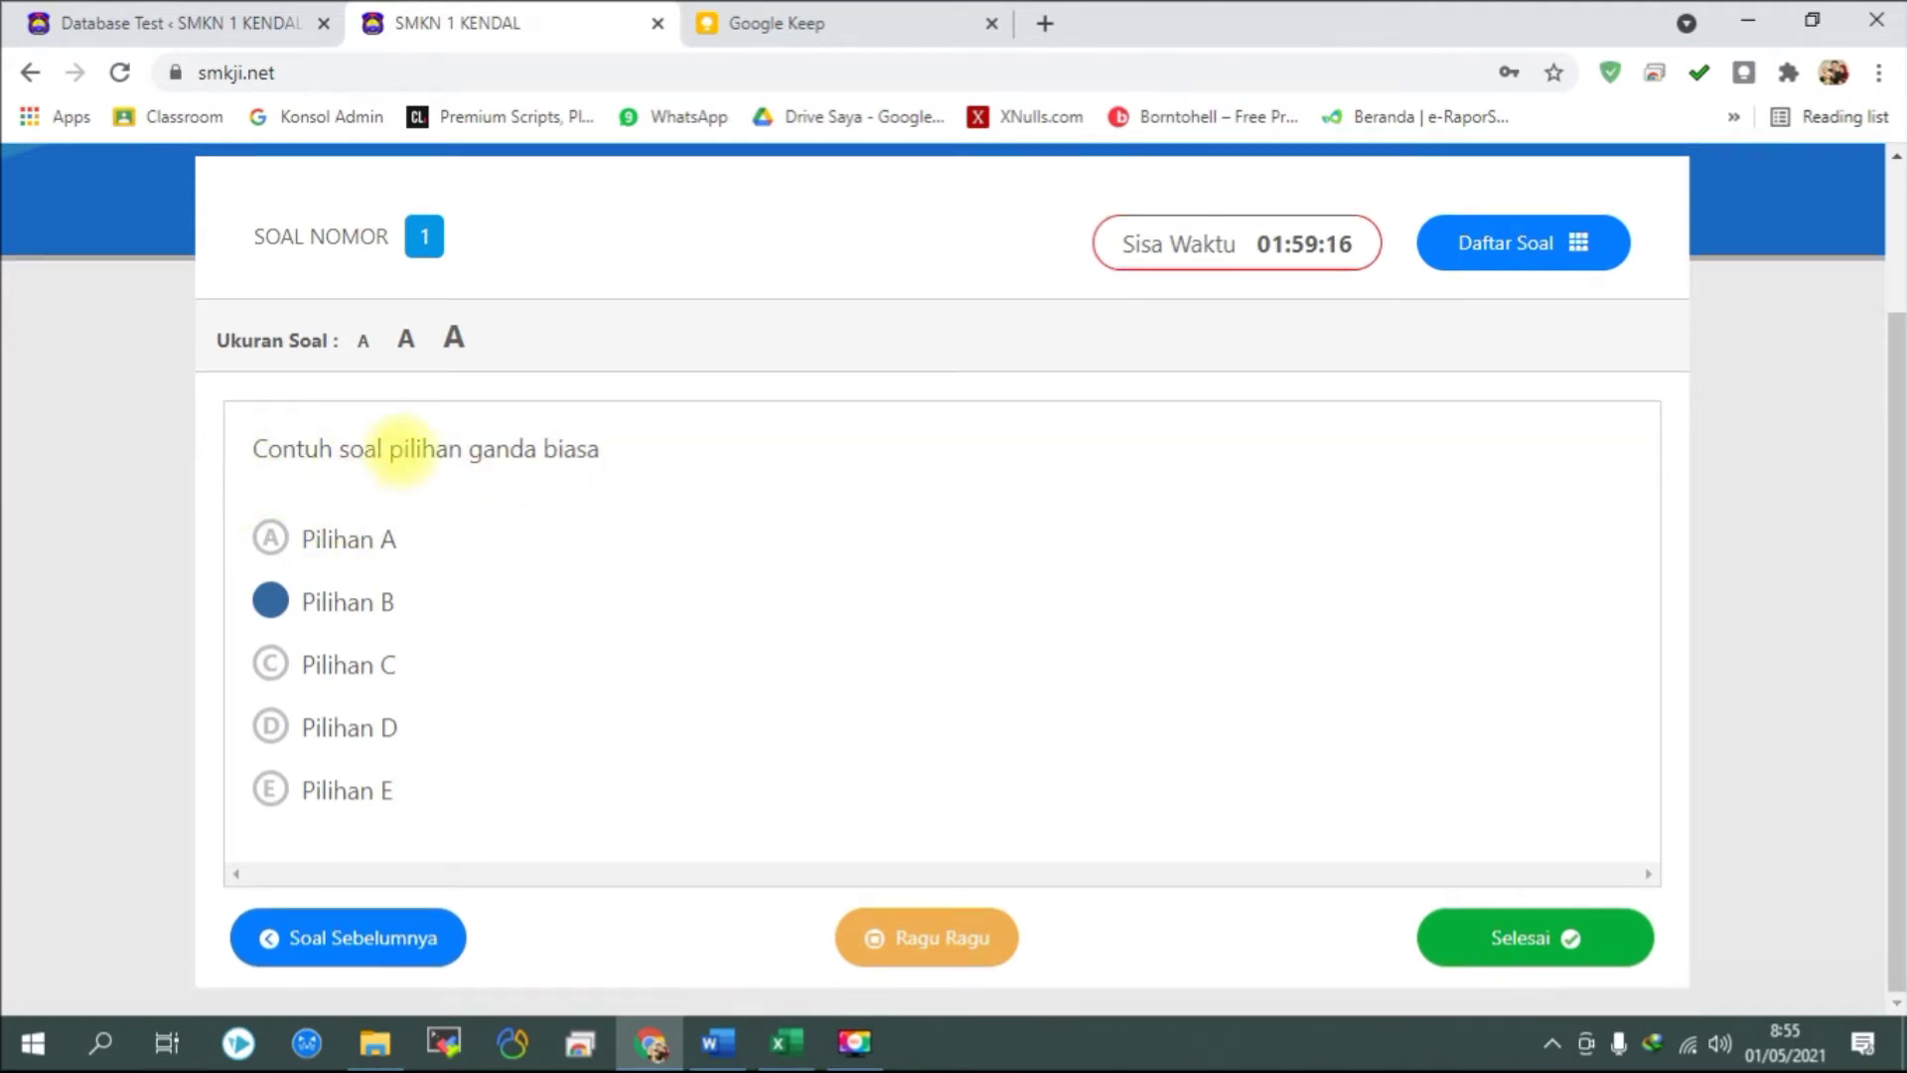
pyautogui.click(270, 537)
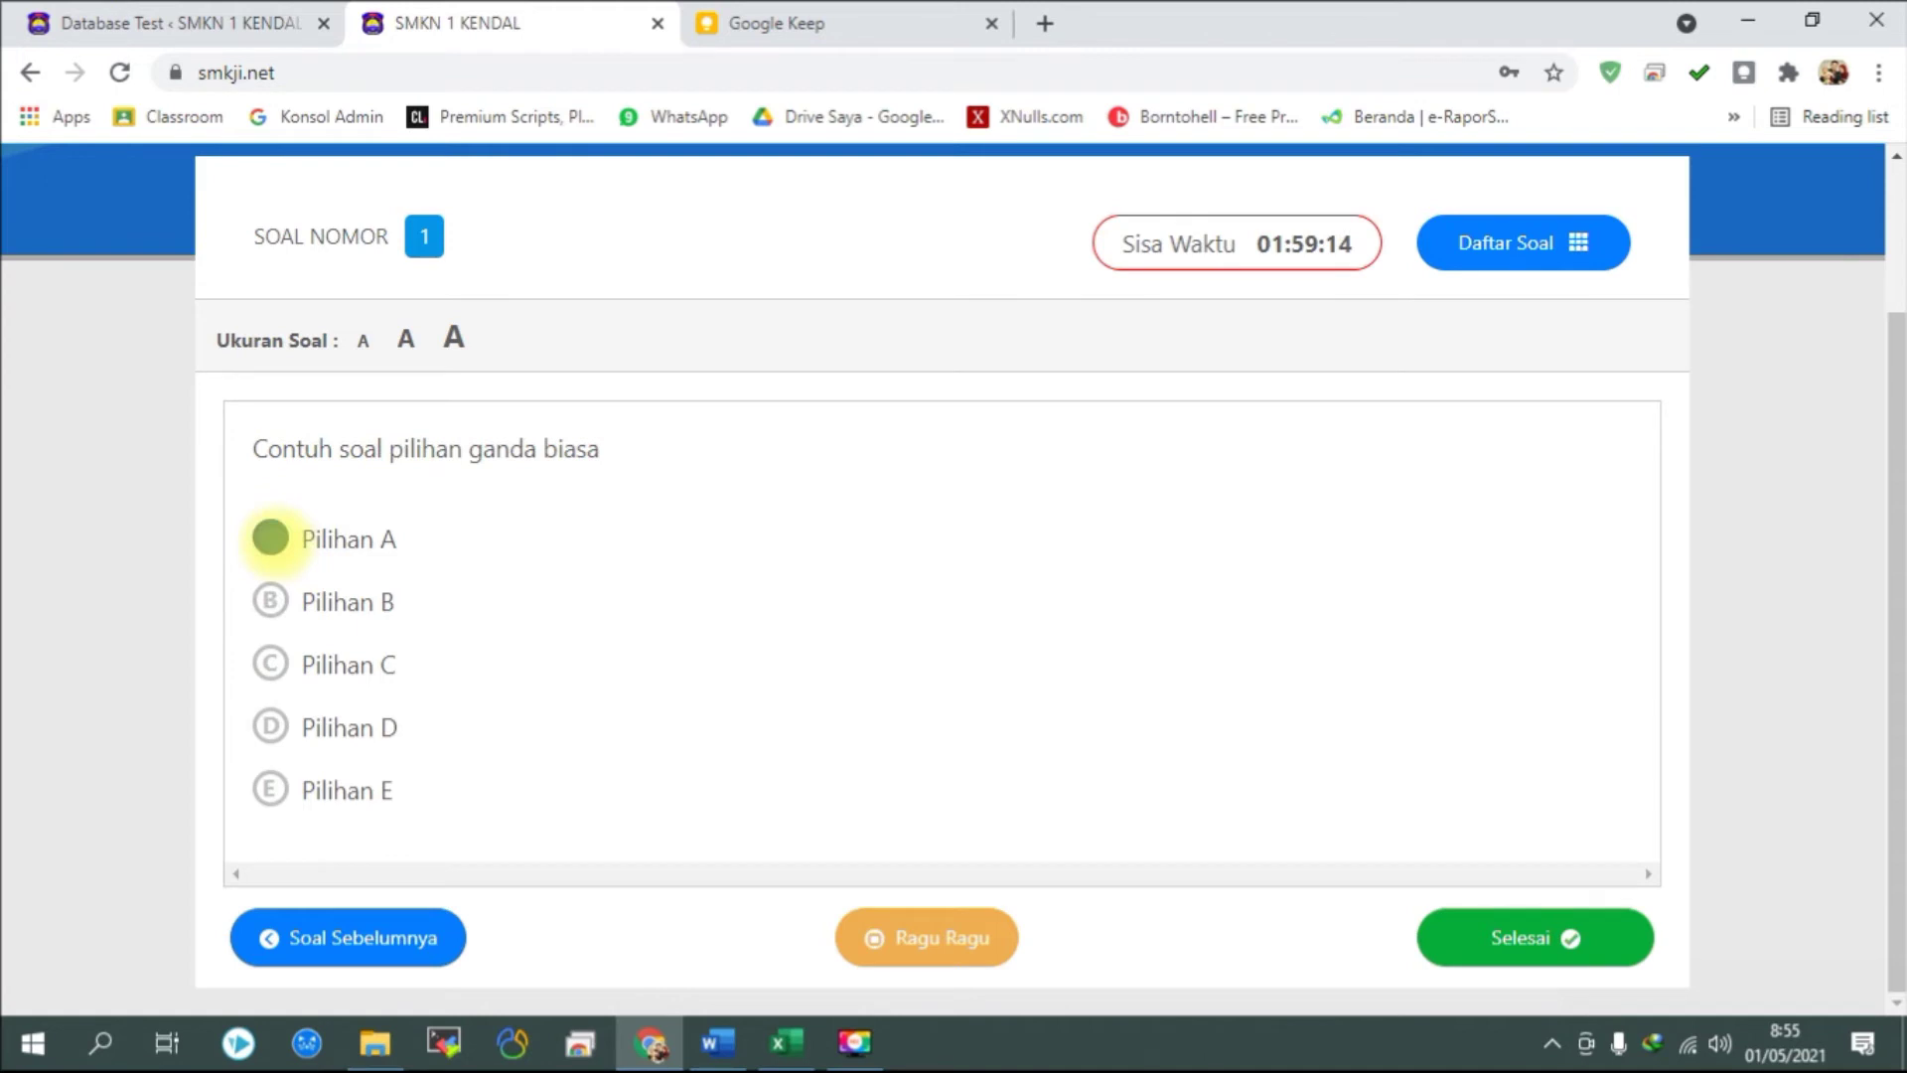
pyautogui.click(270, 600)
pyautogui.click(270, 662)
pyautogui.click(270, 727)
pyautogui.click(271, 789)
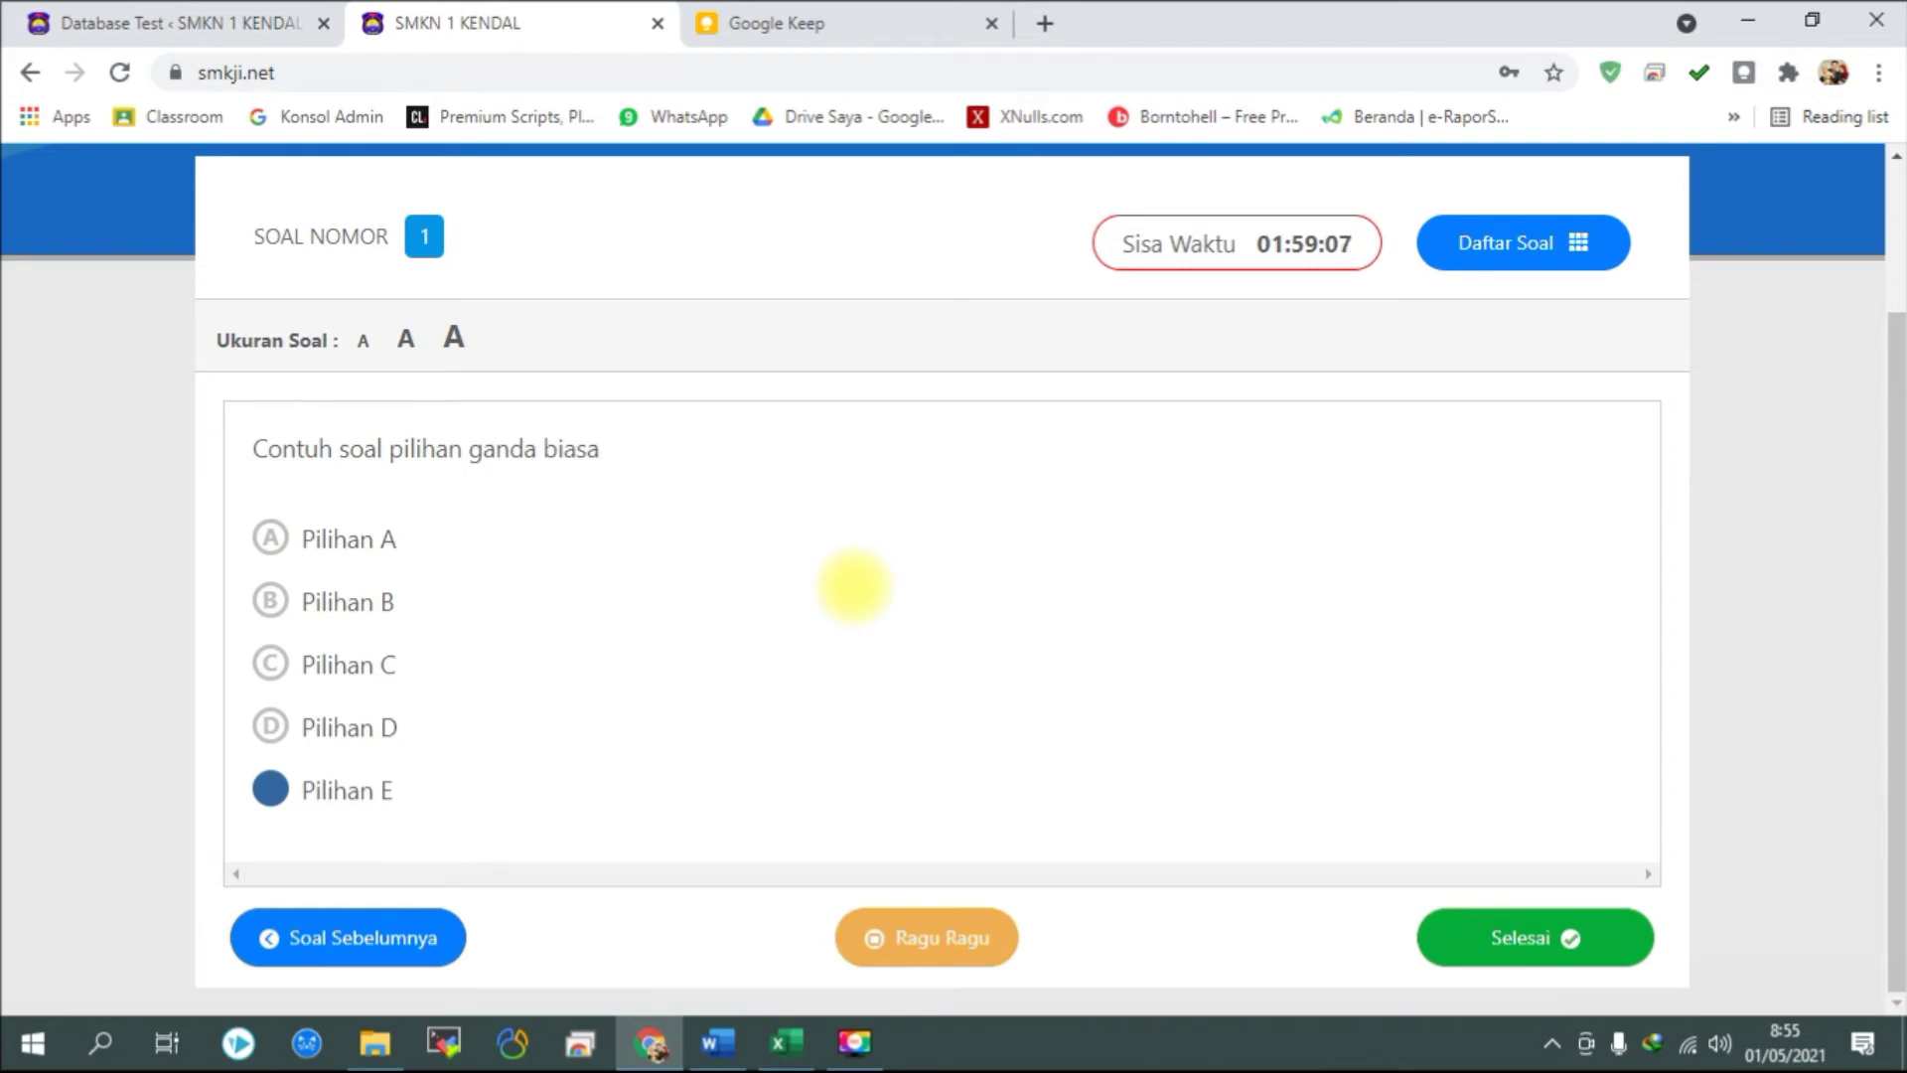
pyautogui.click(740, 22)
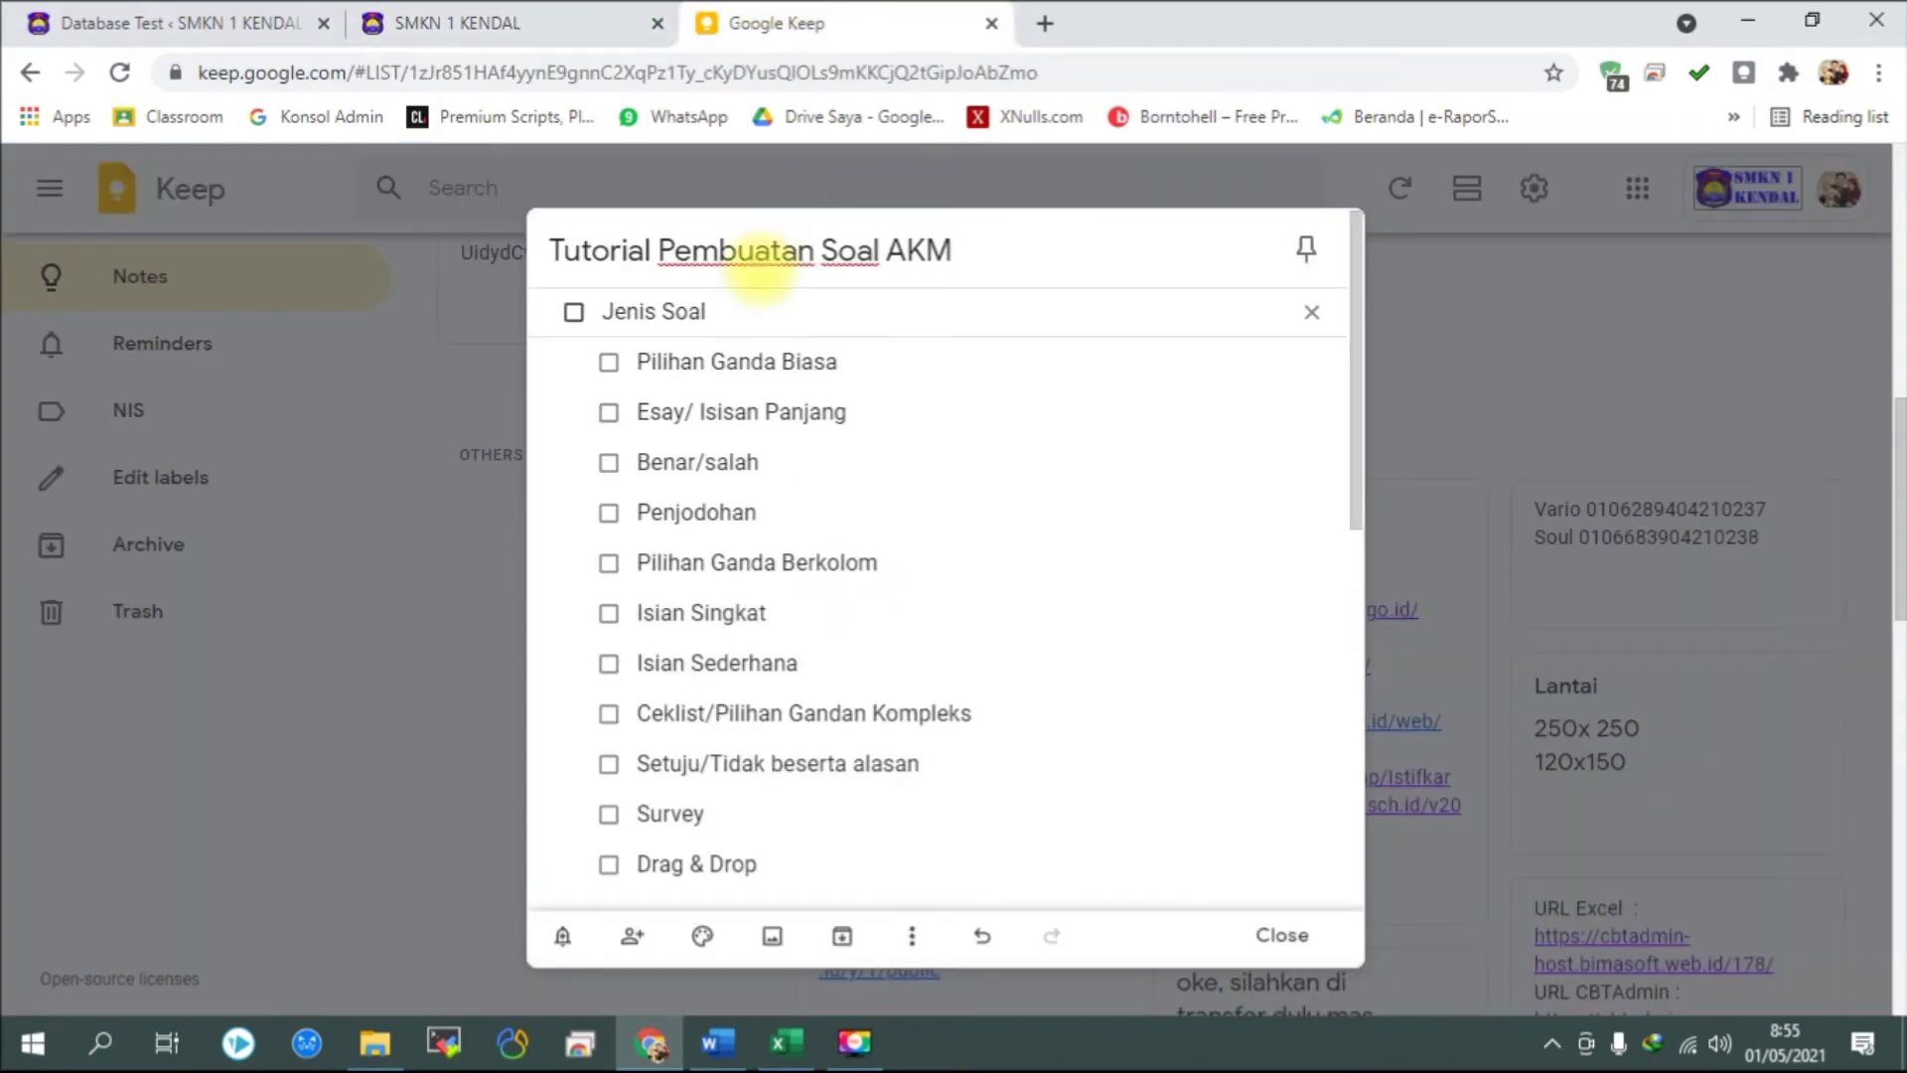
pyautogui.hotkey('ctrl', 'shift', 'Tab')
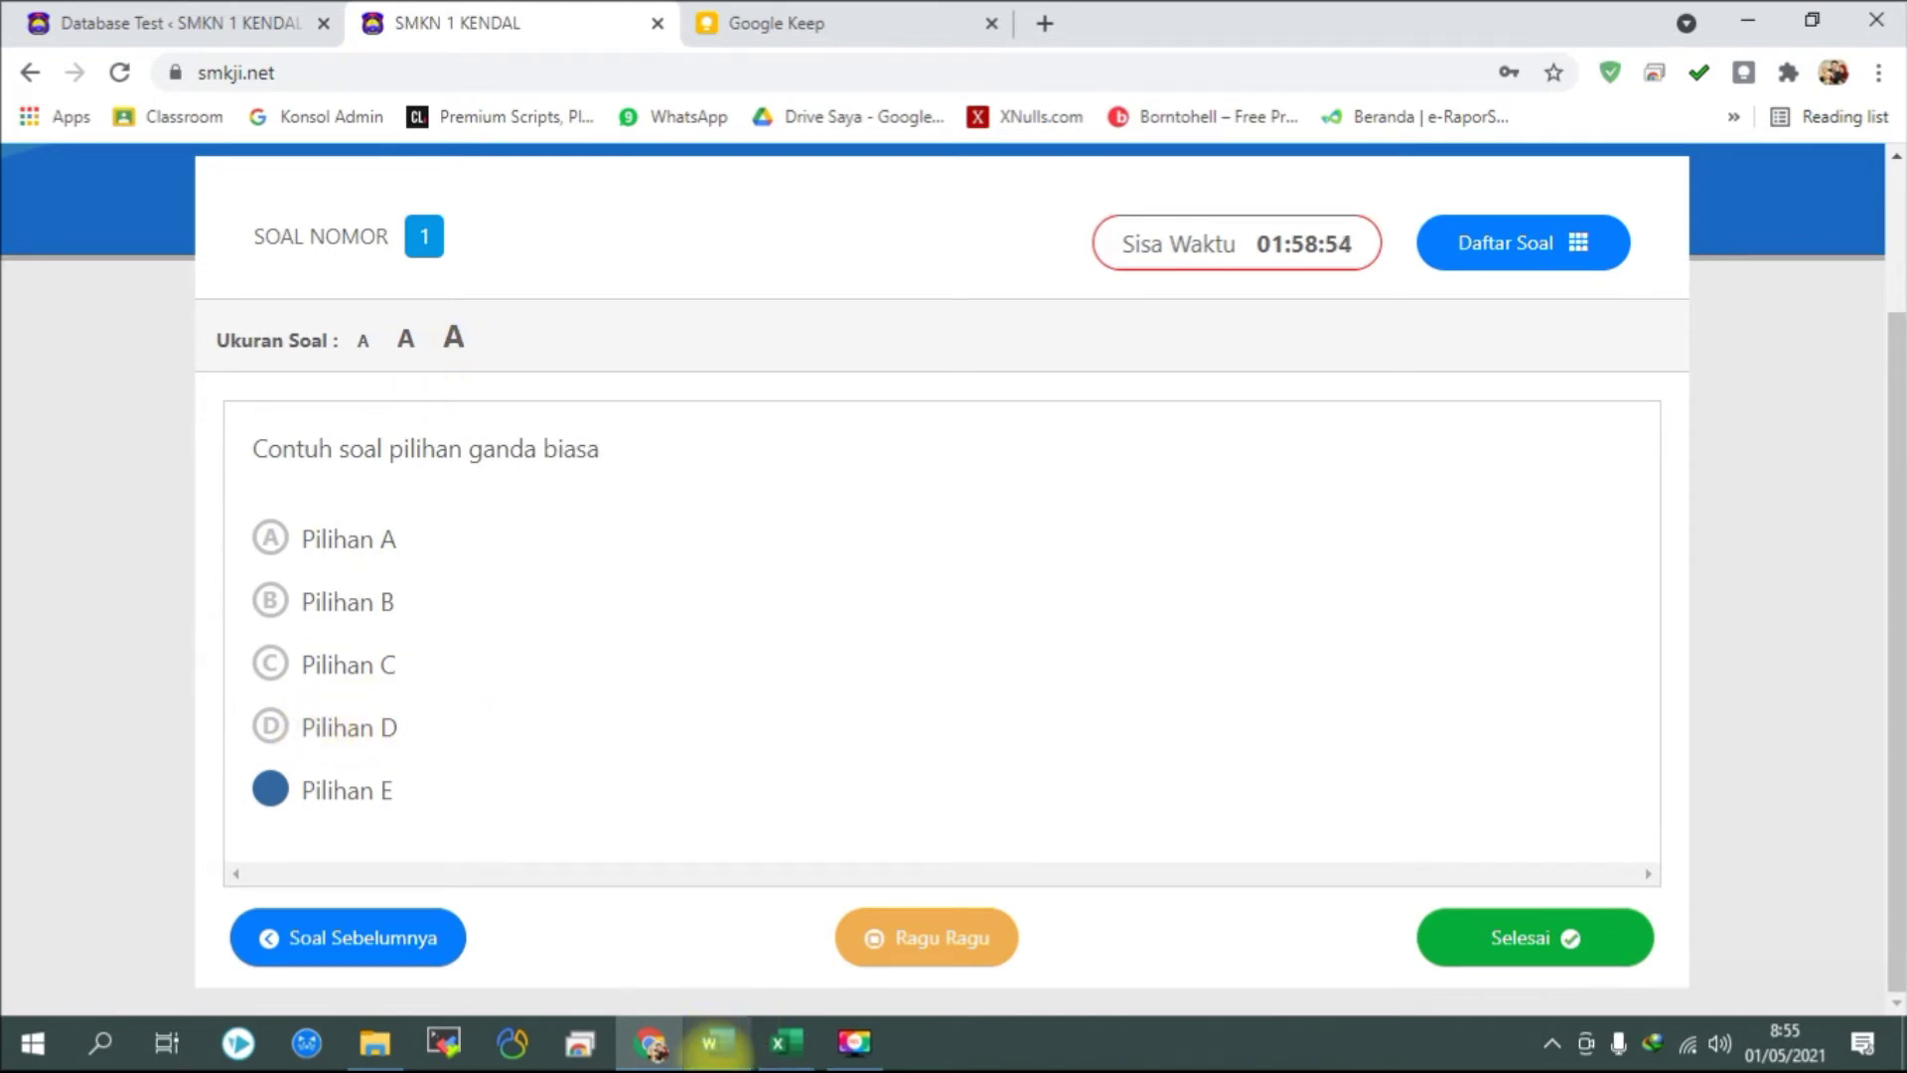
pyautogui.click(714, 1043)
# Delete 'Pilihan E' from the last table row, leaving option E's text cell empty.
pyautogui.moveTo(227, 543); pyautogui.dragTo(151, 542)
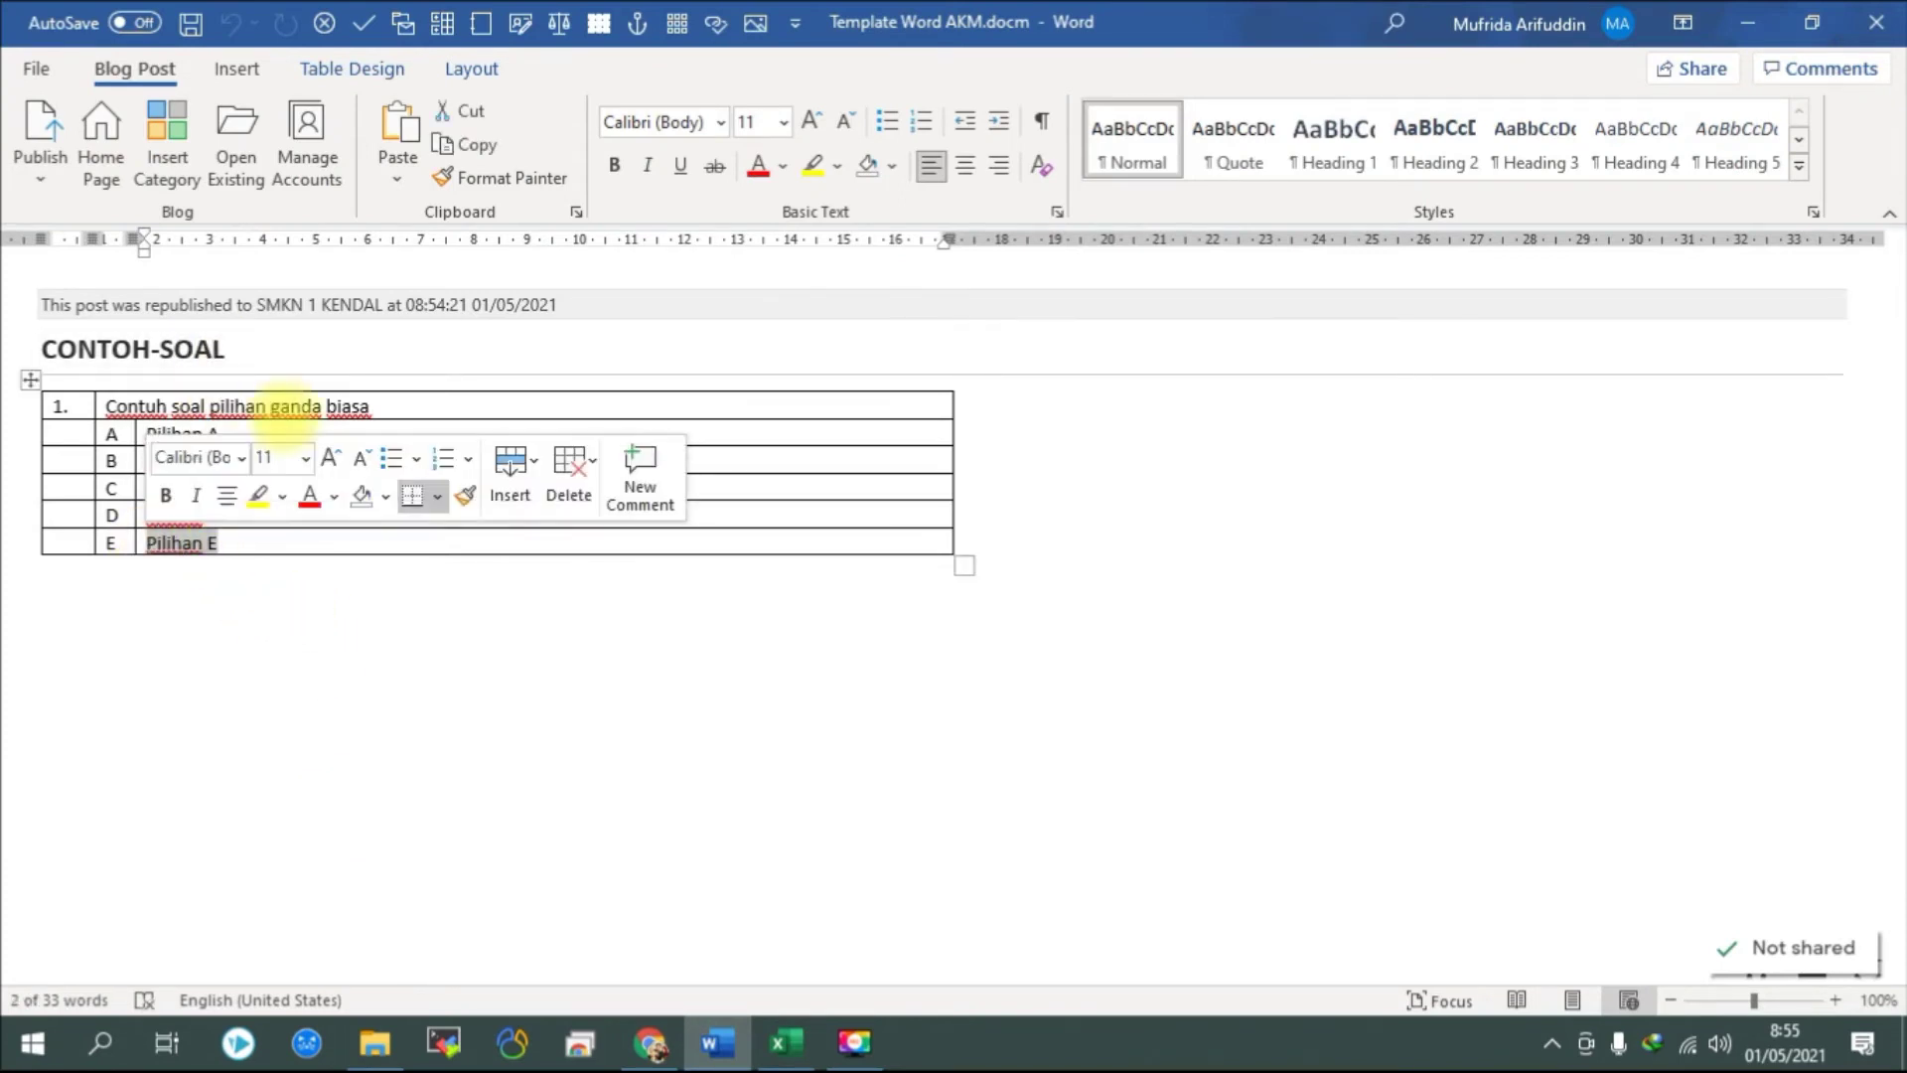
pyautogui.press('Delete')
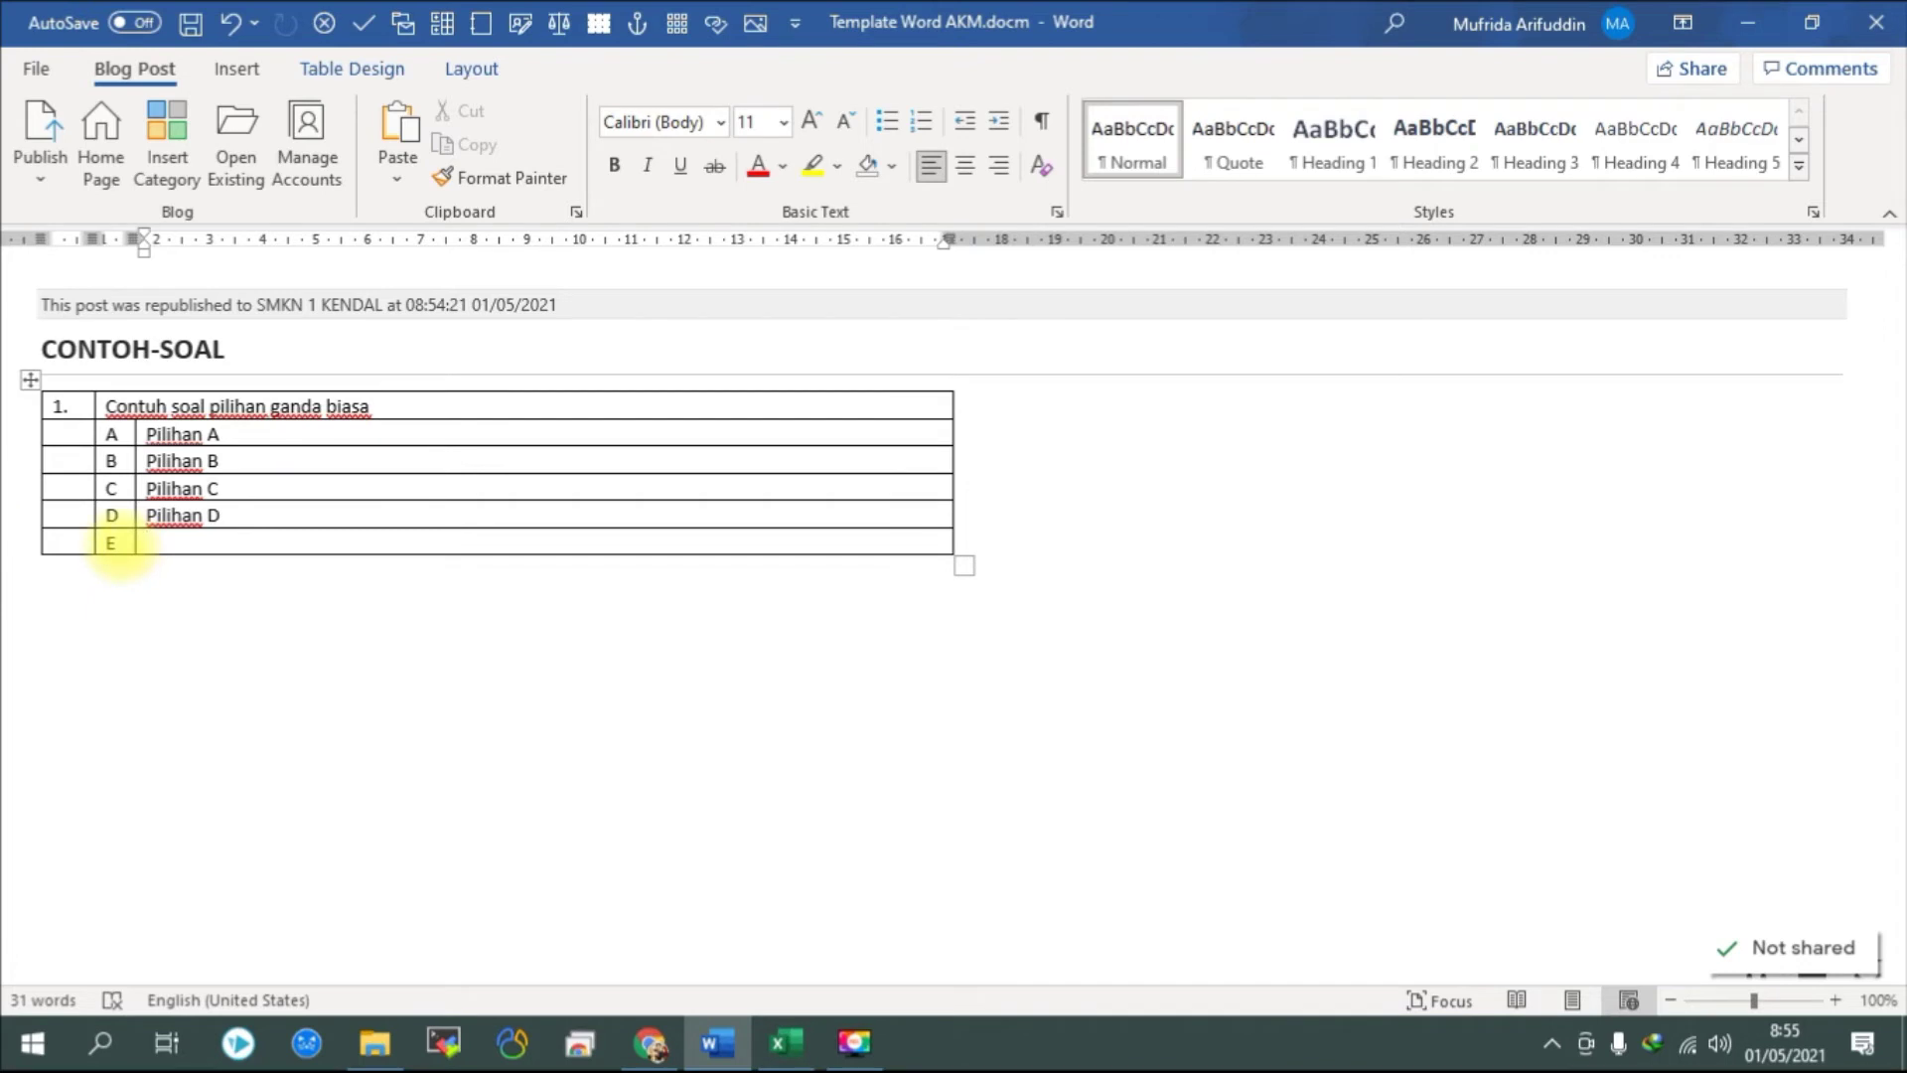
pyautogui.click(117, 543)
pyautogui.click(165, 542)
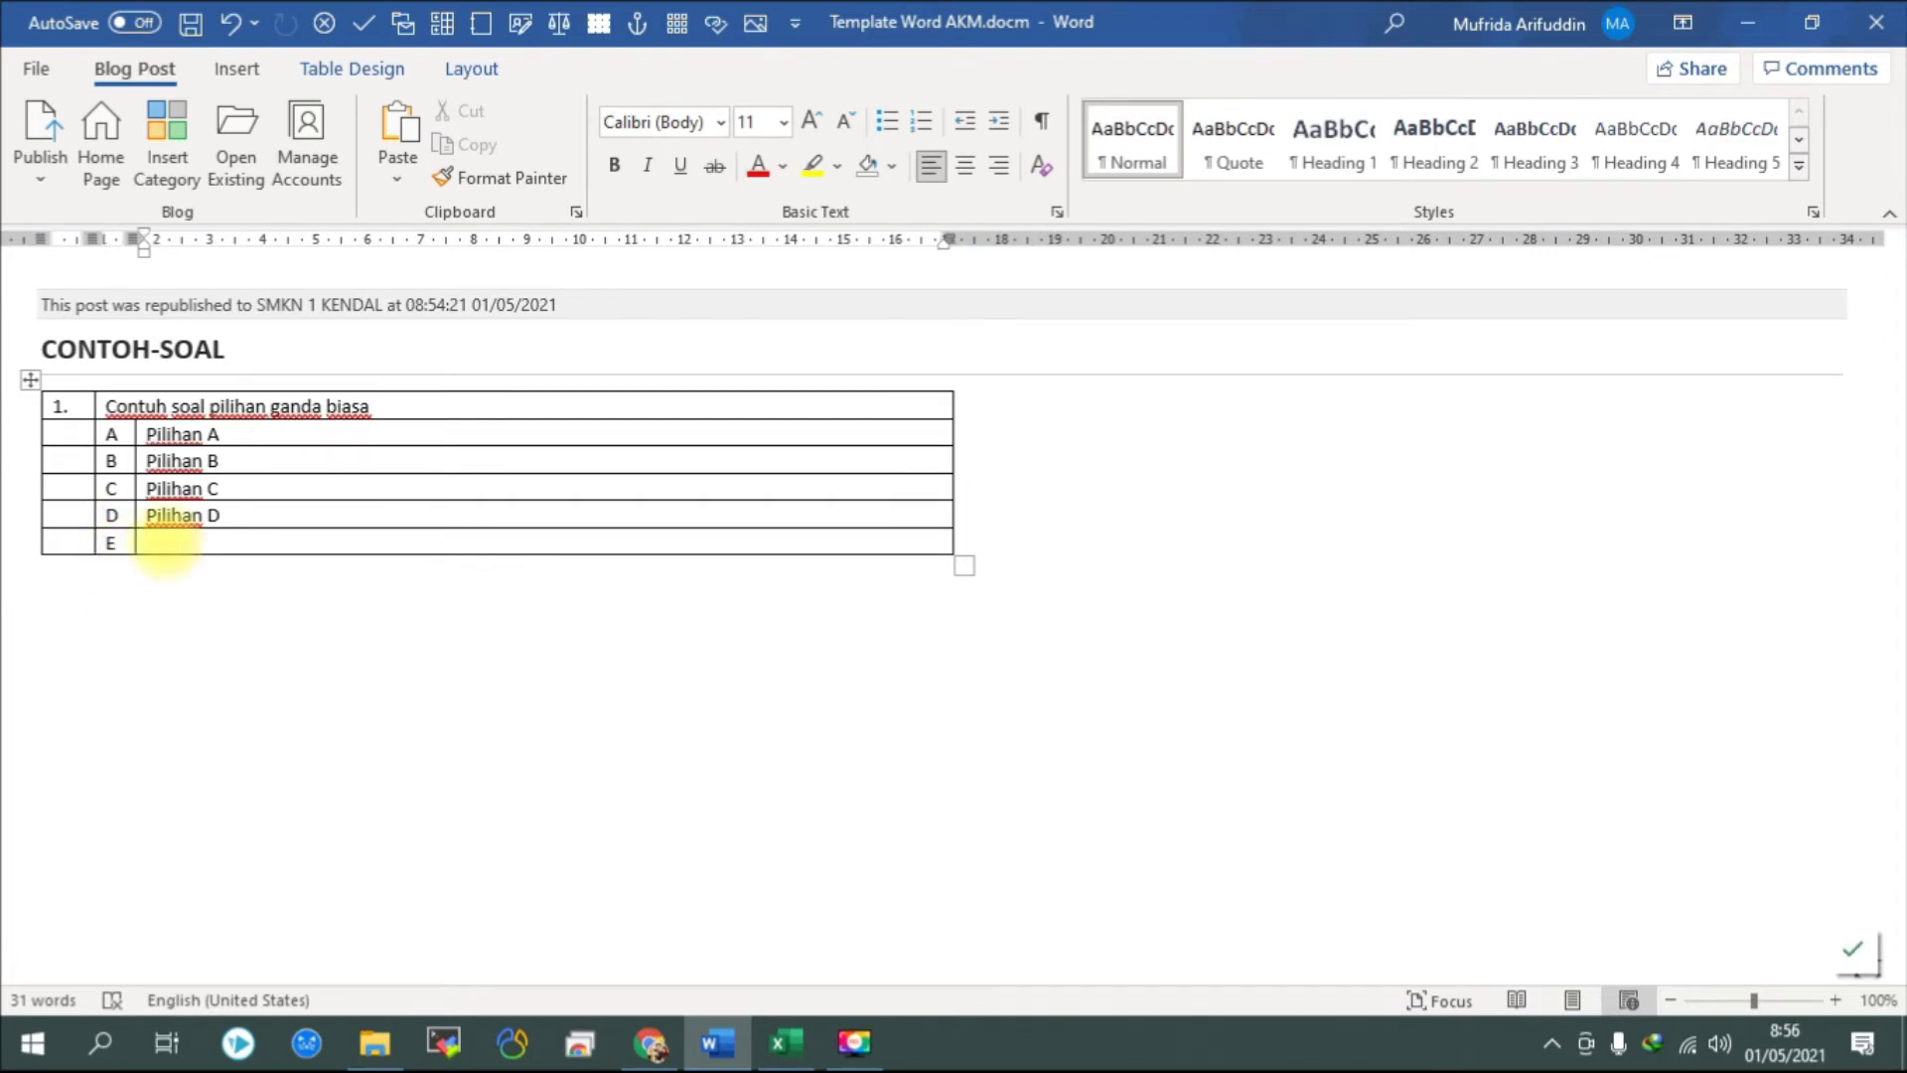